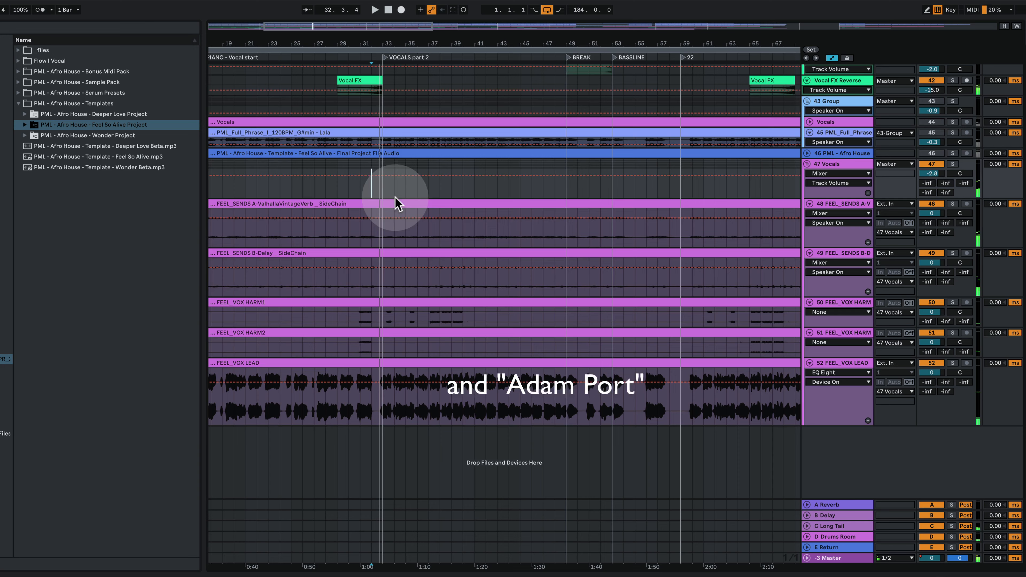
- Play the arrangement from the VOCALS part 2 marker and enlarge the FEEL_SENDS reverb and delay tracks in the Vocals group
click(387, 194)
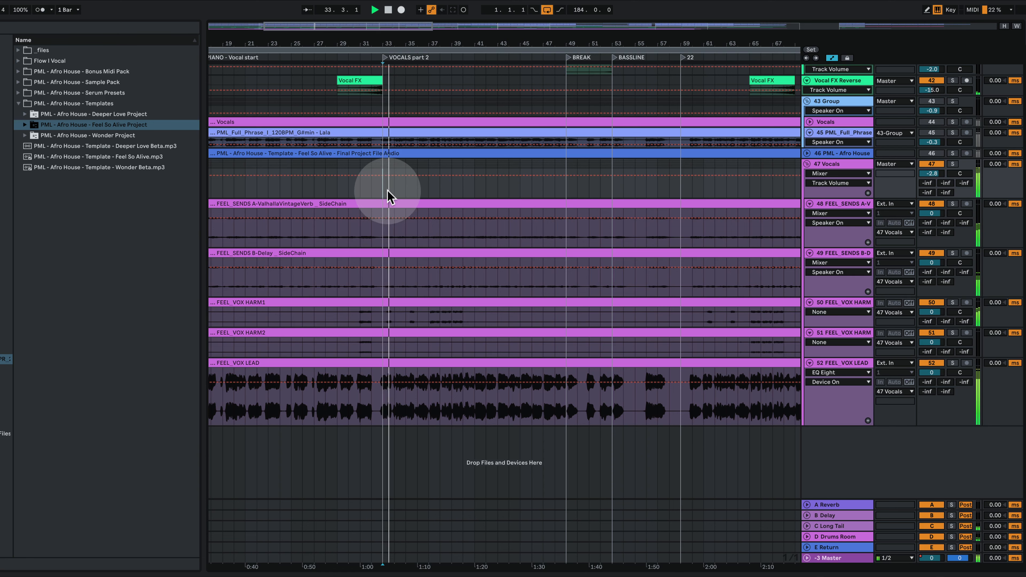
drag(412, 45, 408, 79)
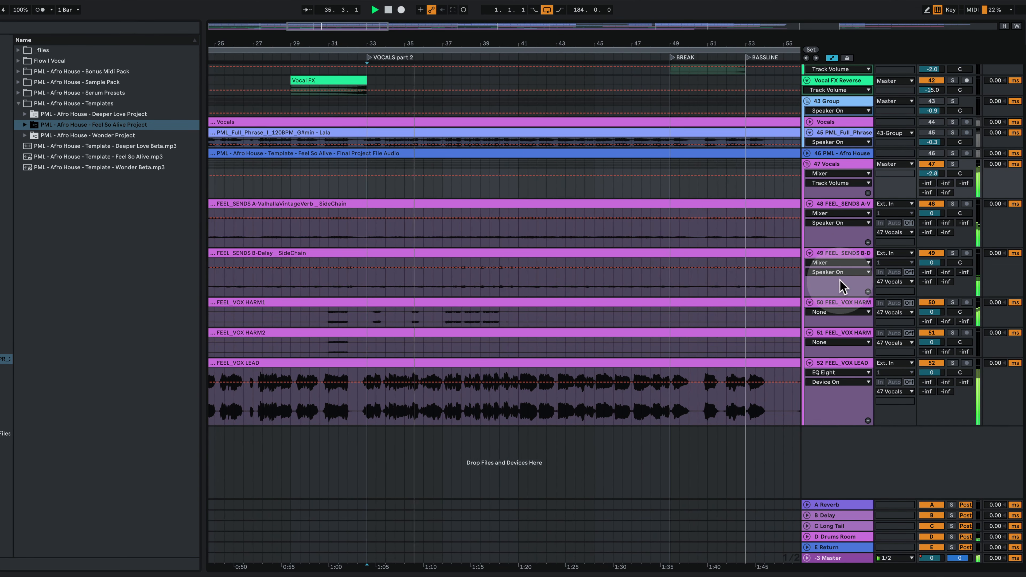
drag(840, 294, 839, 323)
drag(838, 246, 834, 287)
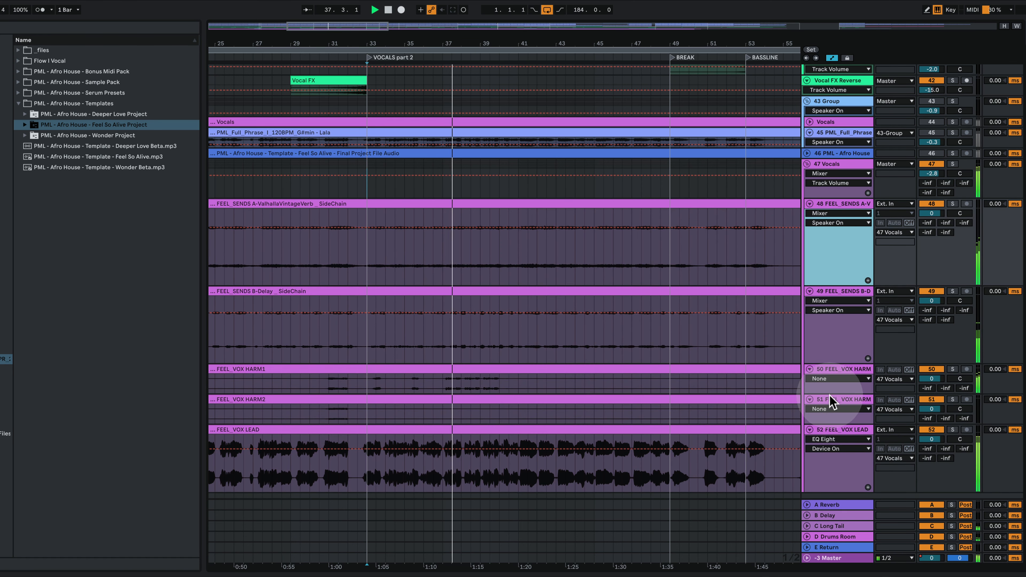
drag(830, 394, 832, 416)
scroll(831, 412, down, 2)
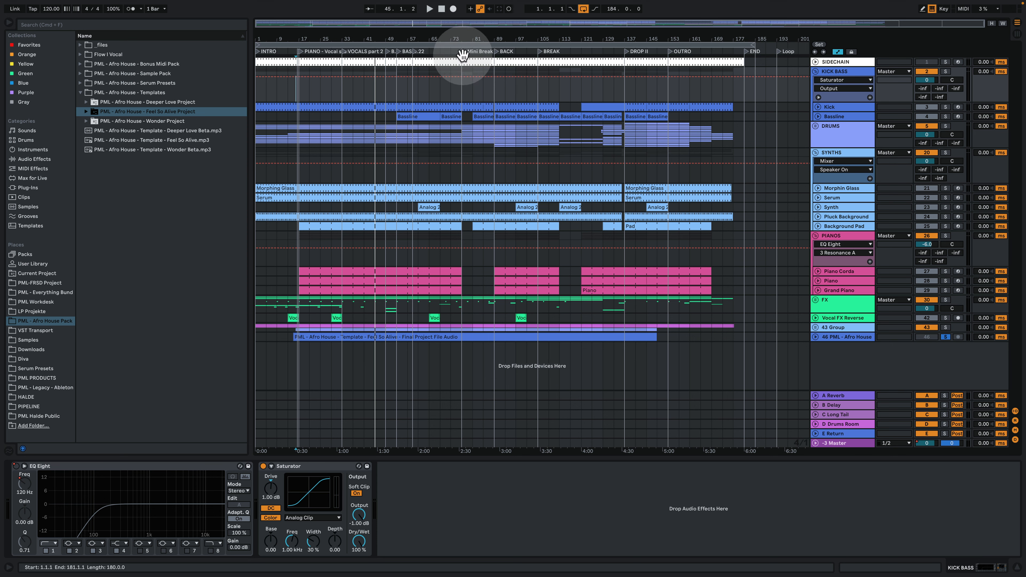
- Play the arrangement from the start of the INTRO and unsolo the final project reference audio track
drag(449, 39, 450, 41)
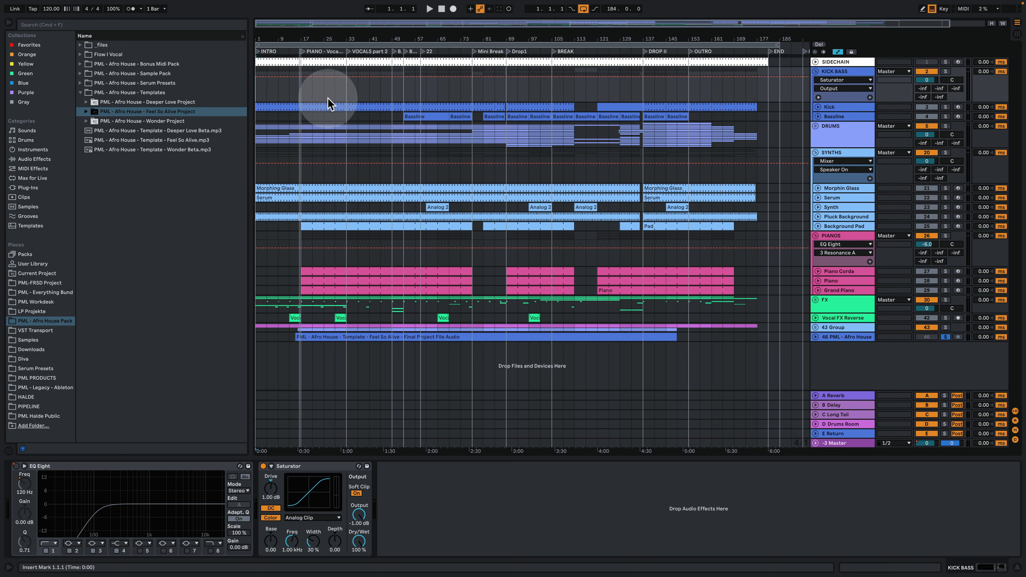
key(space)
click(944, 338)
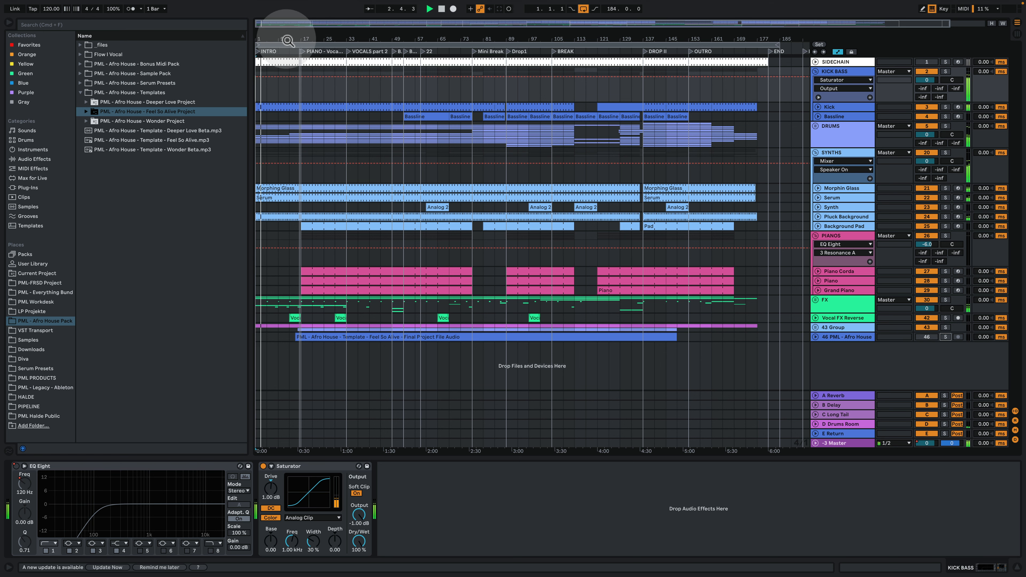
- Listen to the section starting at the PIANO - Vocal start marker at bar 17
drag(283, 37, 306, 69)
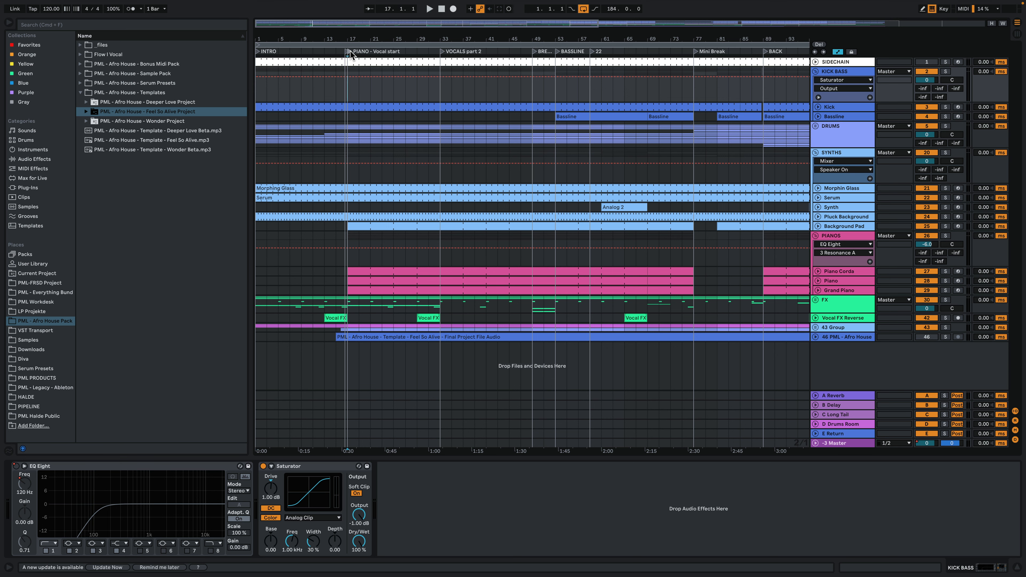
click(355, 61)
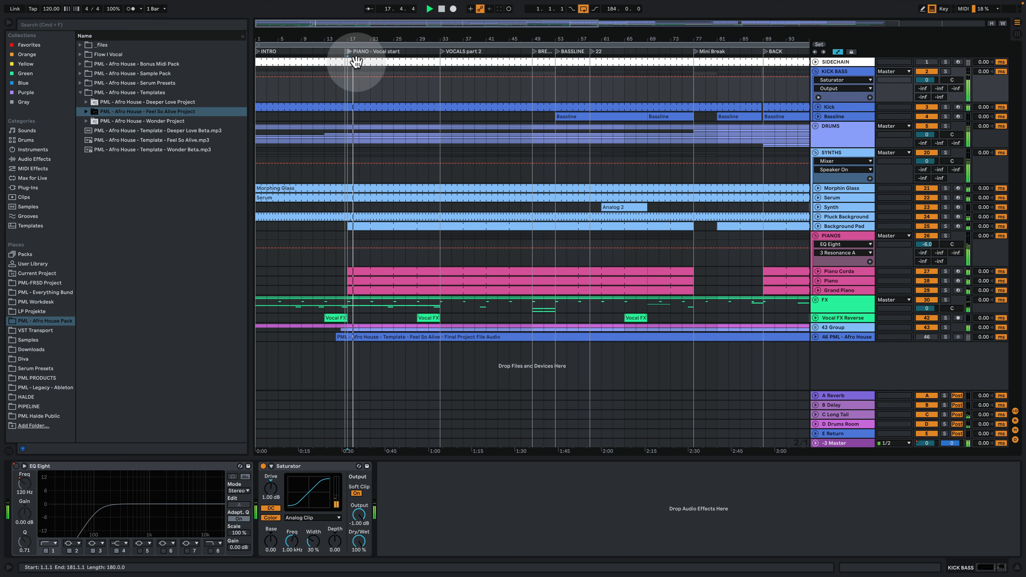
drag(376, 38, 365, 38)
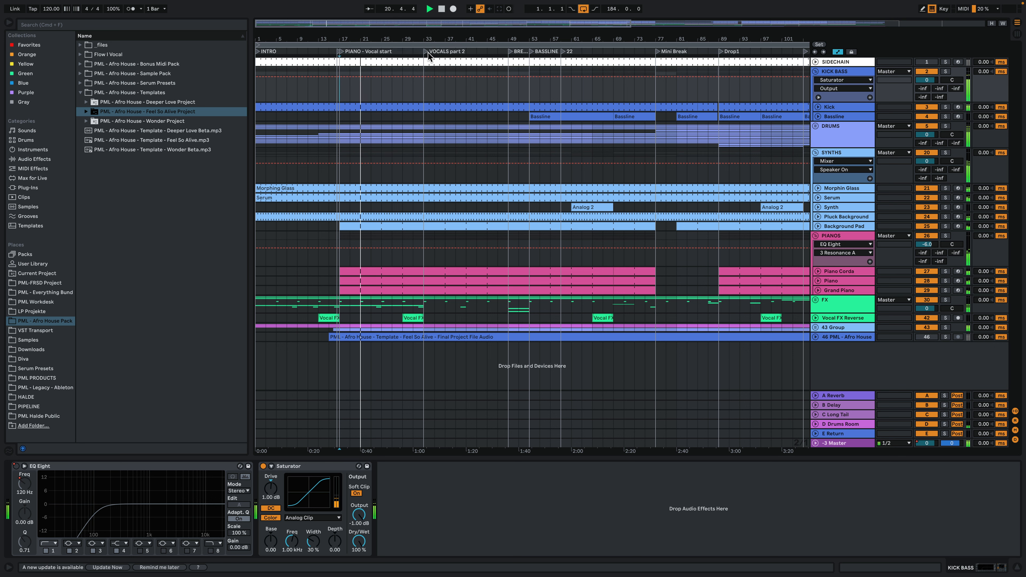
click(421, 58)
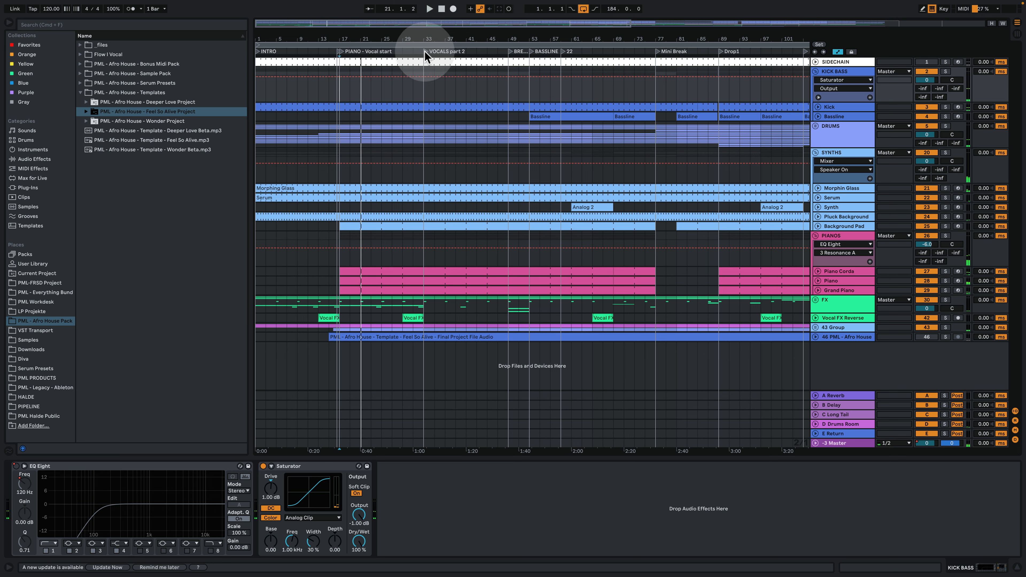
- Listen to the section starting at the VOCALS part 2 marker at bar 33
key(space)
click(424, 52)
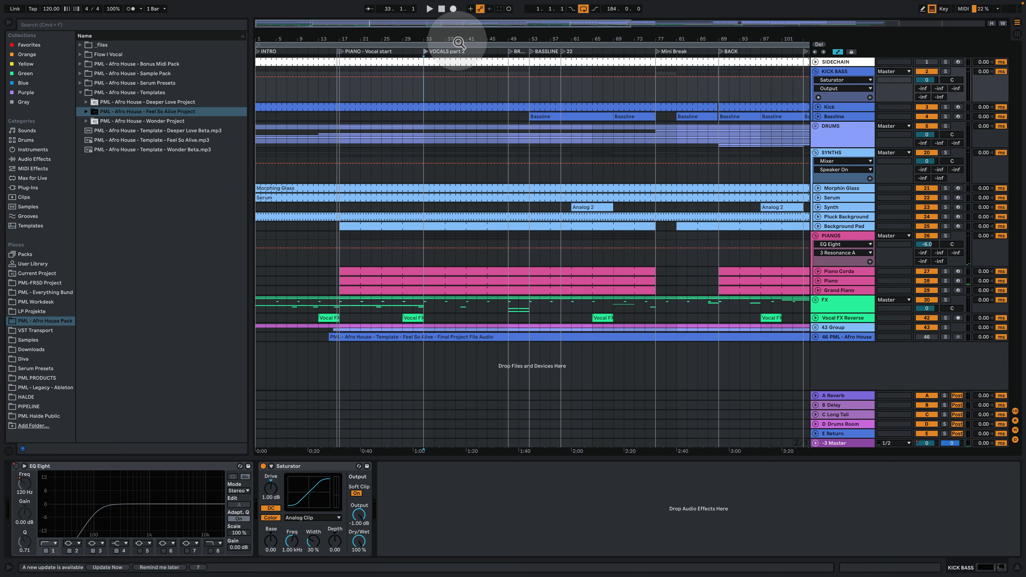
key(space)
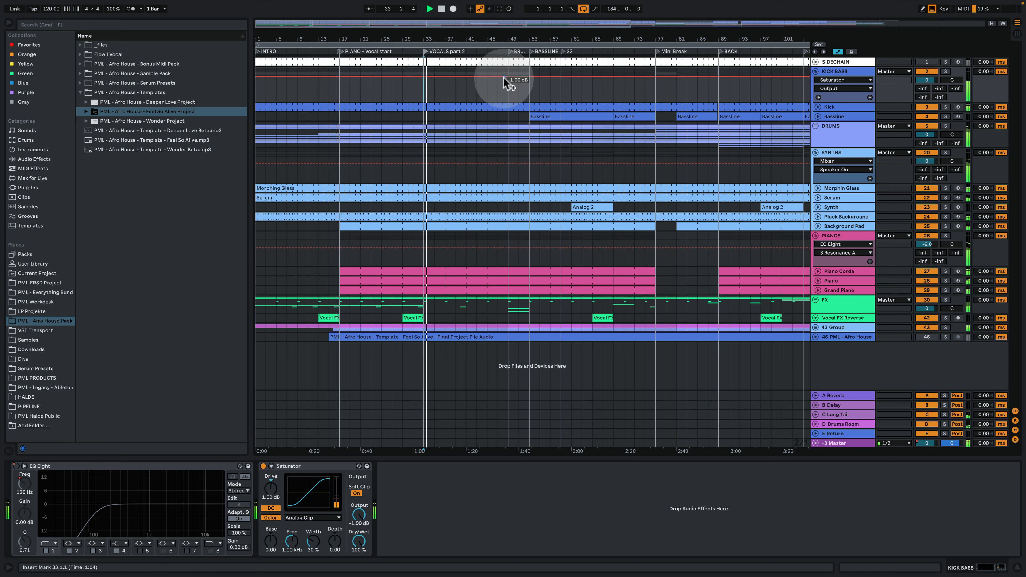
drag(505, 39, 505, 16)
drag(402, 39, 393, 38)
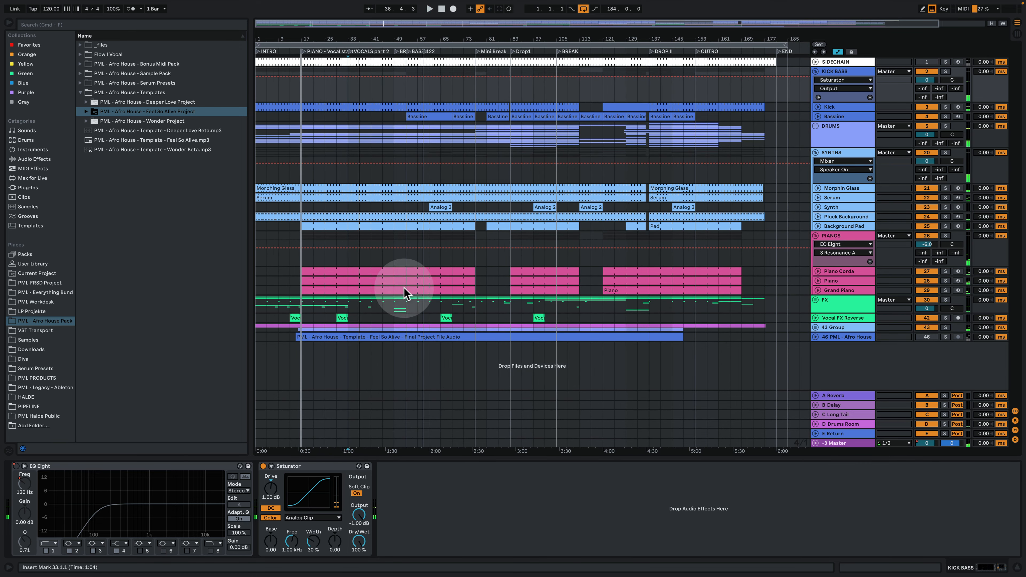
- Listen to the BREAK section from bar 49 and replay it from its marker
drag(397, 39, 392, 54)
click(390, 51)
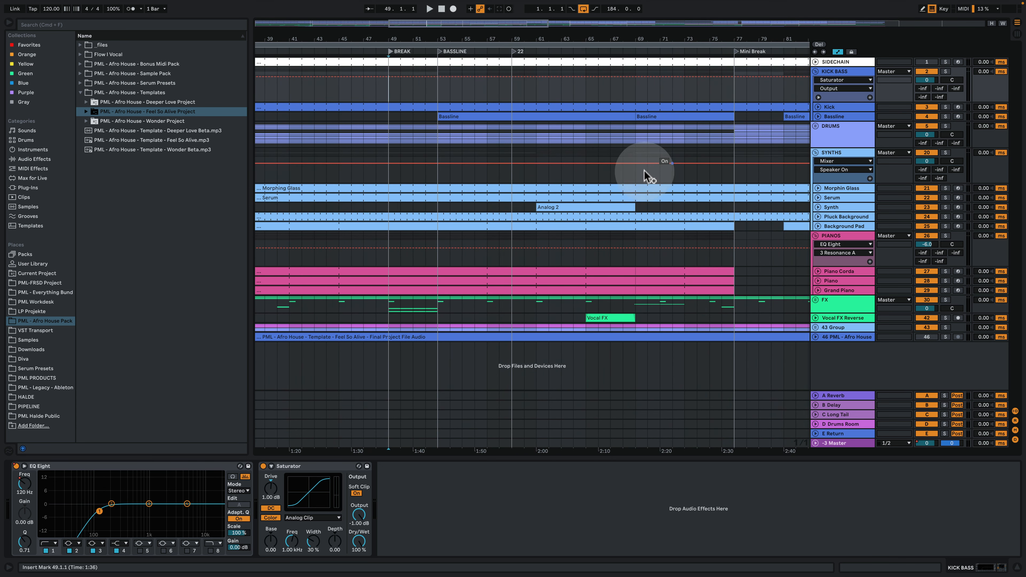
key(space)
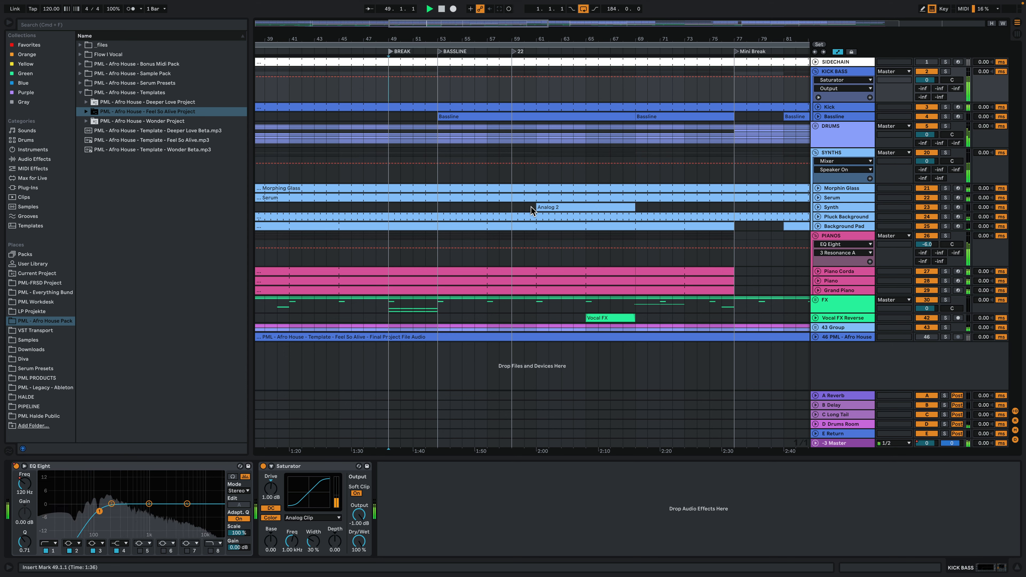
mouse_move(446, 40)
mouse_down()
mouse_move(442, 29)
mouse_move(492, 25)
mouse_move(508, 61)
mouse_move(458, 94)
mouse_up()
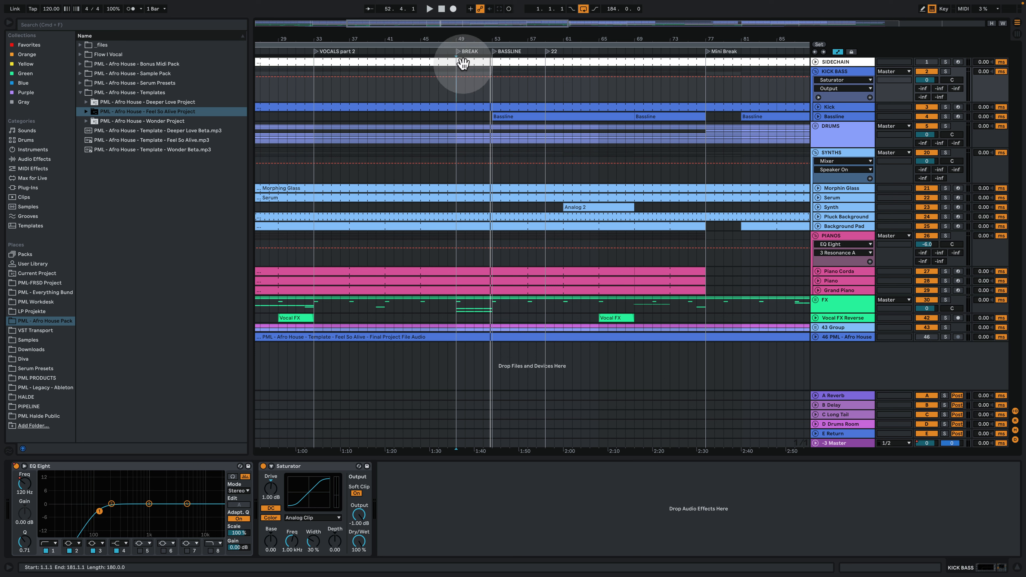
click(516, 74)
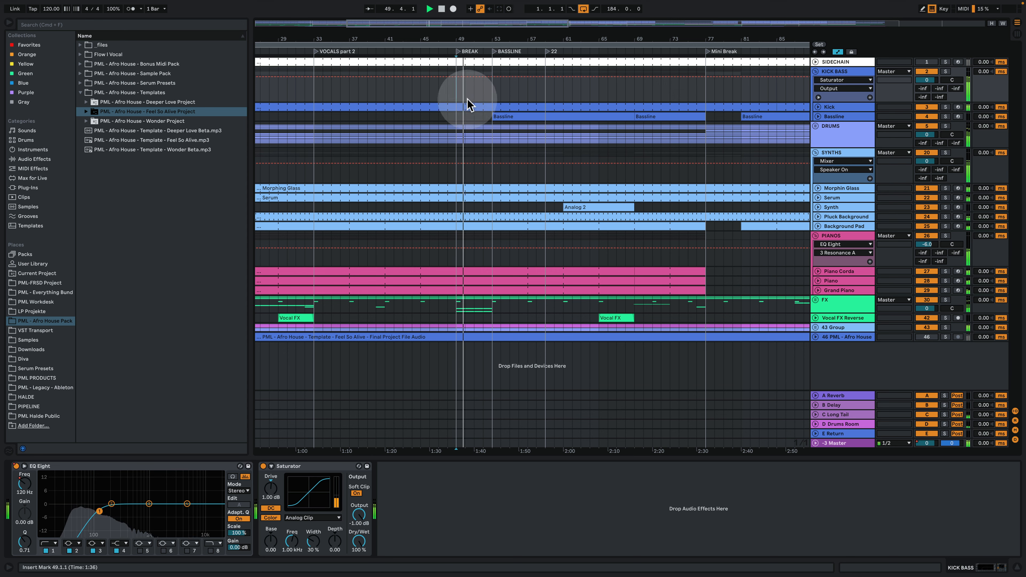
- Unfold the Bassline track at the BASSLINE marker and reduce its height while keeping its MIDI notes in view
mouse_move(502, 38)
mouse_down()
mouse_move(502, 25)
mouse_move(504, 41)
mouse_up()
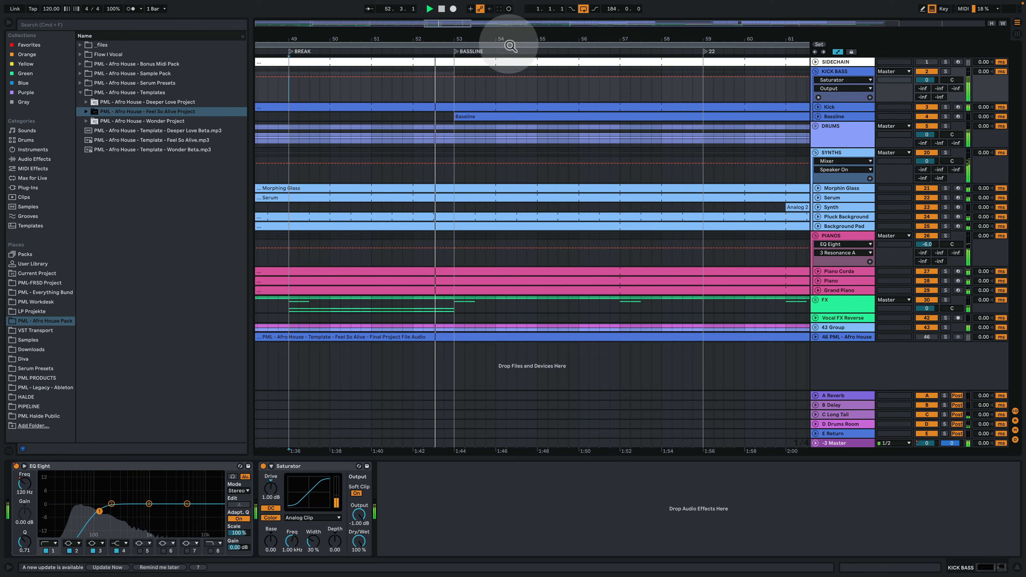
click(818, 116)
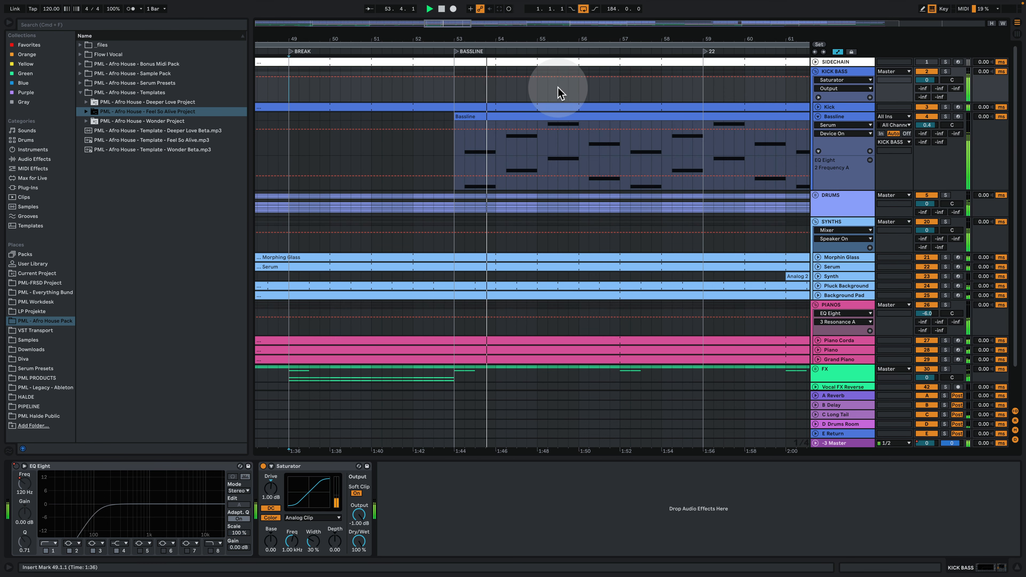
click(870, 160)
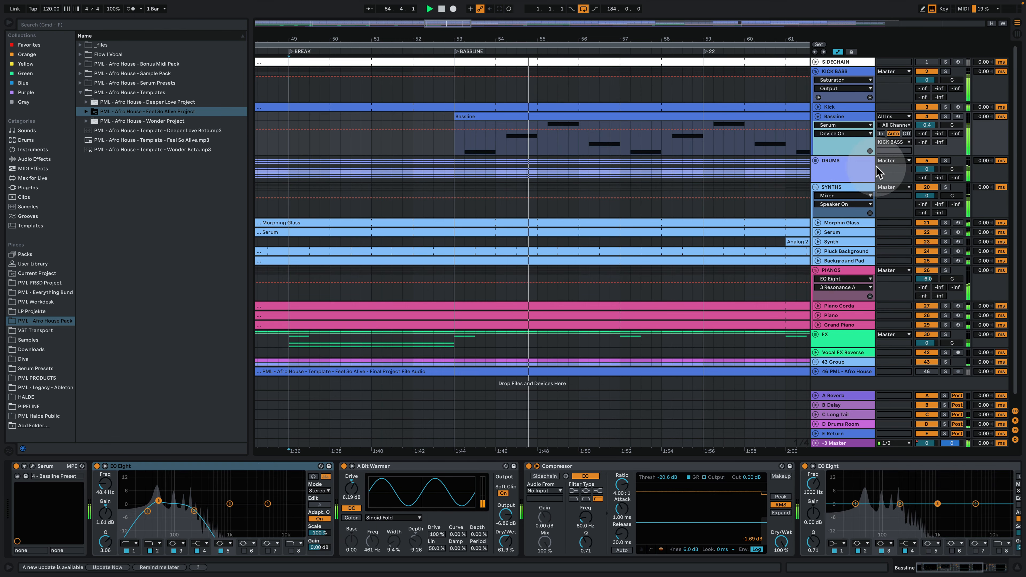
drag(479, 52, 478, 36)
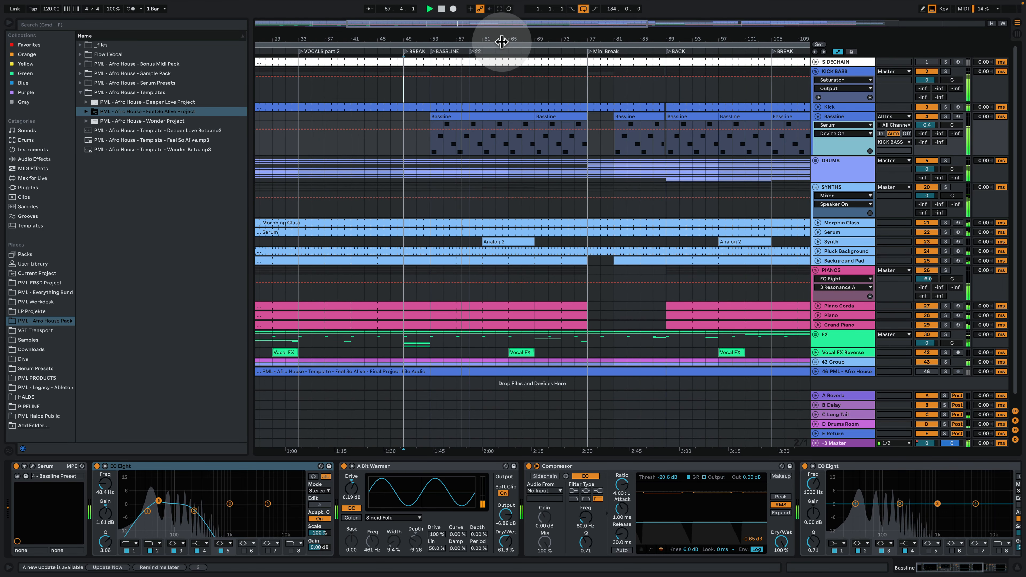
- Stop playback and listen to the Mini Break section from bar 77 with the reference audio track unsoloed
key(space)
drag(503, 39, 507, 29)
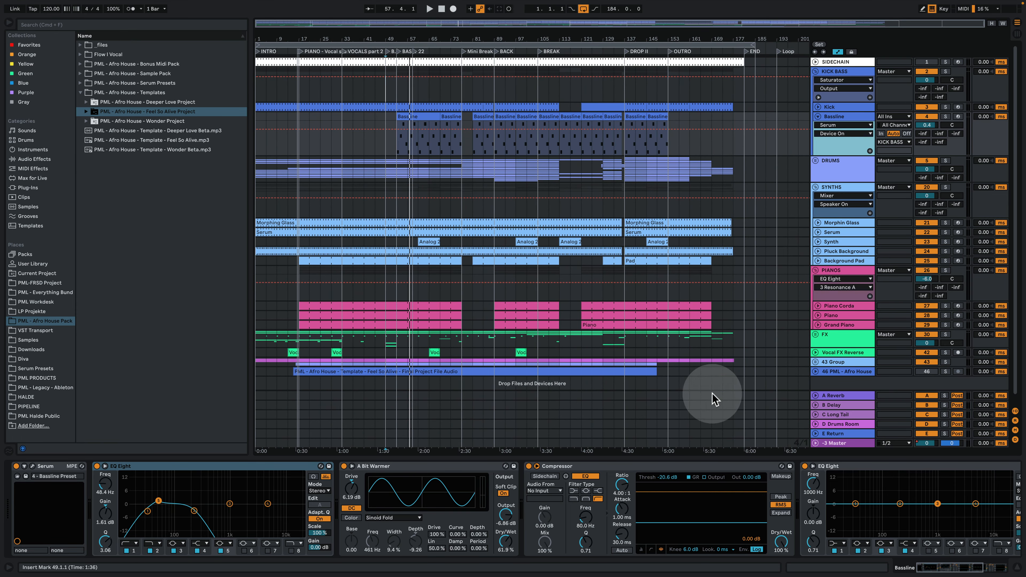
click(463, 99)
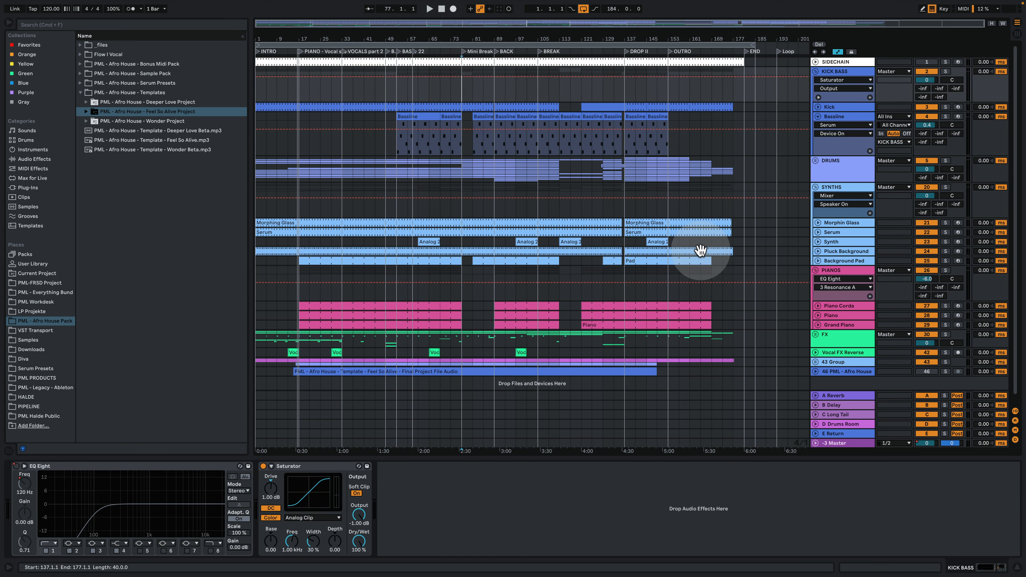
click(486, 283)
key(space)
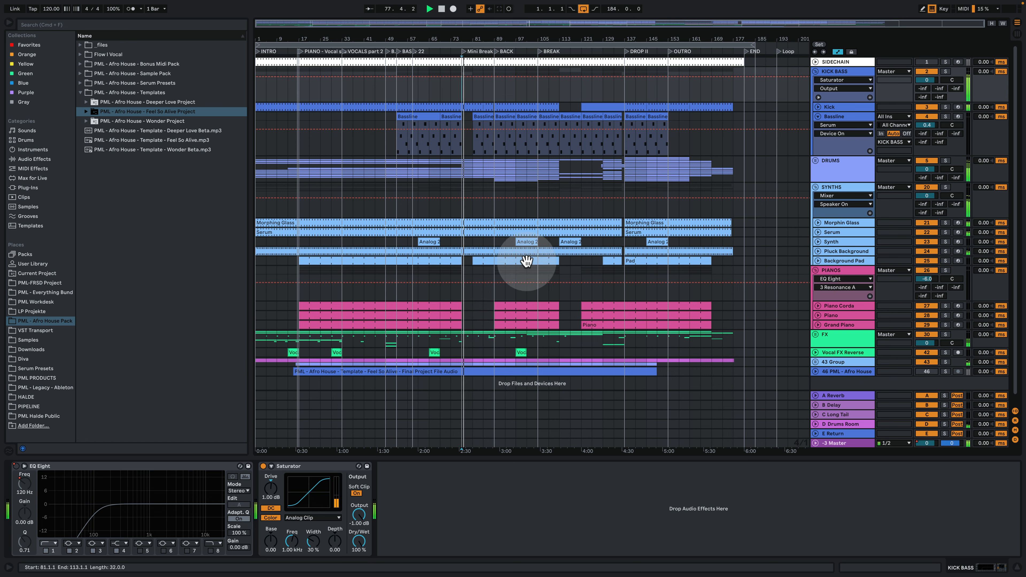
click(945, 372)
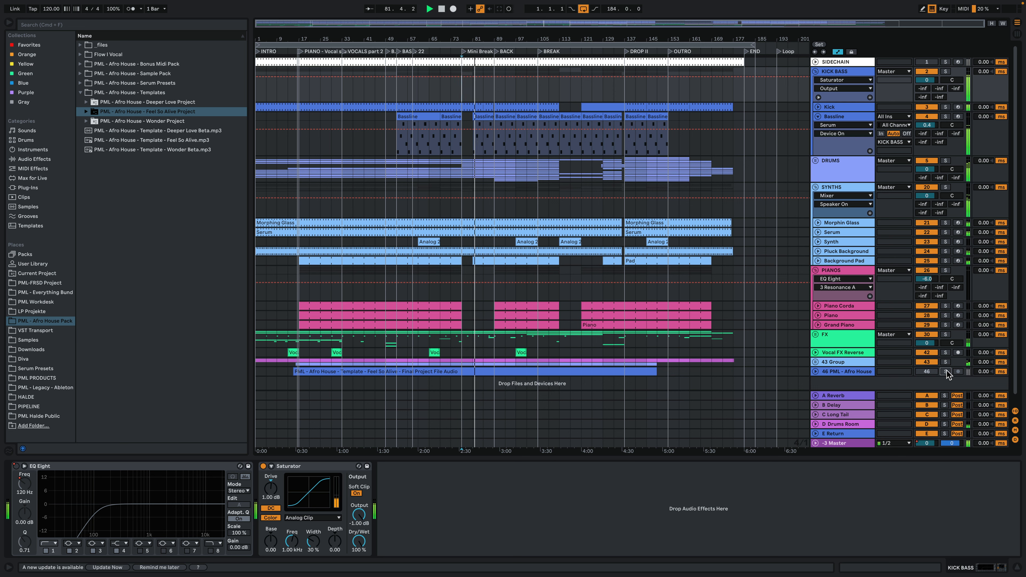
mouse_move(481, 38)
mouse_down()
mouse_move(480, 53)
mouse_move(481, 39)
mouse_up()
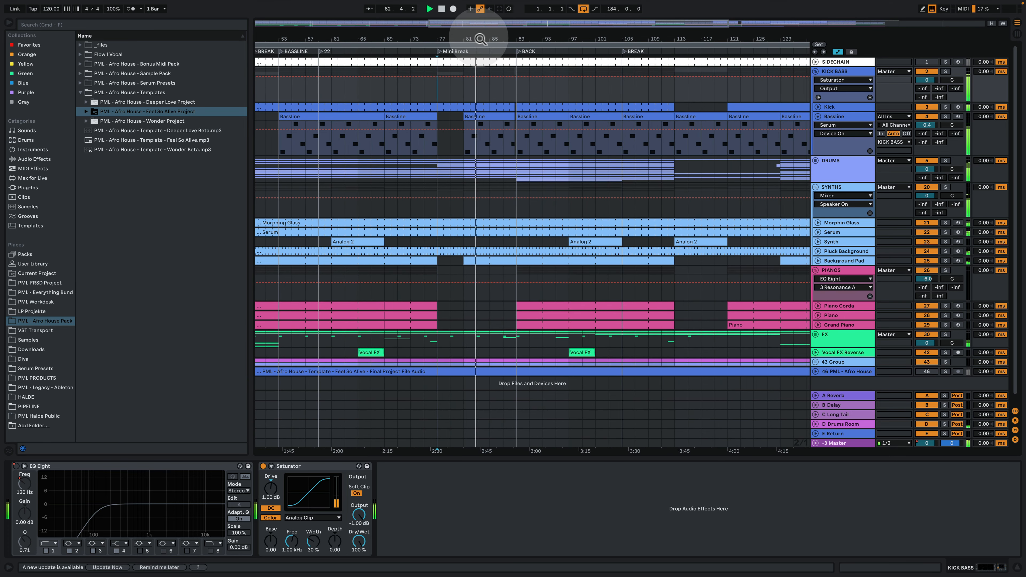
- Listen to the soloed final project reference audio from the BACK marker at bar 89
click(552, 103)
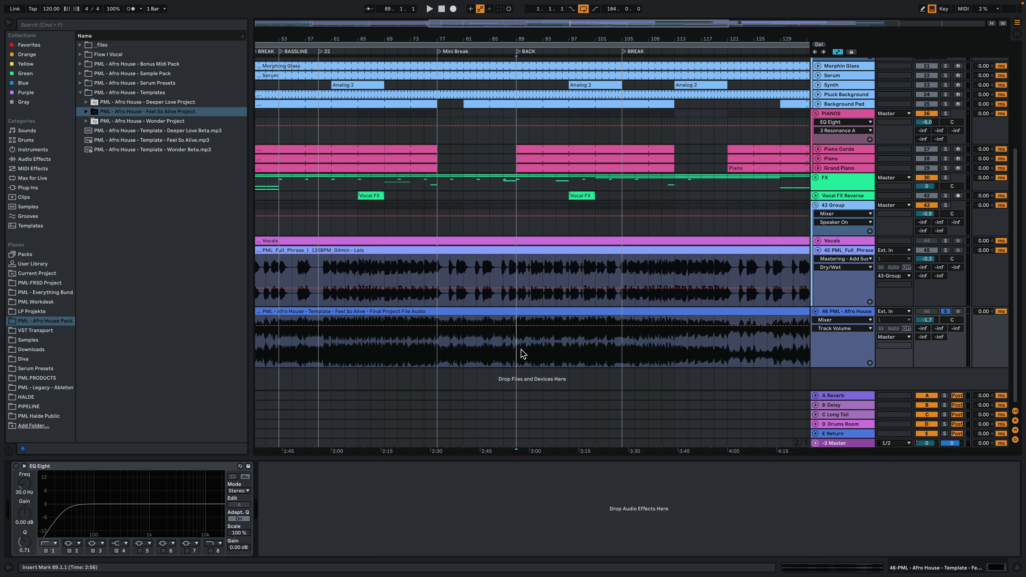
click(521, 355)
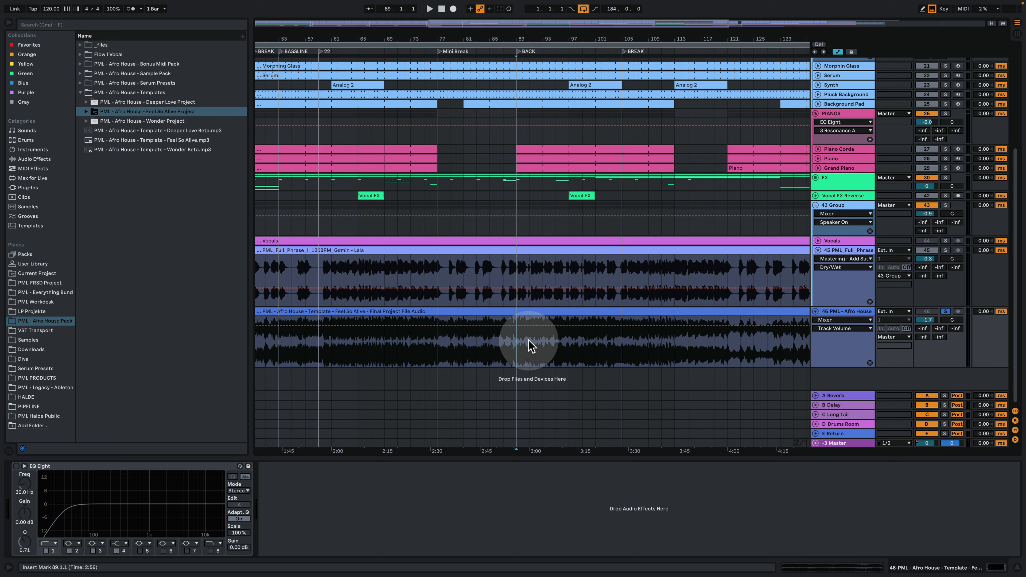
key(space)
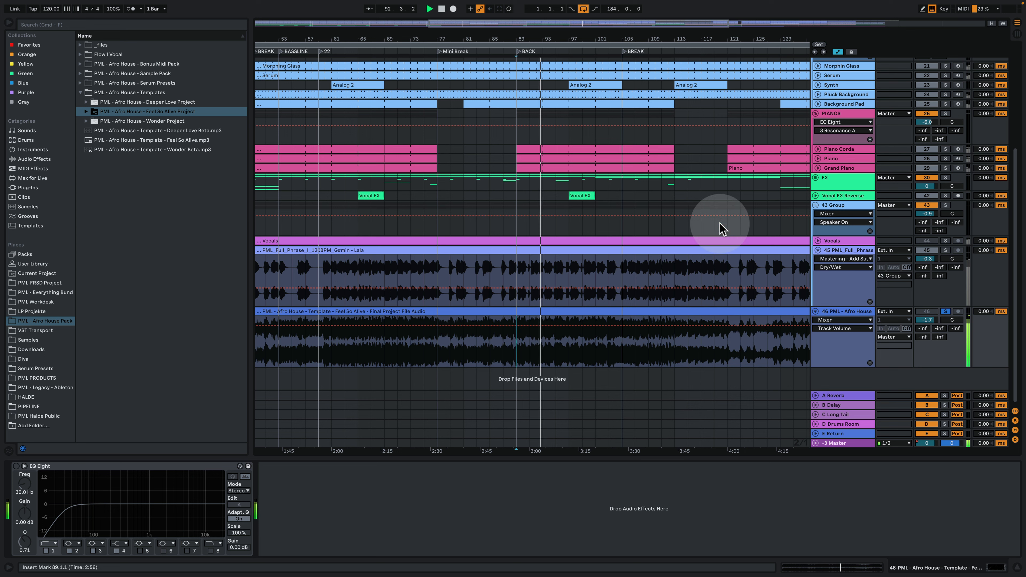
key(space)
- Solo the PML_Full_Phrase vocal track to audition it from bar 89, and unsolo it for playback in the full mix
click(945, 250)
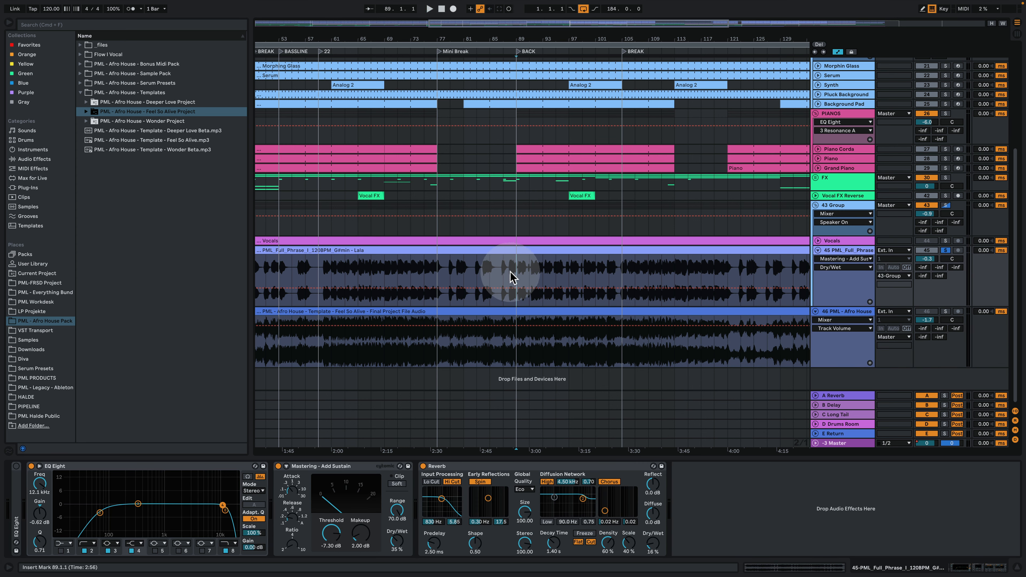
key(space)
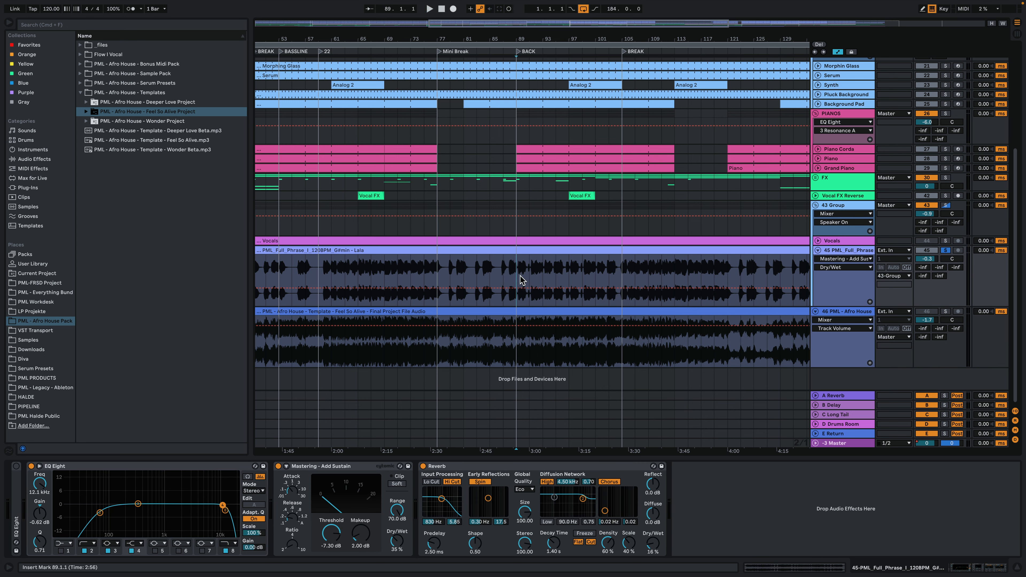
click(945, 249)
double_click(537, 30)
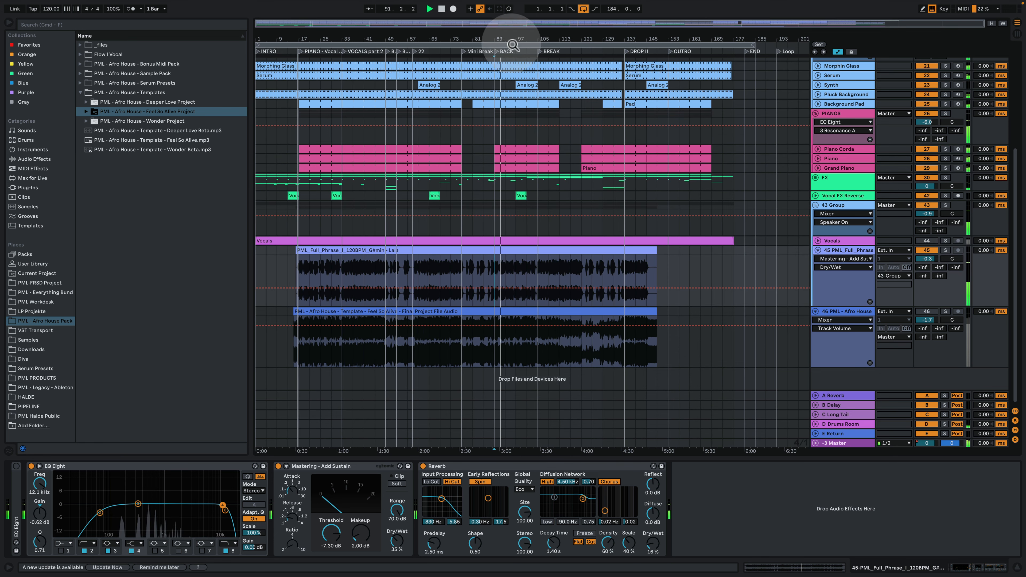
- Fold the PML_Full_Phrase vocal track and set the playback start at the BREAK marker at bar 105
click(818, 250)
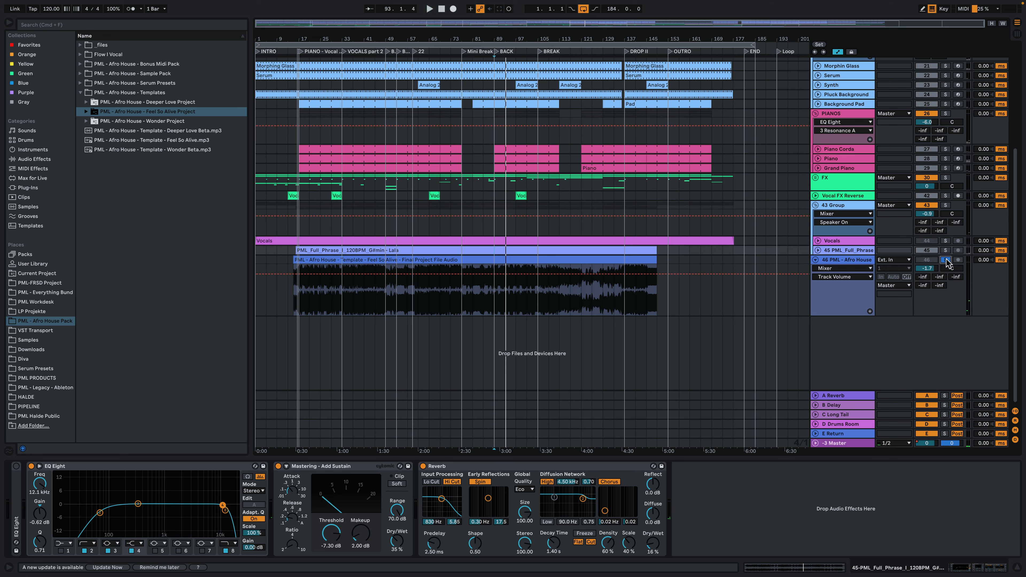
key(space)
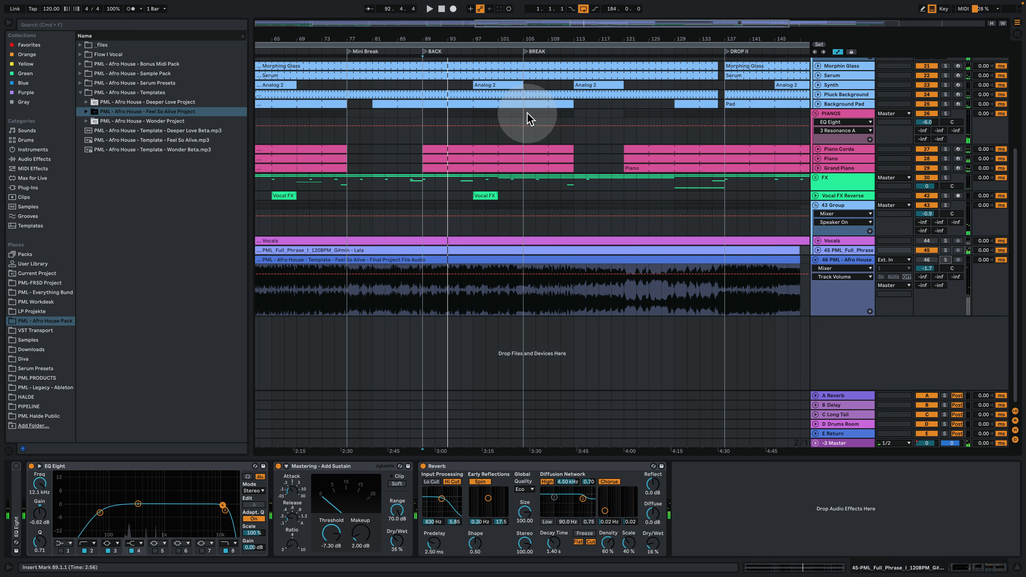
click(528, 114)
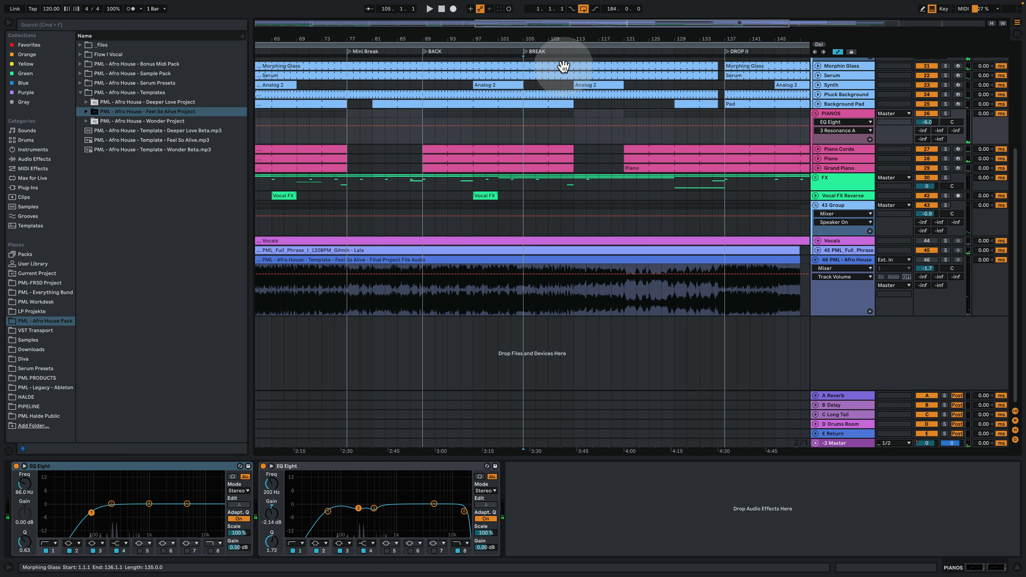
- Listen to the BREAK section in the full mix and bring the kick, bassline and drum tracks into view
key(space)
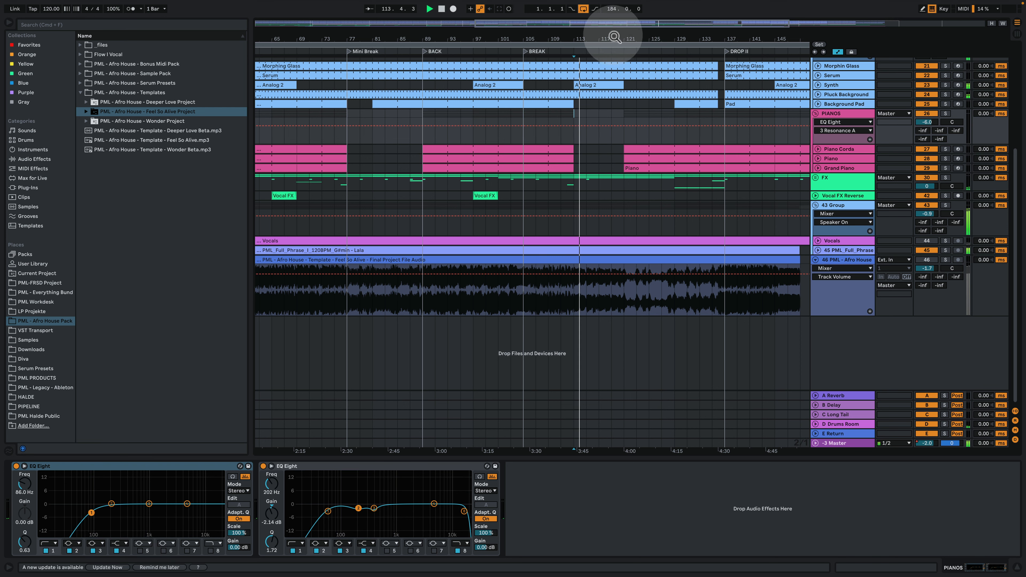
drag(615, 36, 585, 8)
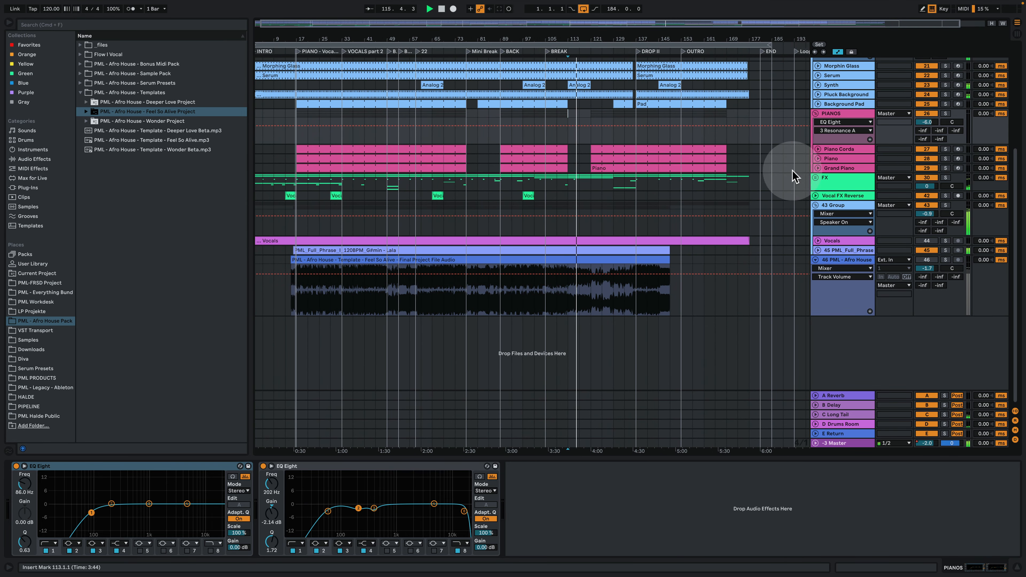
scroll(717, 206, up, 5)
scroll(635, 159, up, 2)
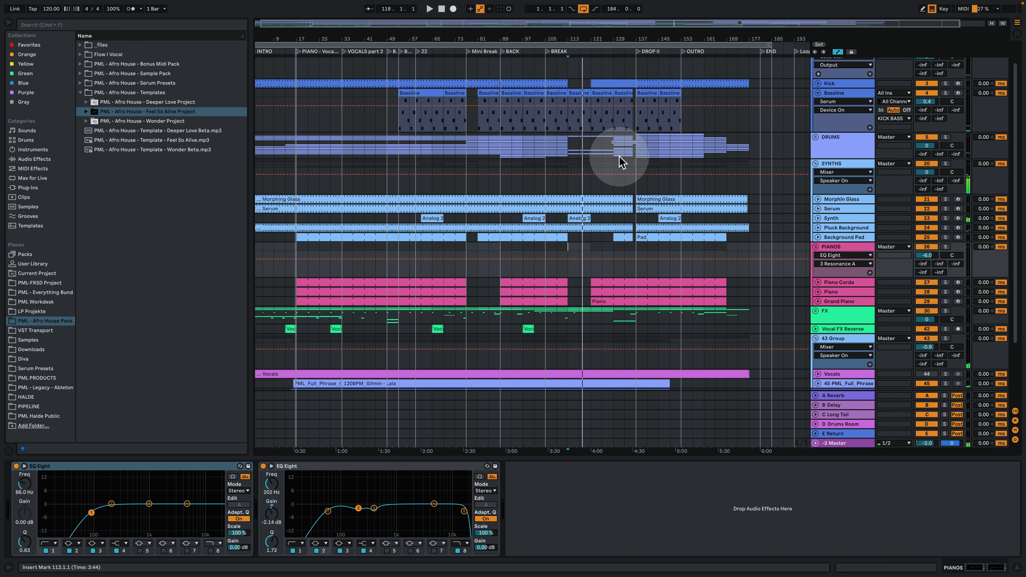
- Play the end of the BREAK section from bar 127 up to the DROP II marker
click(614, 168)
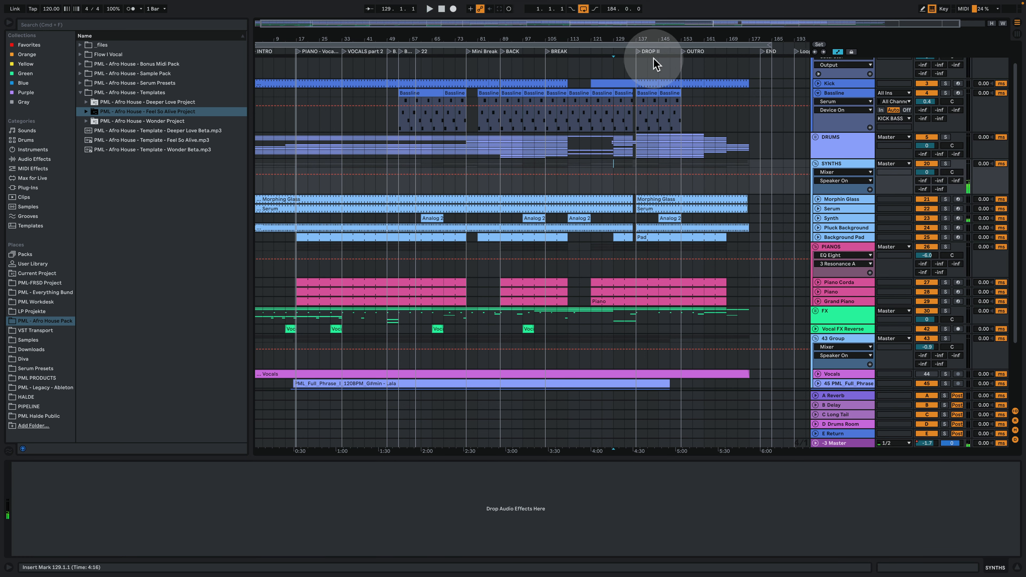
key(space)
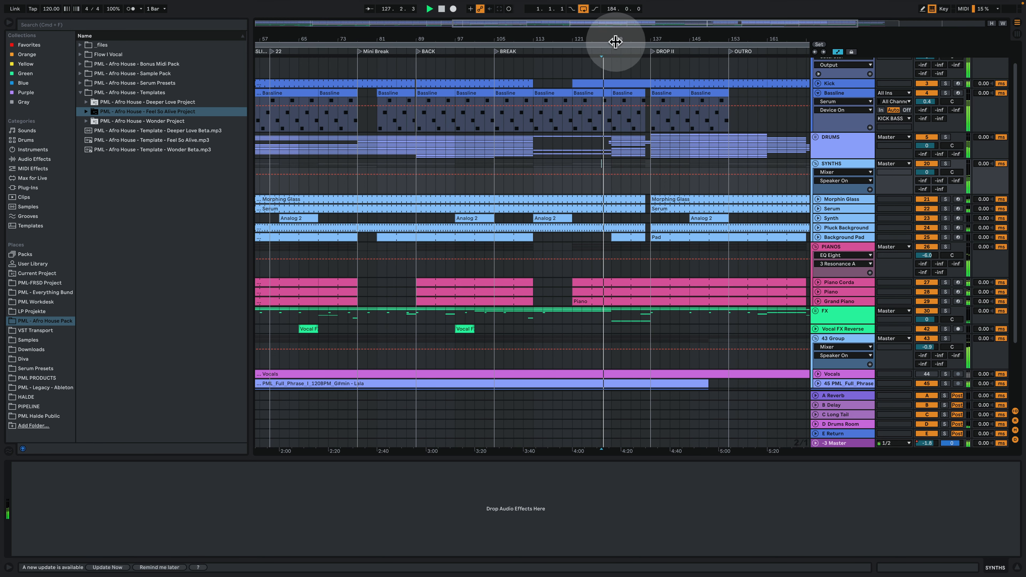
mouse_move(615, 39)
mouse_down()
mouse_move(615, 8)
mouse_move(607, 40)
mouse_up()
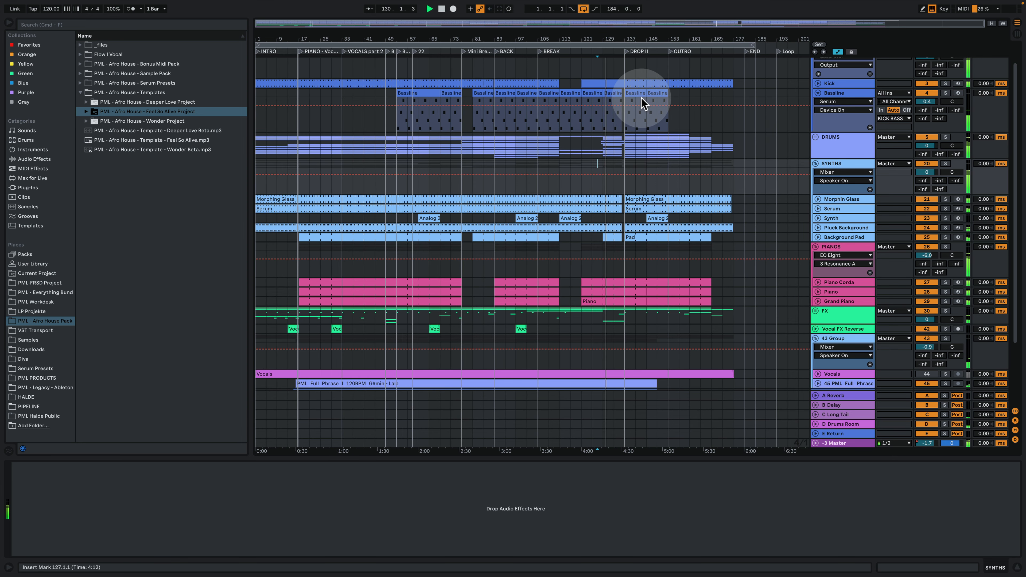
scroll(691, 248, down, 1)
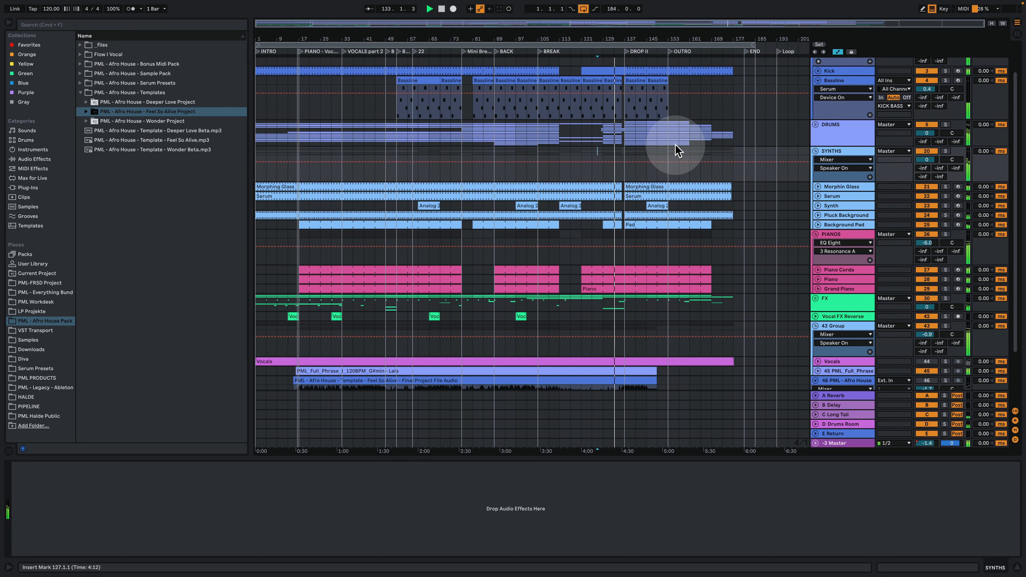
drag(632, 39, 592, 92)
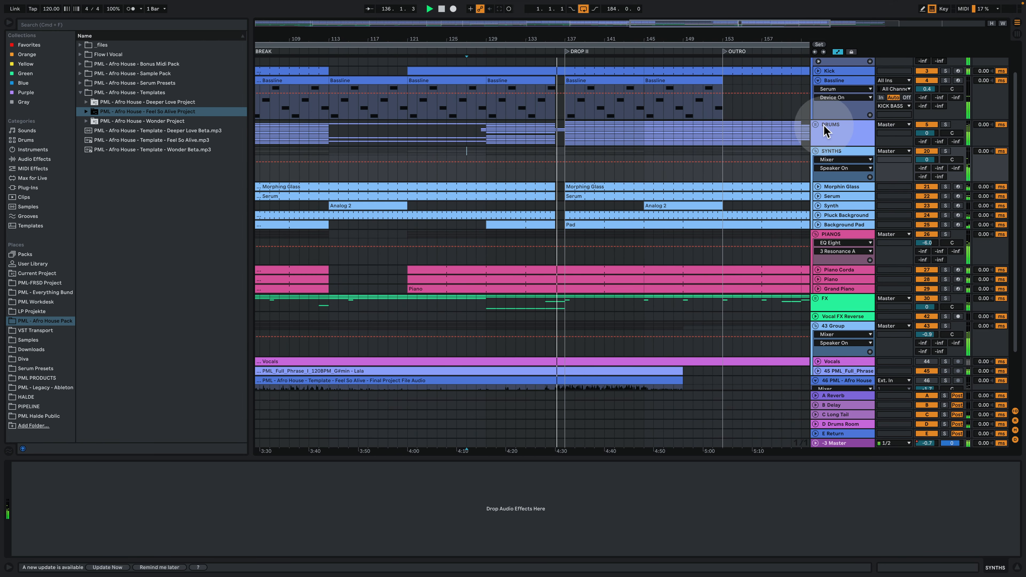
- Unfold the DRUMS group to view its layers at DROP II, and fold both the Bassline track and the group
click(815, 124)
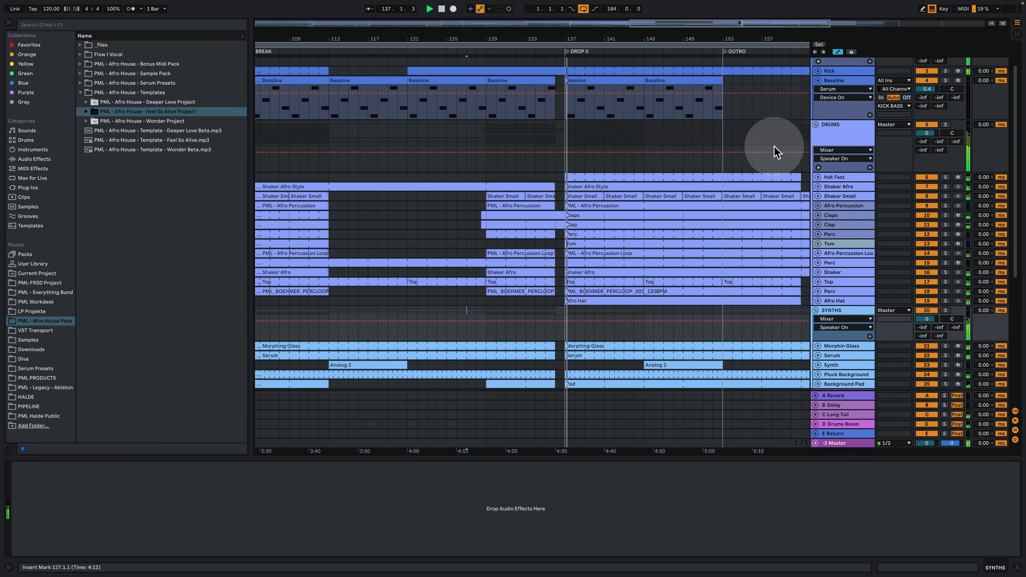
drag(594, 36, 640, 36)
click(818, 80)
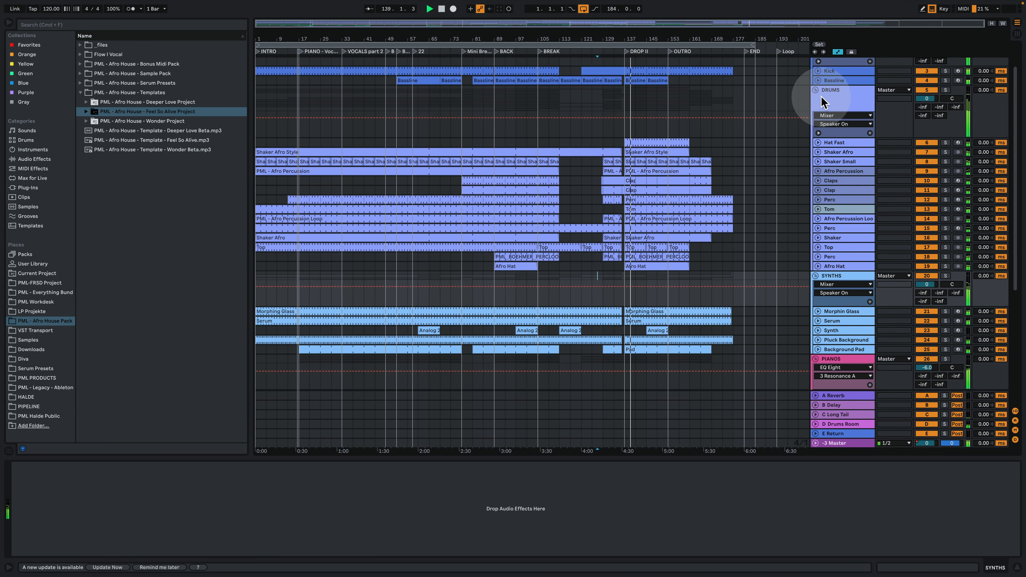
click(816, 90)
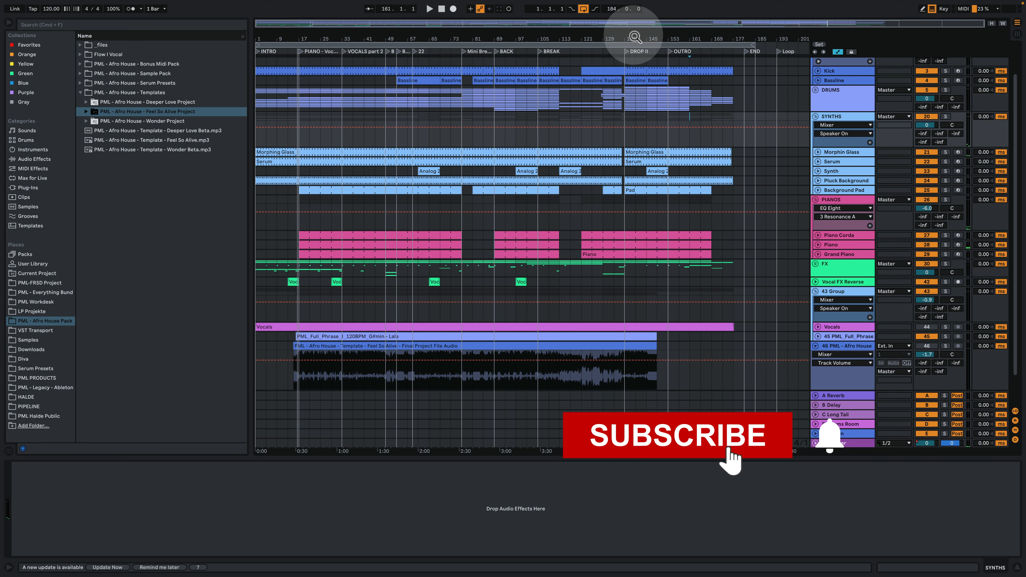
- Solo the KICK BASS group and play it from the DROP II marker at bar 137
scroll(767, 97, up, 2)
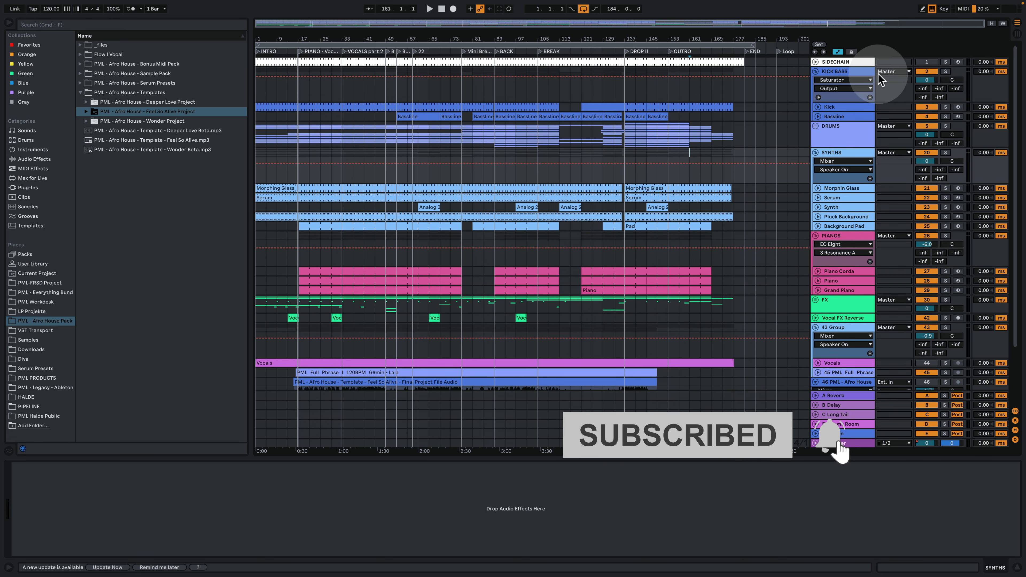
click(945, 71)
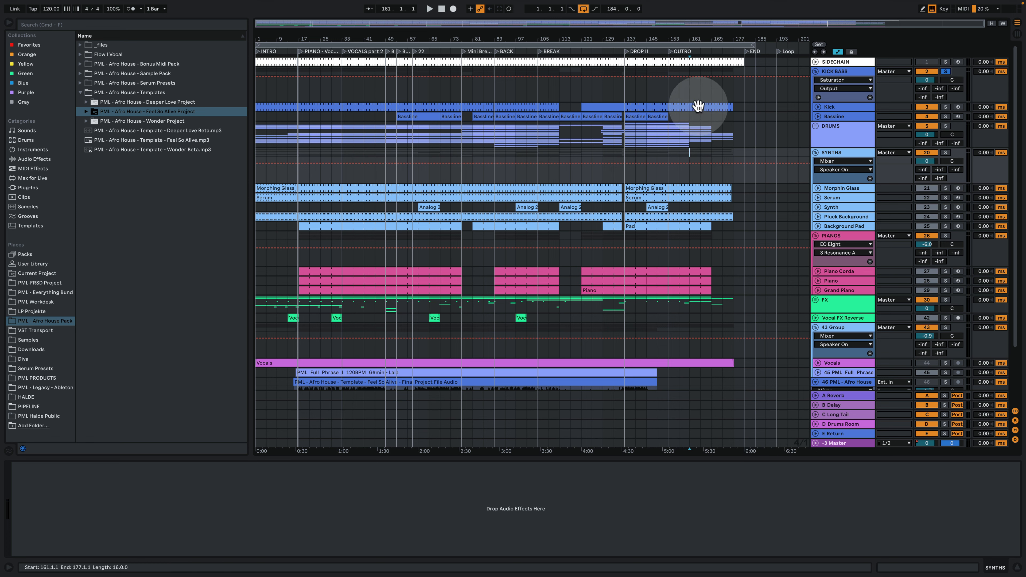
click(628, 92)
key(space)
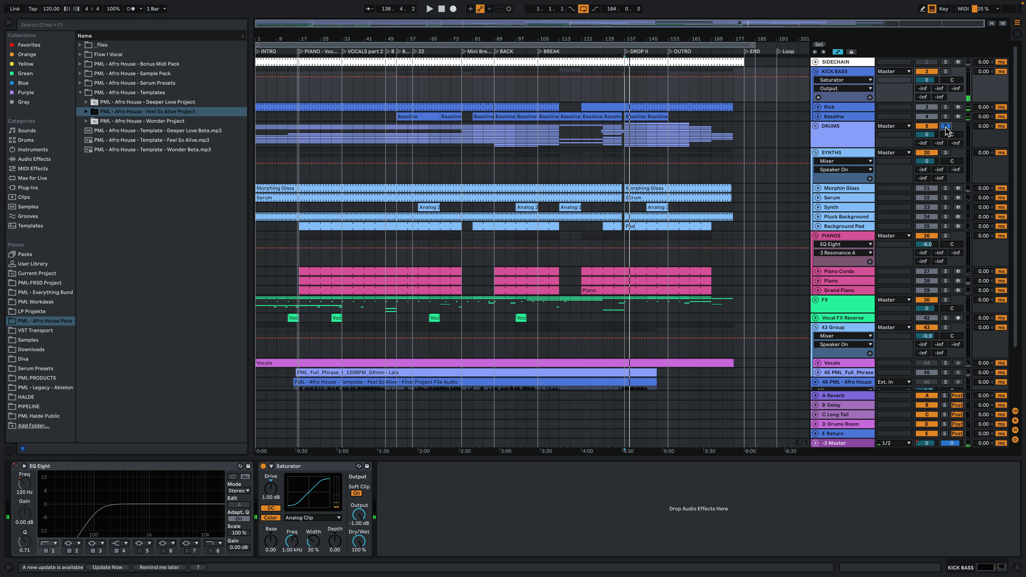
- Listen to the soloed DRUMS group from bar 137, briefly unfolding it to view its tracks, and unsolo it
click(839, 137)
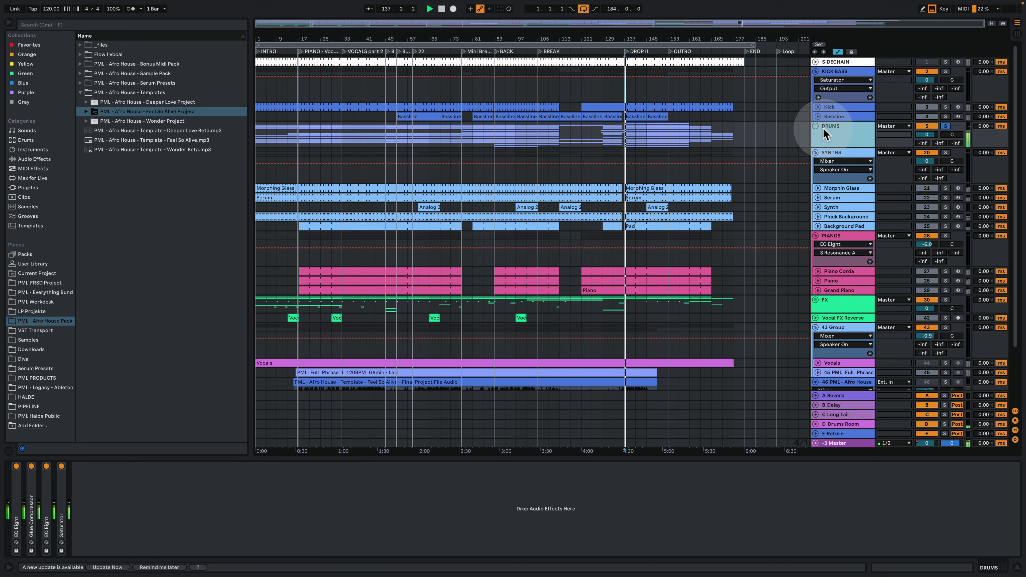
click(815, 126)
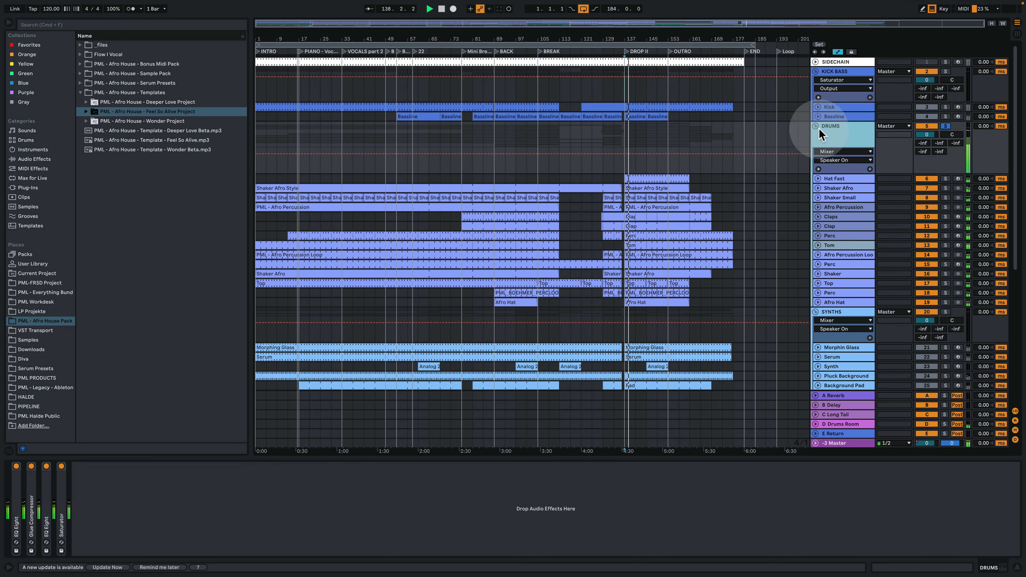
click(815, 126)
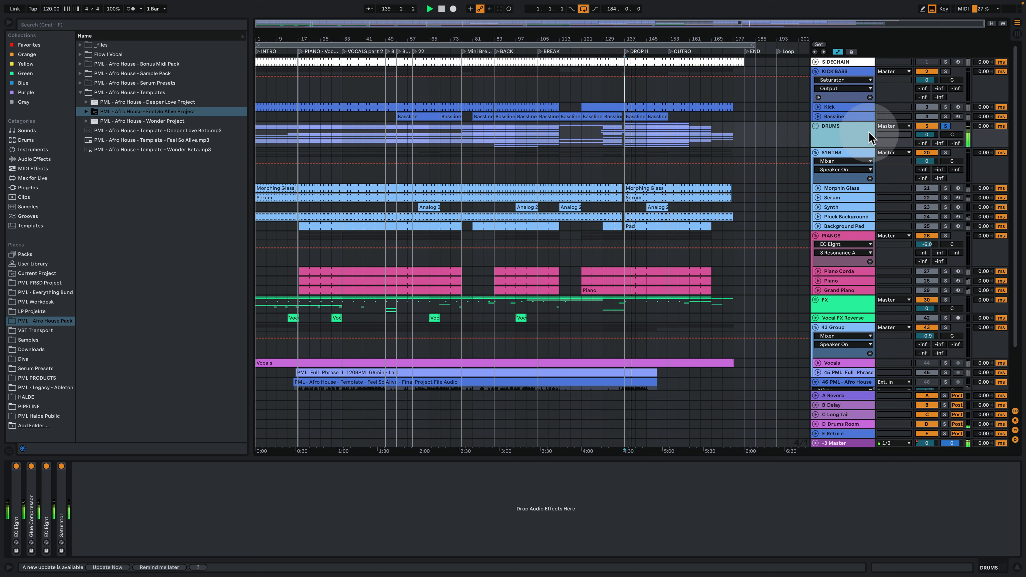
click(946, 126)
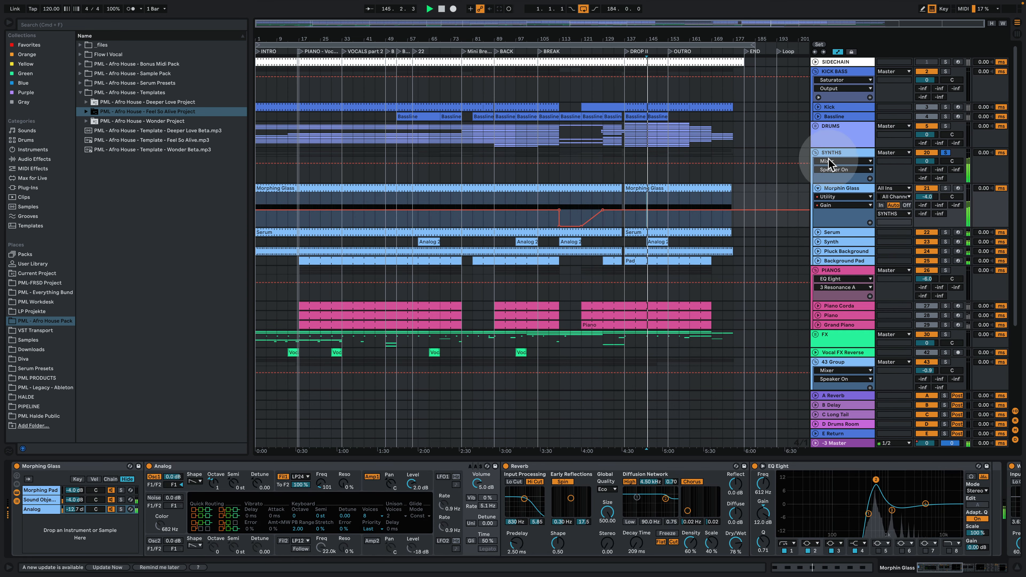
- Listen to the soloed SYNTHS group from bar 145 with the Morphin Glass track's devices shown, and stop playback
click(837, 154)
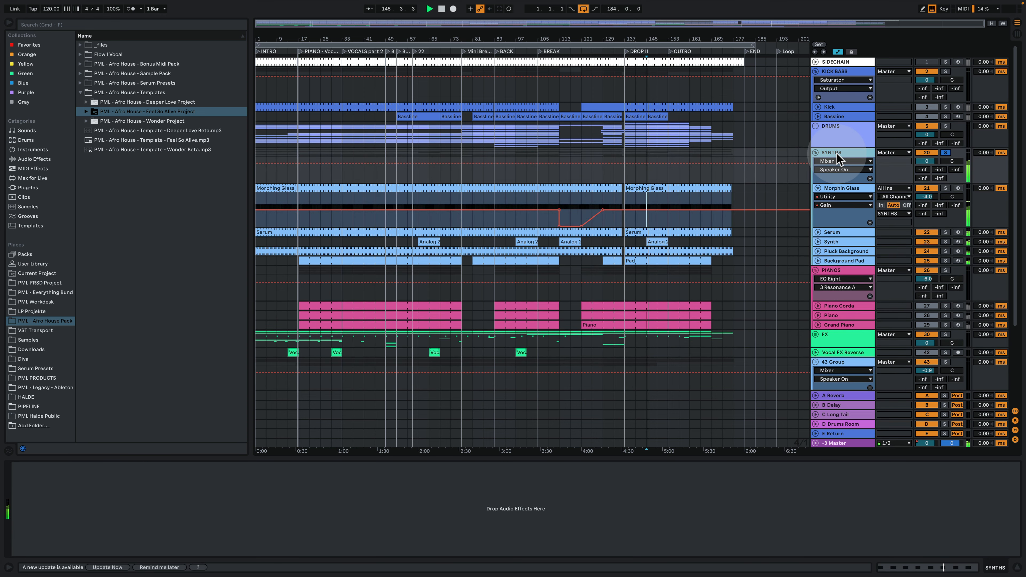
click(841, 192)
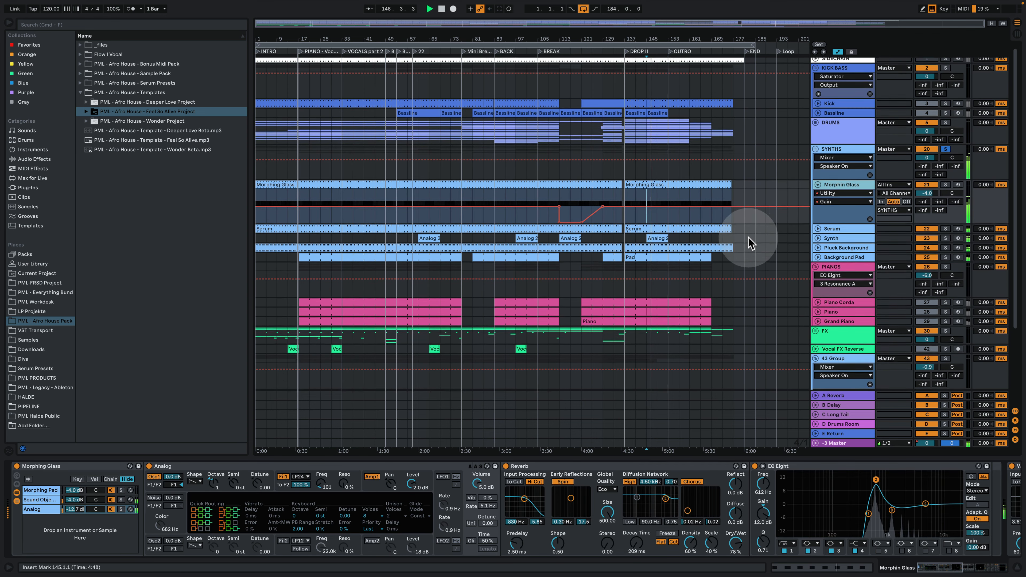
scroll(744, 230, down, 5)
key(space)
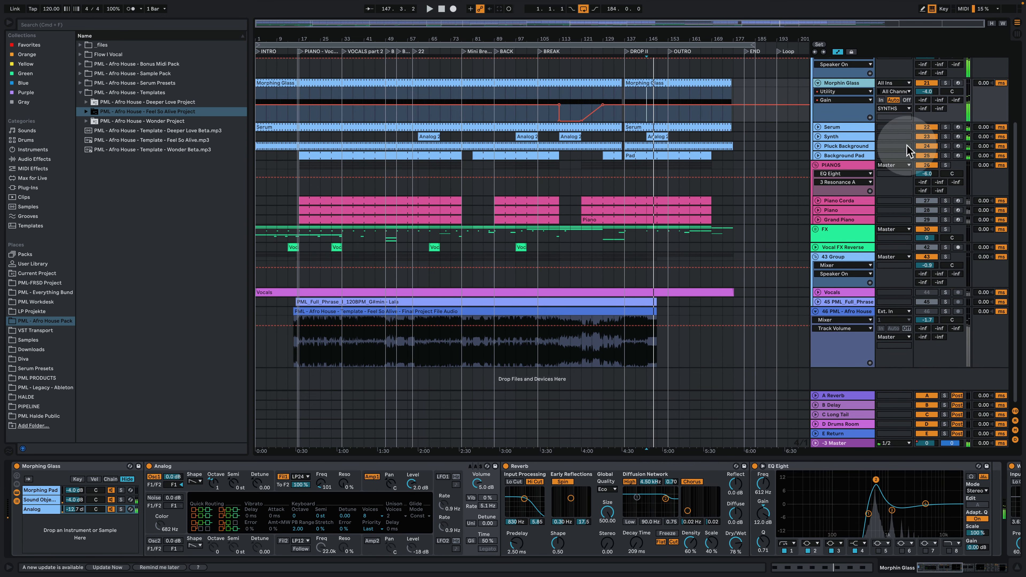
- Solo the PIANOS group to audition it from bar 145, and unfold the FX group while viewing the Grand Piano's devices
click(946, 165)
click(840, 167)
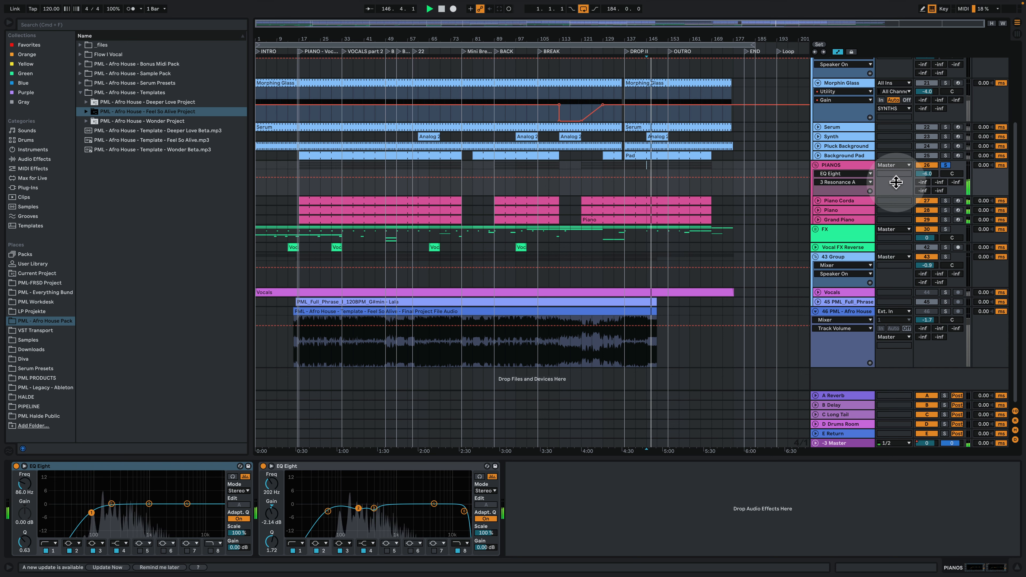
click(815, 230)
scroll(816, 229, down, 5)
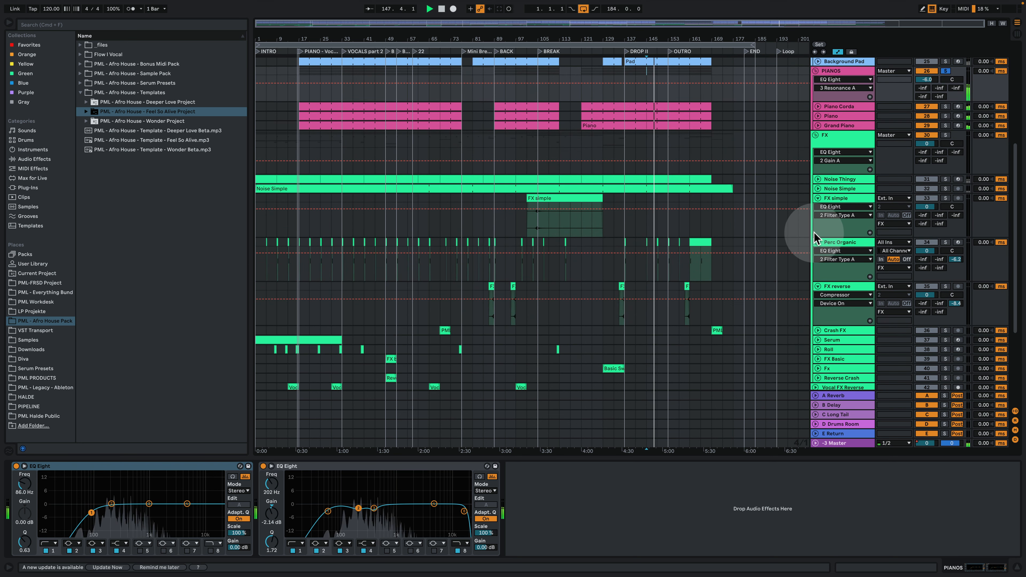
click(846, 126)
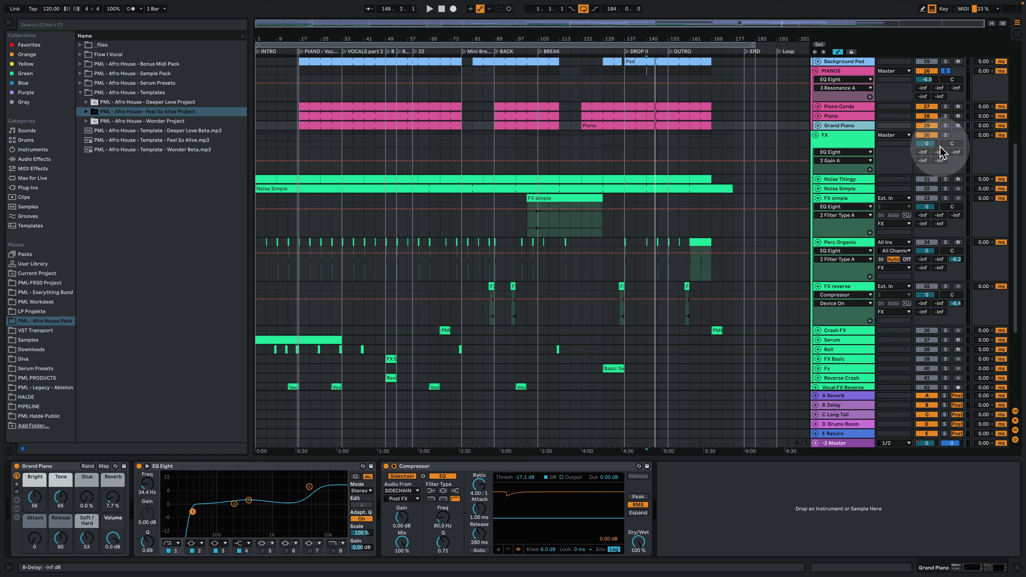
- Solo the FX group and play it from bar 145 in the DROP II section
click(946, 135)
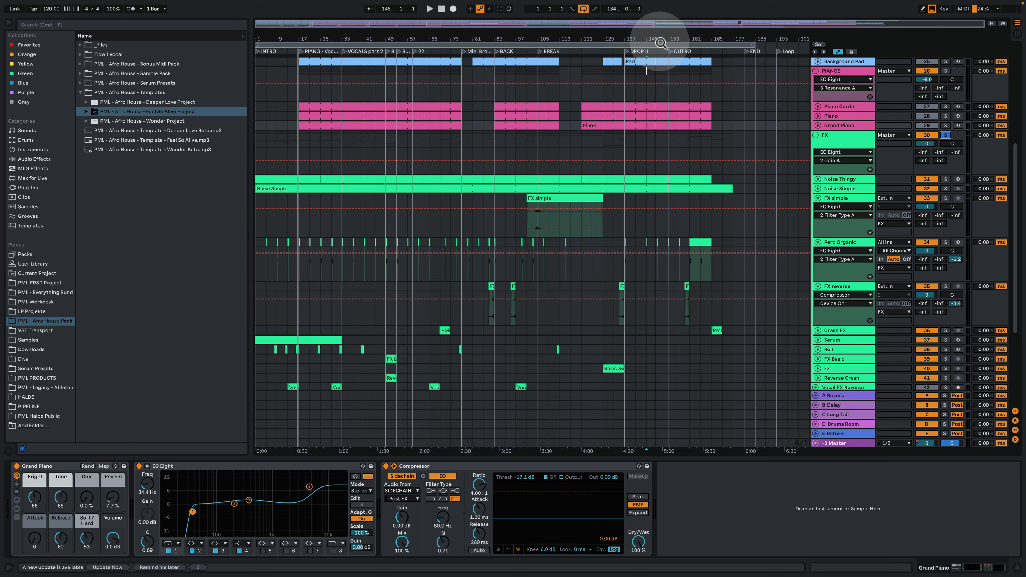
drag(657, 38, 657, 63)
click(626, 229)
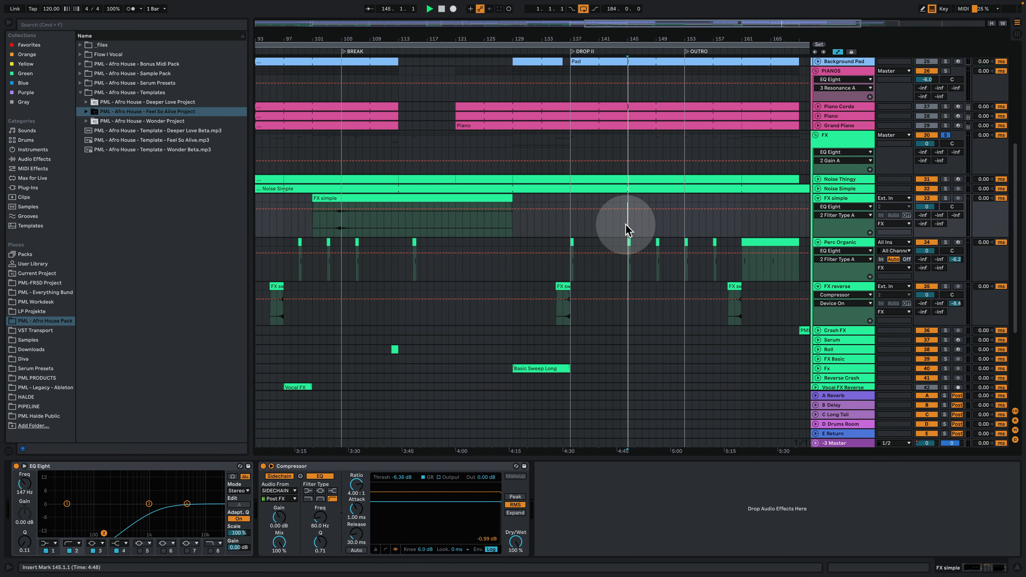
key(space)
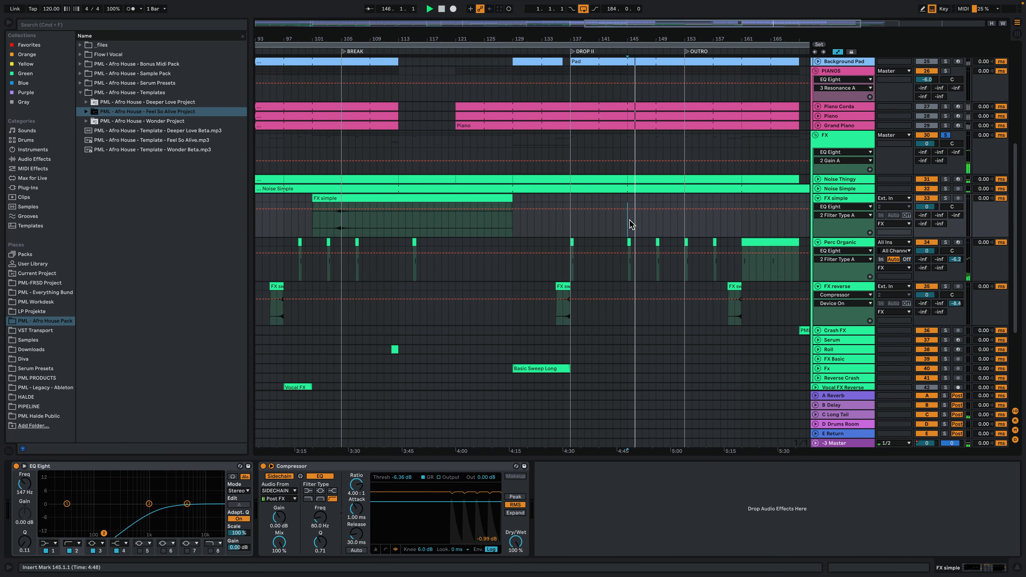
- Unfold the Noise Thingy track and review the remaining FX tracks while the group plays soloed
click(820, 181)
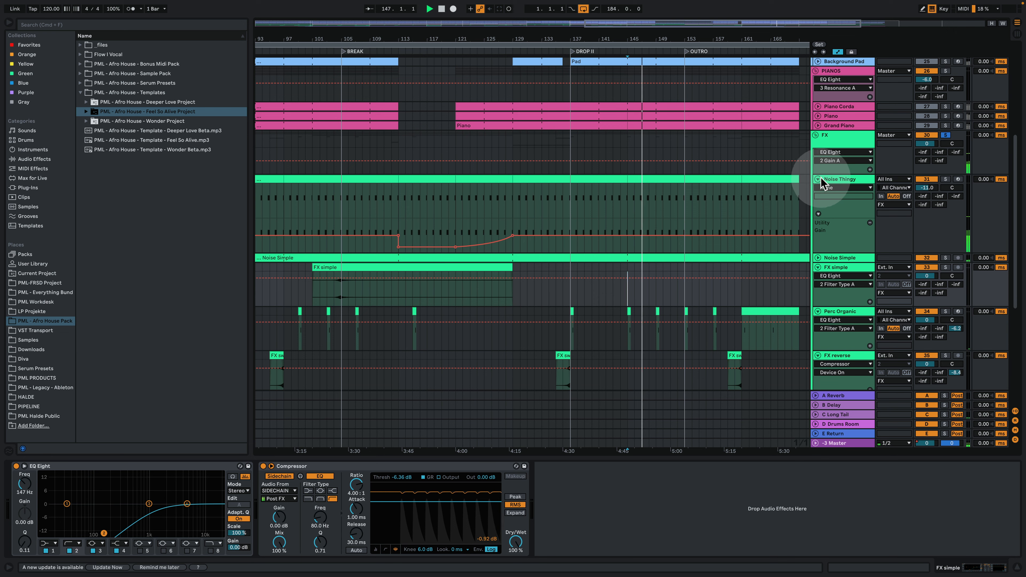
scroll(664, 286, down, 3)
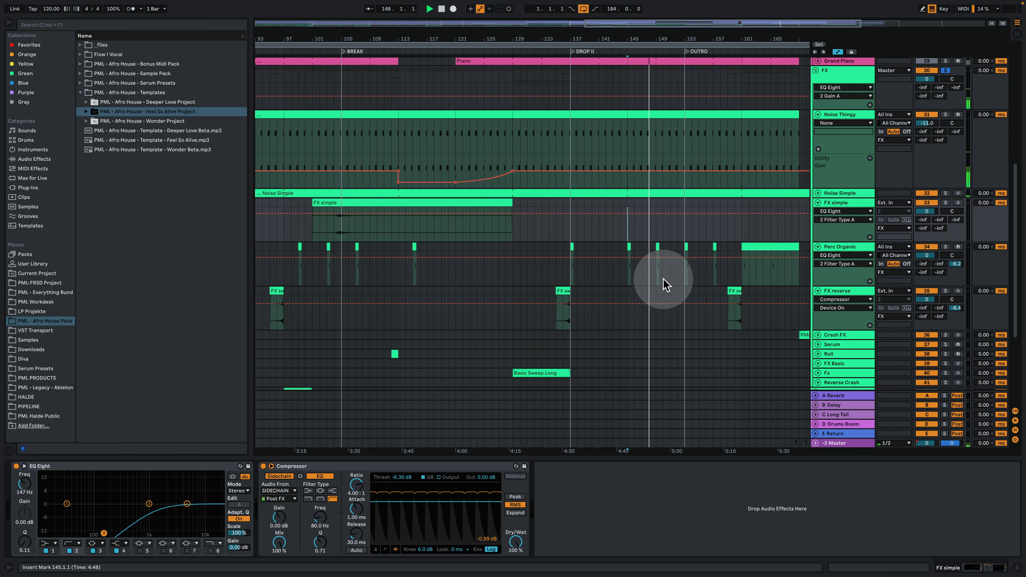
scroll(647, 289, down, 3)
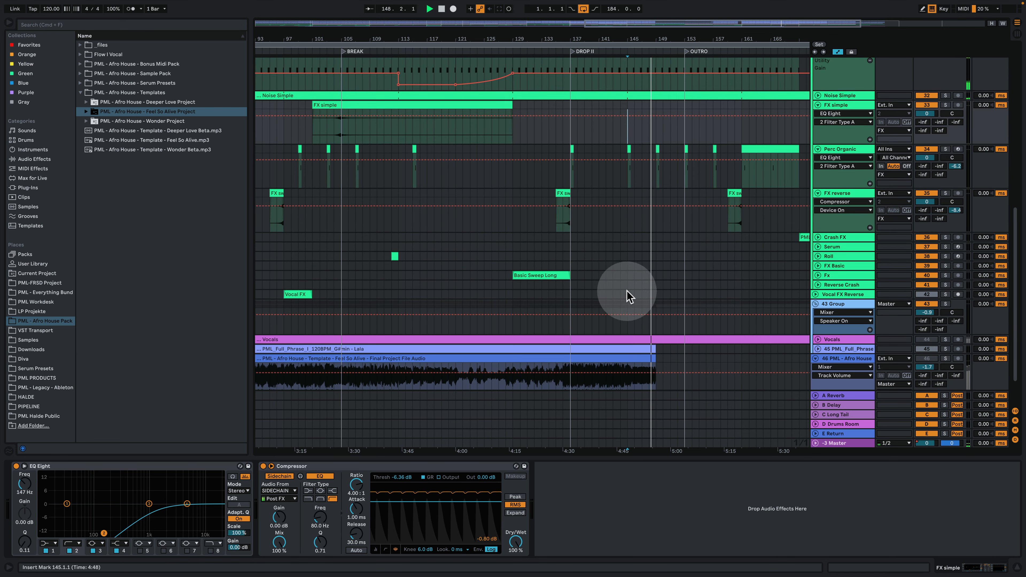
- Unfold the Roll track and listen to its clip at bar 112, starting playback from 112.3
click(395, 255)
click(818, 257)
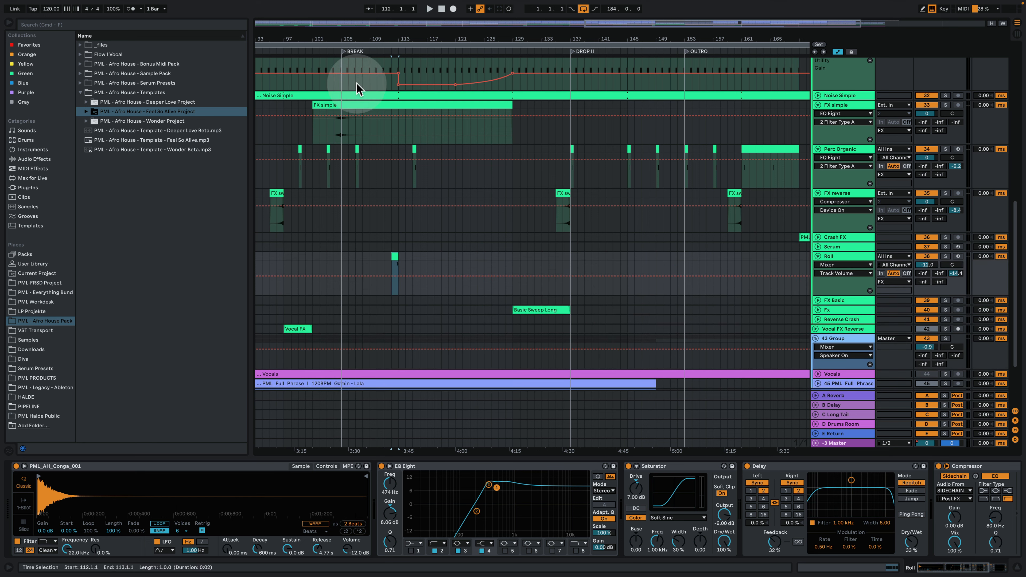
drag(391, 39, 391, 58)
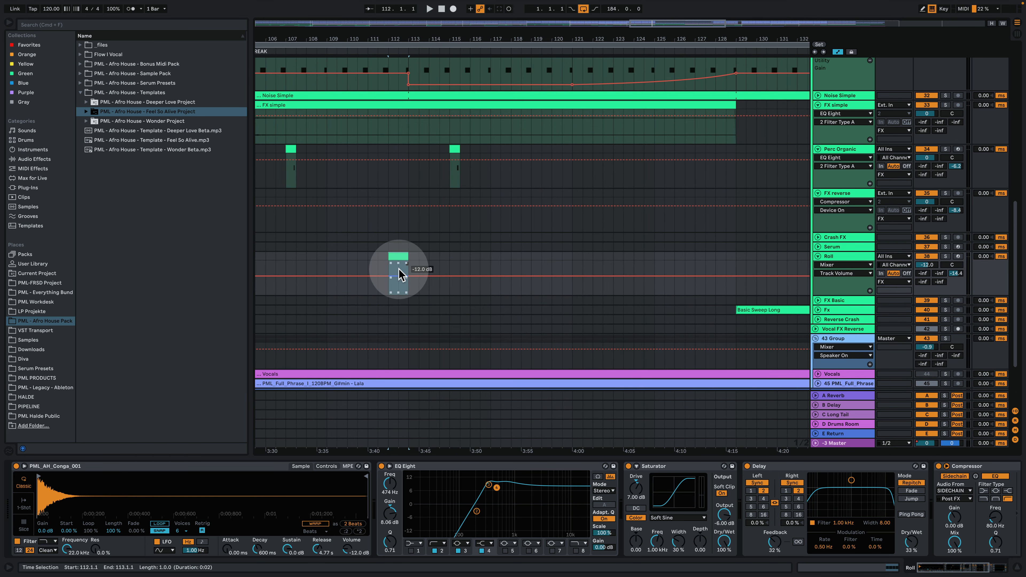
click(398, 269)
key(space)
key(plus)
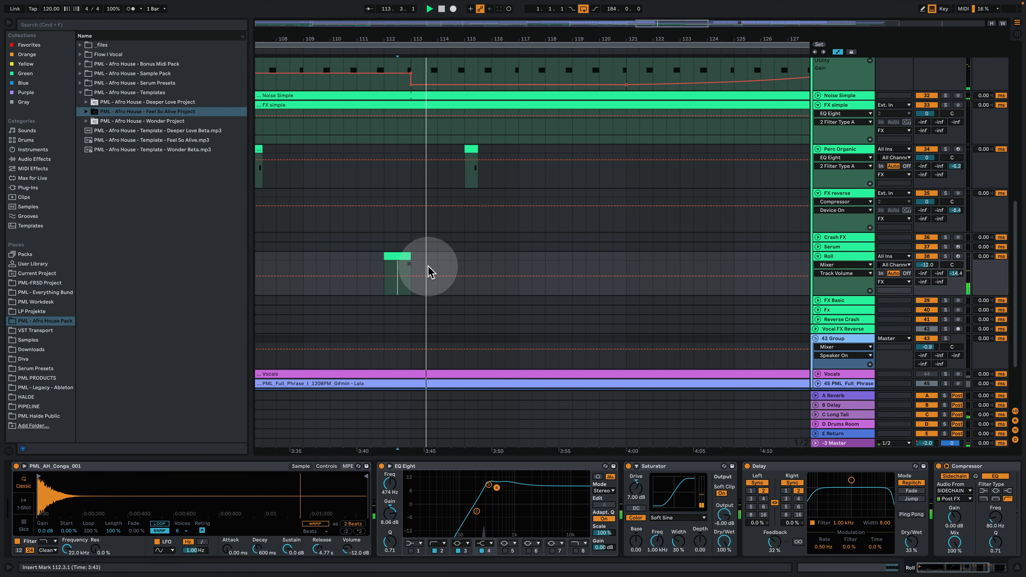
key(space)
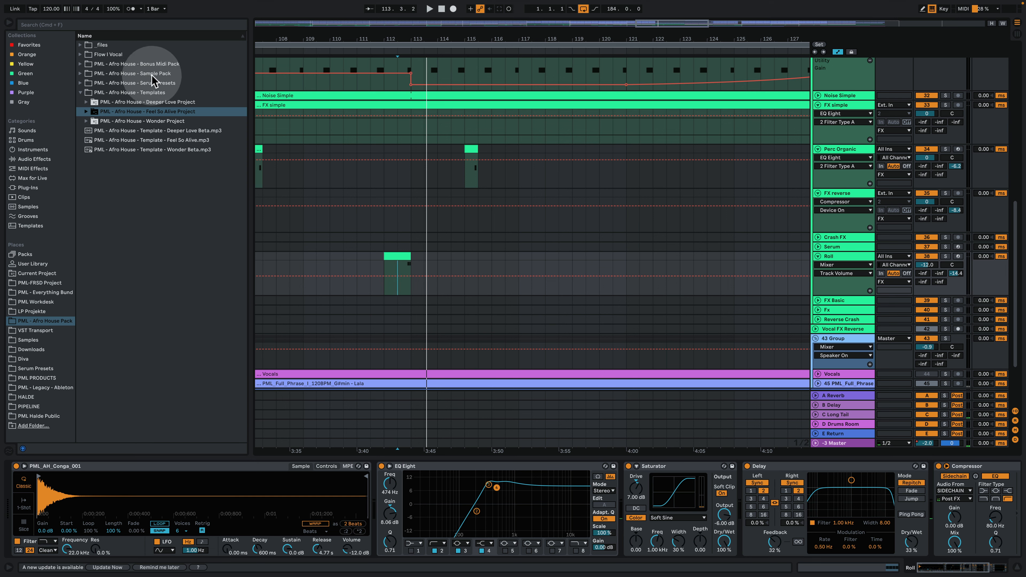
drag(490, 36, 490, 3)
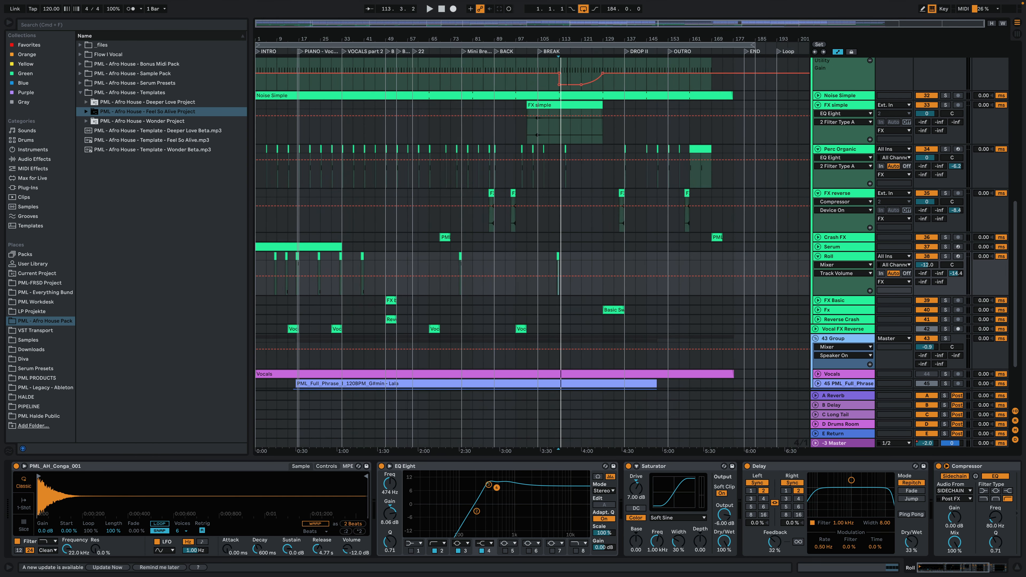
- Copy eight bars of the SIDECHAIN track and KICK BASS group from bar 137 in DROP II to the Loop marker at bar 193
scroll(799, 312, down, 4)
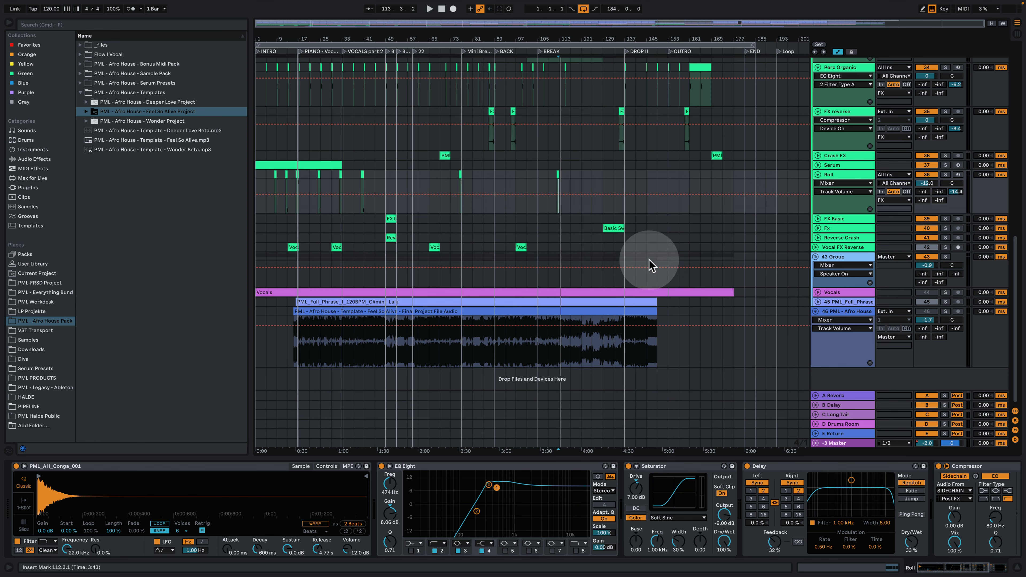
scroll(705, 286, up, 3)
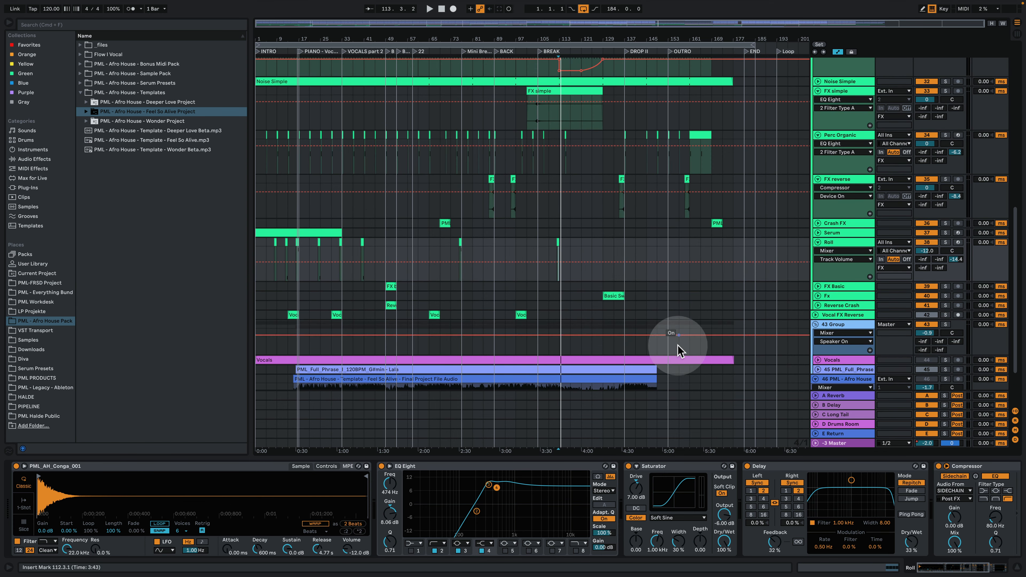
scroll(678, 346, up, 3)
scroll(739, 206, up, 10)
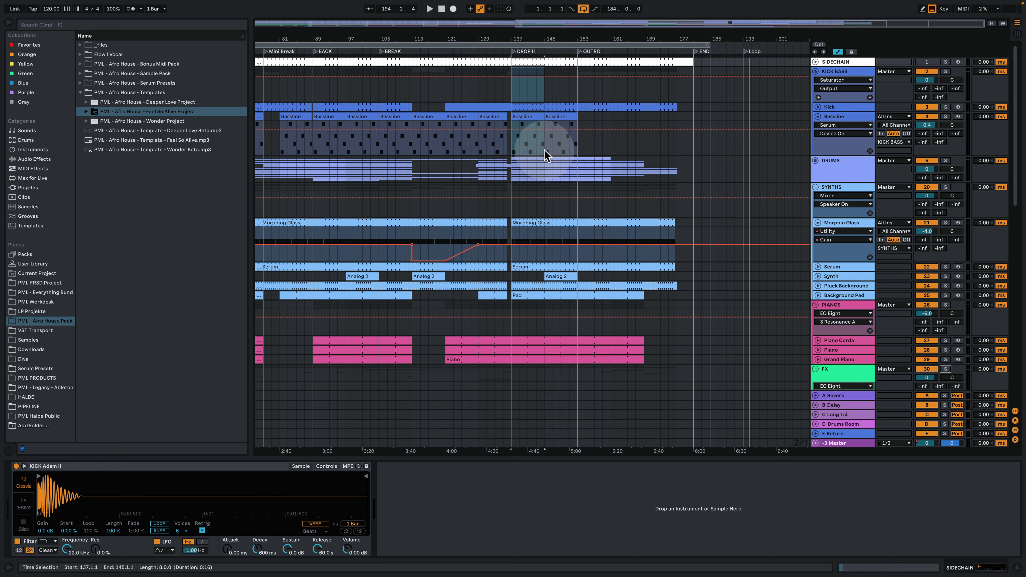
drag(544, 150, 753, 60)
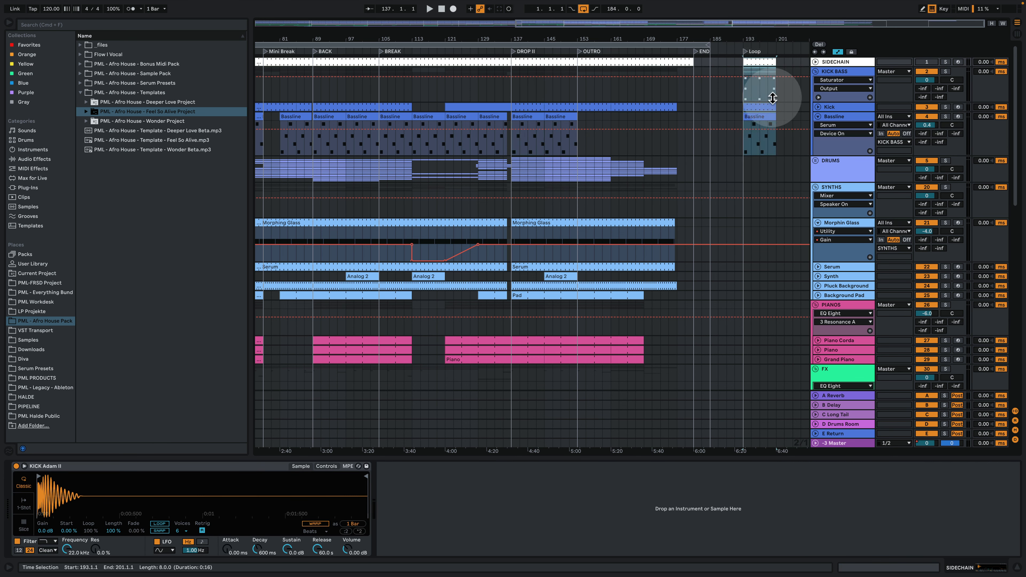
- Play the copied kick and bass from bar 193, view the Kick track's devices and unfold the track
click(752, 115)
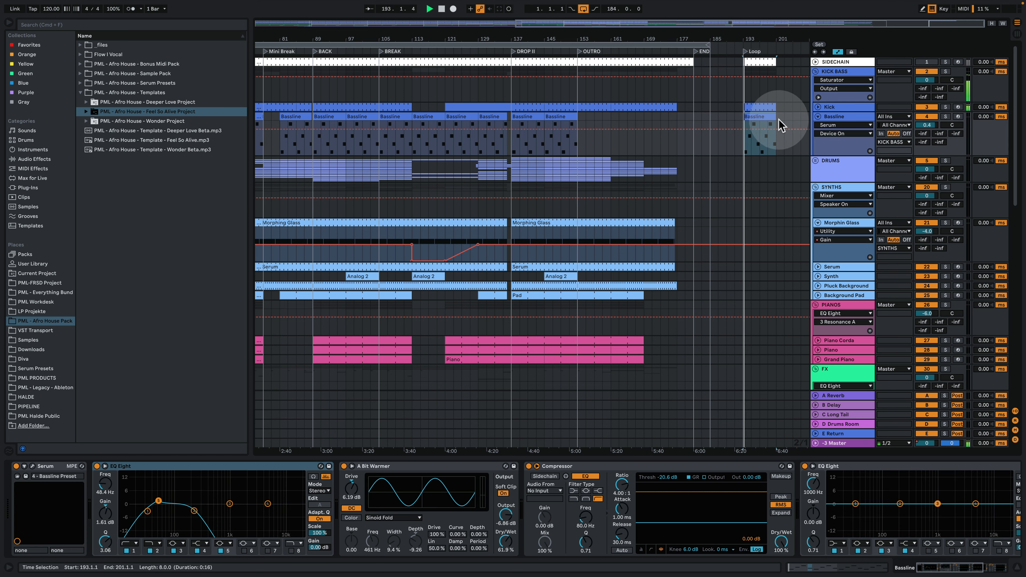
key(space)
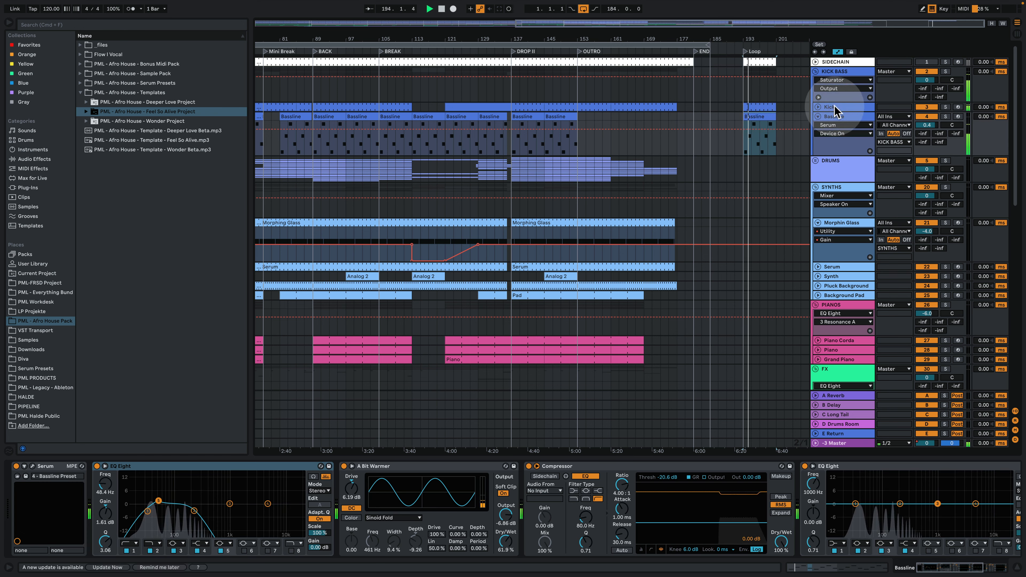
click(837, 108)
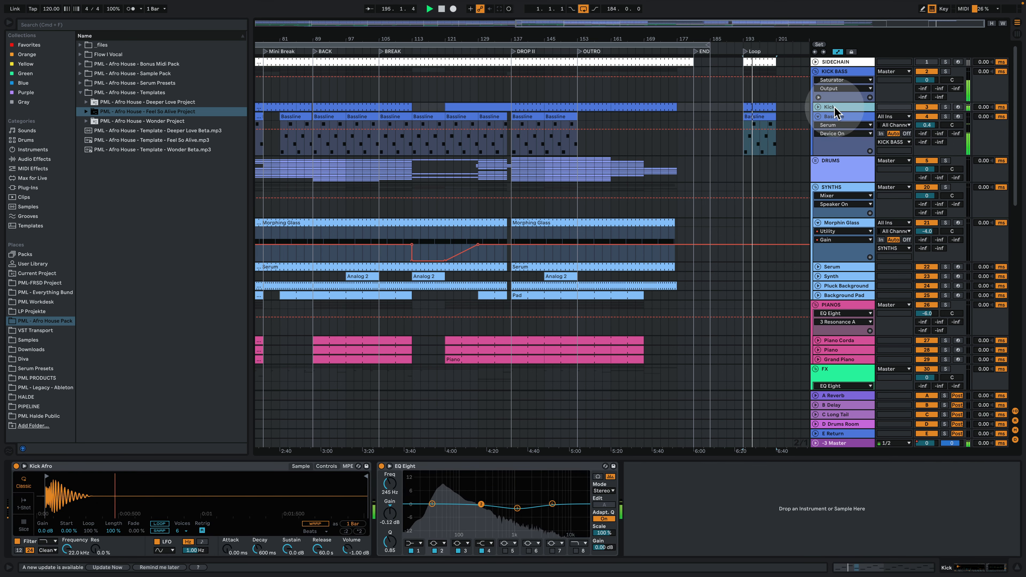
click(818, 108)
key(space)
key(plus)
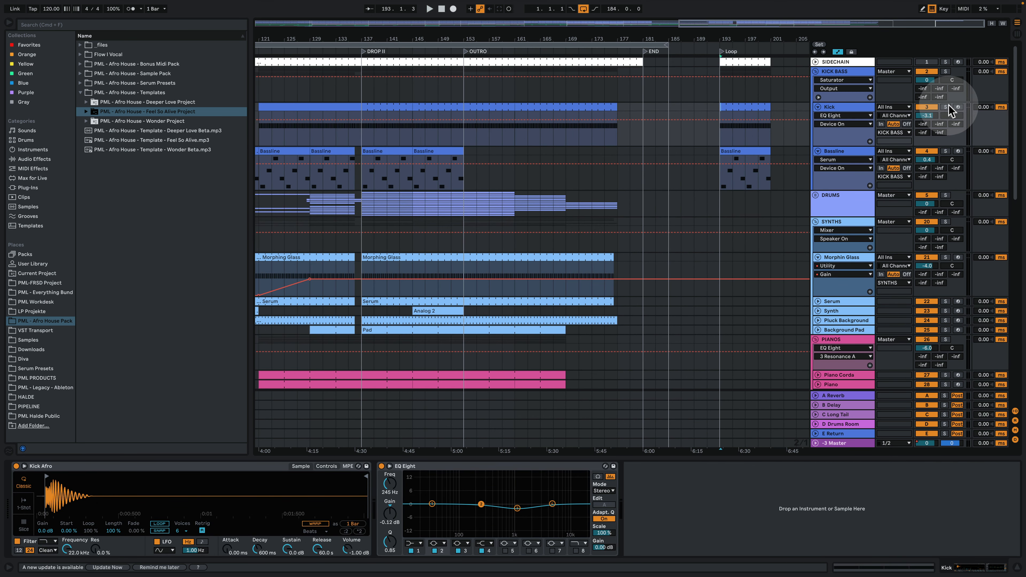
- Solo the Kick track and listen to it from bar 193
click(856, 106)
key(space)
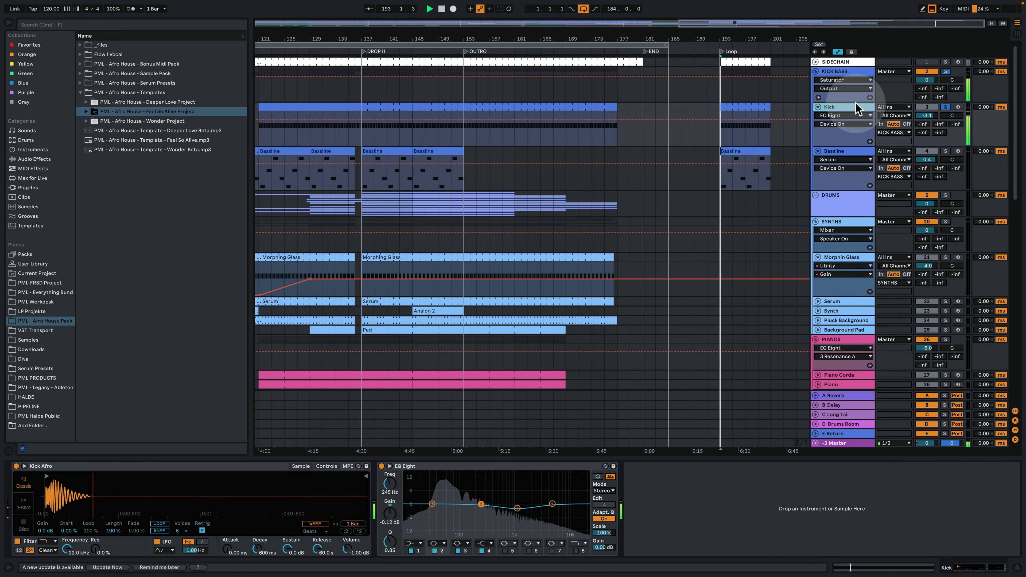
key(space)
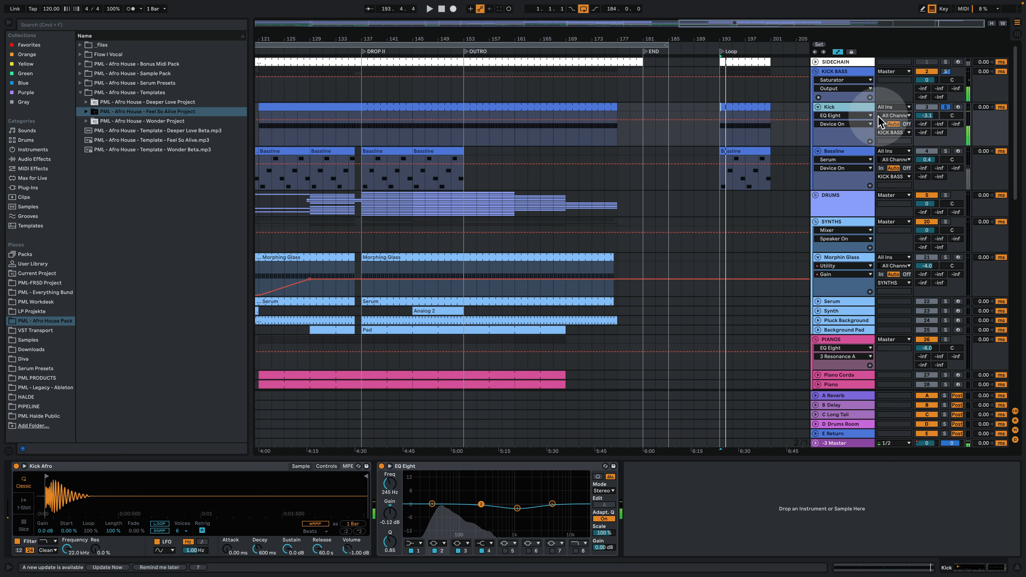
- Solo the Bassline track, play it from bar 193, and inspect its device chain and Serum preset
click(867, 151)
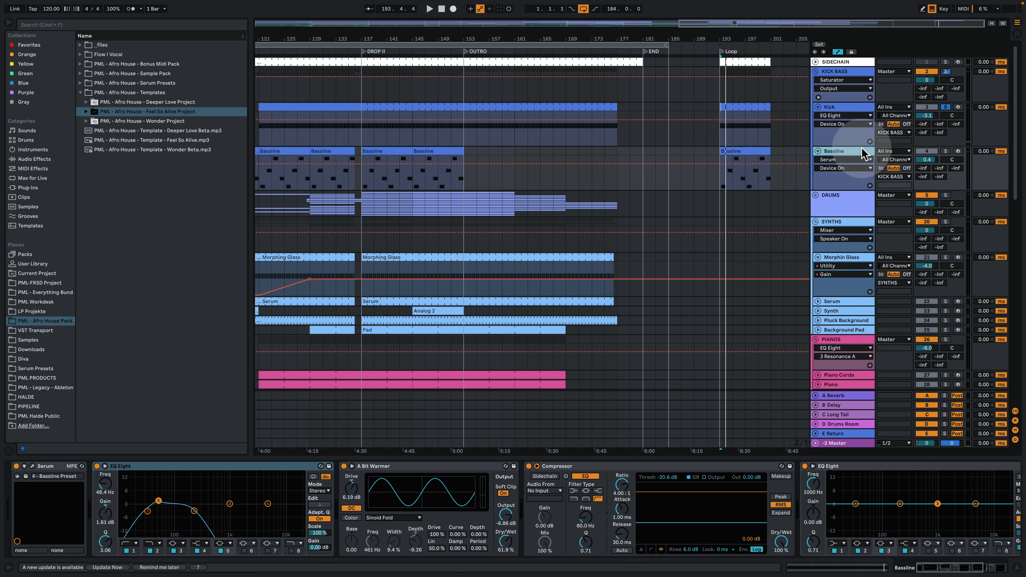
click(946, 152)
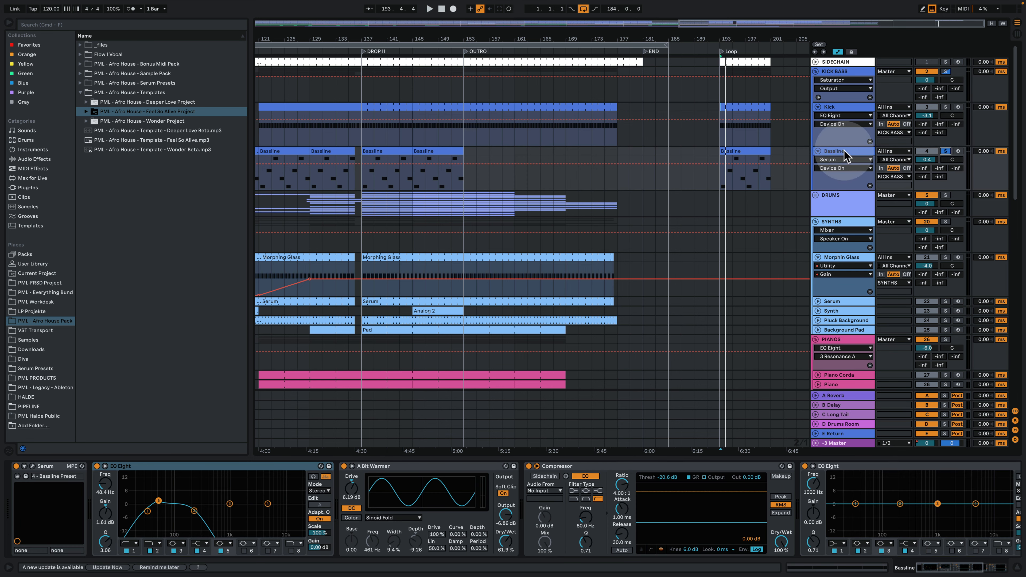
click(853, 158)
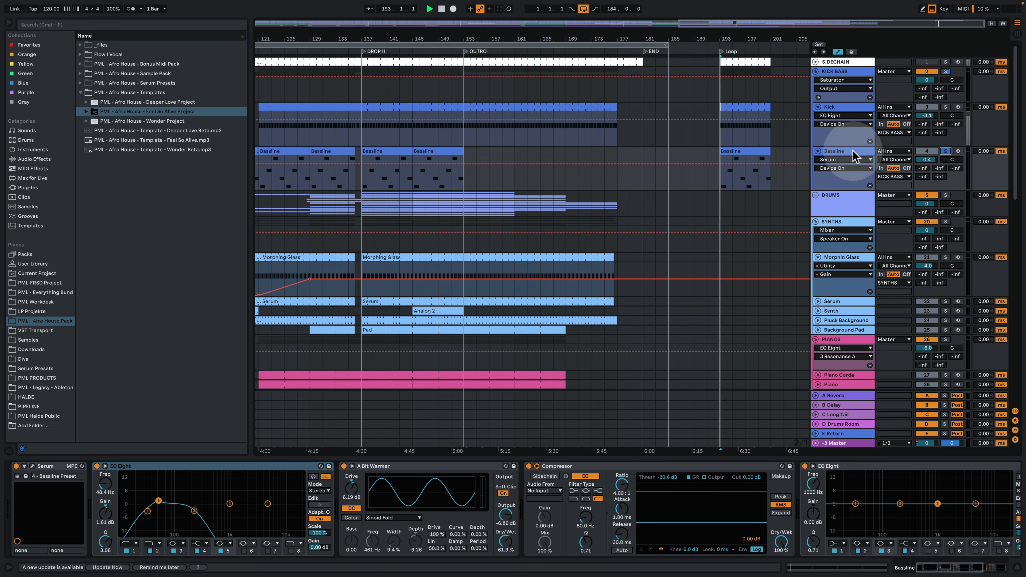
click(912, 128)
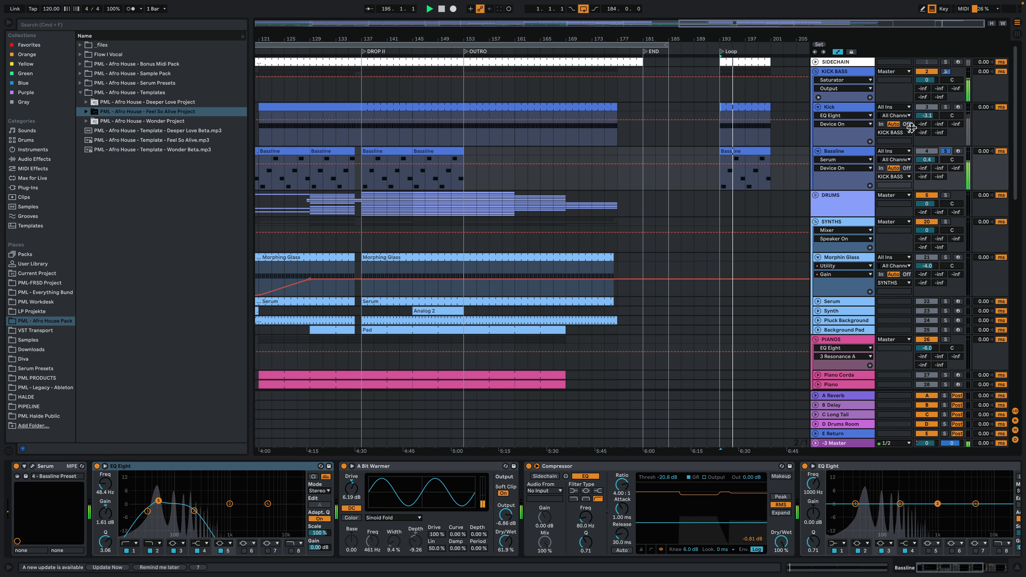
click(916, 569)
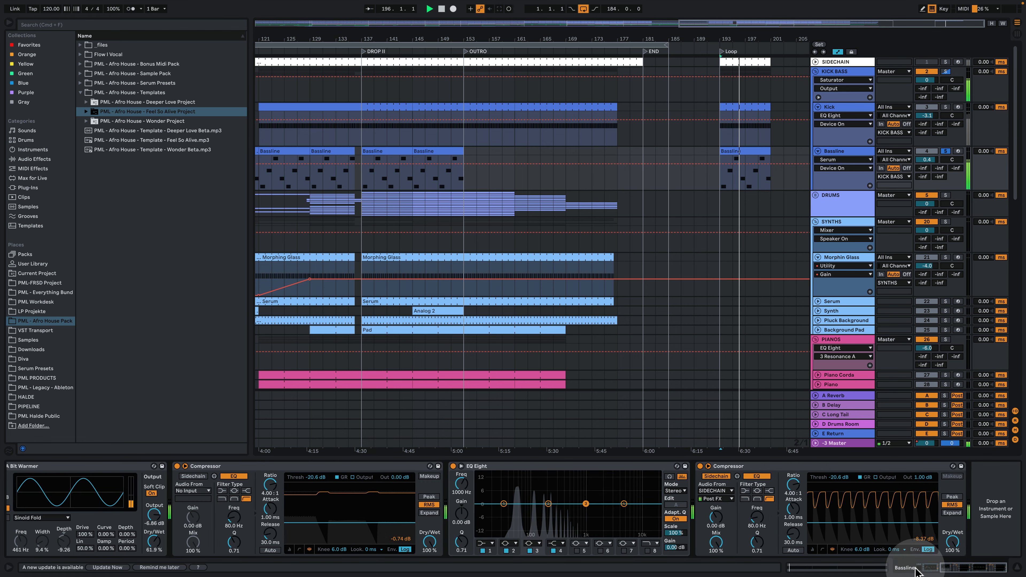
click(32, 466)
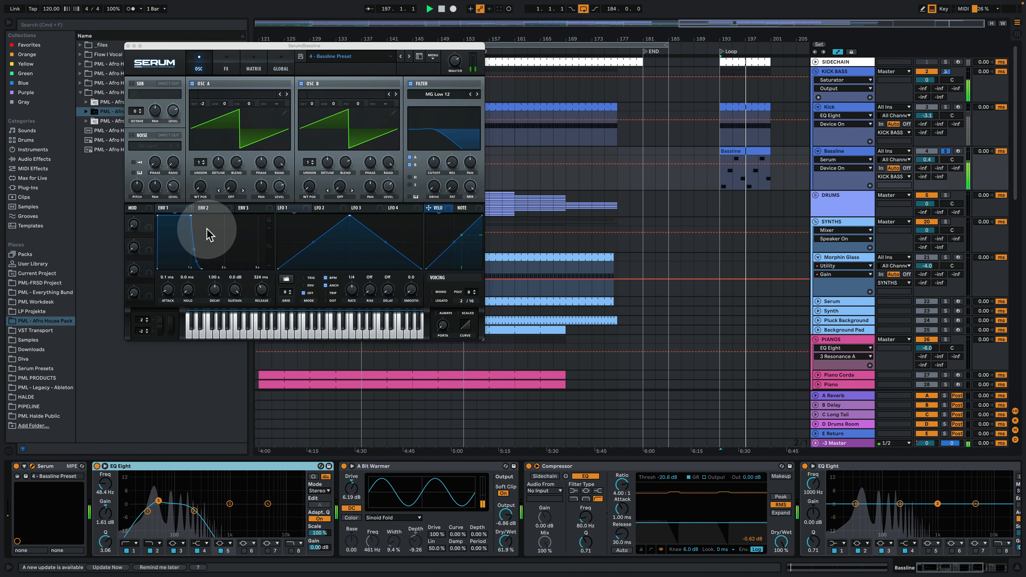
key(space)
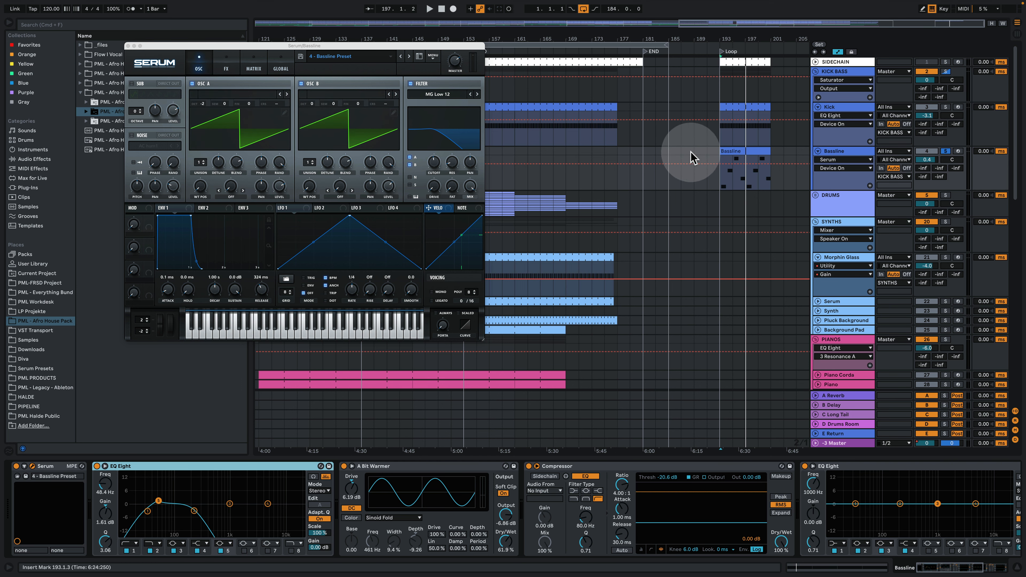
- Show the notes of the Bassline clip at bar 193, close the Serum window, highlight the G Minor scale and play the clip
click(740, 150)
double_click(740, 150)
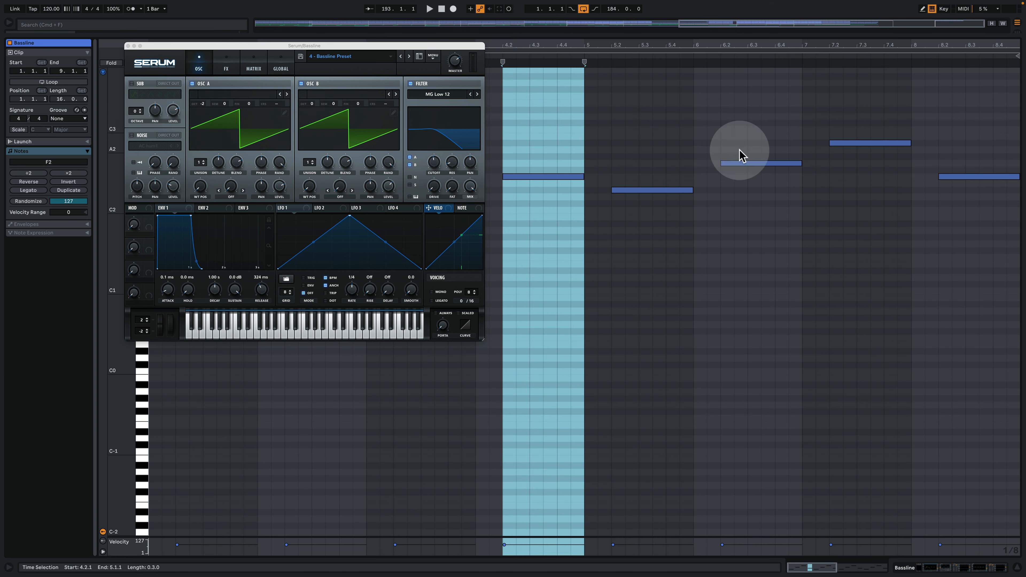
click(129, 45)
click(221, 261)
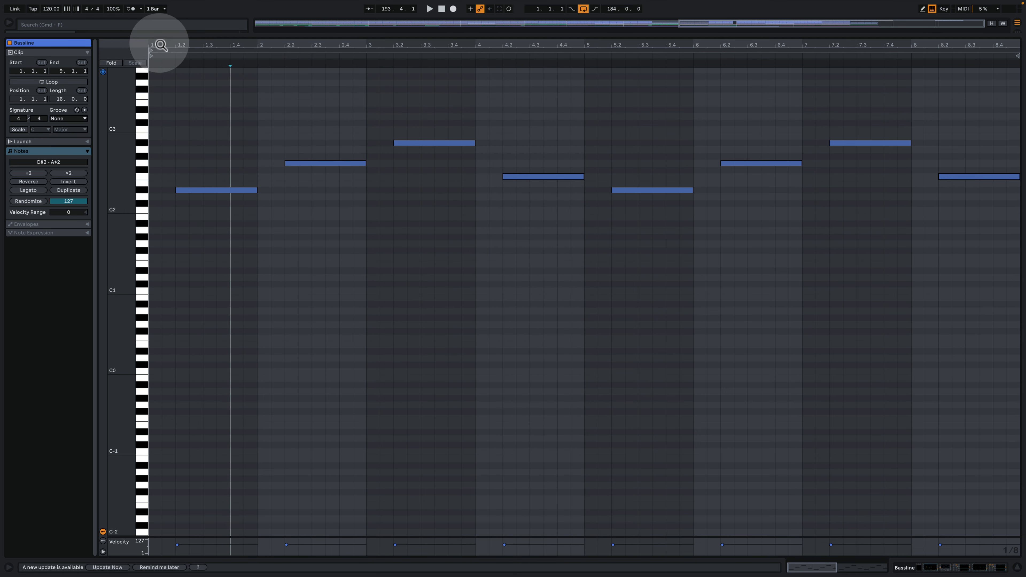
drag(160, 46, 161, 73)
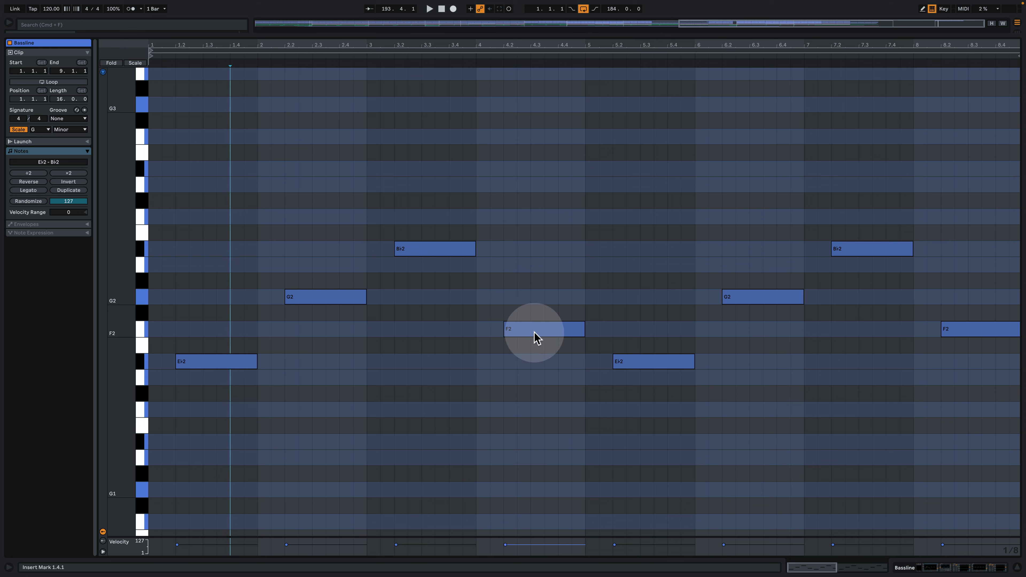
key(space)
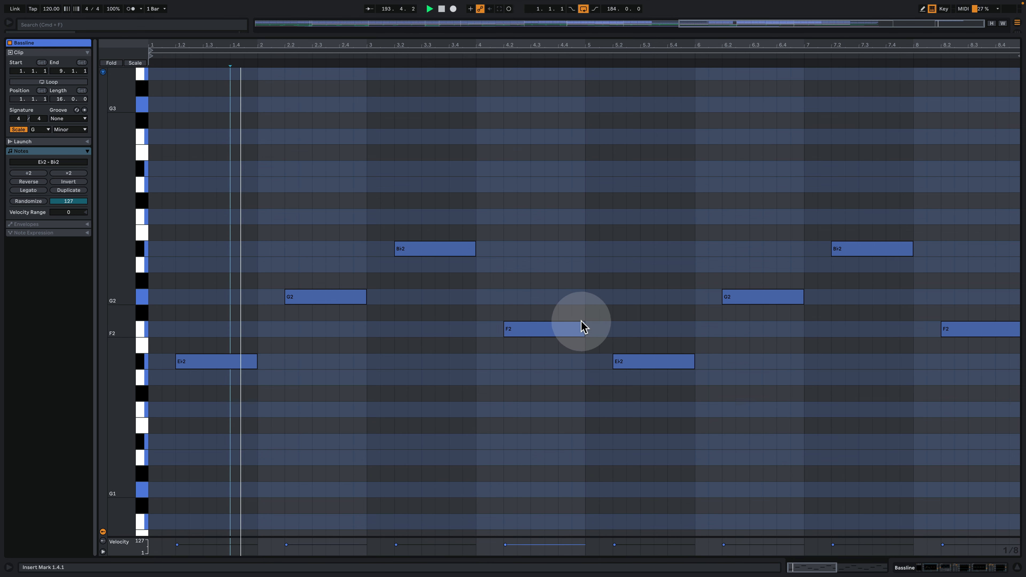
- Return to the Bassline device chain and review it through to the sidechained Compressor
click(948, 567)
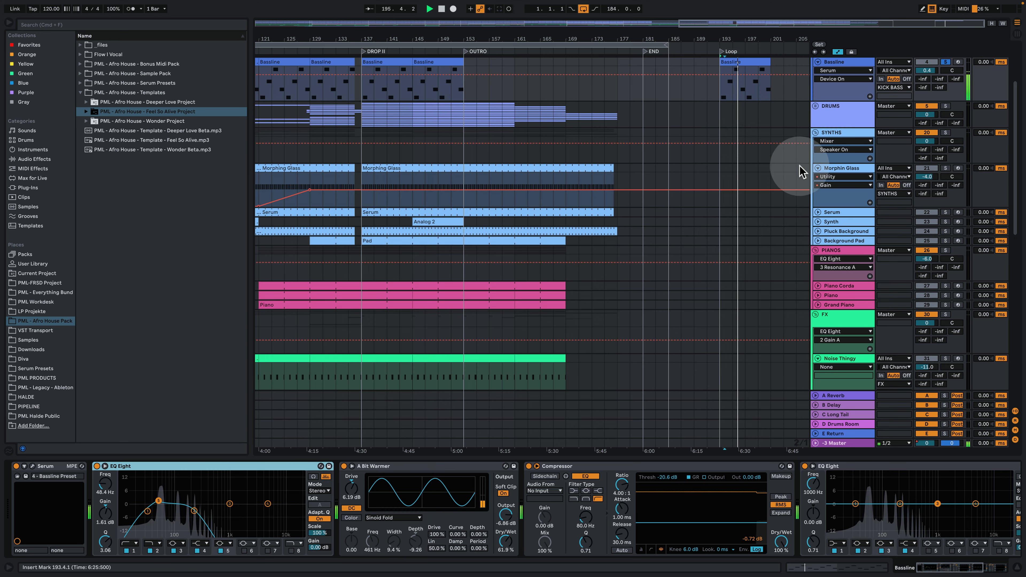
scroll(813, 198, up, 3)
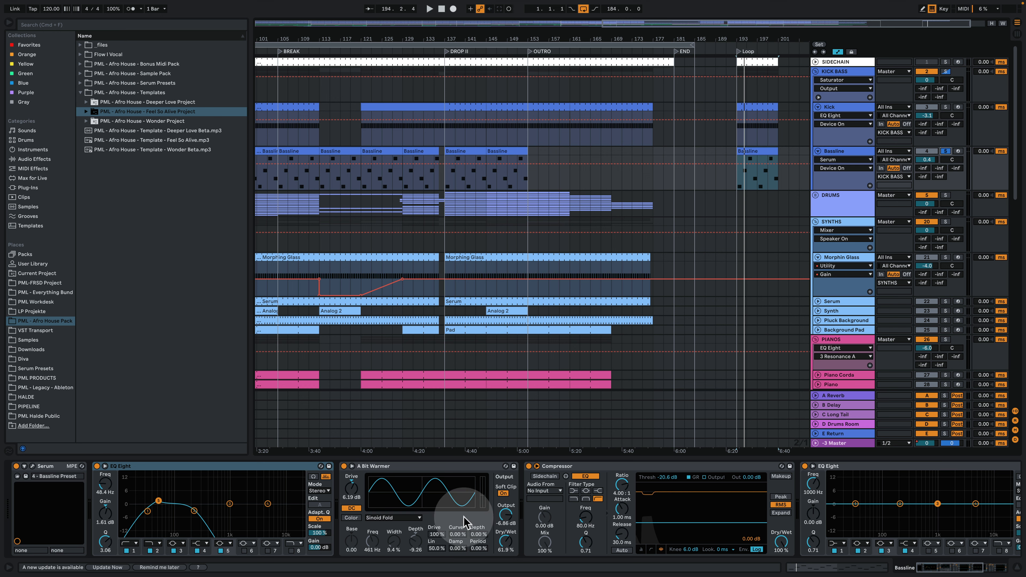
drag(962, 568, 983, 570)
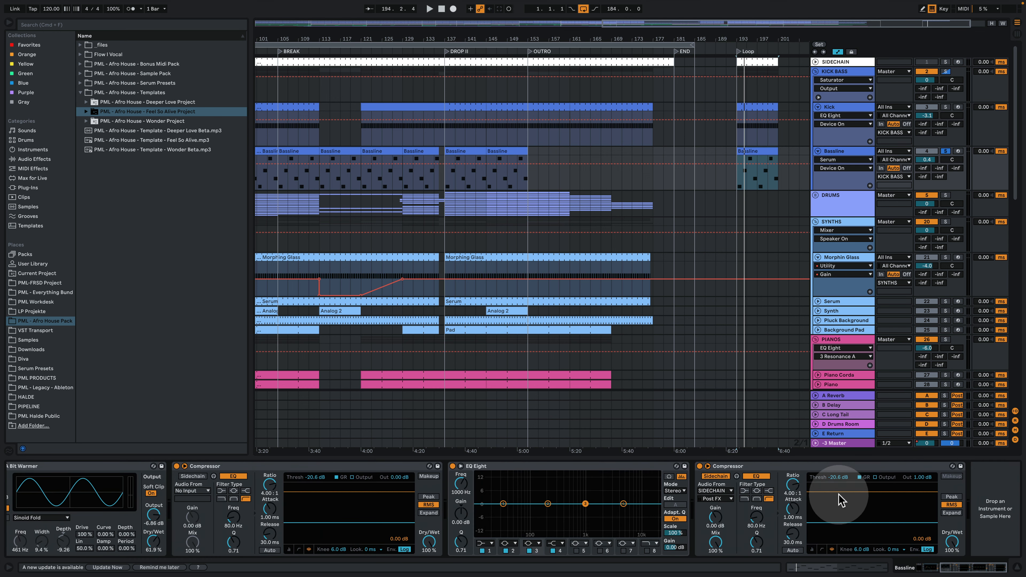
- View the KICK BASS group's EQ Eight and Saturator, solo the group and listen to it from the Loop section
click(843, 74)
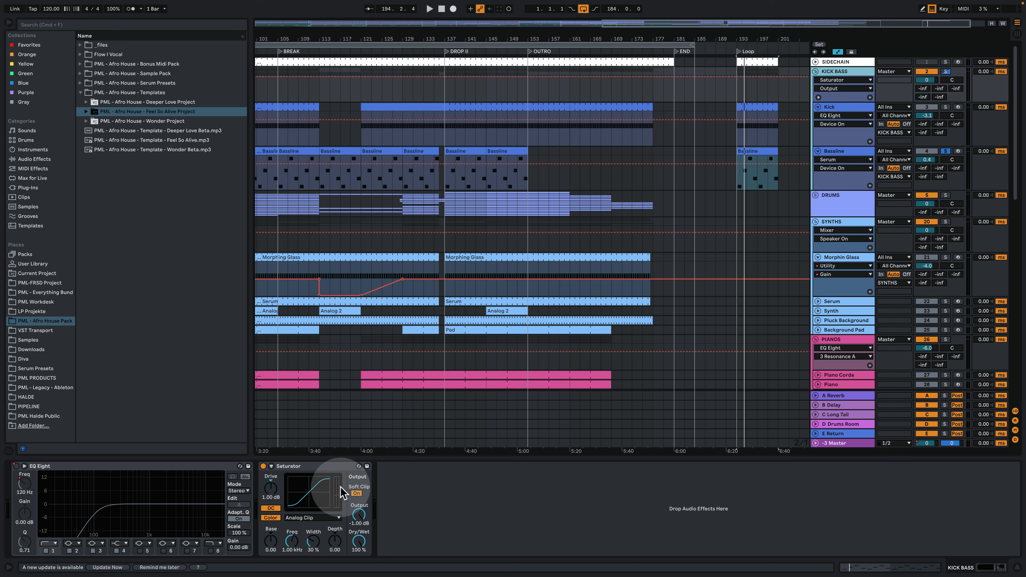
click(945, 72)
key(space)
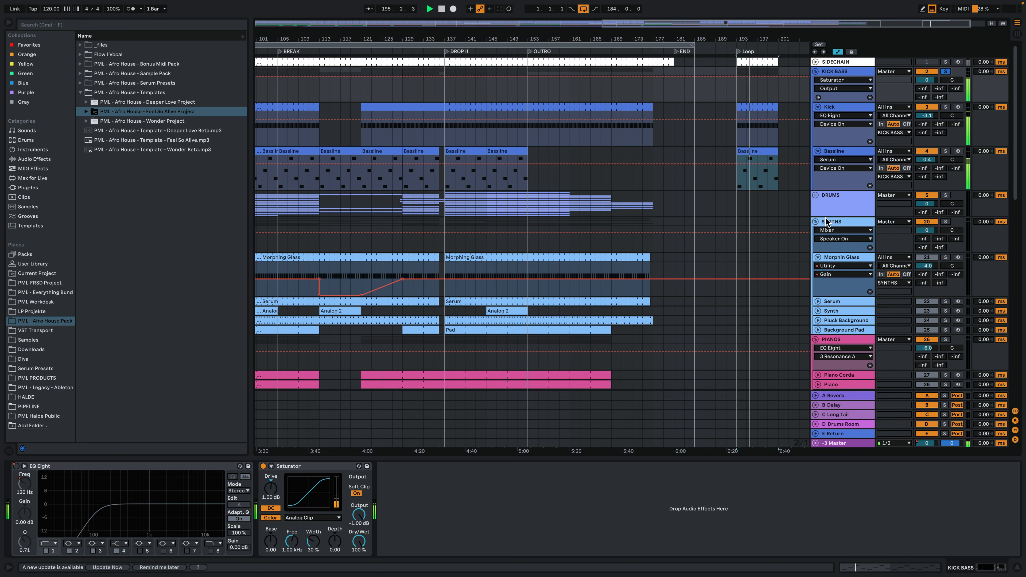
key(space)
- Copy eight bars of the Morphin Glass track from bar 137 to bar 193 and play the copy with the track soloed
click(465, 267)
drag(446, 270, 768, 266)
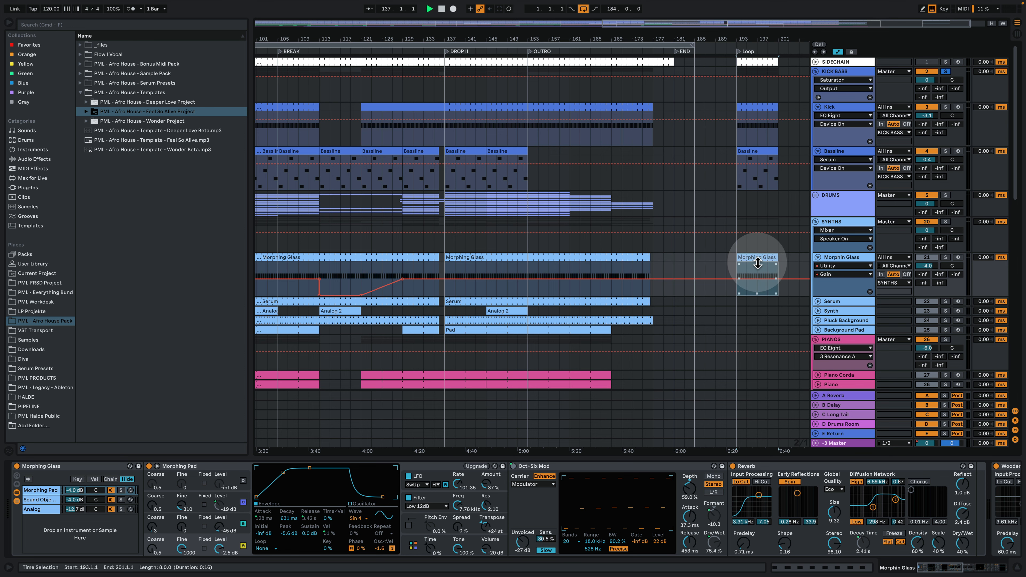
key(space)
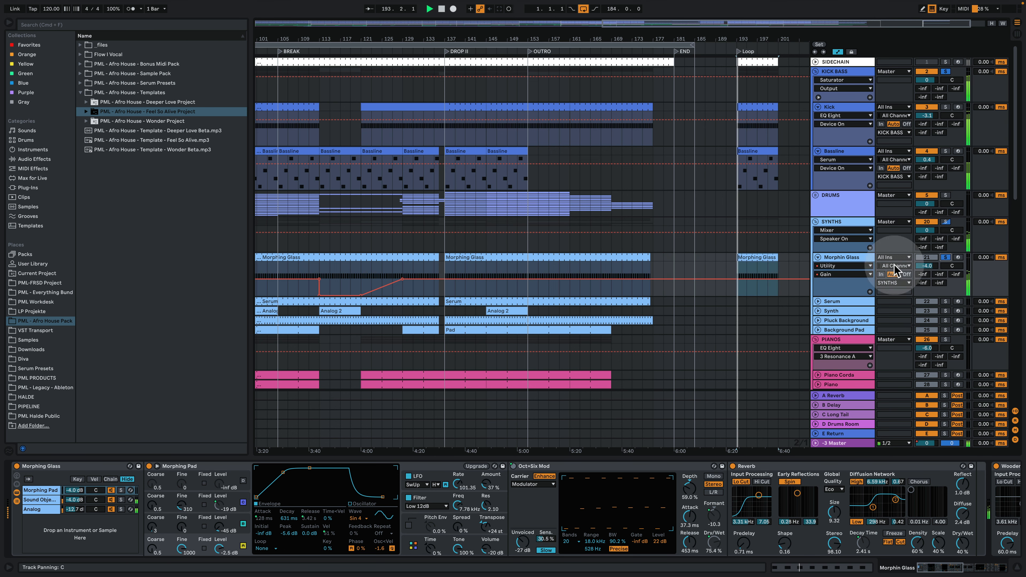
- Examine the notes of the Morphing Glass clip at bar 193 and audition the G2 and D3 keys
double_click(746, 257)
click(529, 263)
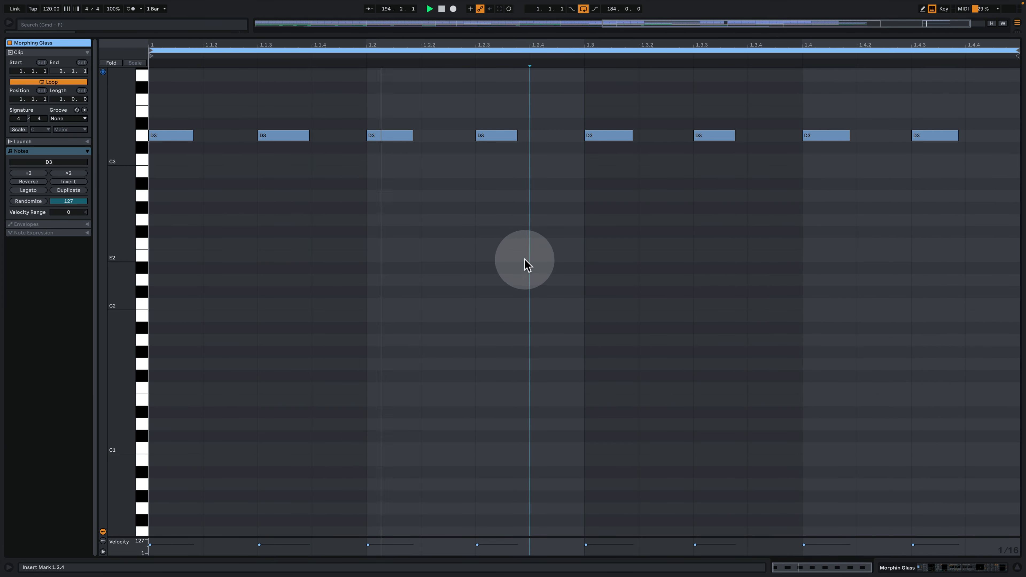
key(space)
click(145, 220)
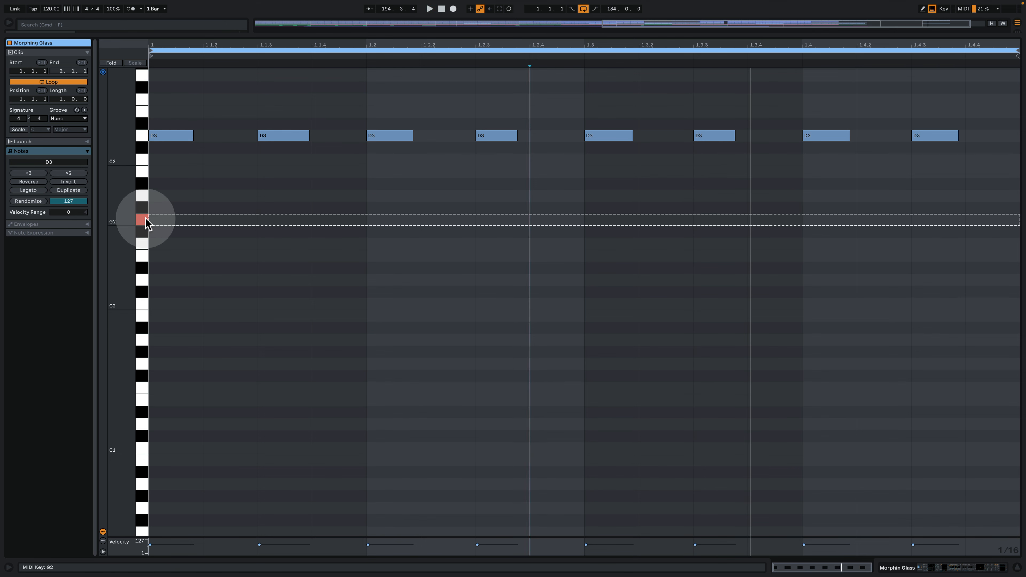
click(141, 137)
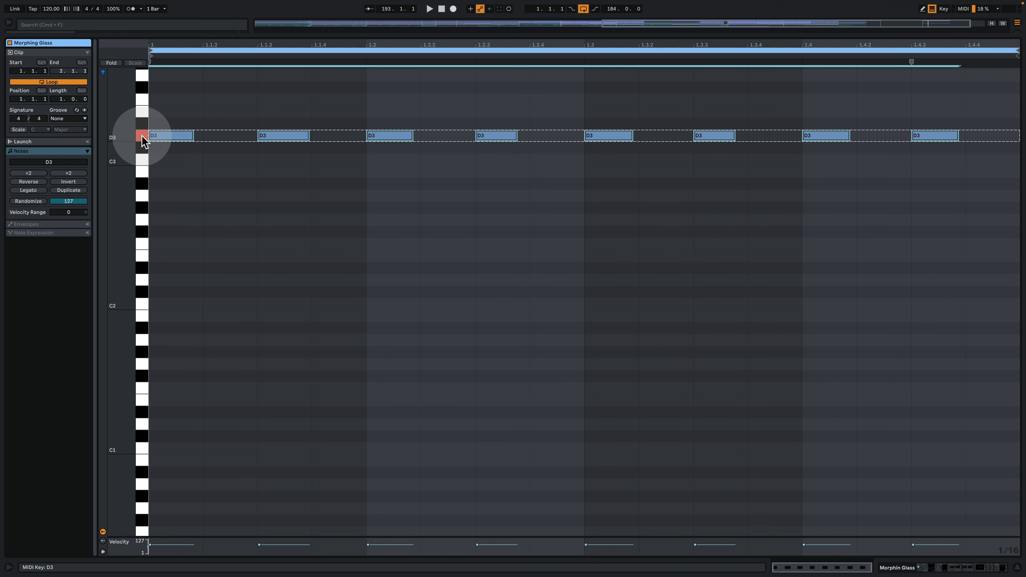
- Inspect the Analog chain in the Morphing Glass rack, play the track, and review its effects through to the sidechained Compressor
click(934, 564)
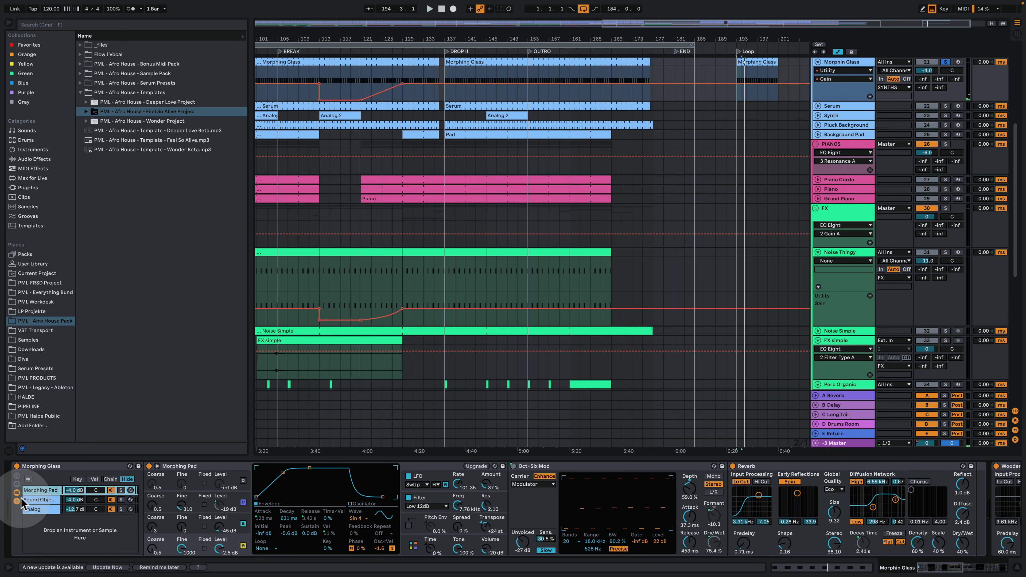
click(62, 509)
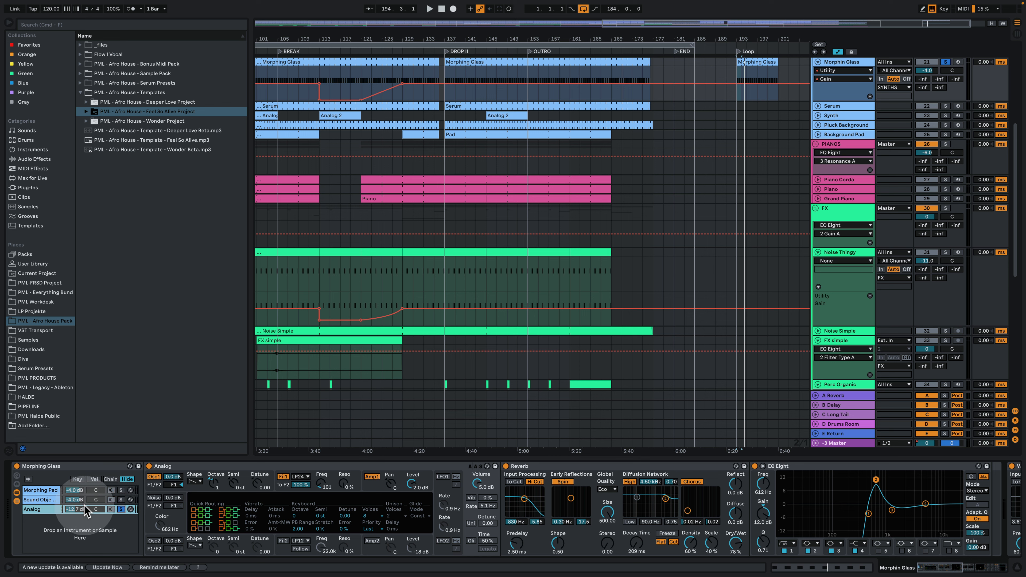
key(space)
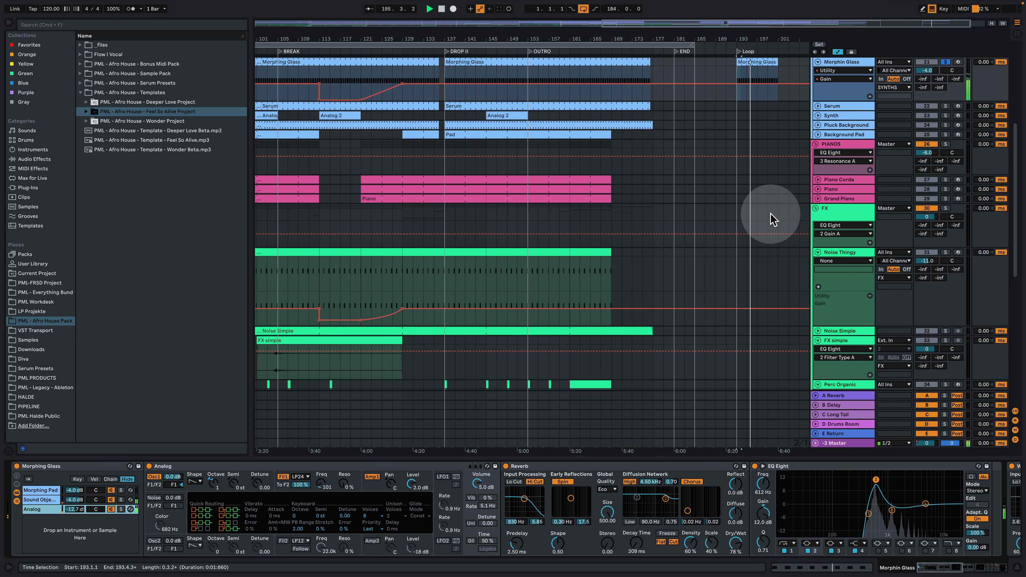
click(979, 574)
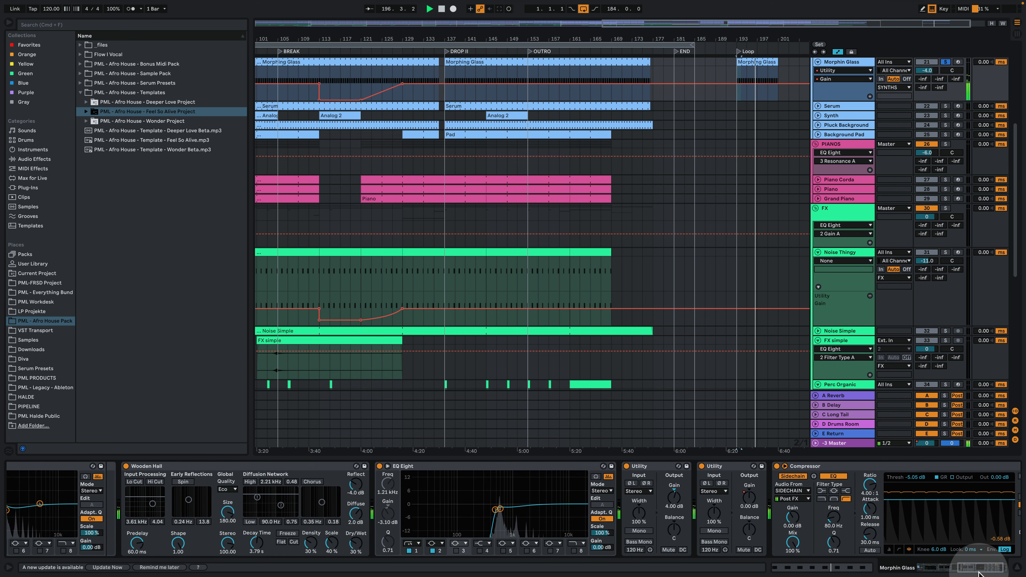
- Copy eight bars of the Serum track from bar 137 to bar 193 and play the copy with the track soloed
click(497, 510)
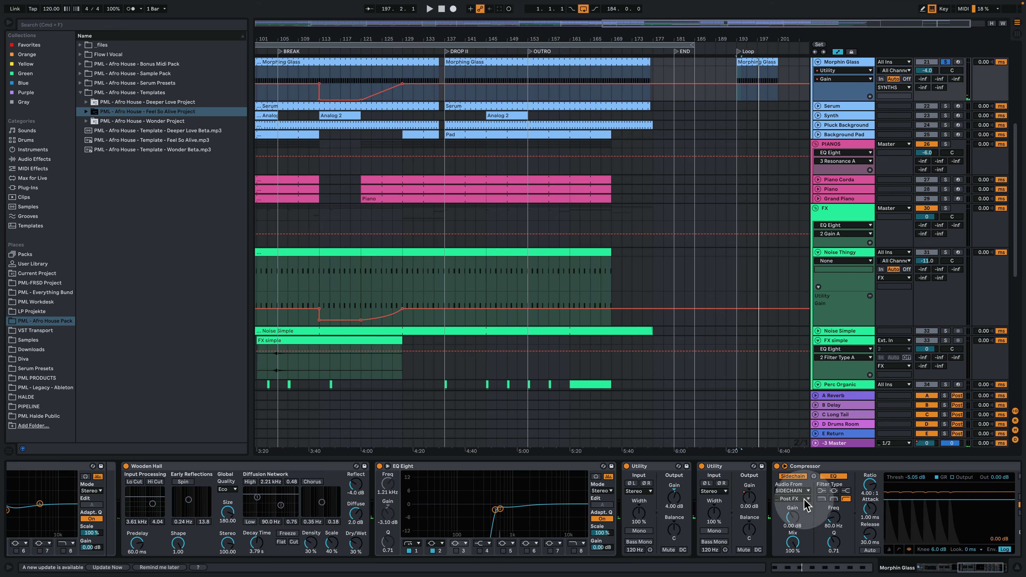
drag(978, 565, 930, 565)
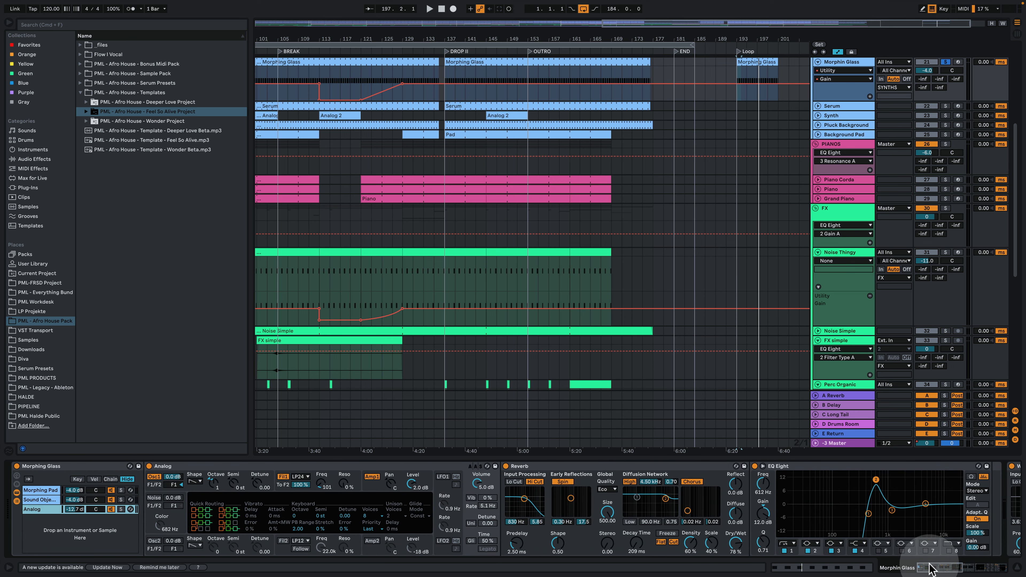
scroll(649, 142, up, 1)
scroll(654, 129, up, 1)
click(662, 118)
click(824, 141)
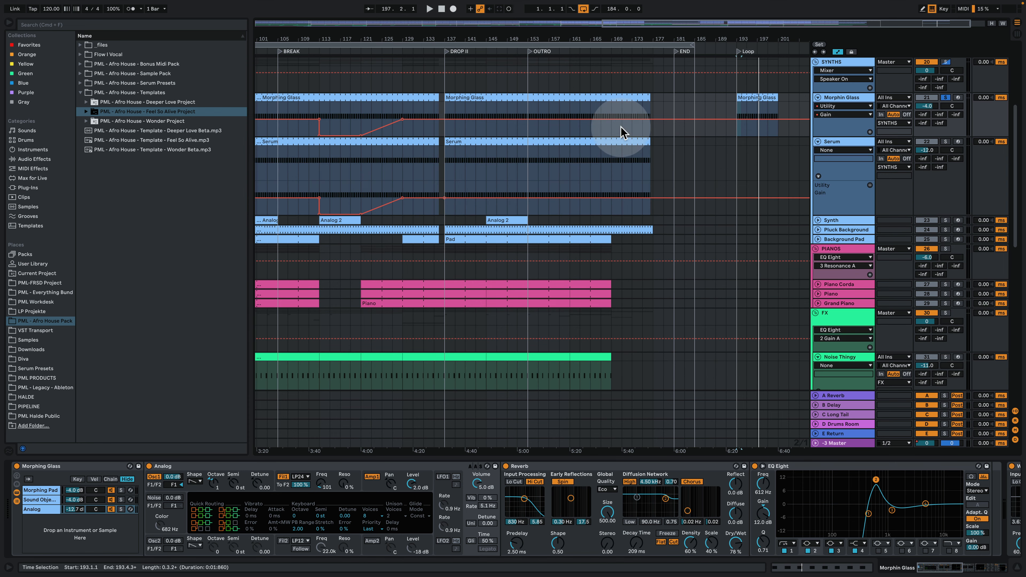
drag(489, 160, 766, 144)
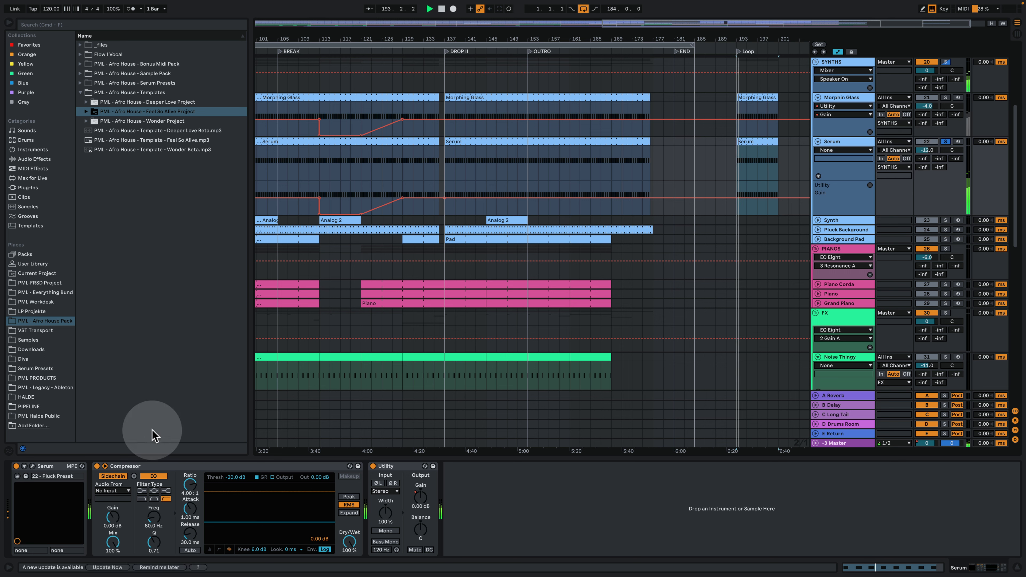
- Inspect the 22 - Pluck Preset in the Serum track's synth and listen to it together with Morphin Glass
key(space)
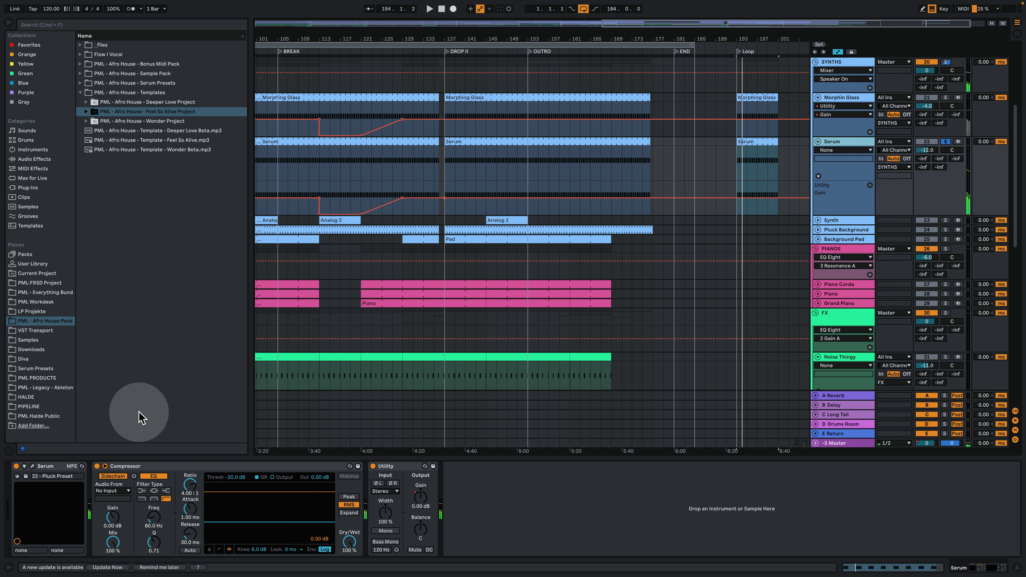
click(33, 466)
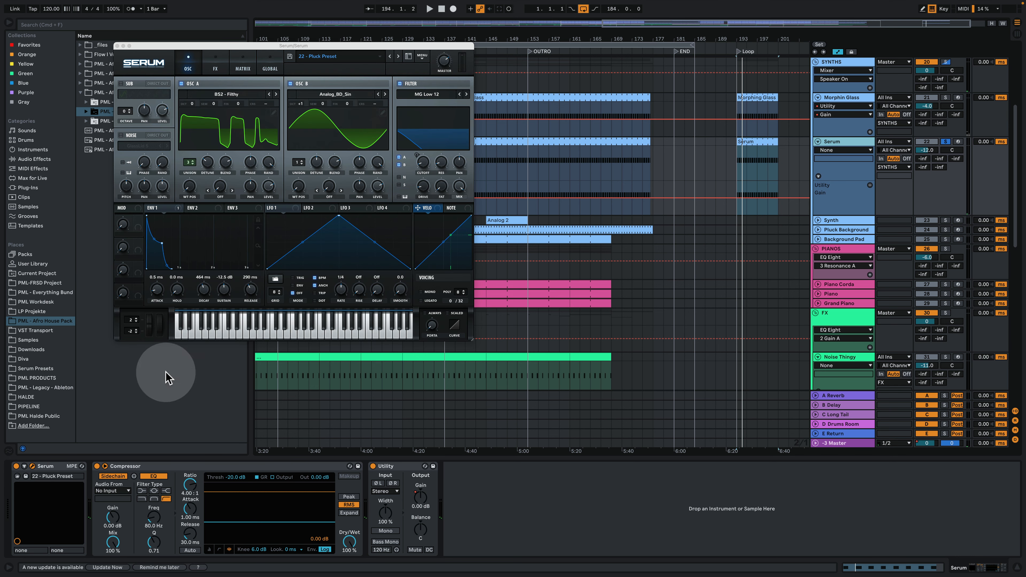
key(space)
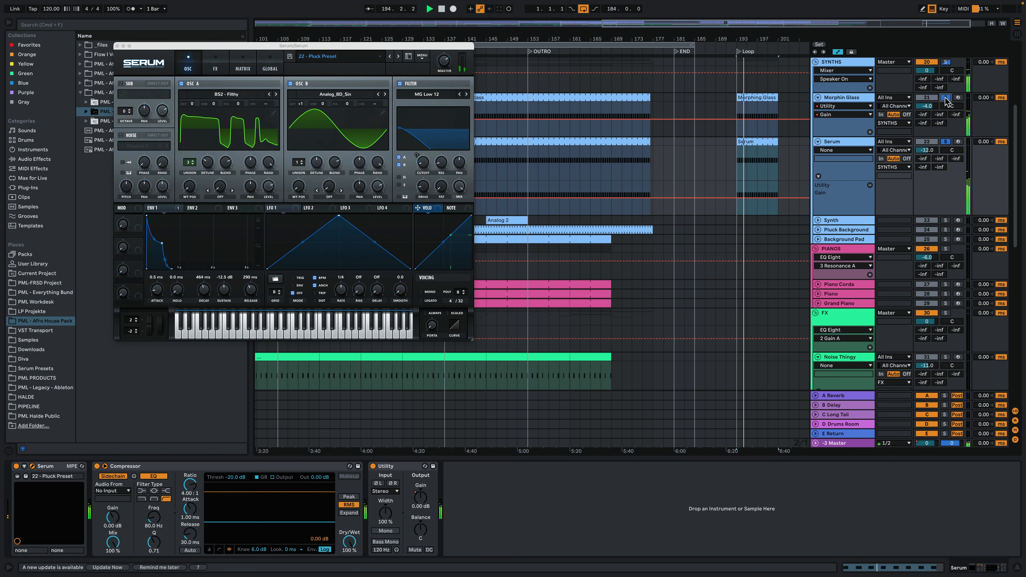
- Copy eight bars of the Pluck Background track from bar 137 to bar 193 and play the copy soloed
click(818, 230)
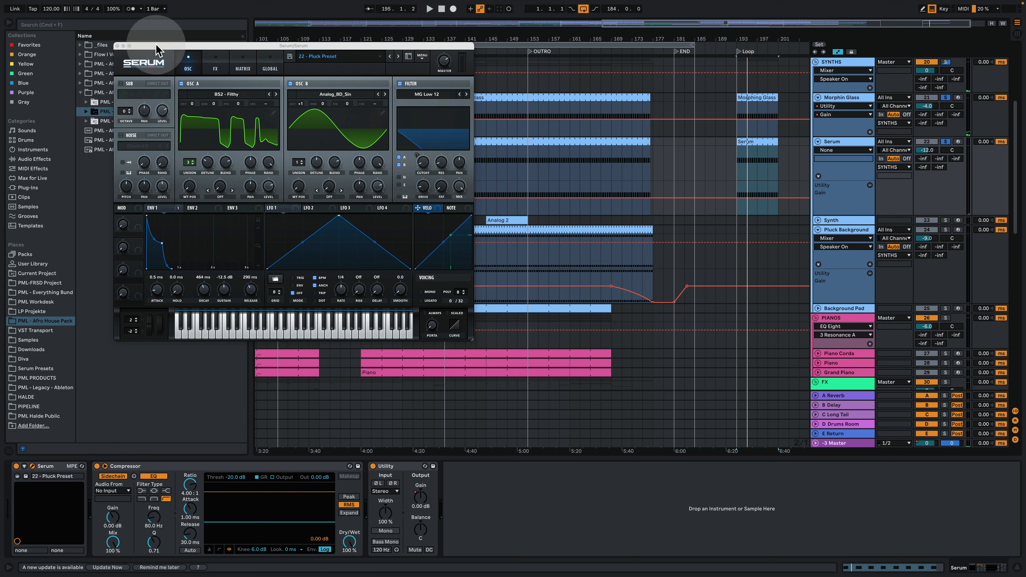
click(118, 45)
click(462, 220)
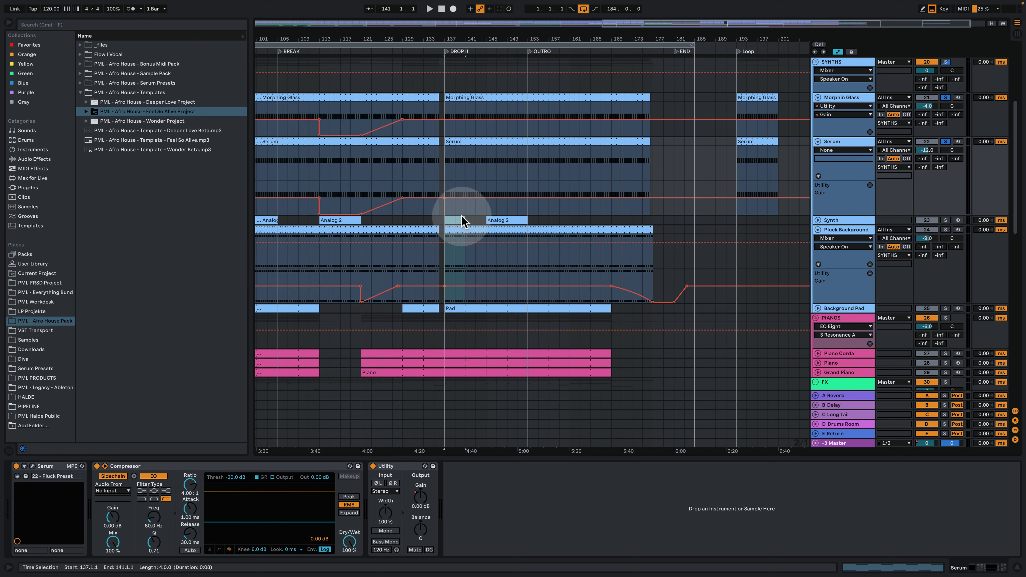
drag(488, 231, 753, 249)
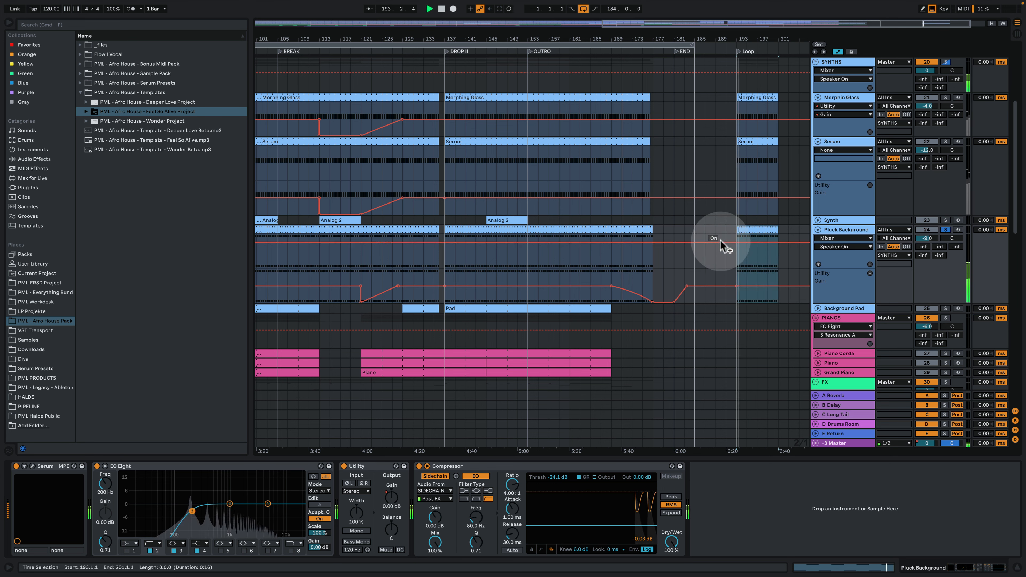
- Examine the notes of the Pluck Background clip at bar 193 up close and play the clip
double_click(743, 232)
click(264, 417)
key(space)
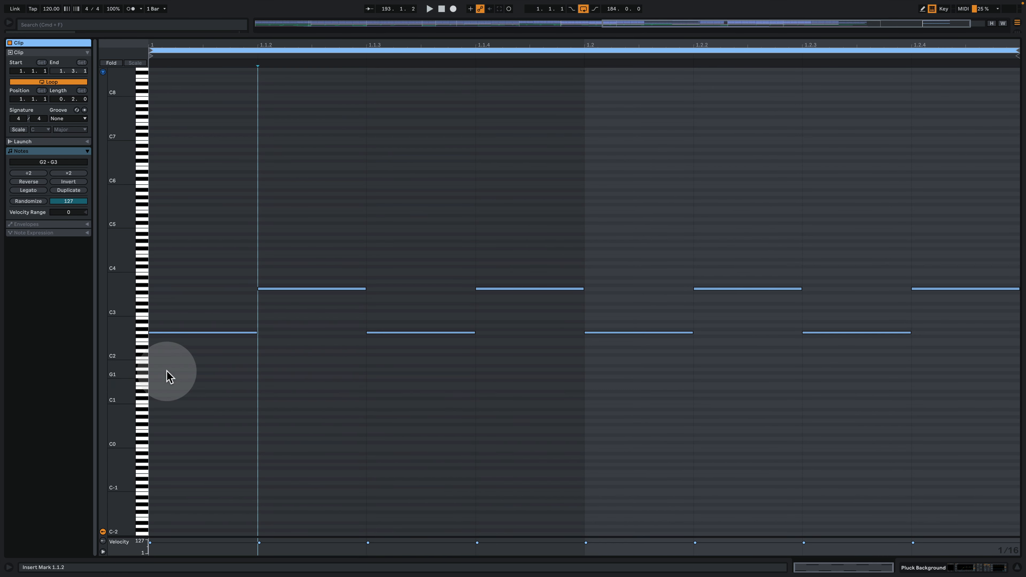
mouse_move(127, 356)
mouse_down()
mouse_move(166, 356)
mouse_move(166, 423)
mouse_up()
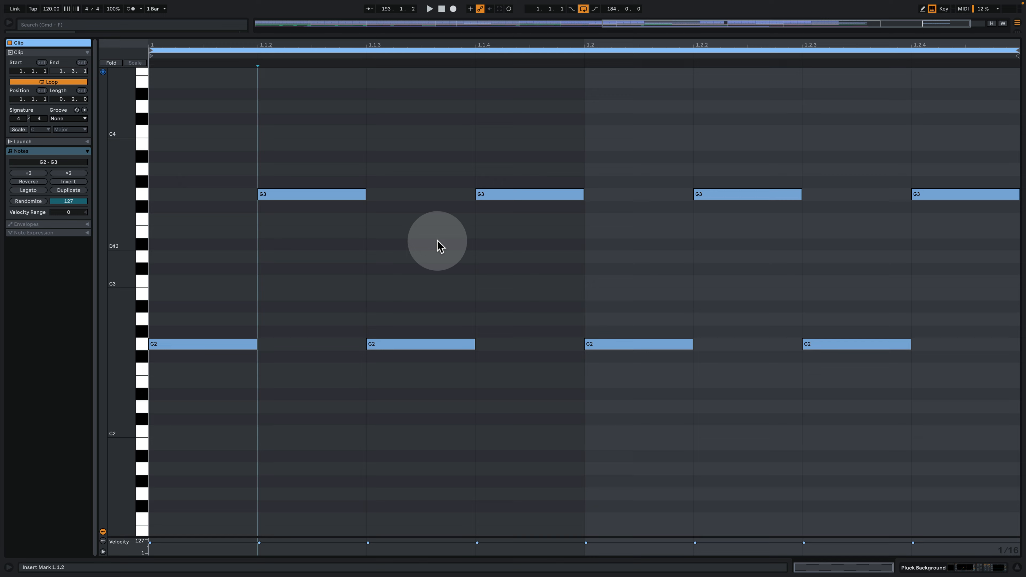
key(space)
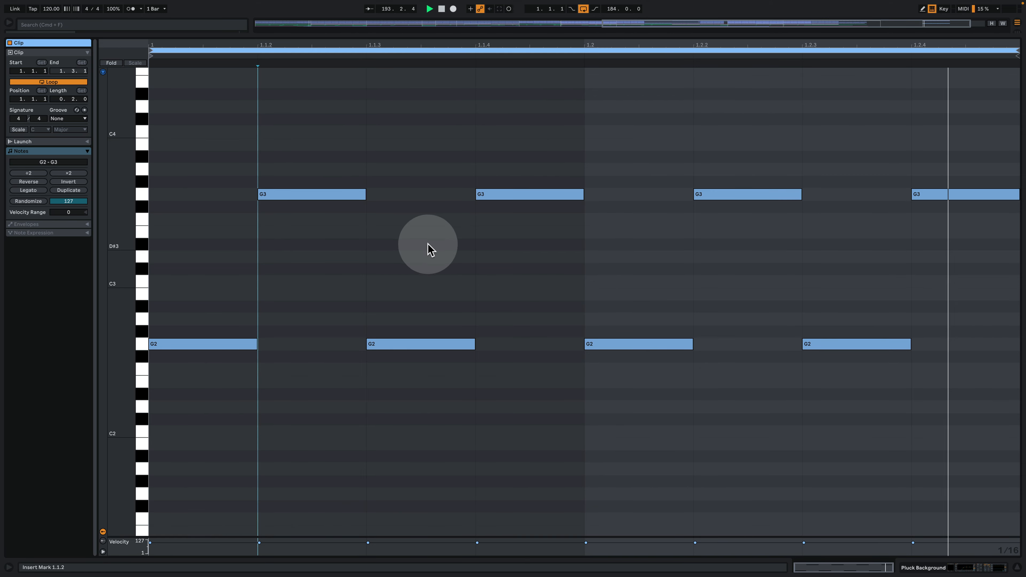
- Inspect the 24 - Fast Pluck preset in the Pluck Background track's Serum, play it, and listen to the loop with the track unsoloed
click(938, 567)
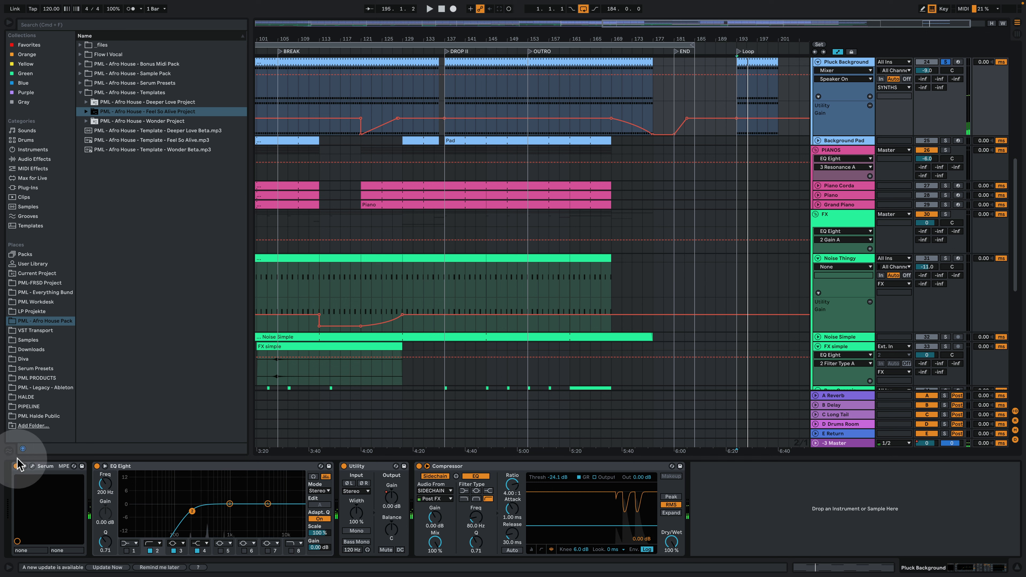
click(33, 467)
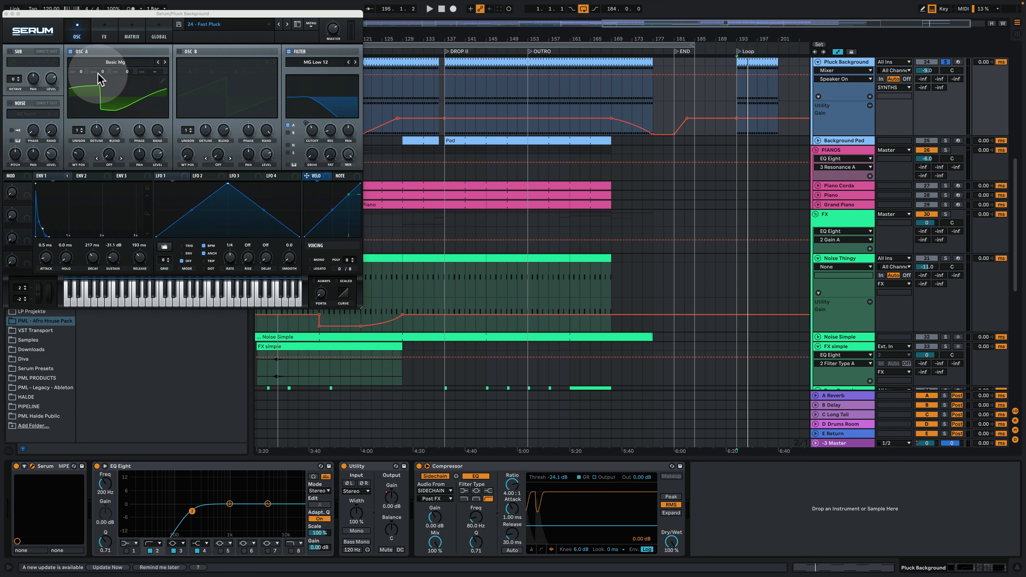
key(space)
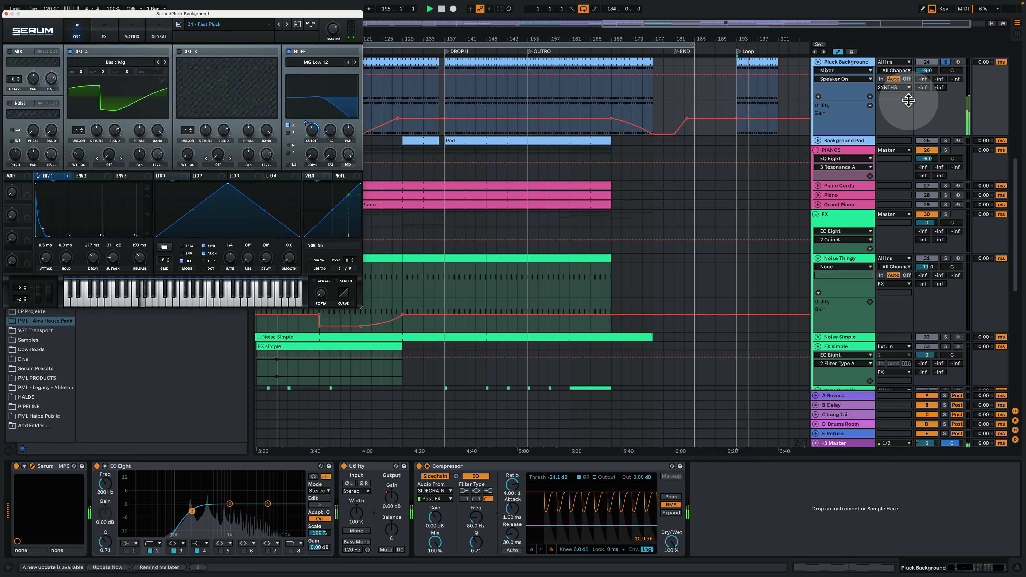
scroll(909, 100, up, 3)
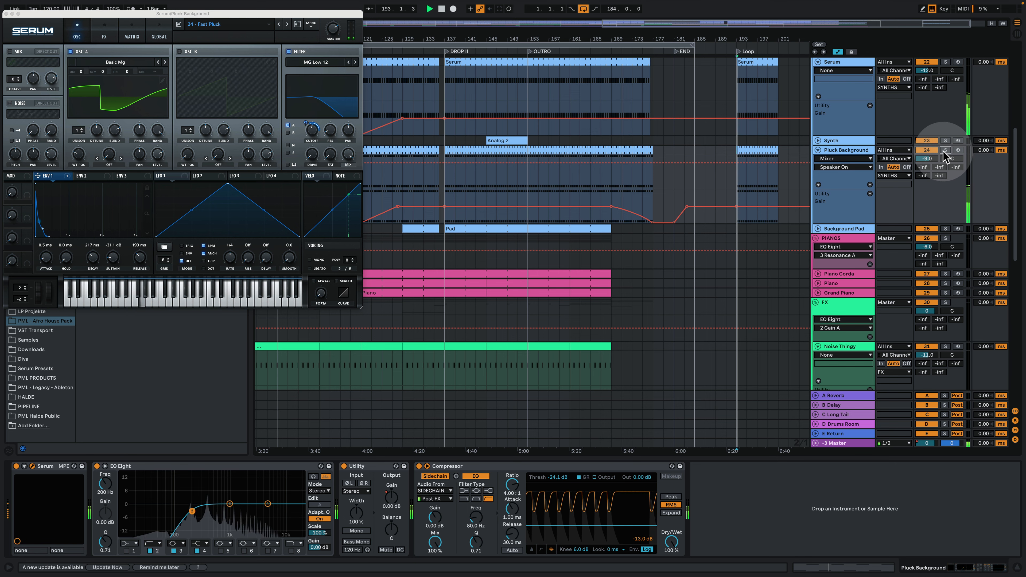
- Copy eight bars of the Background Pad track from bar 137 to bar 193 and play the copy with the track soloed
click(818, 229)
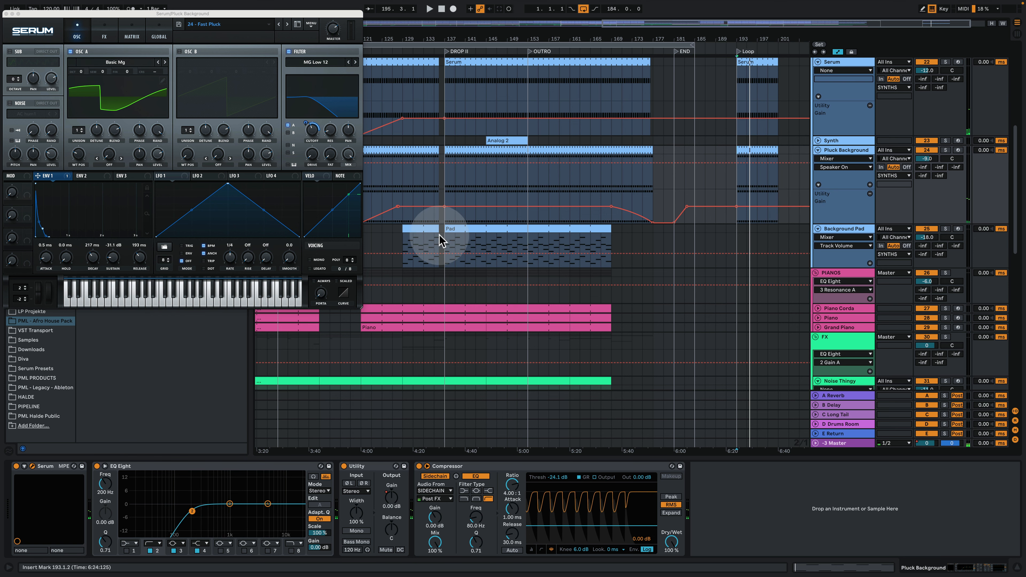
click(480, 229)
key(space)
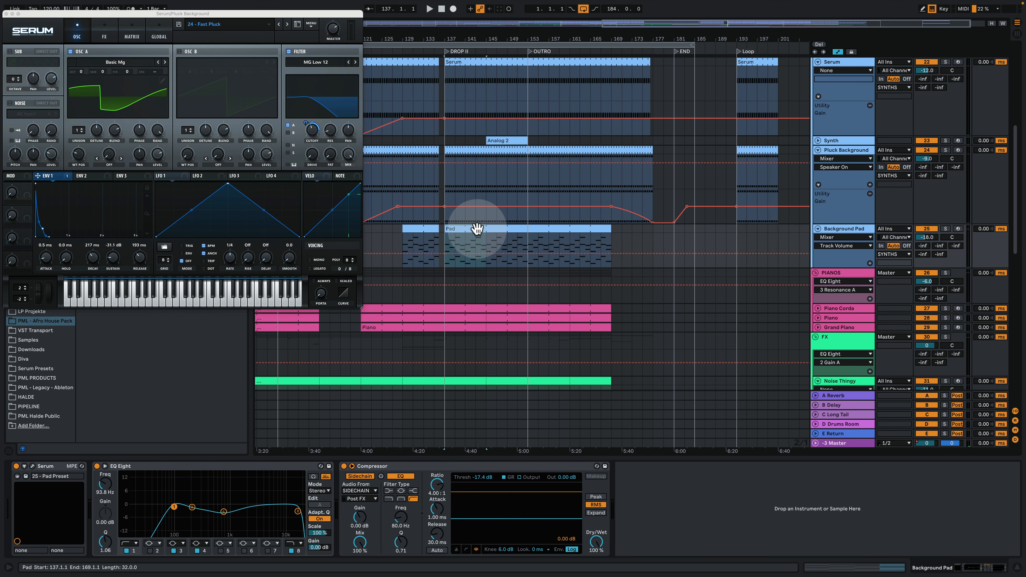
drag(476, 229, 771, 244)
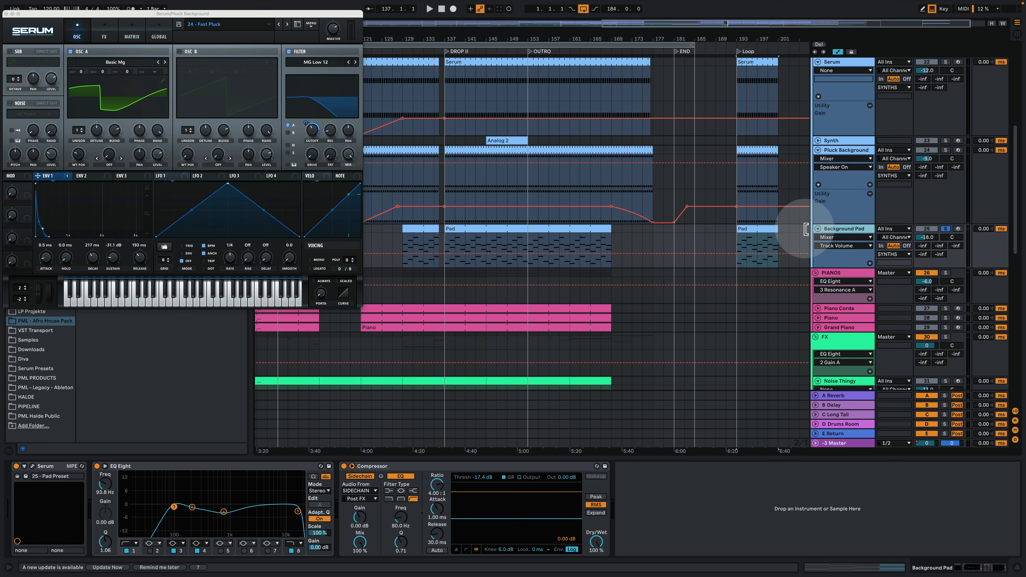
click(758, 228)
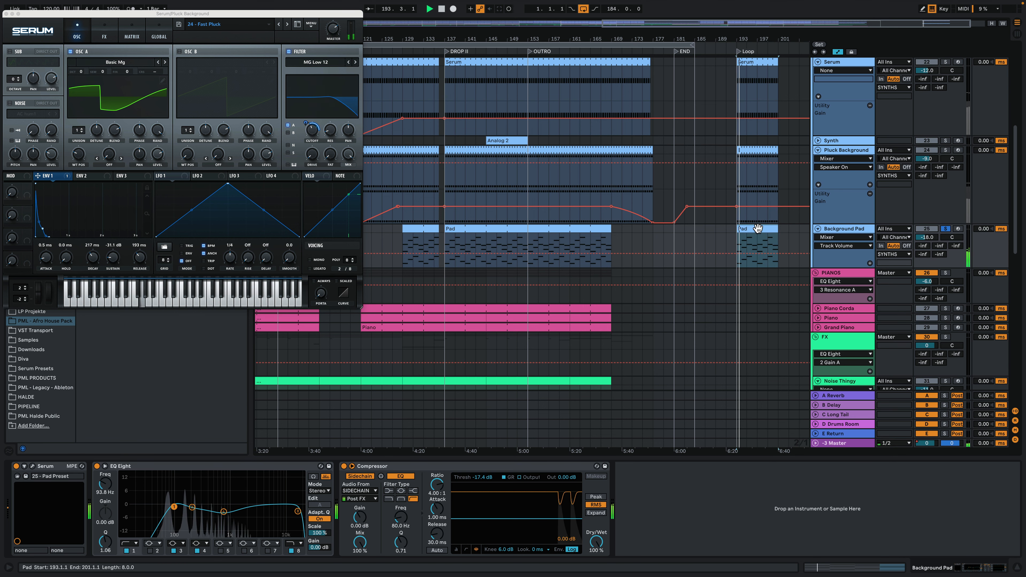
- Open the Pad clip at bar 193 in the note editor and turn on its scale display as G Minor
double_click(758, 228)
click(7, 13)
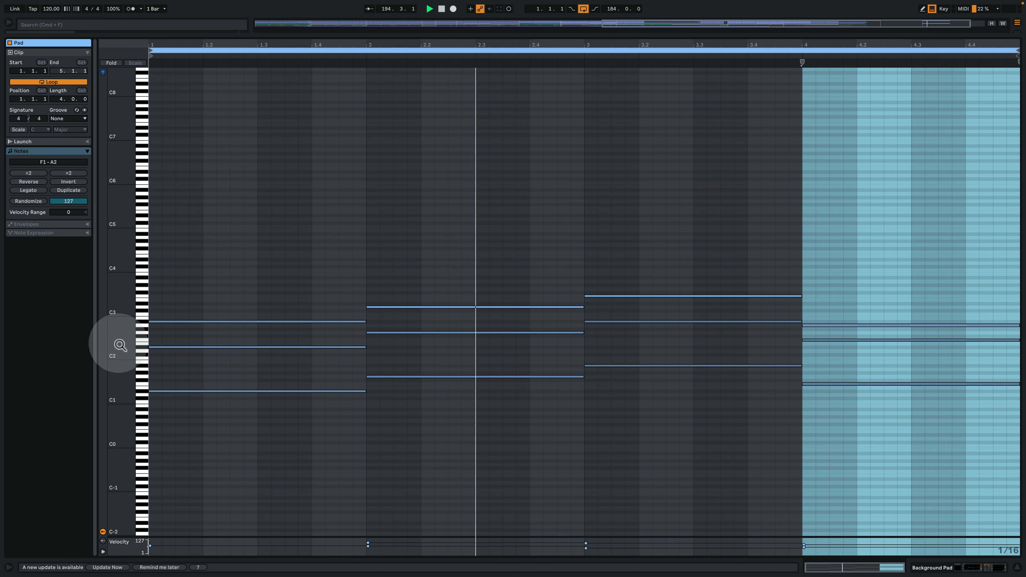
drag(124, 341, 161, 301)
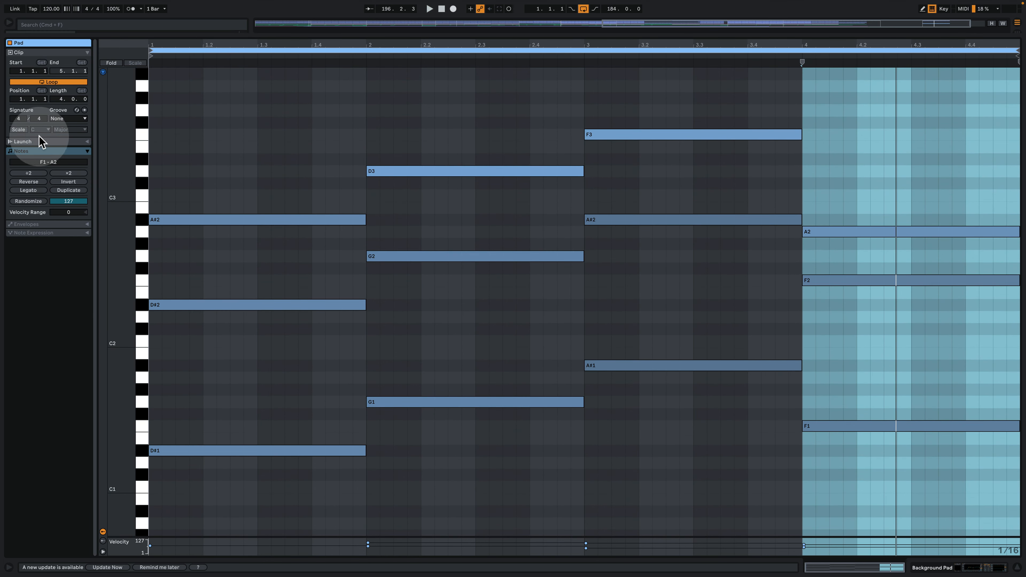
click(19, 129)
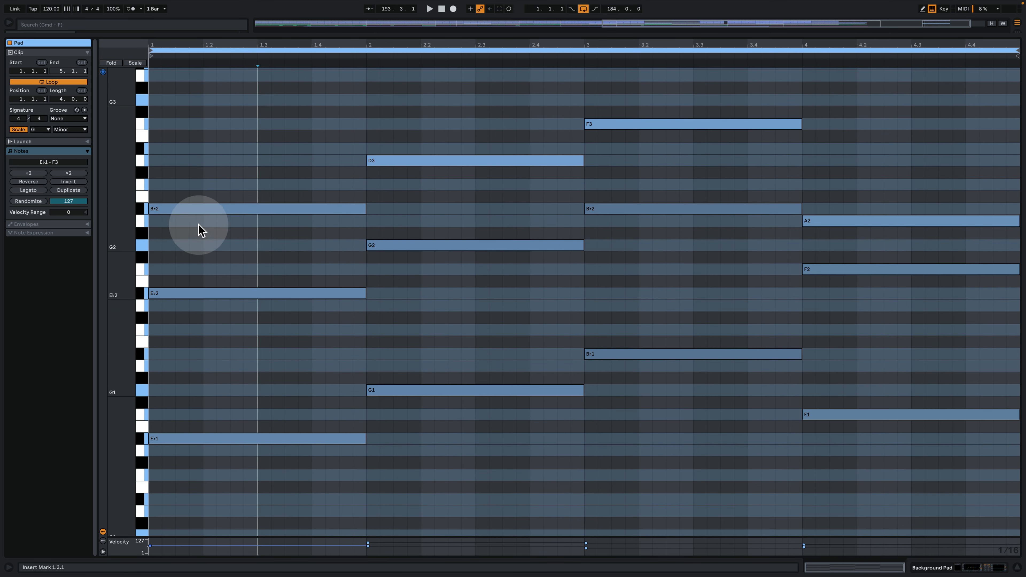
- Select the notes of the Pad clip's first and second chords to examine how each chord is built
click(222, 456)
drag(219, 451, 227, 485)
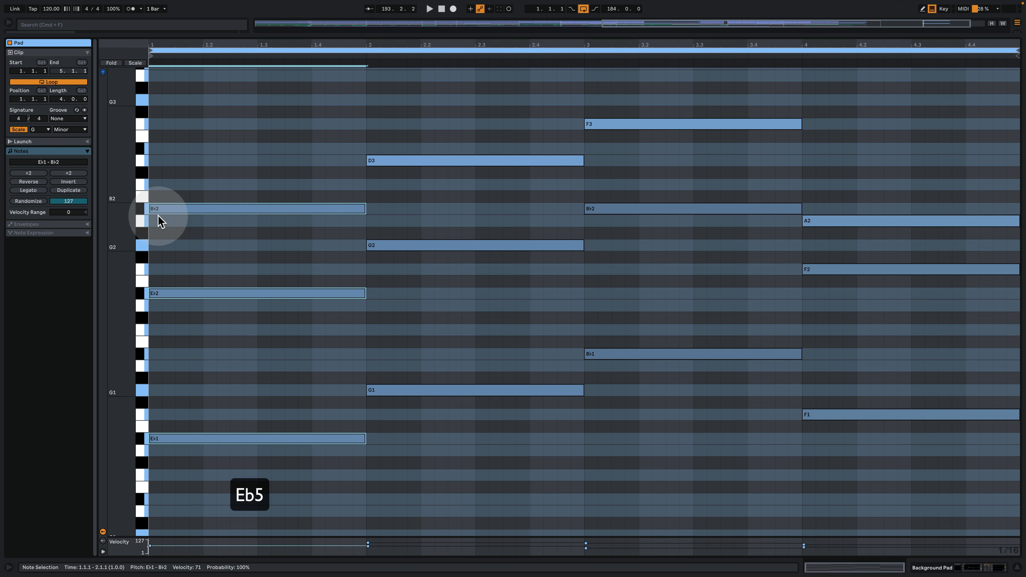
click(326, 373)
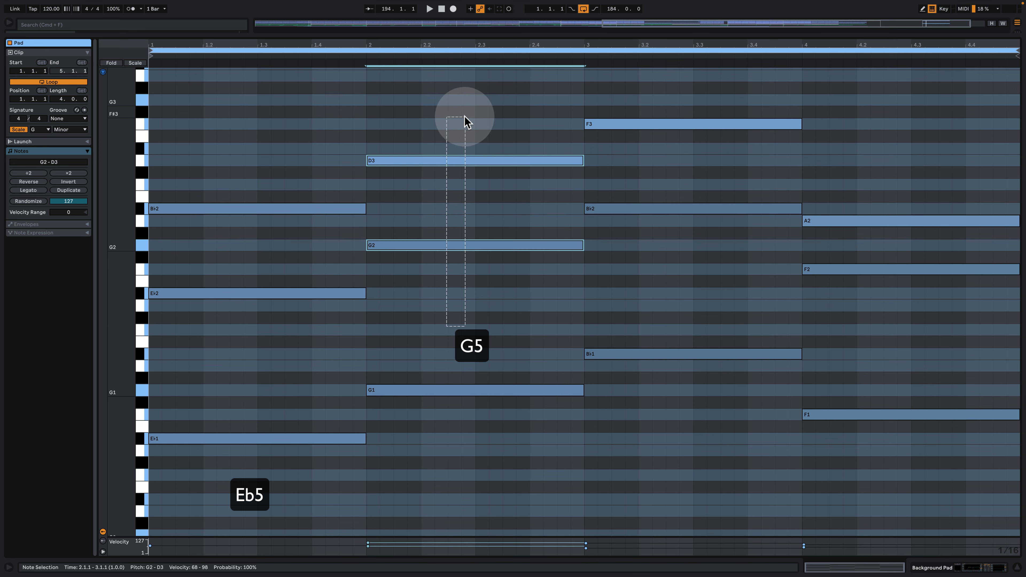
click(427, 288)
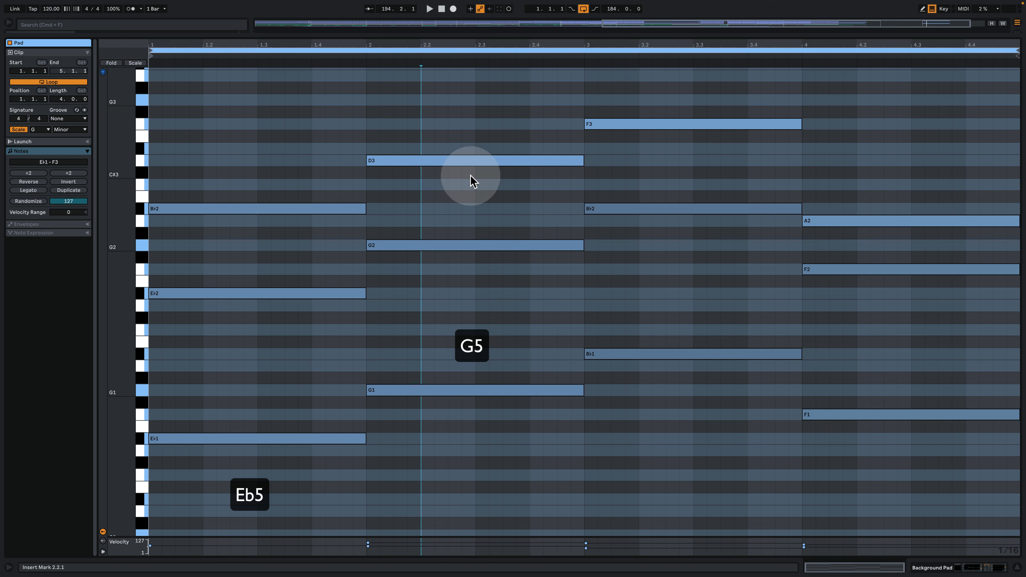
- Select the notes of the Pad clip's third and fourth chords to examine their structure
click(618, 209)
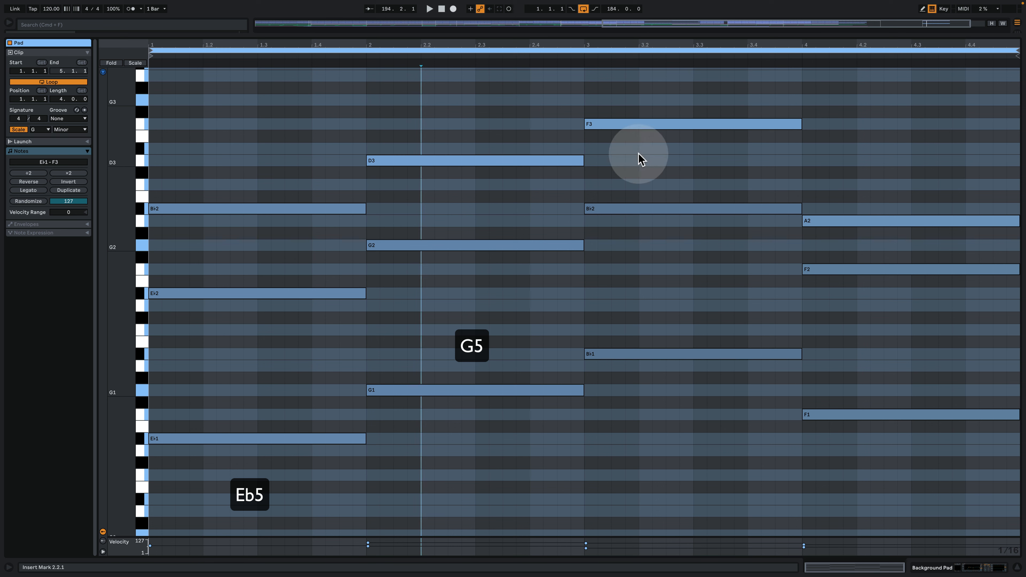
drag(654, 287, 661, 100)
drag(638, 276, 666, 337)
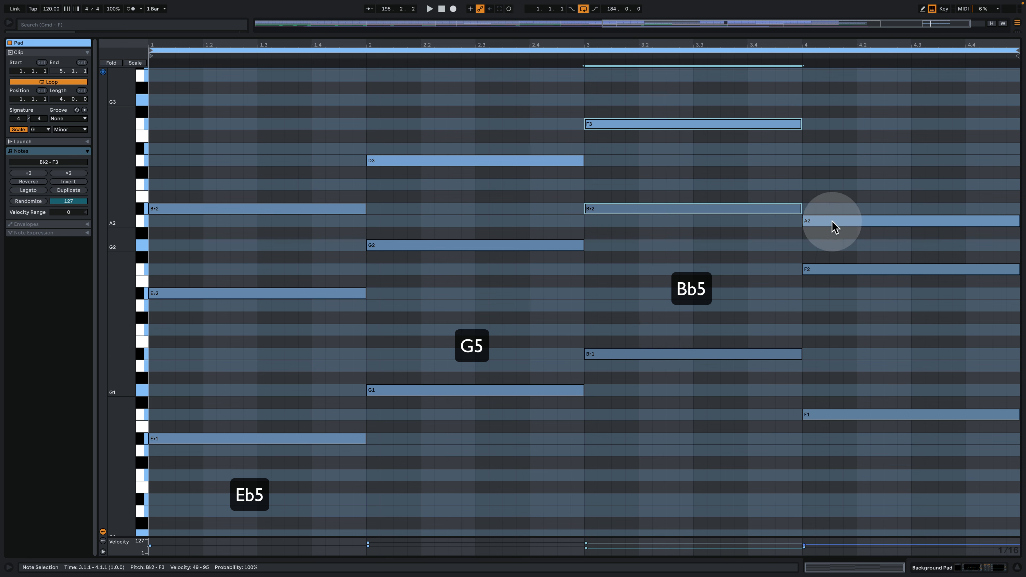
click(846, 269)
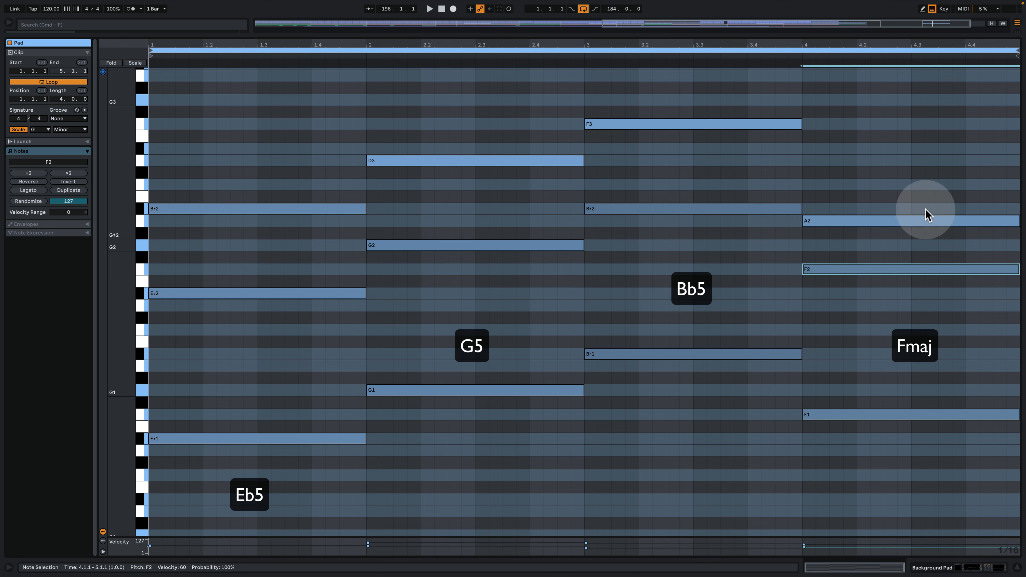
drag(898, 168, 907, 566)
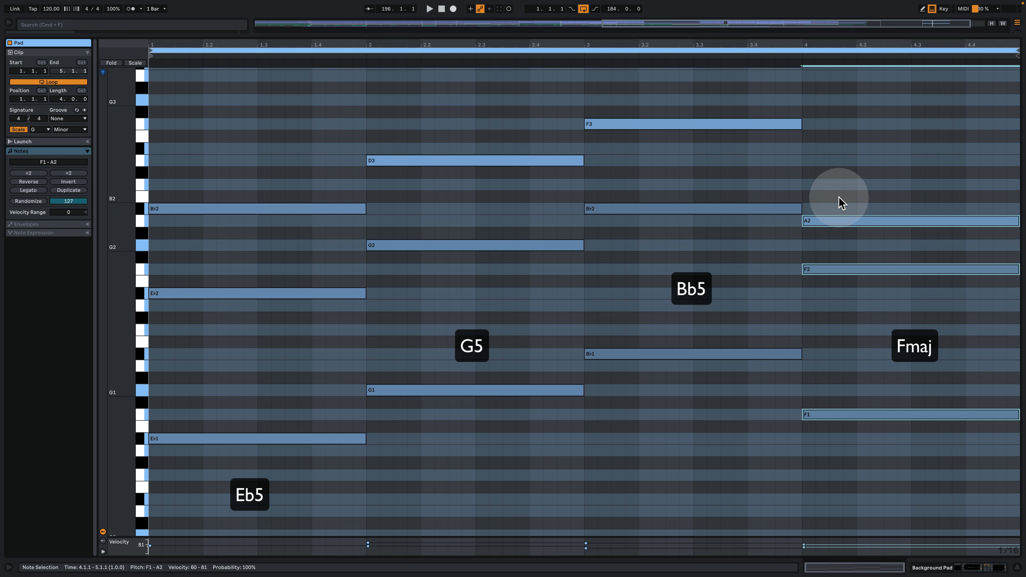
drag(840, 198, 845, 493)
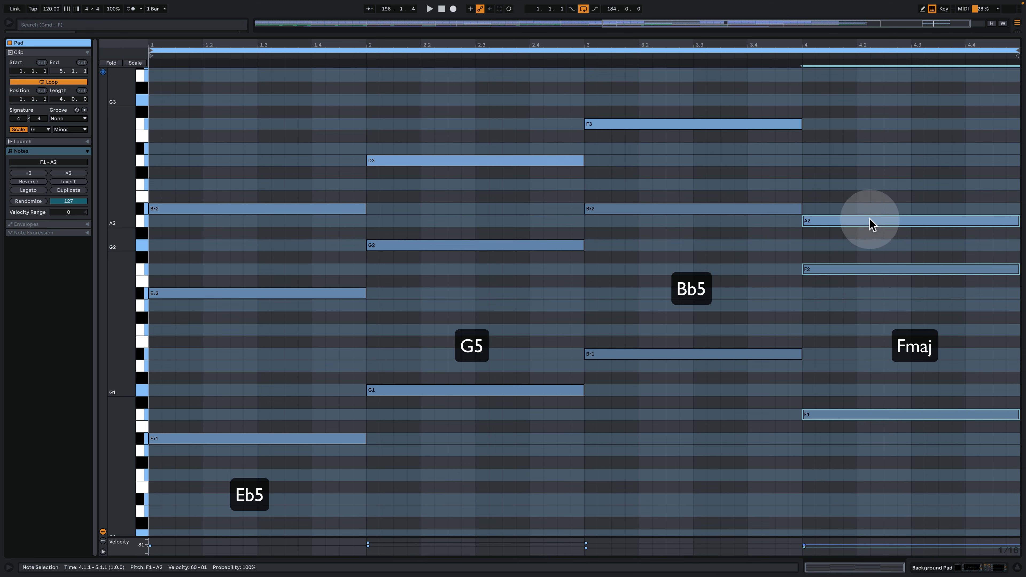
drag(865, 179, 865, 518)
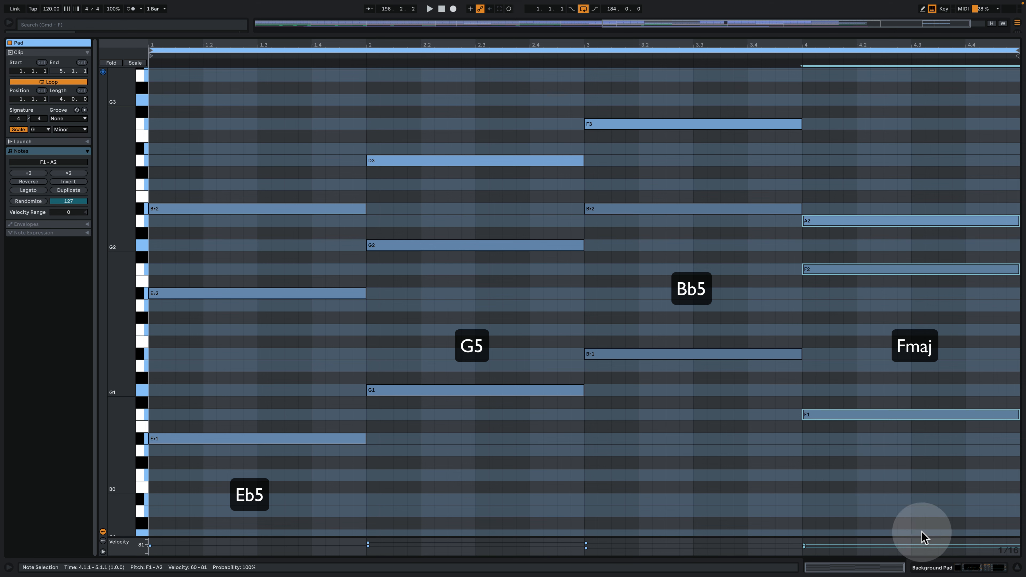
- Inspect the 25 - Pad Preset in the Background Pad track's Serum while playing the soloed track
click(954, 568)
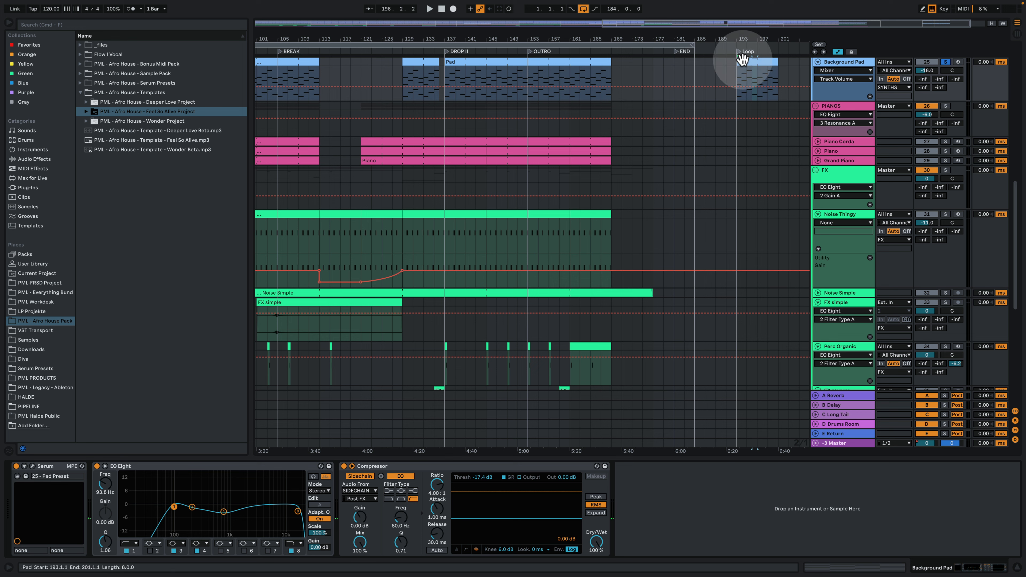
click(33, 466)
key(space)
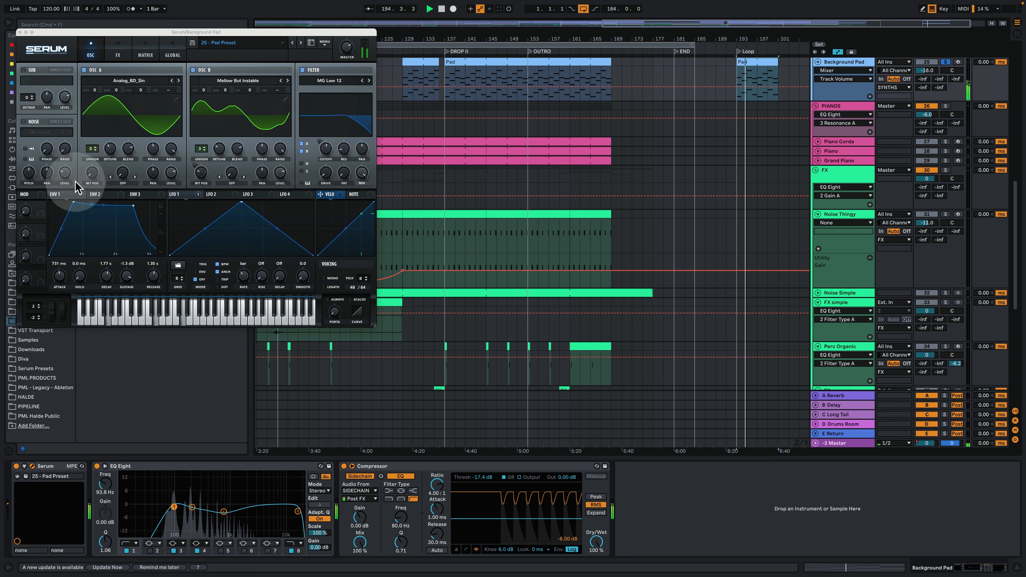
- Inspect envelope 1 of the Background Pad's Serum, replay the soloed pad and take the track out of solo
click(59, 195)
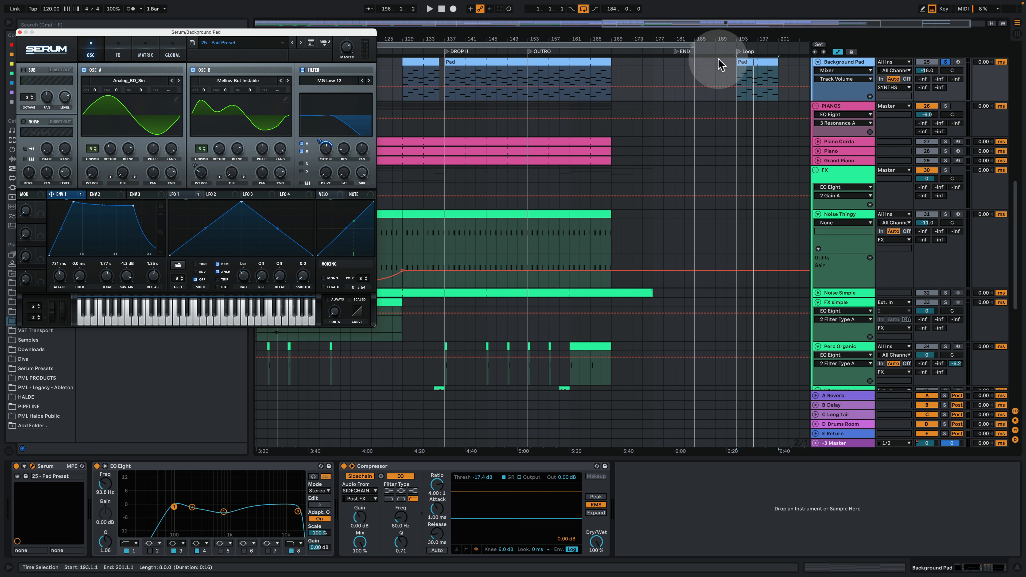
key(space)
click(946, 61)
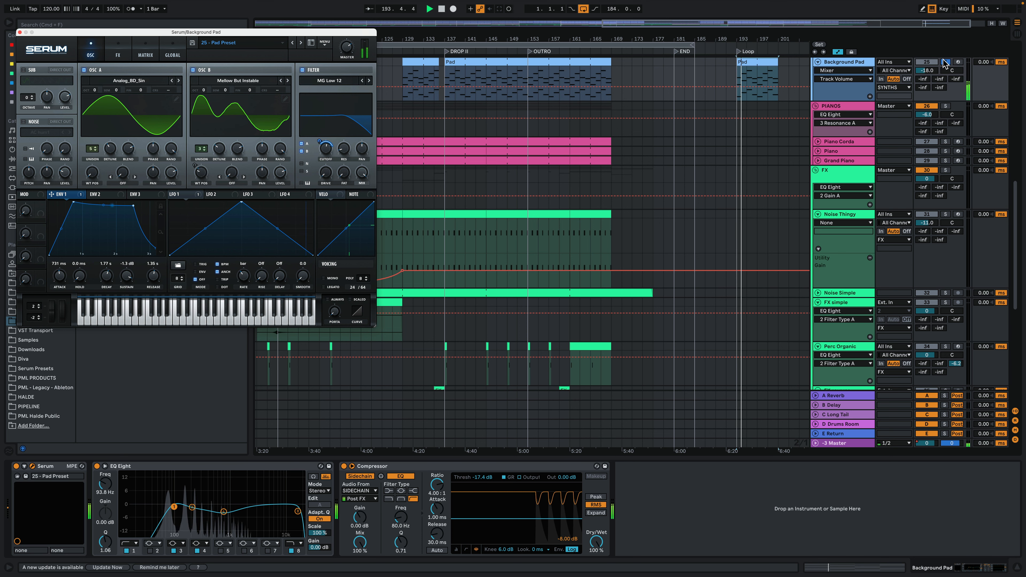
scroll(882, 158, up, 2)
scroll(882, 157, up, 3)
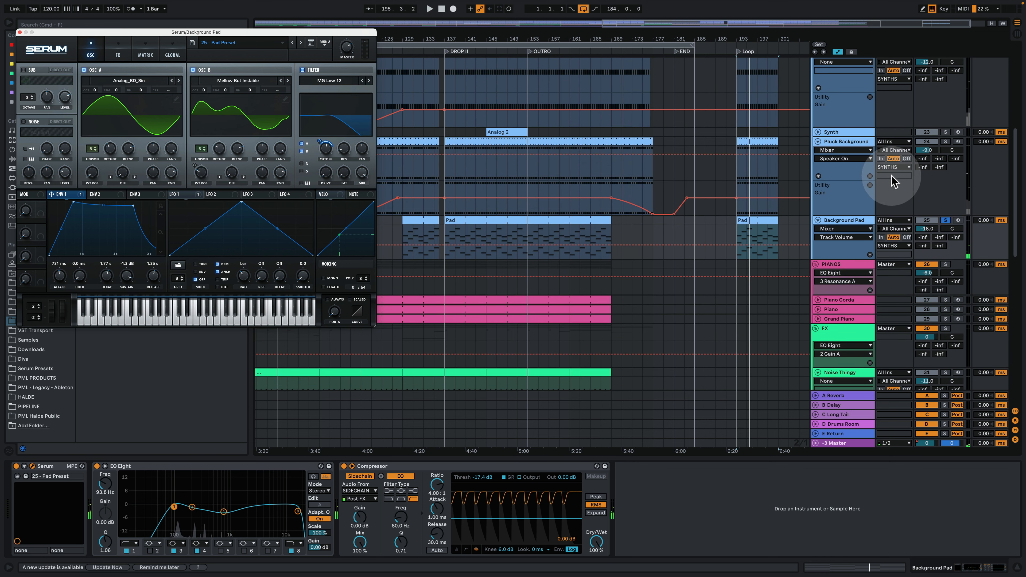
click(945, 220)
click(767, 257)
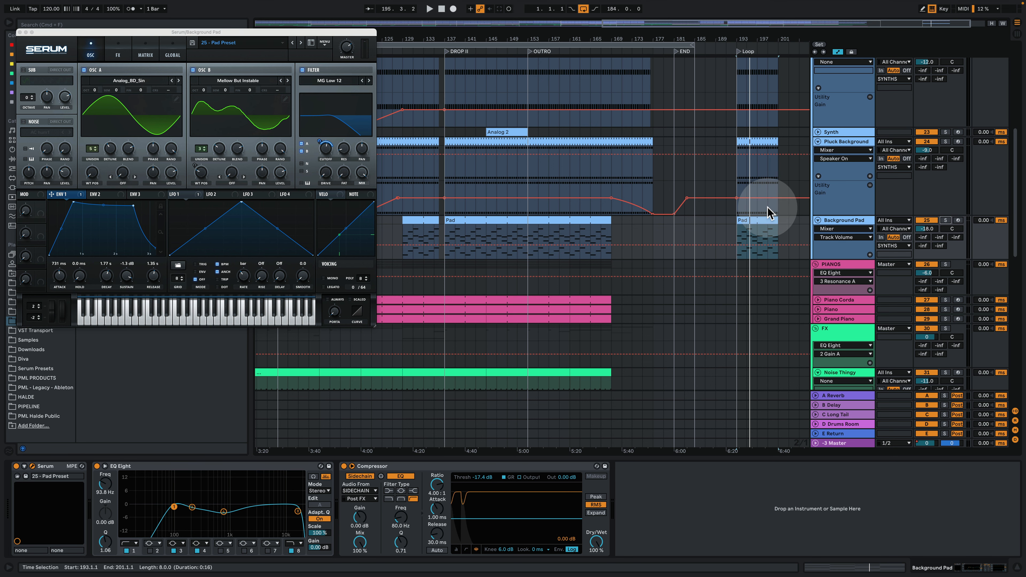
- Shrink the Pluck Background track's Gain automation lane and unfold the Synth track while the loop plays
scroll(757, 220, up, 5)
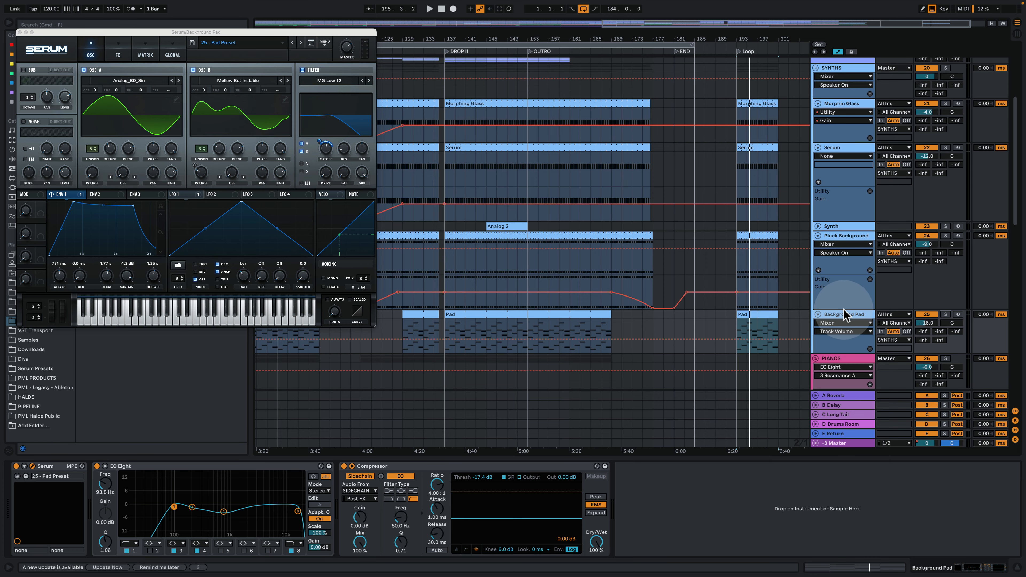
drag(842, 309, 843, 284)
key(space)
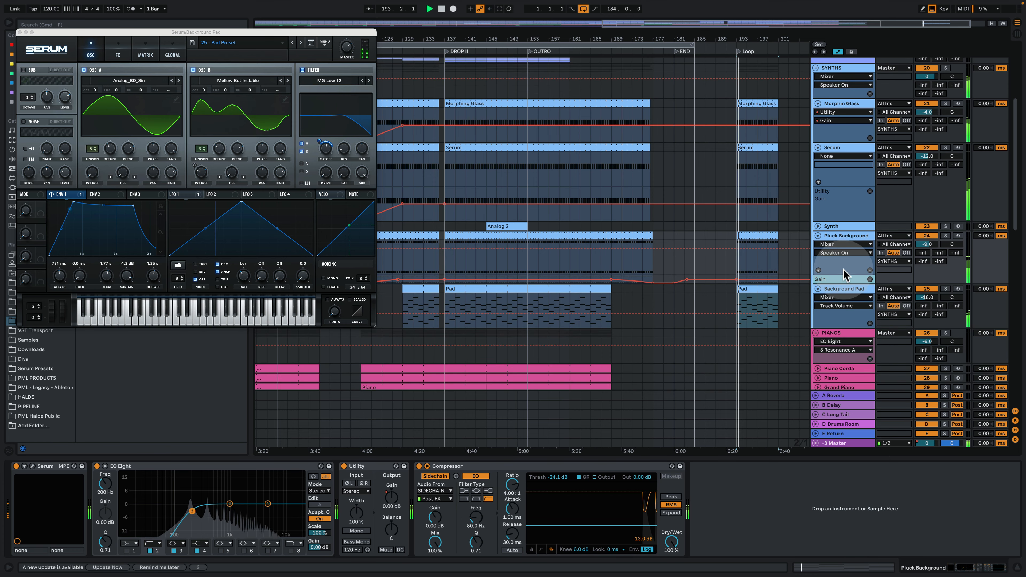
click(818, 226)
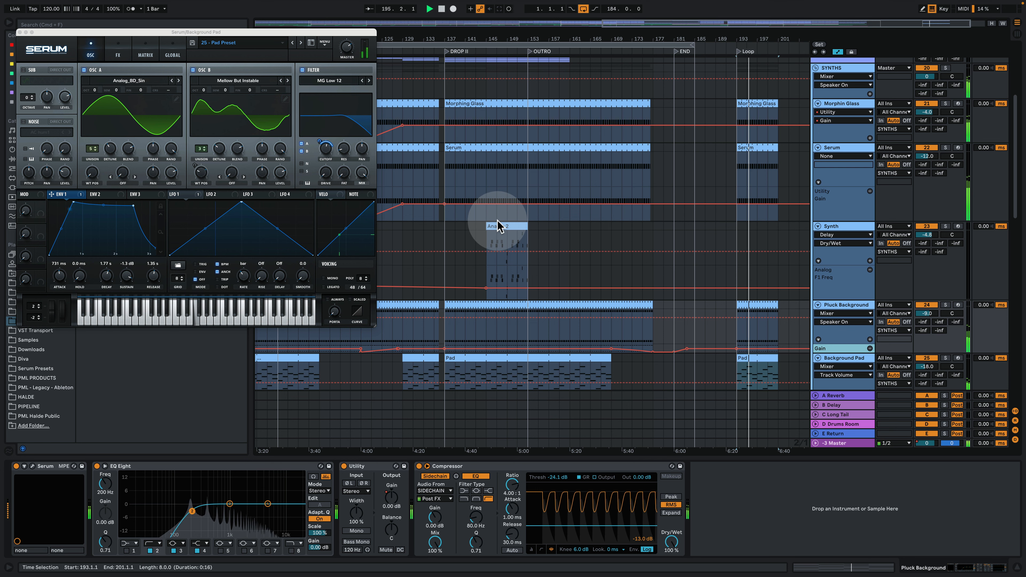
- Copy the Analog 2 clip of the Synth track from bar 145 to the Loop section at bar 193
click(499, 223)
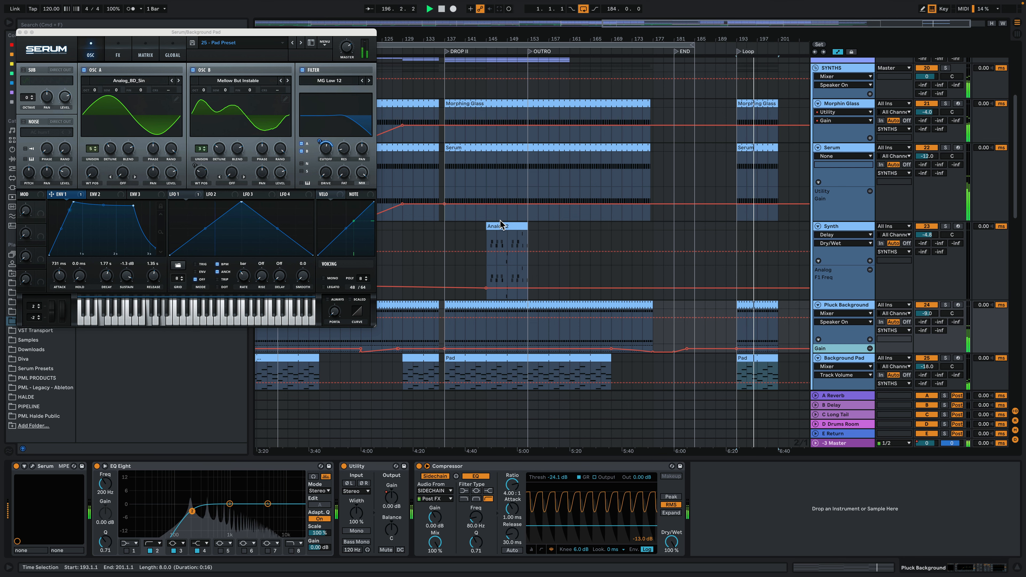
click(492, 227)
key(space)
drag(494, 225, 745, 233)
click(846, 226)
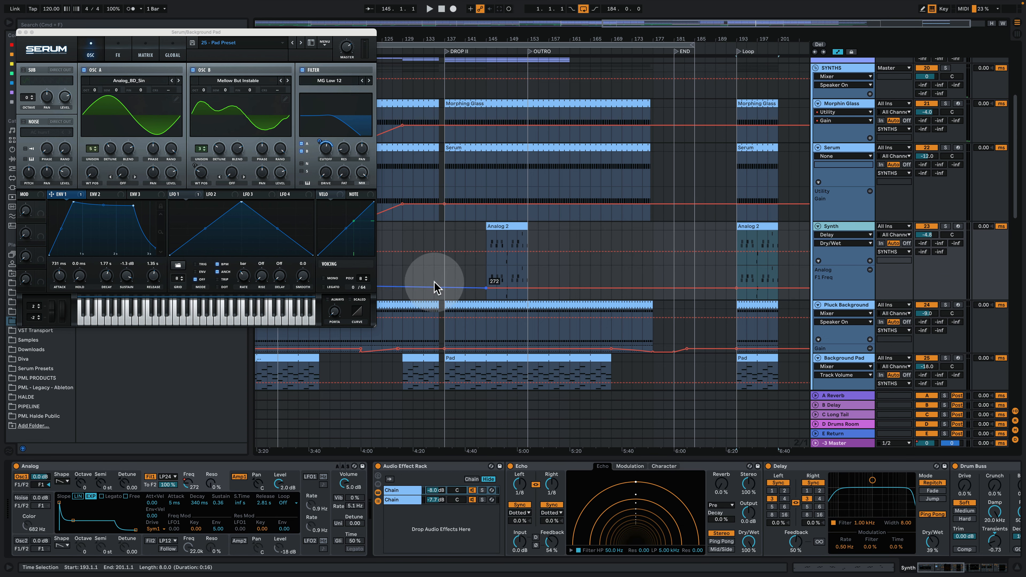
- Solo the Synth track and play its Analog 2 clip from bar 193
click(754, 56)
drag(756, 41, 512, 274)
click(520, 244)
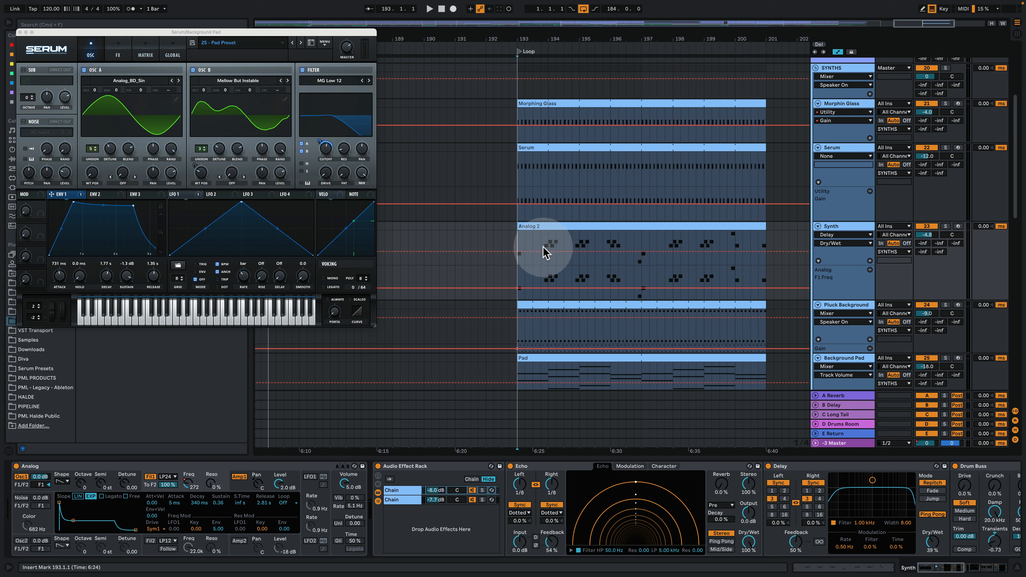
click(945, 227)
key(space)
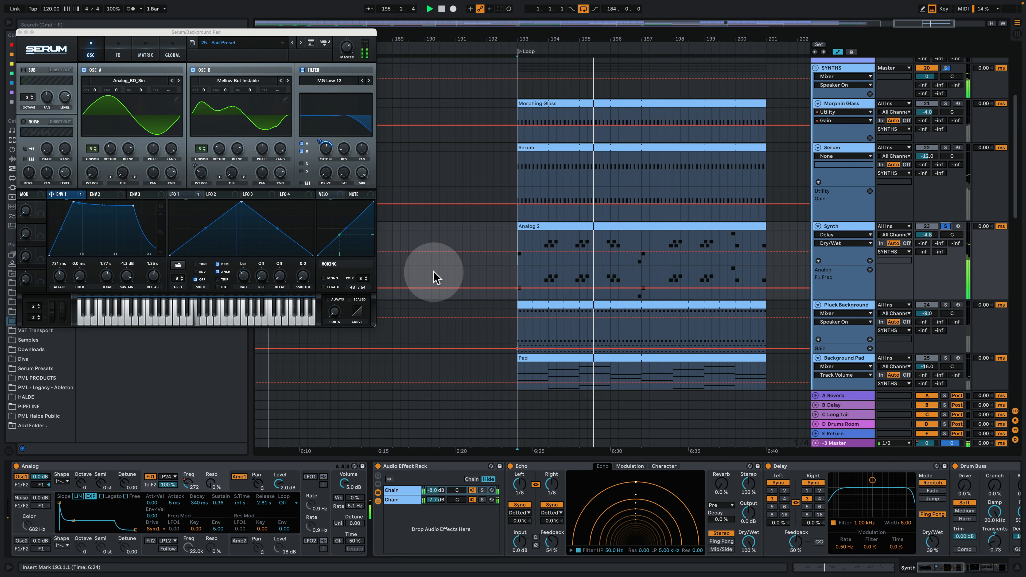
- Open the Analog 2 clip at bar 193 in the note editor and close the Serum window covering it
double_click(602, 226)
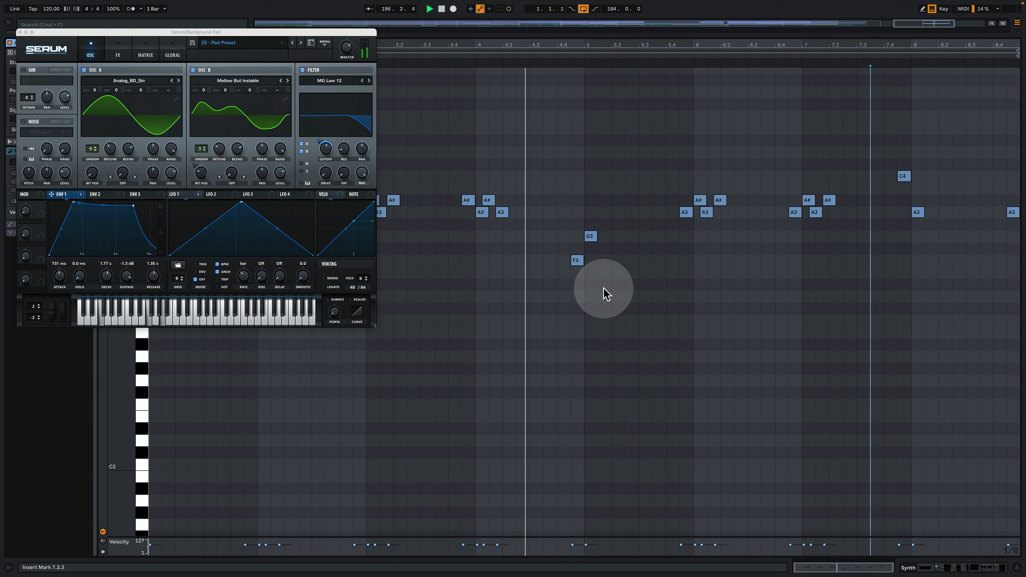
click(25, 32)
mouse_move(128, 261)
mouse_down()
mouse_move(158, 269)
mouse_move(131, 258)
mouse_up()
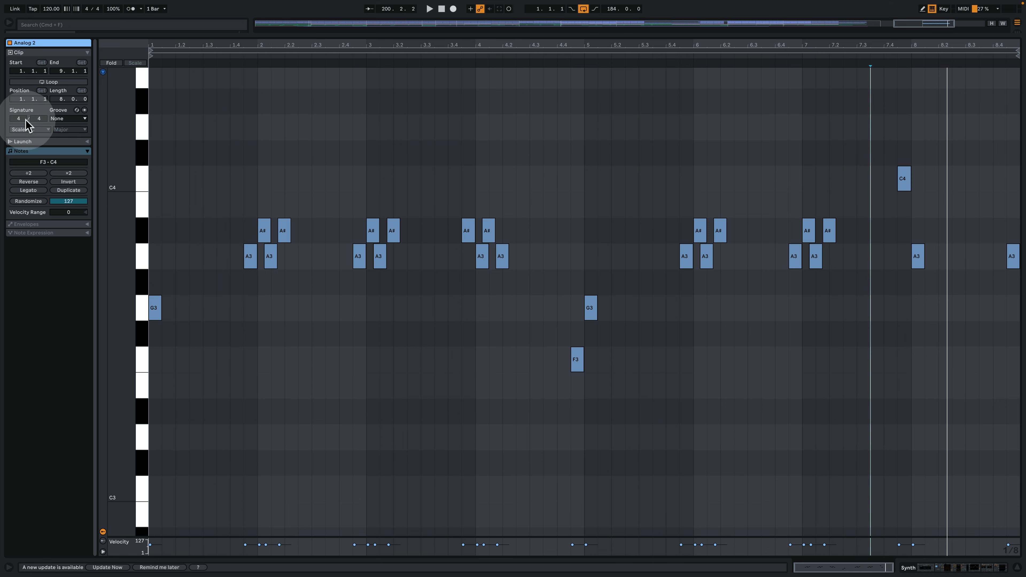
- Turn on the Analog 2 clip's scale display as G Minor and select the group of notes around bar 3
click(18, 129)
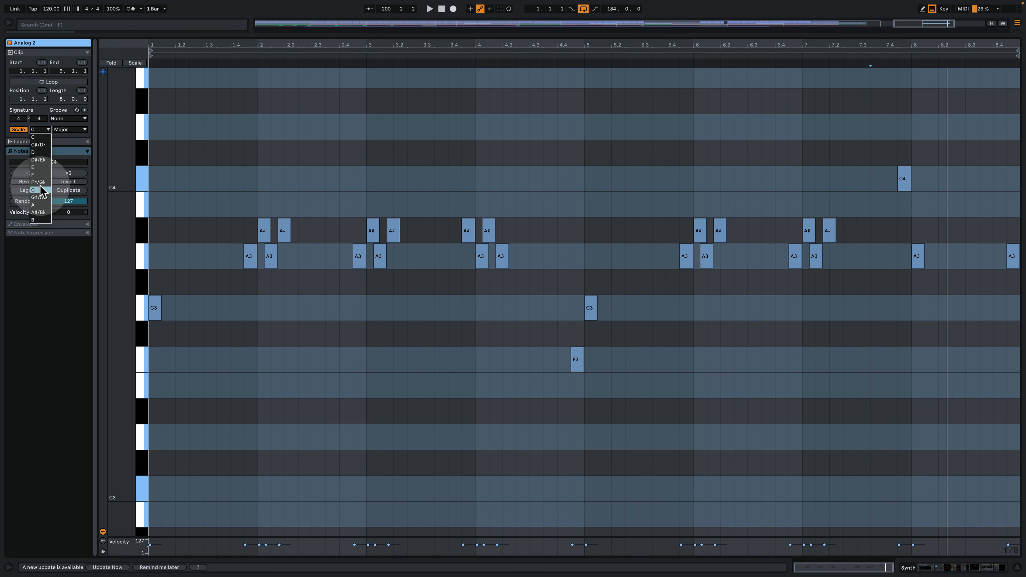
click(42, 190)
click(71, 130)
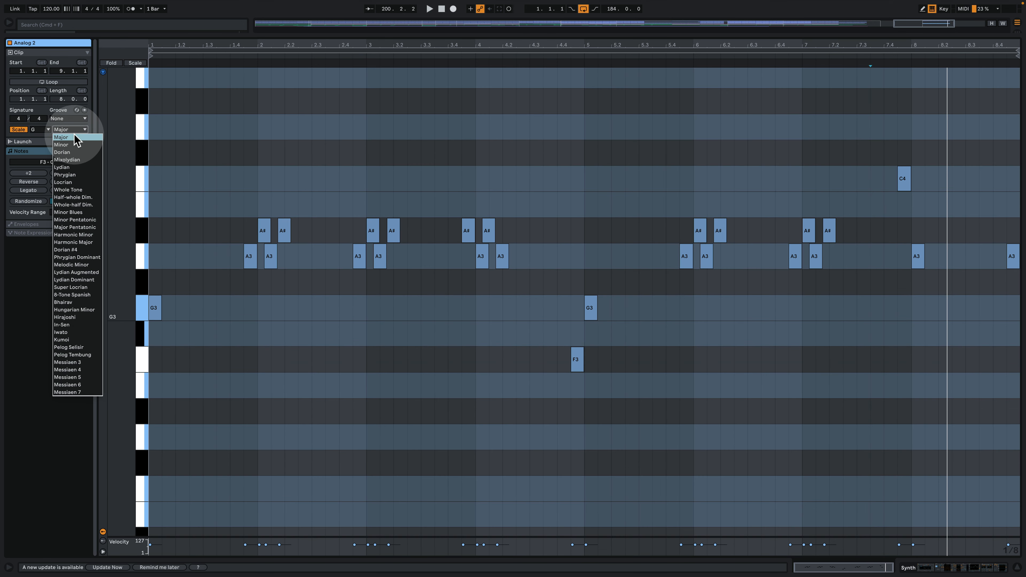
click(76, 144)
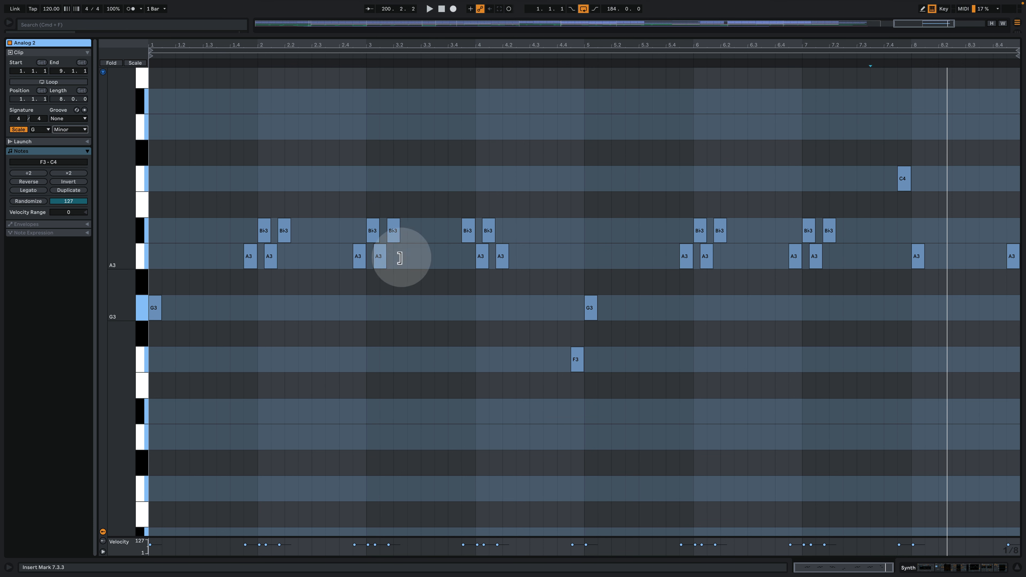
drag(349, 208, 452, 271)
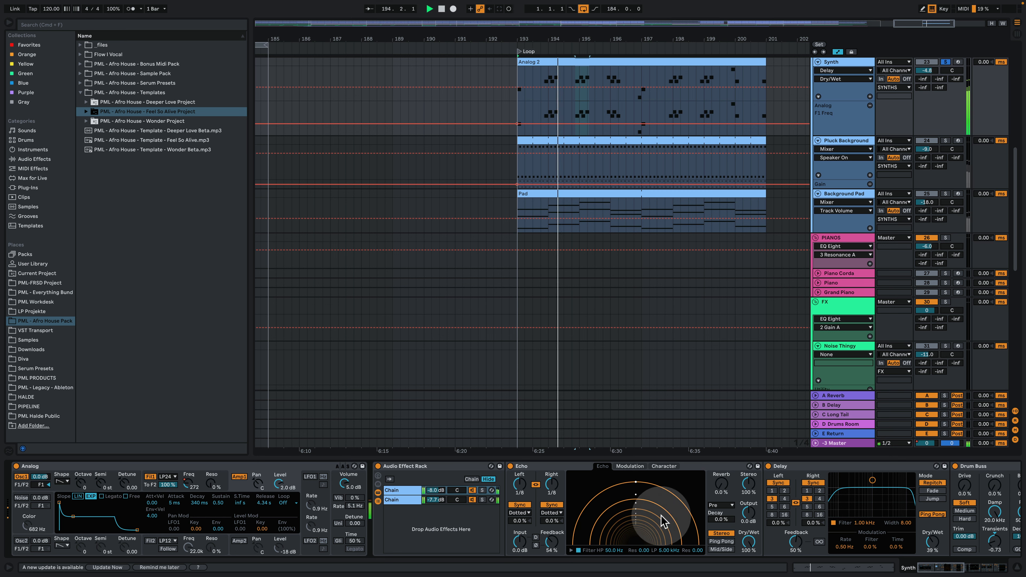
- Compare the soloed Synth with its Audio Effect Rack bypassed during playback, and switch the rack back on
click(378, 466)
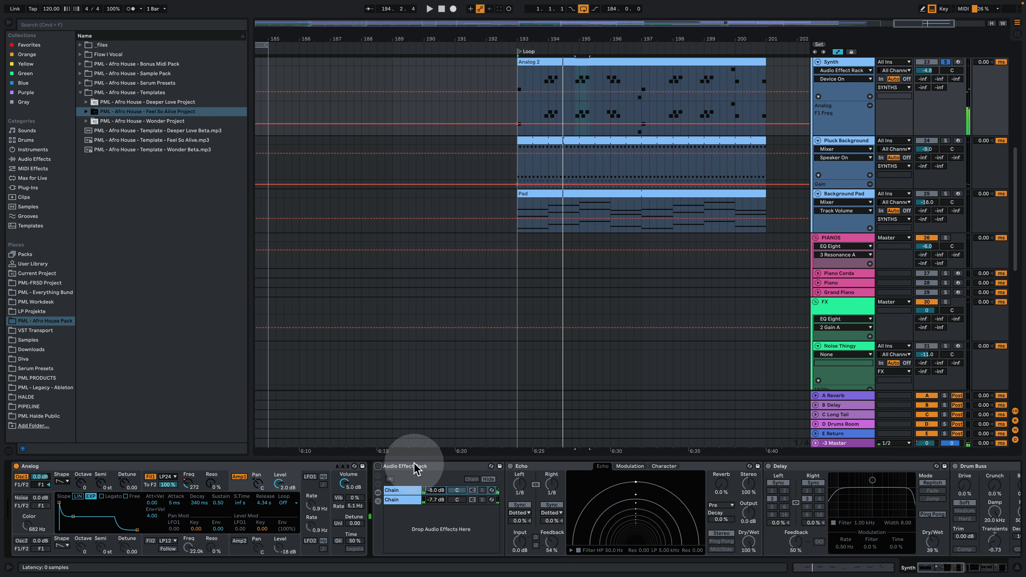
key(space)
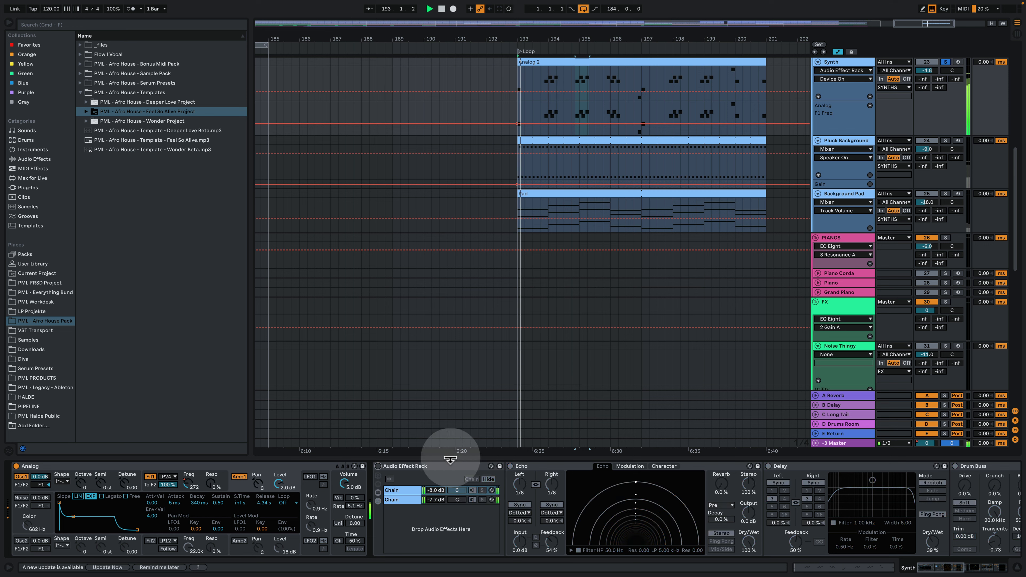
click(378, 467)
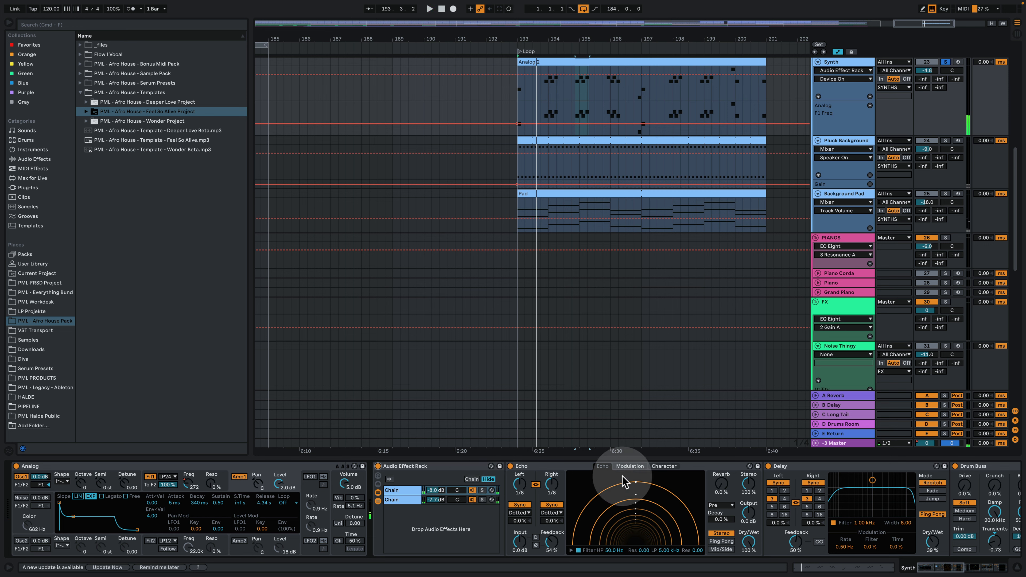
- Compare the Synth with and without the EQ Eight after Drum Buss during playback, leaving the EQ switched on
click(956, 570)
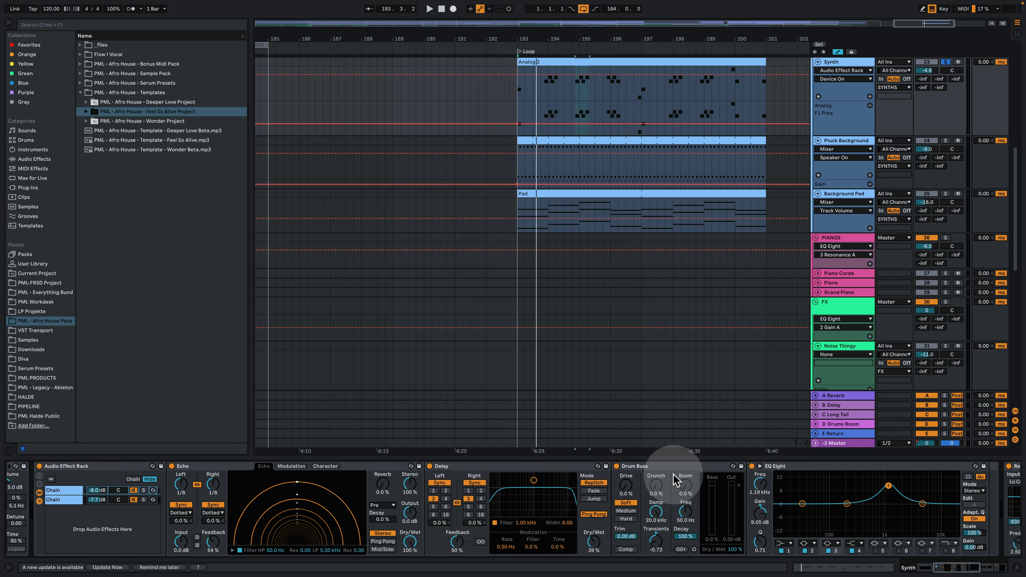
scroll(896, 552, right, 10)
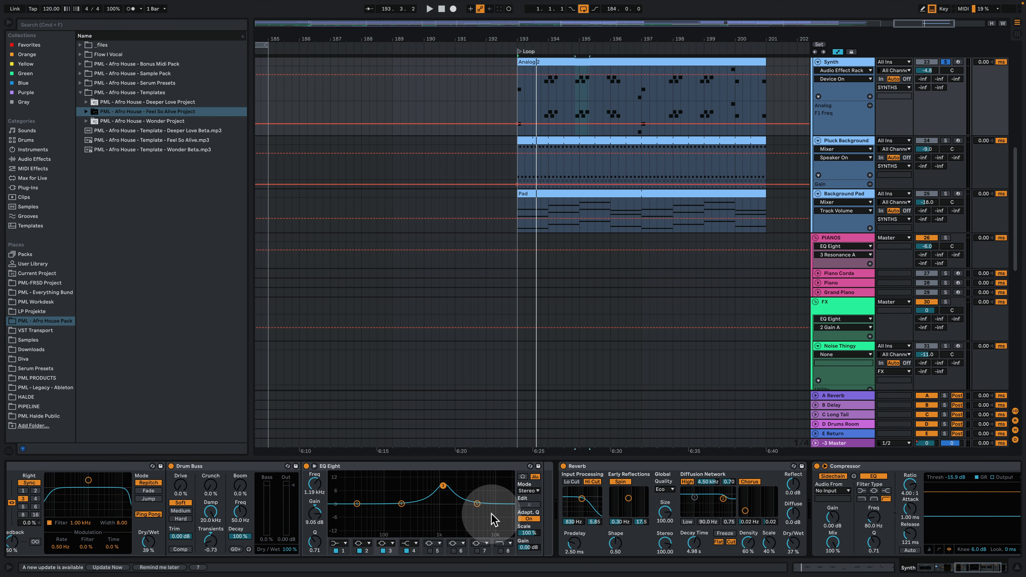
key(space)
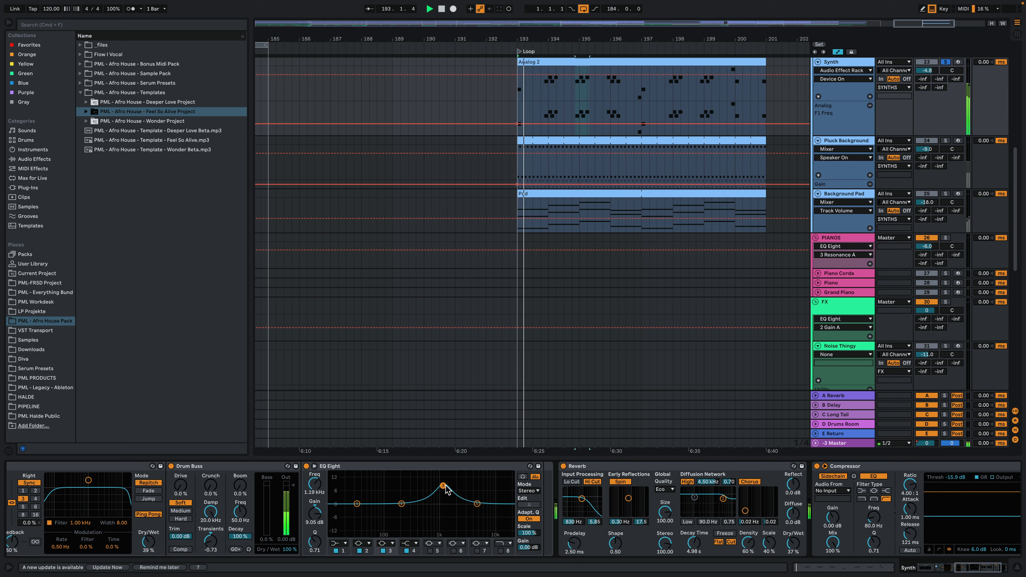
click(307, 466)
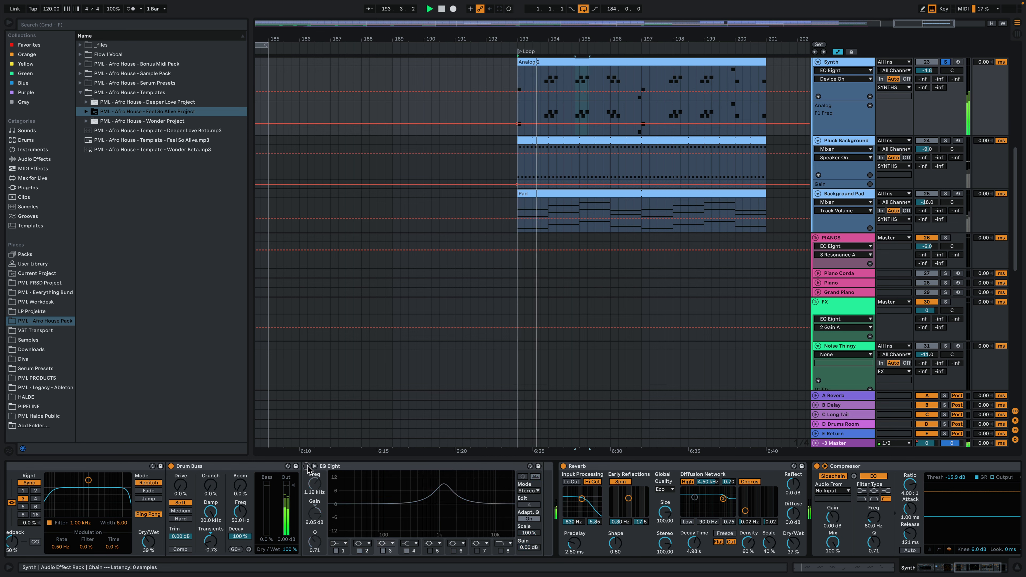
click(307, 467)
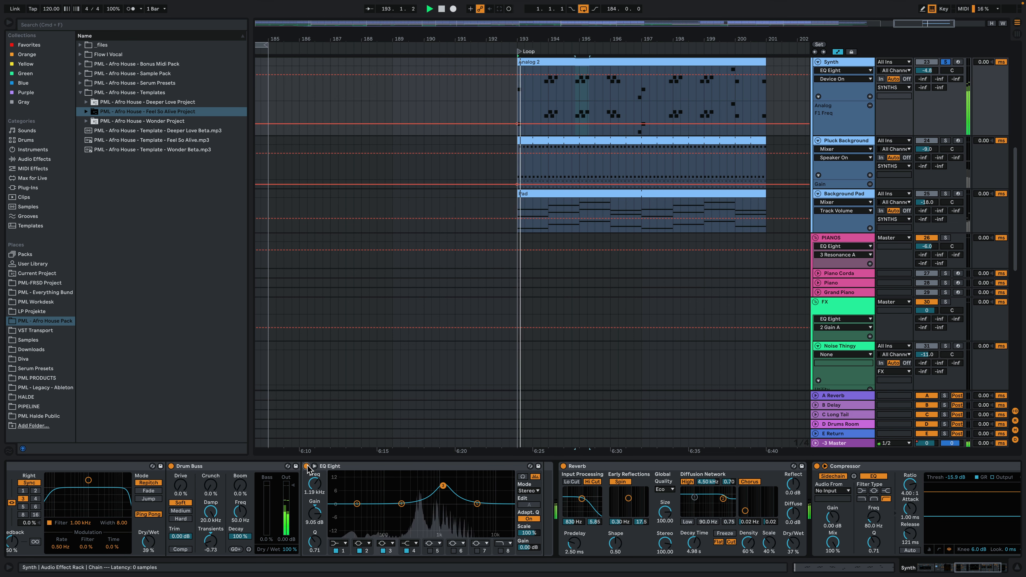
- Set the sidechain input of the Synth track's Compressor to SIDECHAIN, Post FX
click(977, 570)
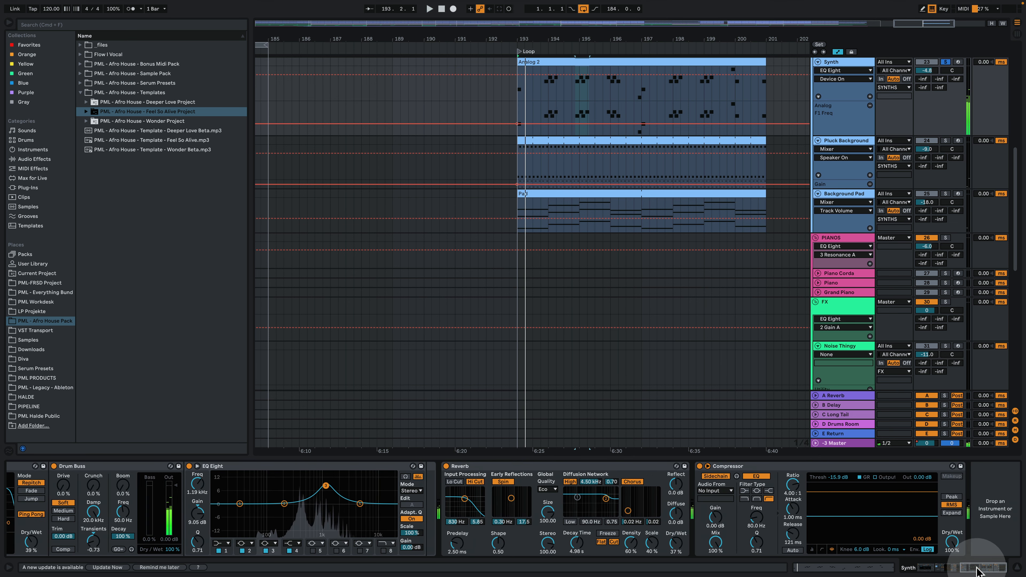
click(715, 491)
click(729, 97)
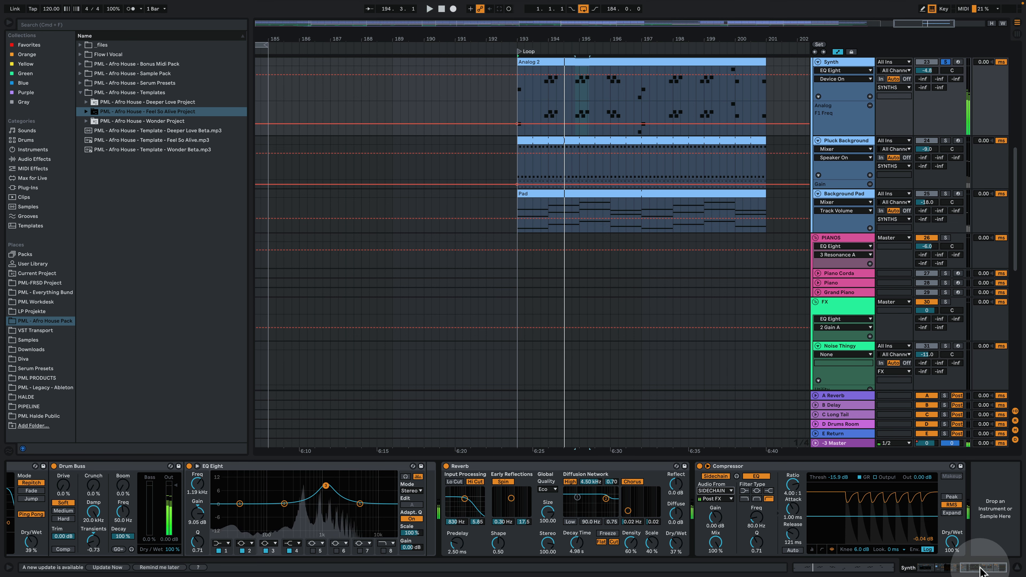
drag(979, 570, 932, 570)
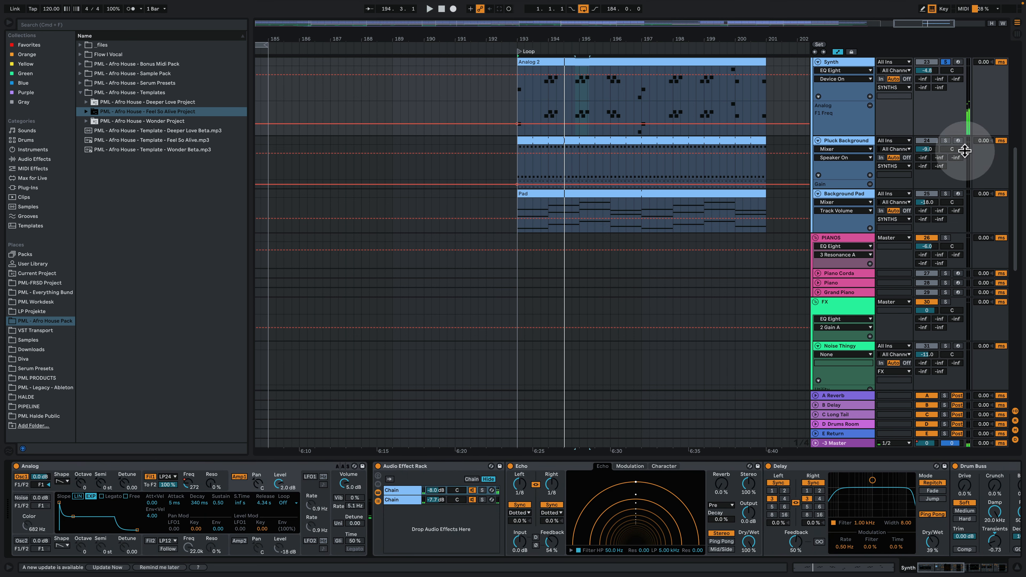
- Take the Synth track out of solo and play the bar 193 loop with all active tracks
scroll(816, 157, up, 4)
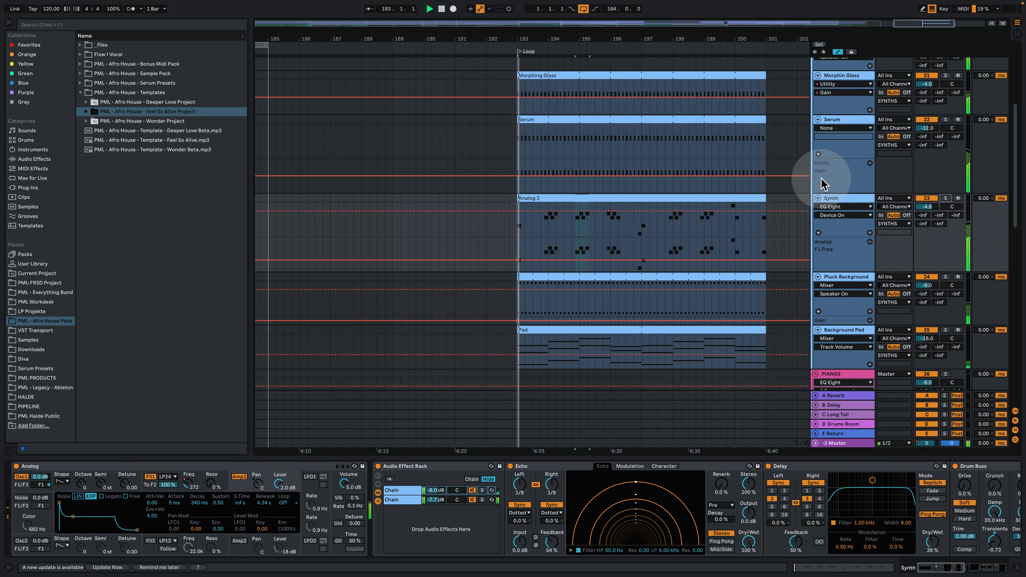
drag(584, 40, 707, 4)
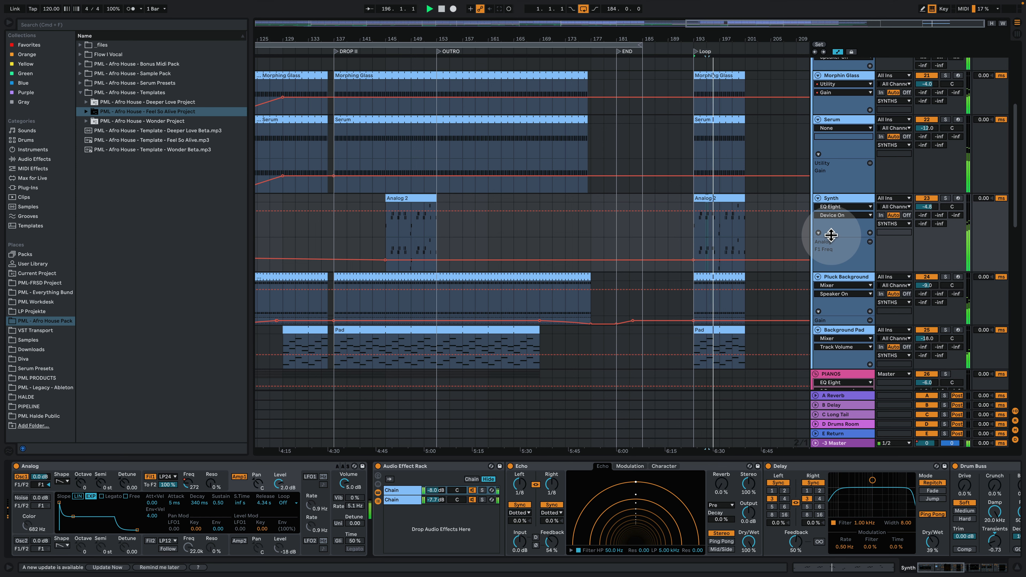
scroll(785, 288, up, 5)
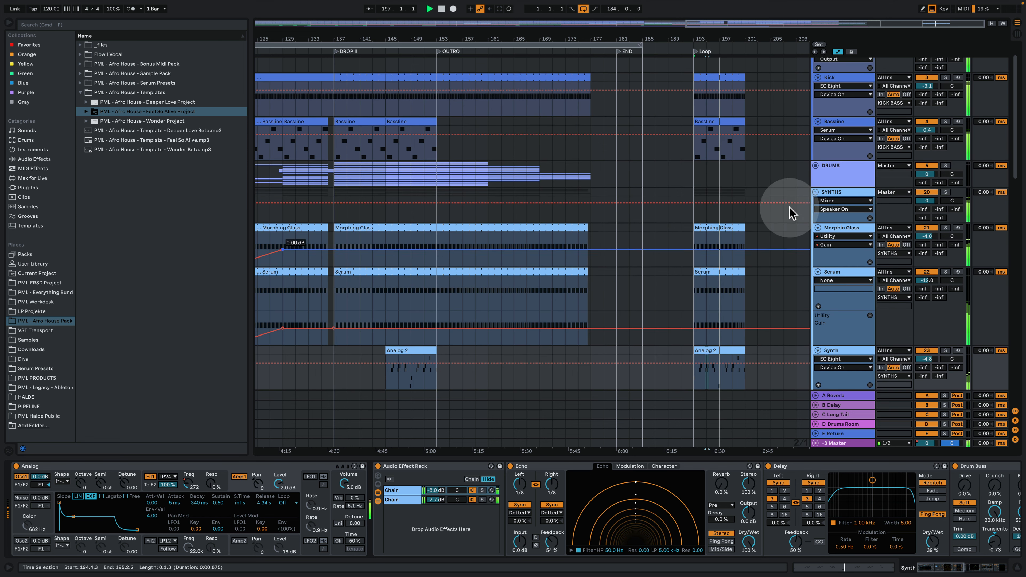
key(space)
- Unfold the DRUMS group and select its tracks from Afro Percussion through Tom
click(816, 165)
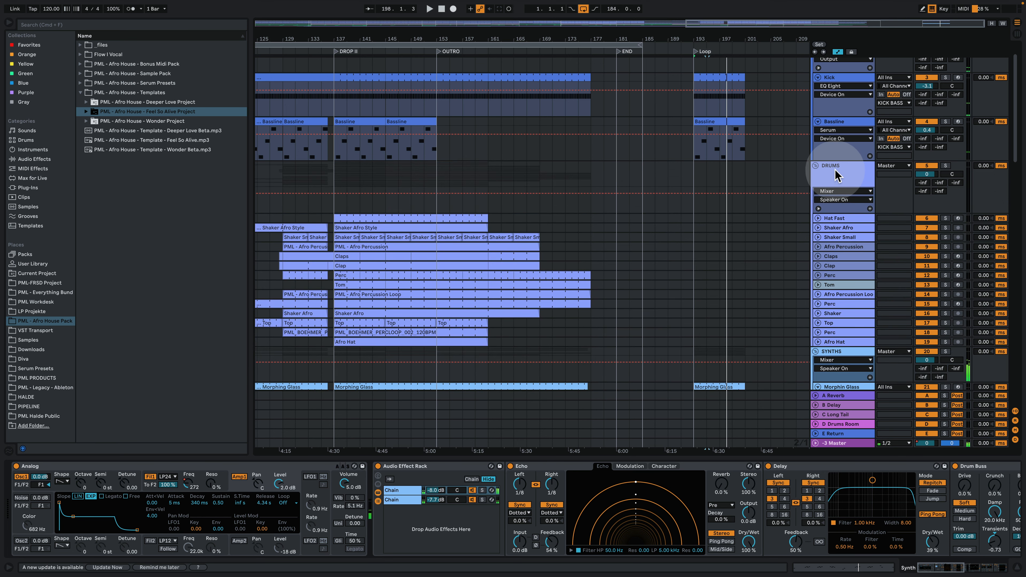
click(837, 170)
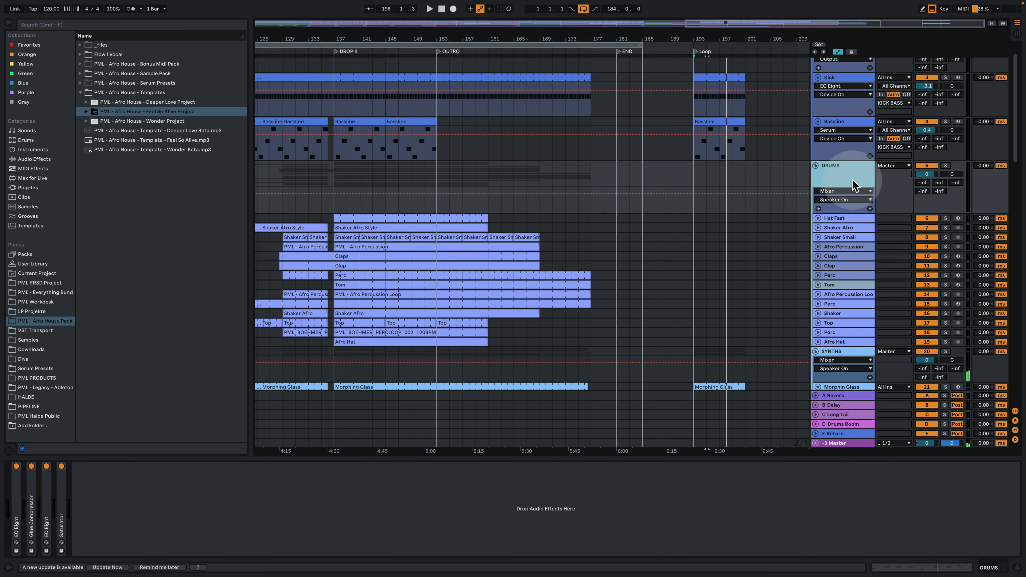
click(841, 247)
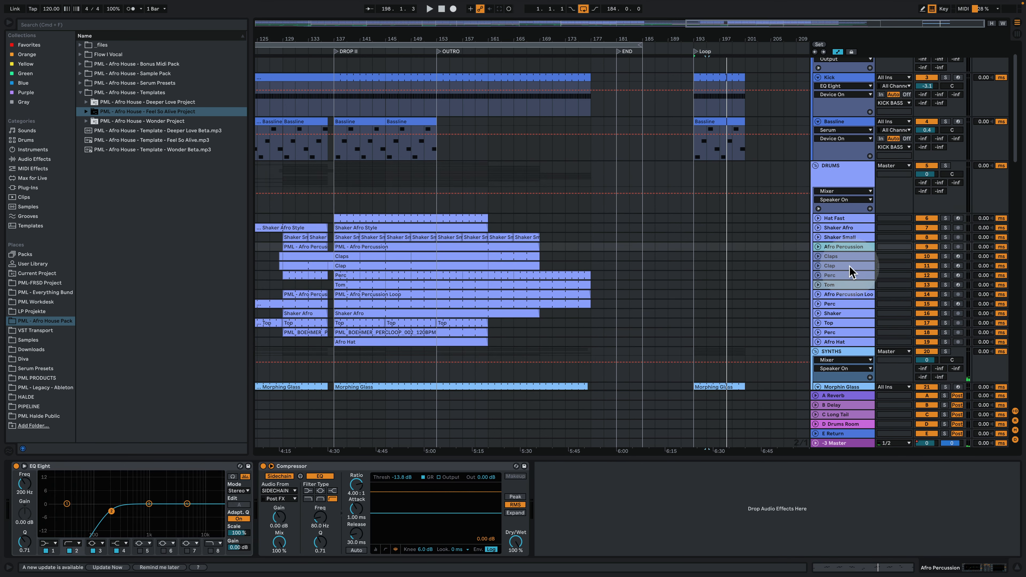
click(836, 284)
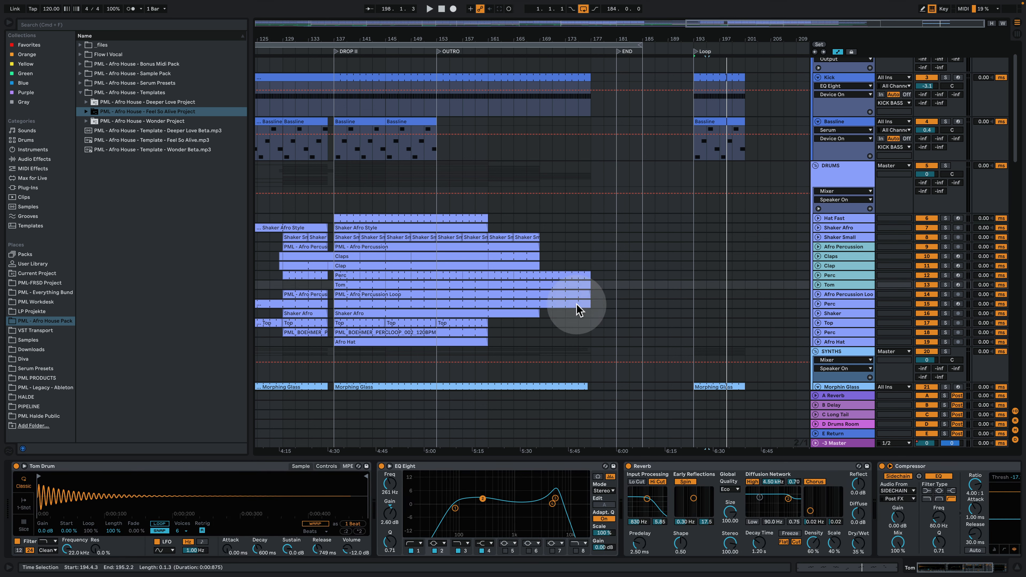
- Copy the Afro Percussion, Claps, Clap, Perc and Tom clips to the bar 193 loop and play it with Afro Percussion deactivated
drag(607, 290, 725, 265)
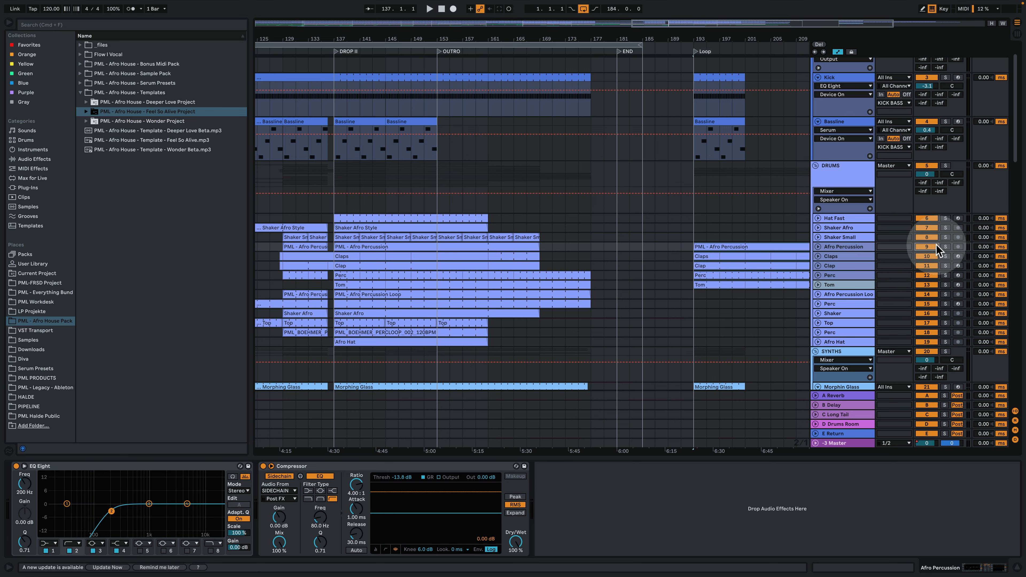
click(701, 236)
key(space)
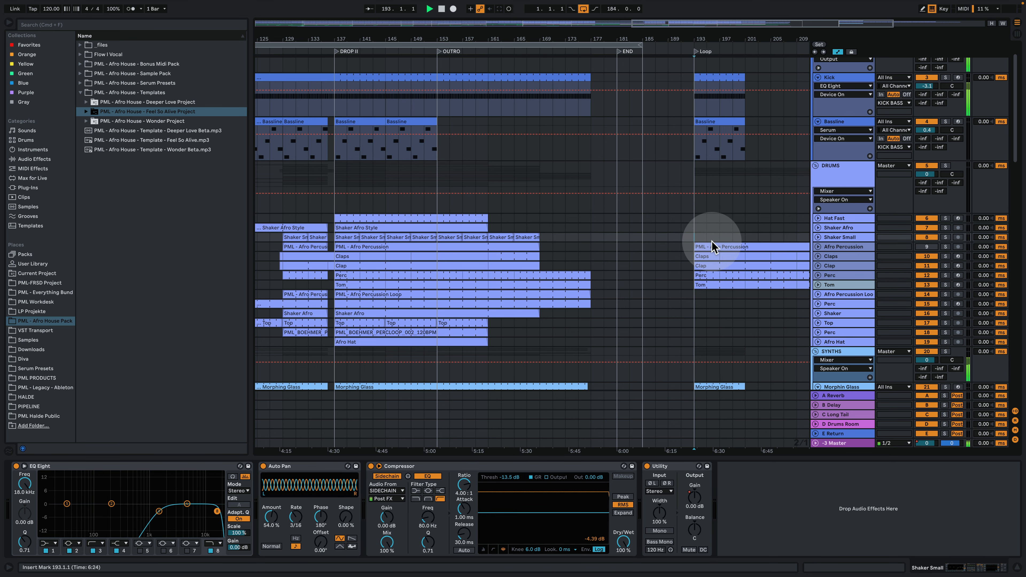
drag(706, 40, 706, 50)
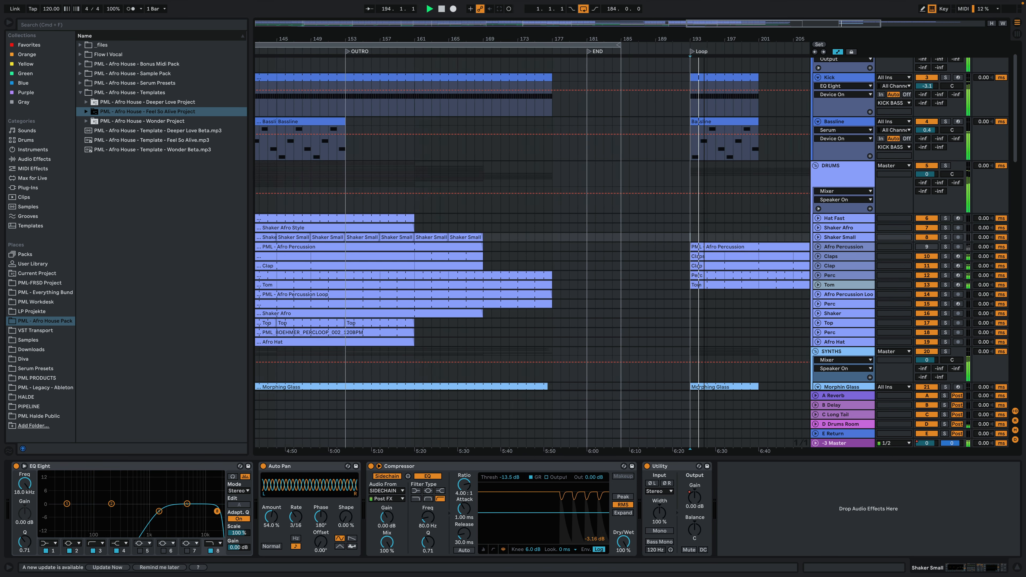
- Unfold the Claps track, reduce its height, and unfold the Clap track below it
scroll(749, 229, up, 1)
click(817, 256)
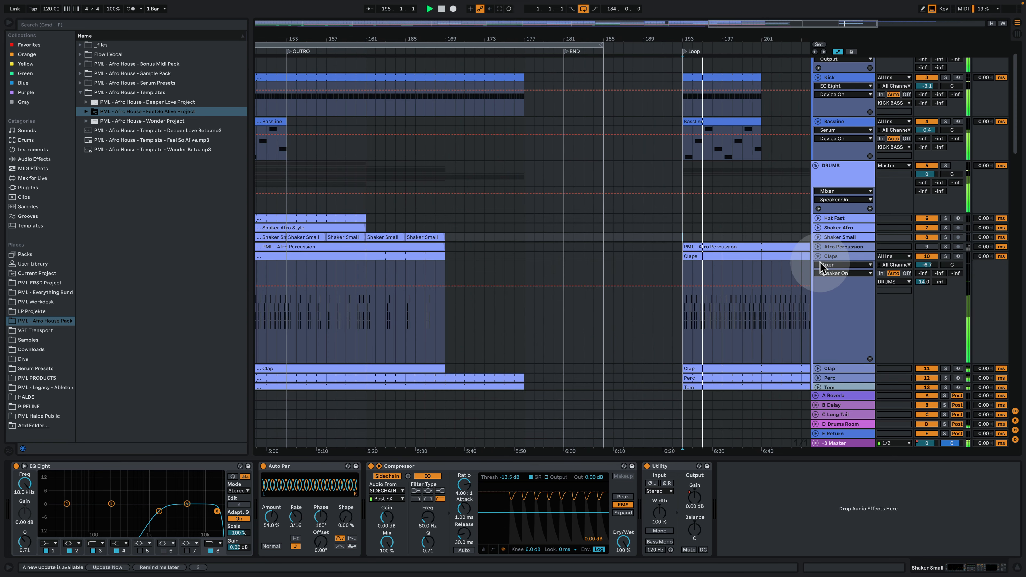
click(833, 362)
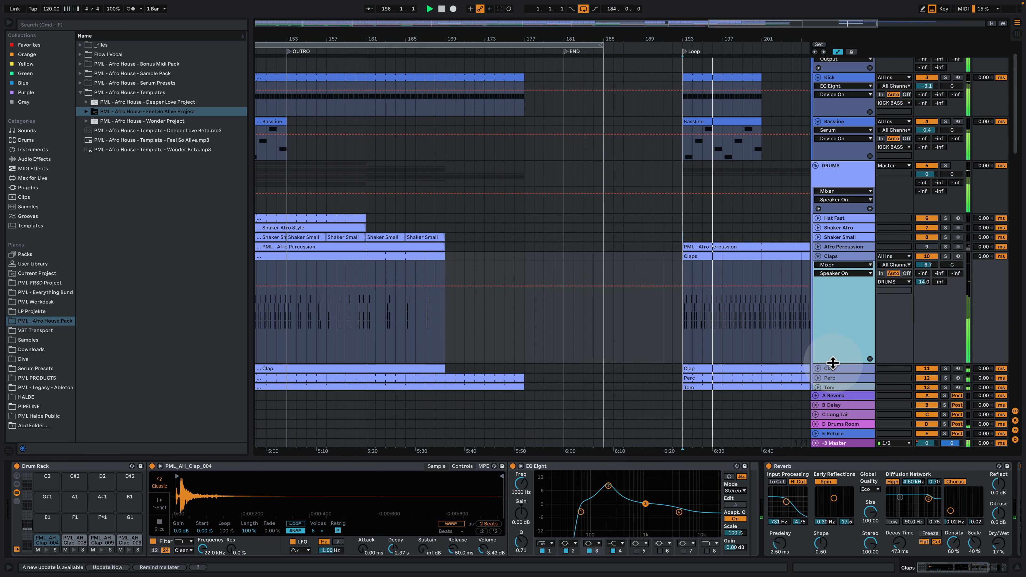
drag(833, 363, 846, 275)
click(818, 275)
scroll(817, 280, down, 2)
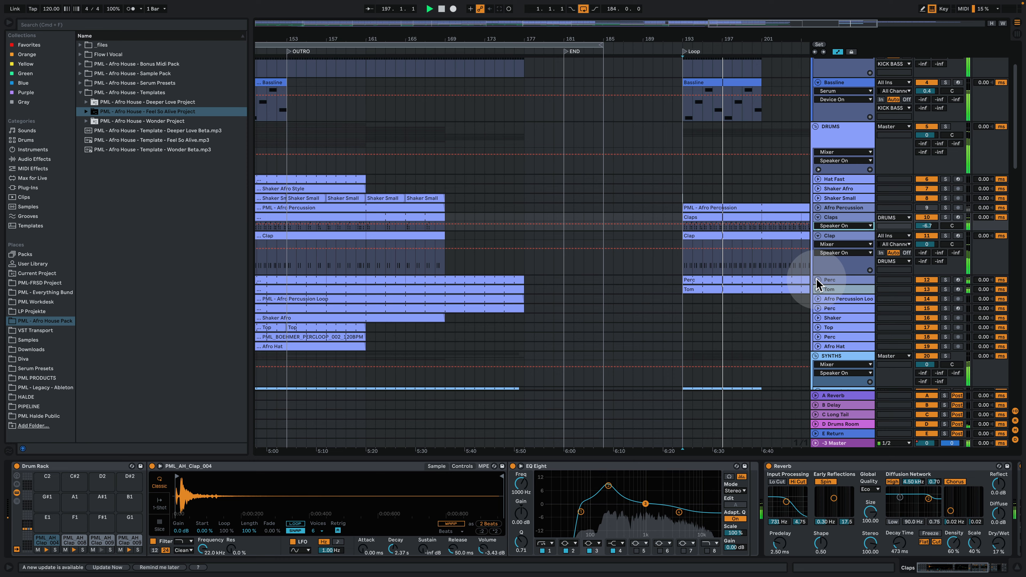
- Stop playback and open the Clap clip in the bar 193 loop to examine its C3 note pattern up close
key(space)
double_click(699, 236)
scroll(405, 298, up, 1)
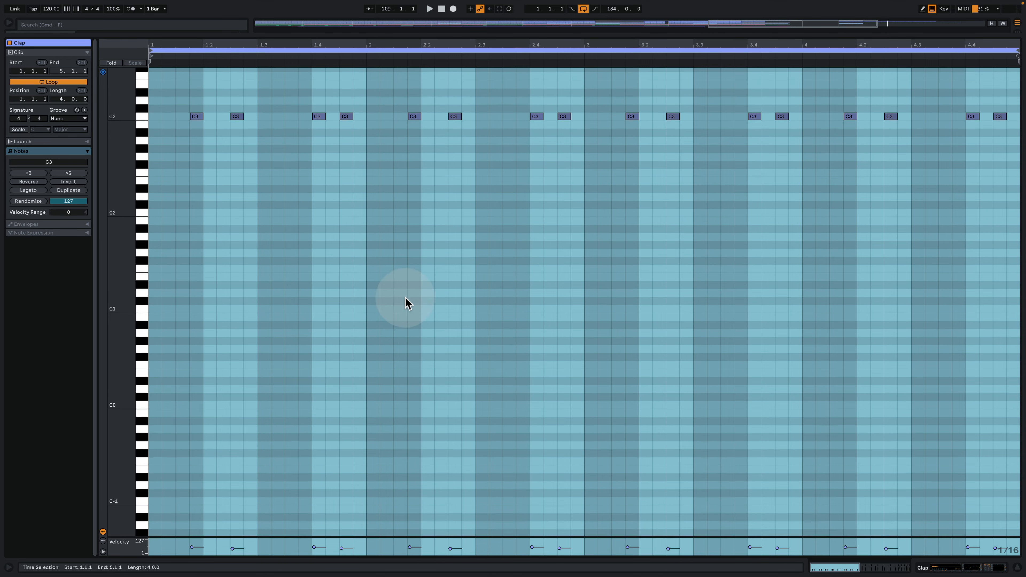
scroll(405, 298, up, 5)
drag(119, 284, 154, 296)
scroll(153, 297, up, 3)
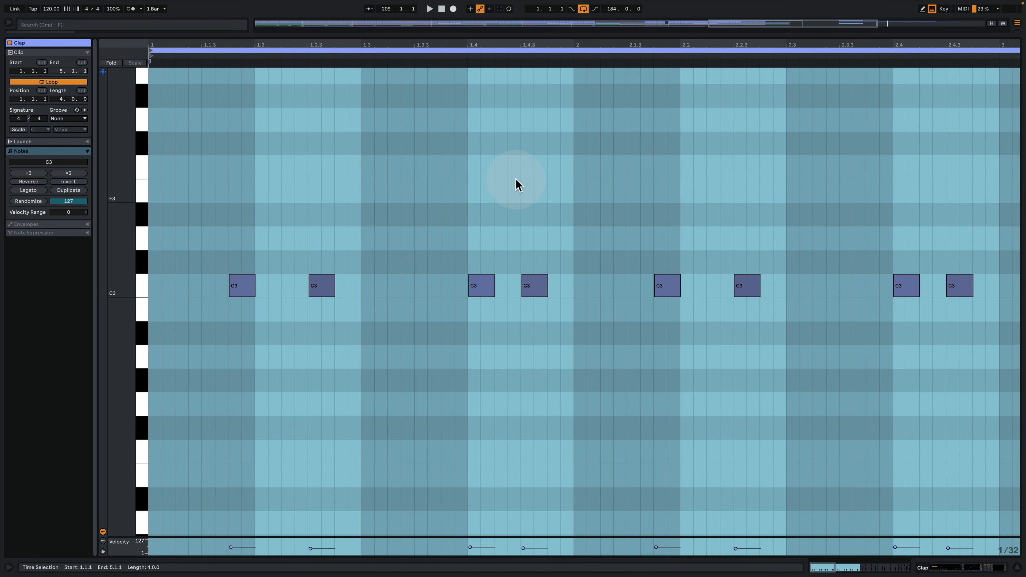
click(480, 211)
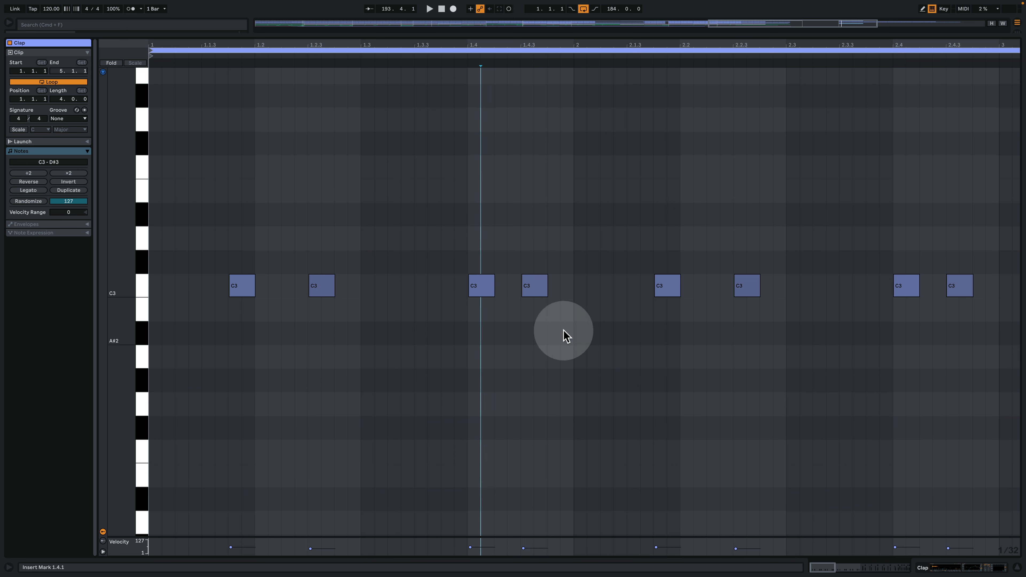
- Play the Clap clip from 1.4.1 while viewing its notes, and return to the track's devices
key(space)
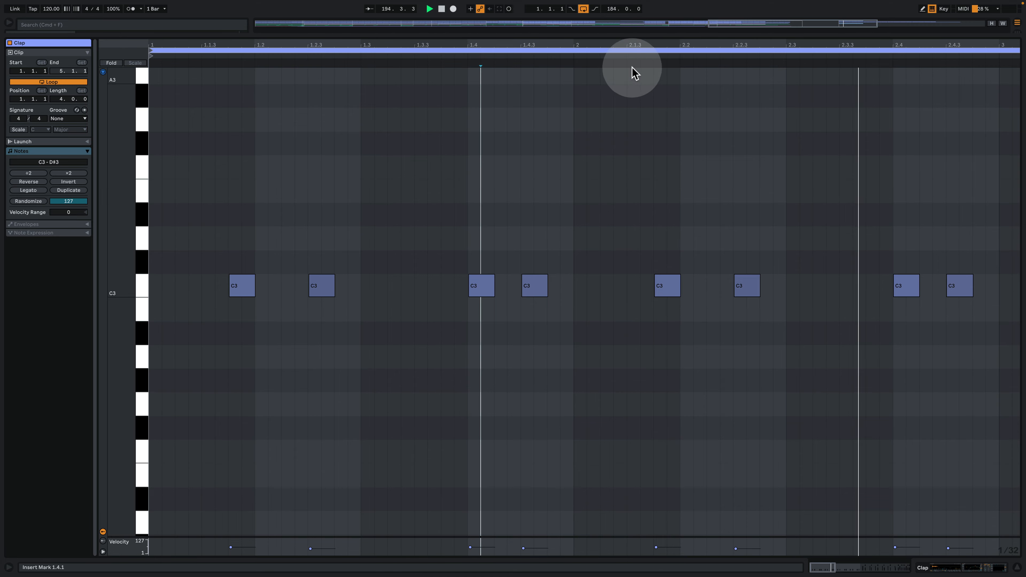
drag(623, 42, 623, 5)
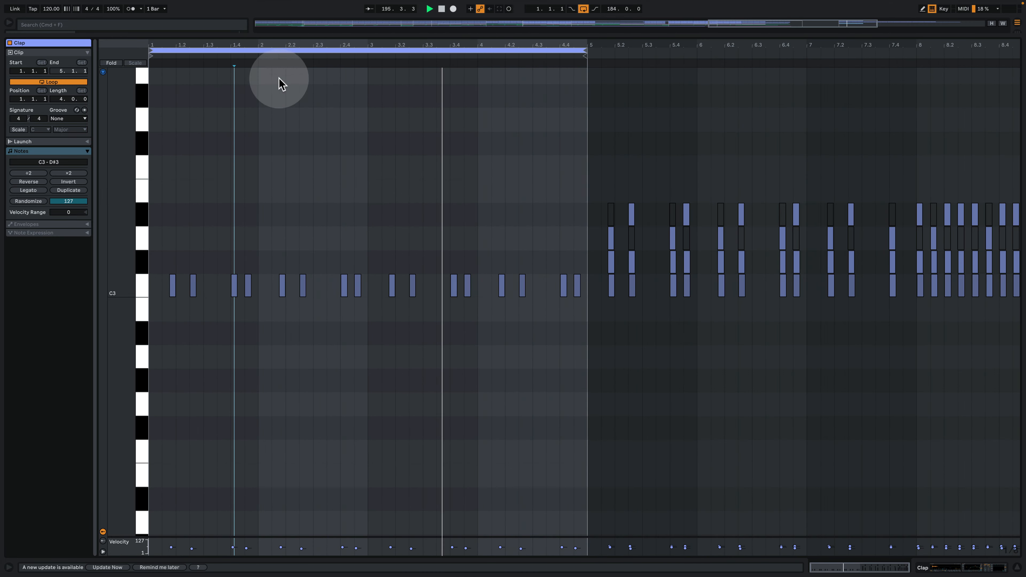
click(927, 564)
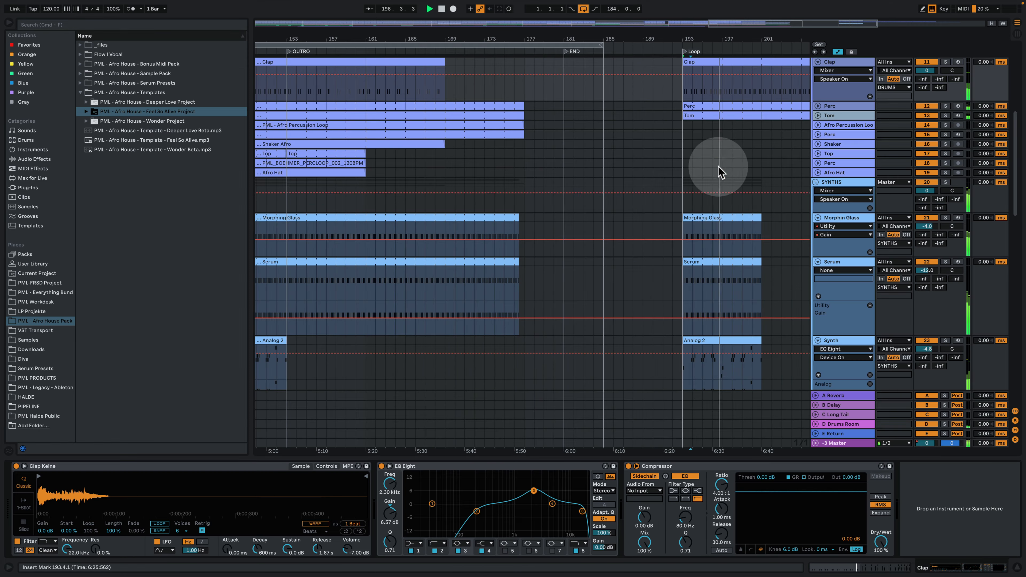
scroll(740, 196, up, 5)
key(space)
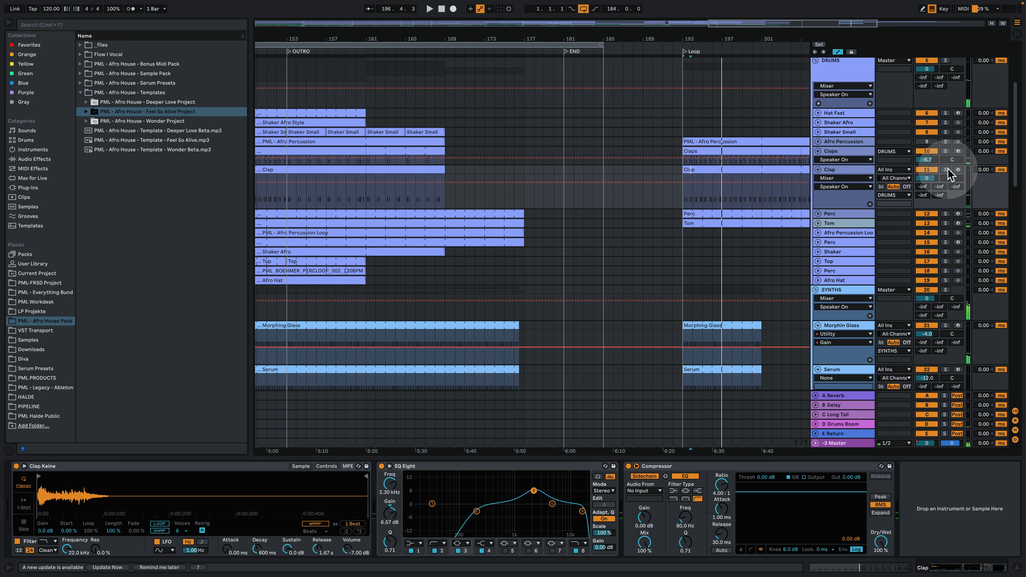
- Solo the Clap track and play it to hear the clap on its own
click(945, 169)
click(840, 176)
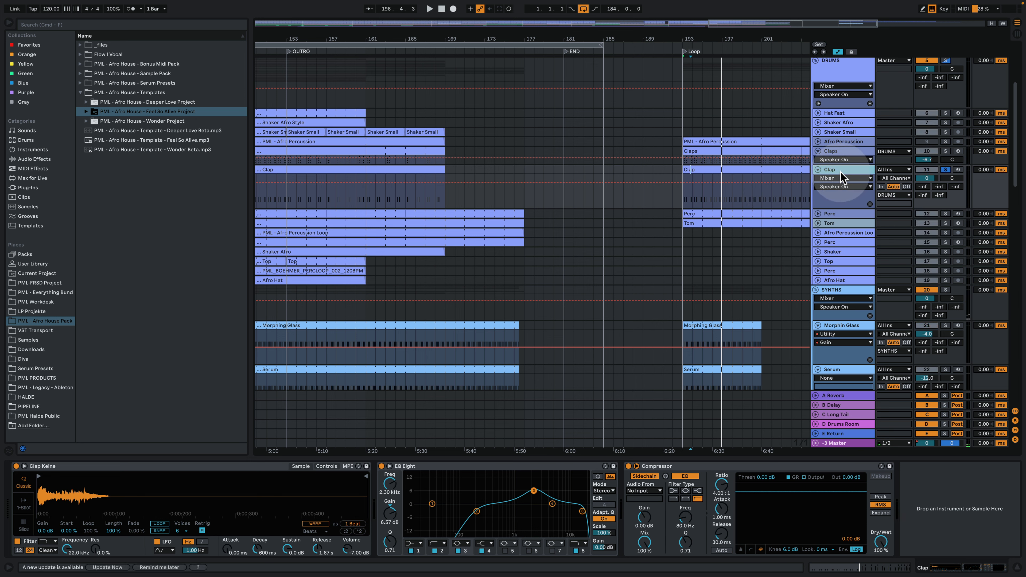
key(space)
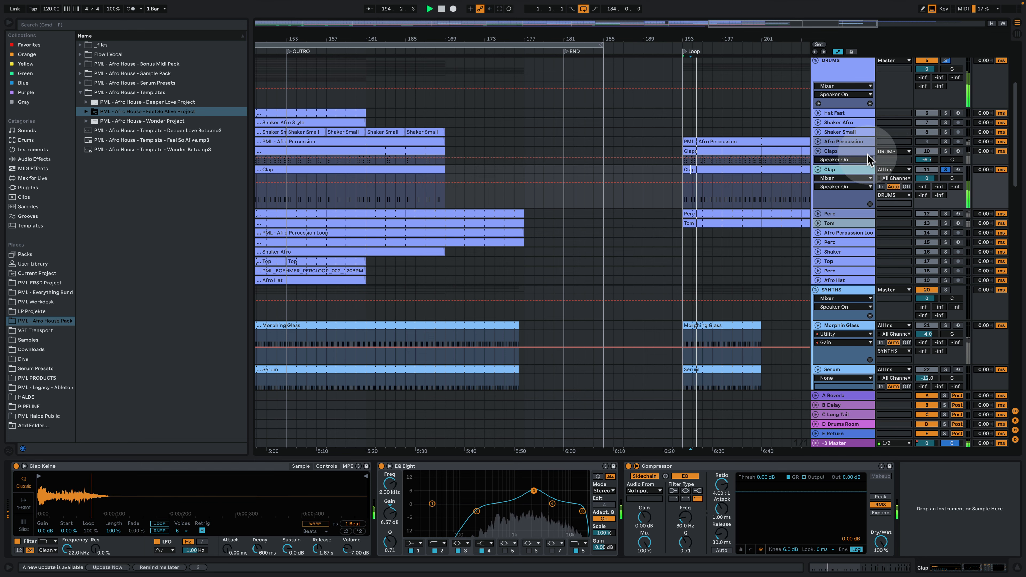
- Solo the Claps track, open its bar 193 clip, and examine the slightly offset layered clap notes during playback
click(855, 151)
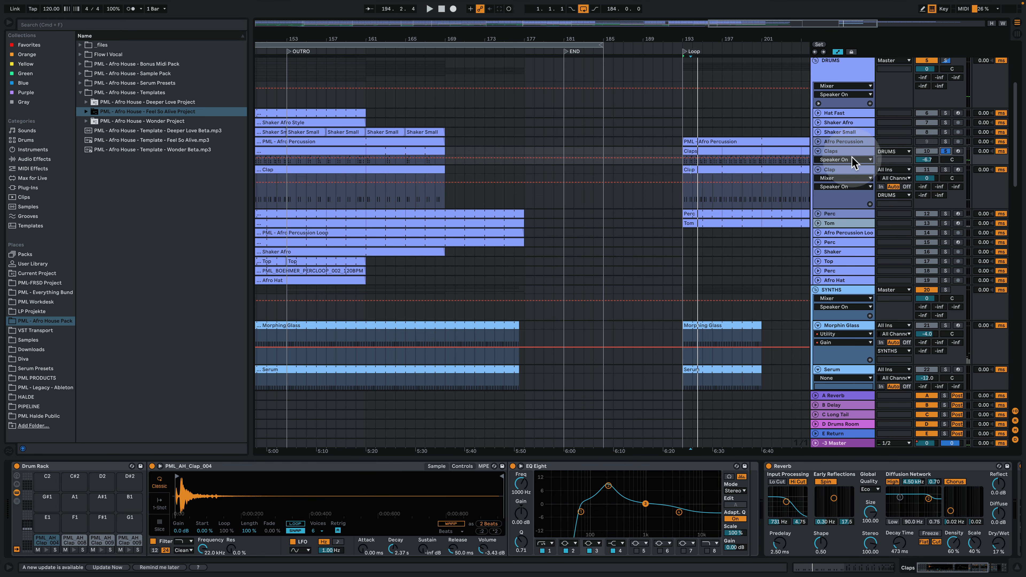
double_click(697, 155)
key(space)
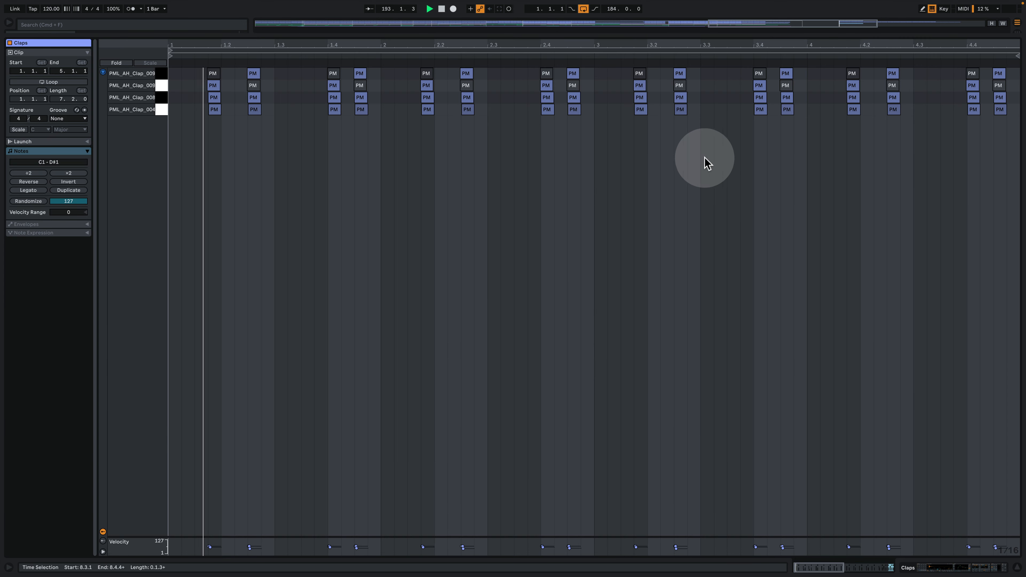
key(space)
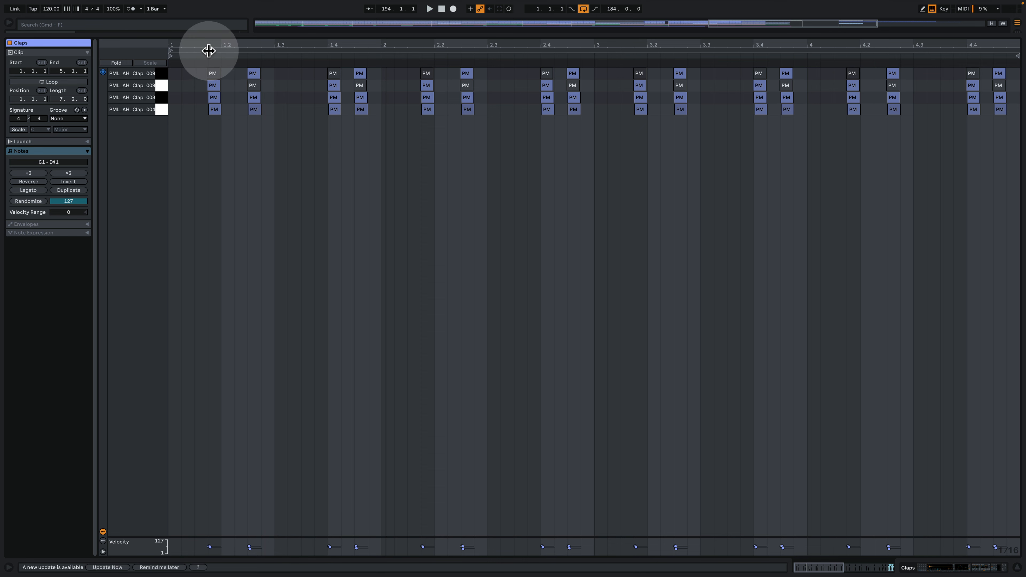
drag(204, 44, 332, 93)
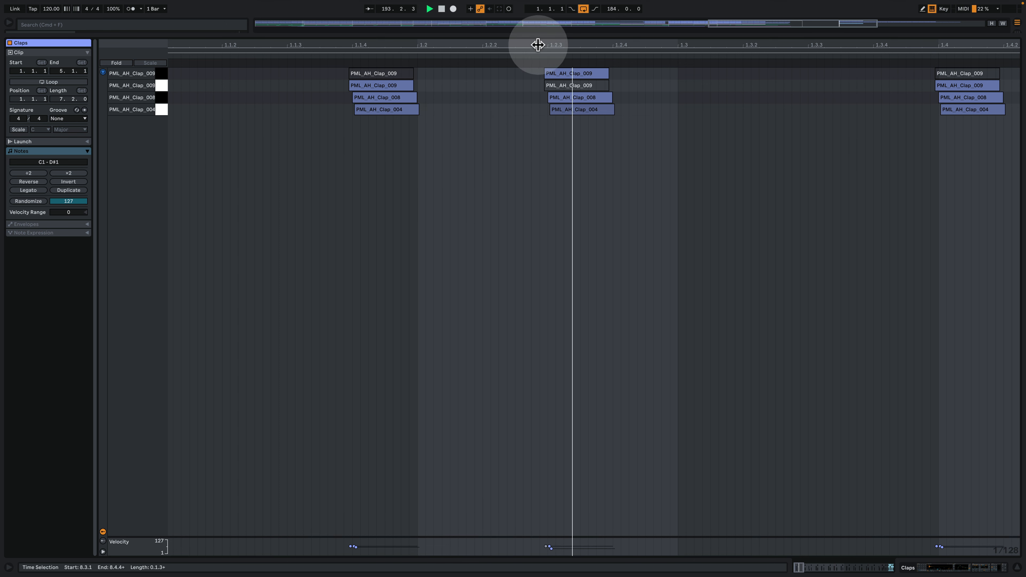
drag(545, 42, 545, 8)
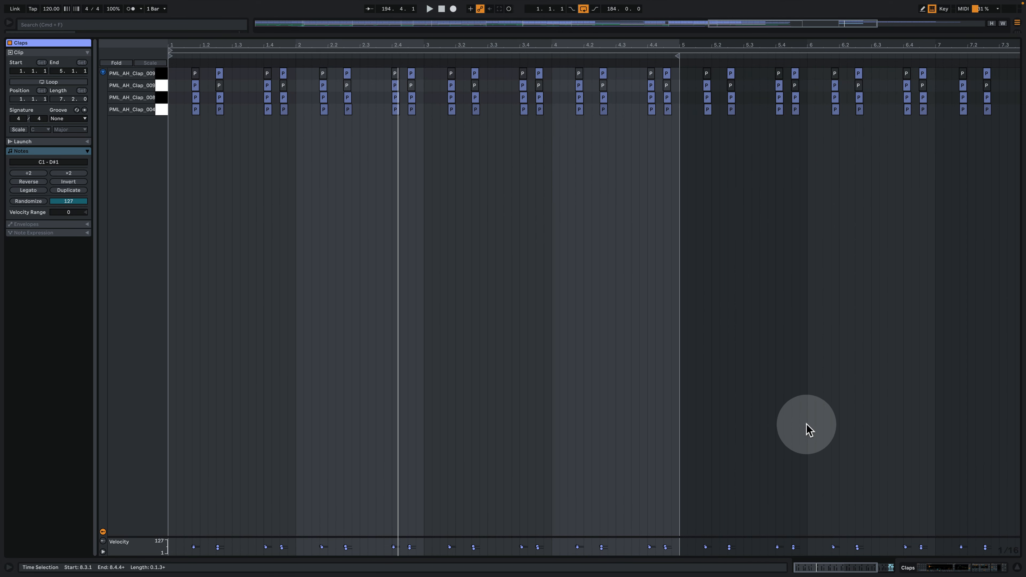
click(945, 566)
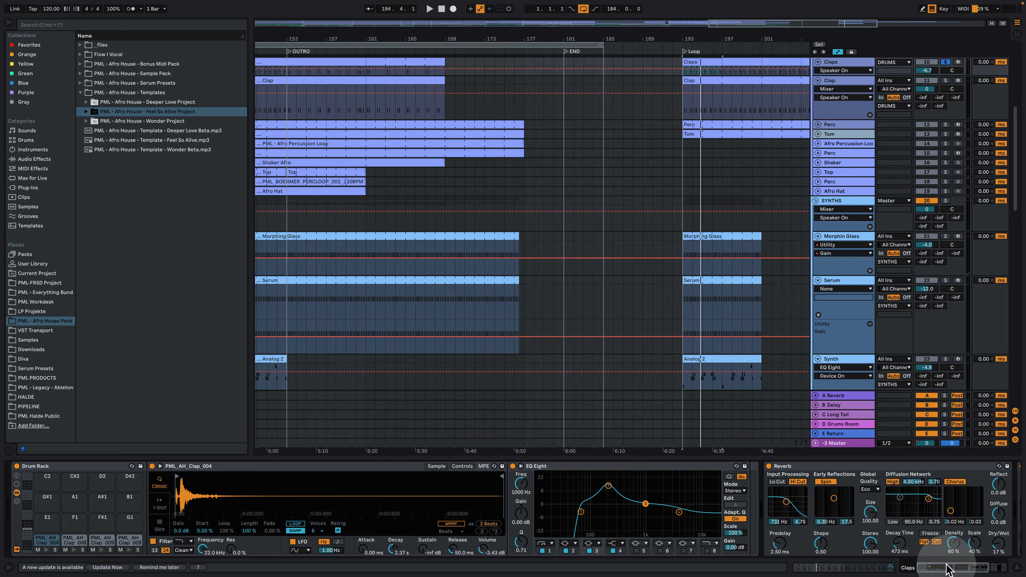
- Expand the PML - Afro House - Sample Pack folder and its One Shots folder in the browser
scroll(719, 258, up, 4)
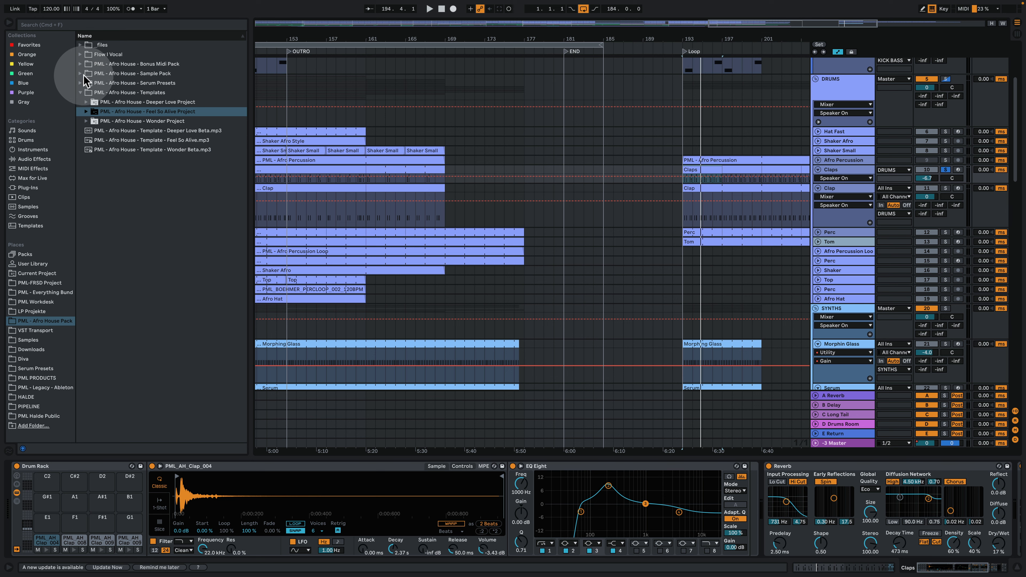
click(83, 74)
click(87, 92)
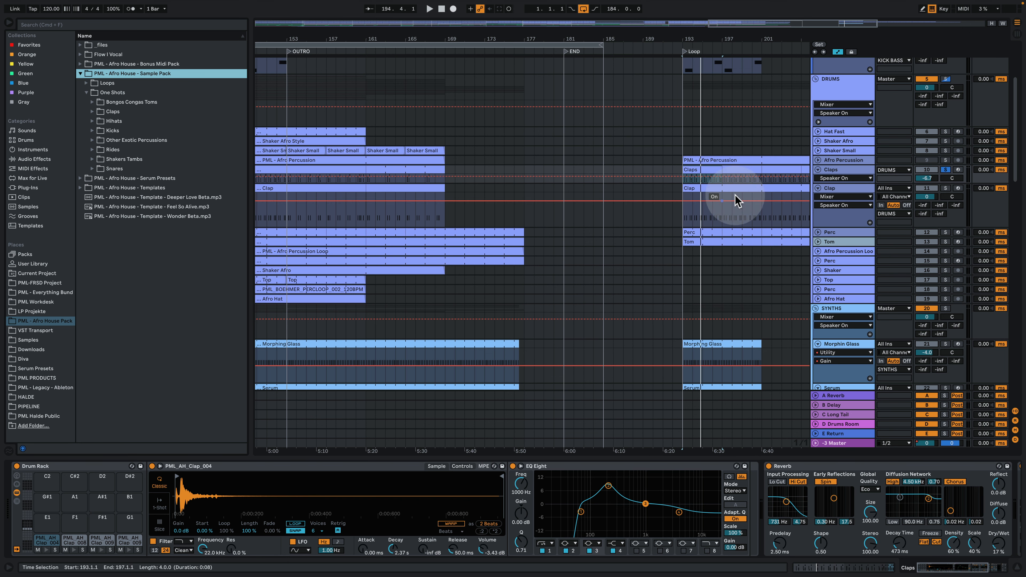
- Unfold and solo the Perc track of the DRUMS group and play it from bar 193
click(818, 232)
click(945, 232)
click(837, 233)
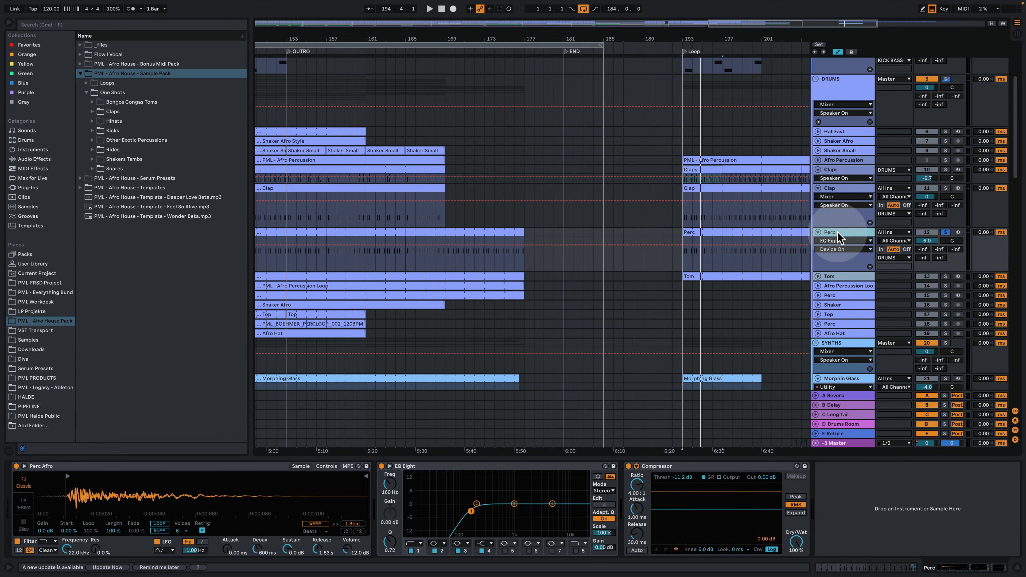
click(700, 231)
key(space)
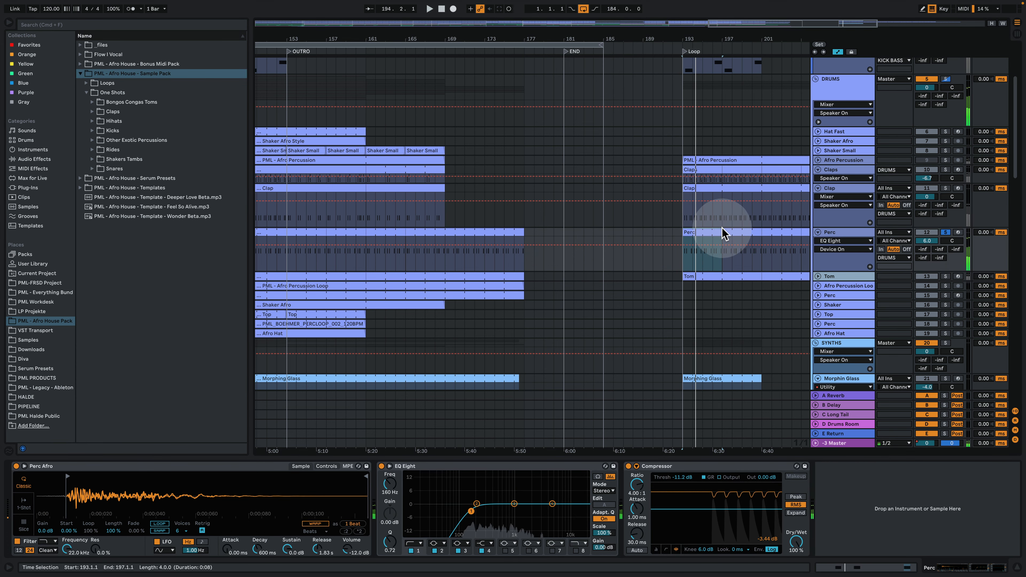
- Open the Perc clip in the loop section, play its one-bar C3 pattern, and return to the track's devices
key(space)
double_click(723, 230)
click(353, 285)
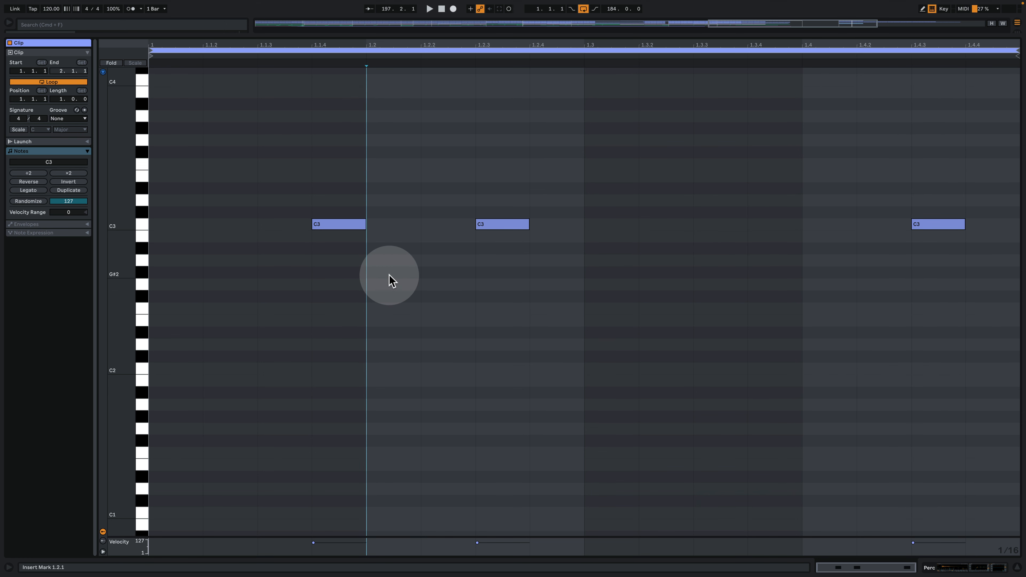
key(space)
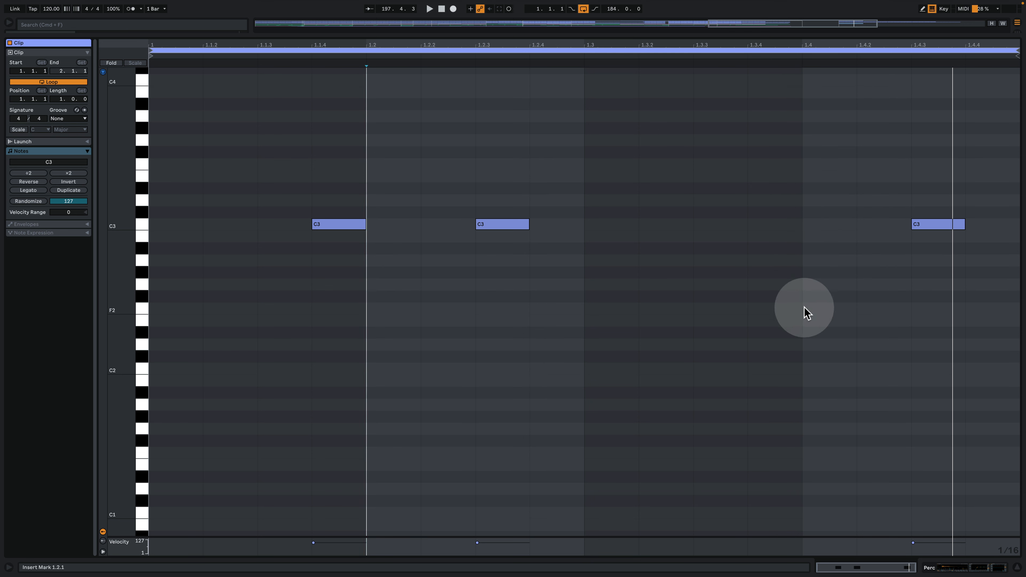
click(955, 569)
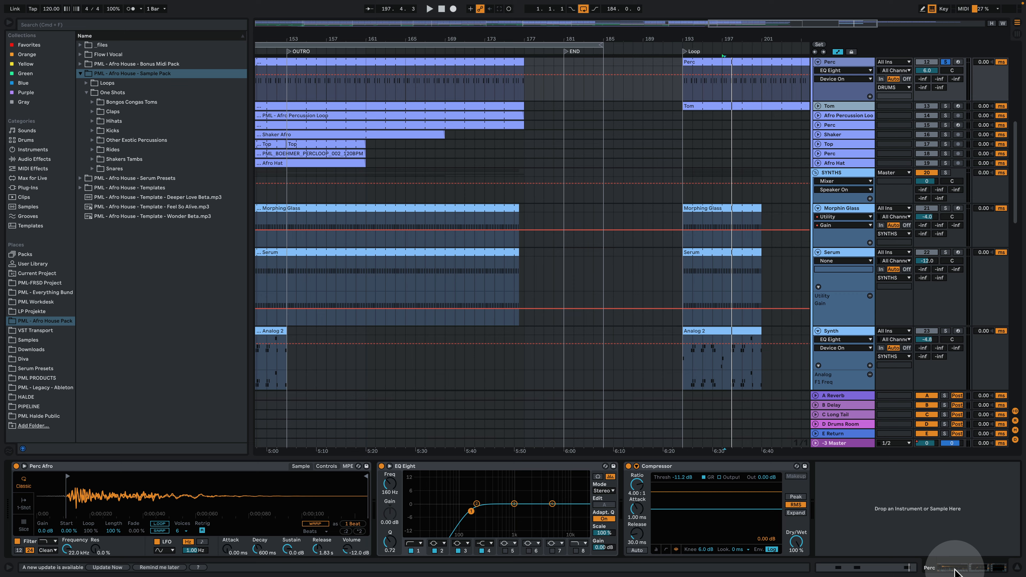
scroll(874, 190, up, 5)
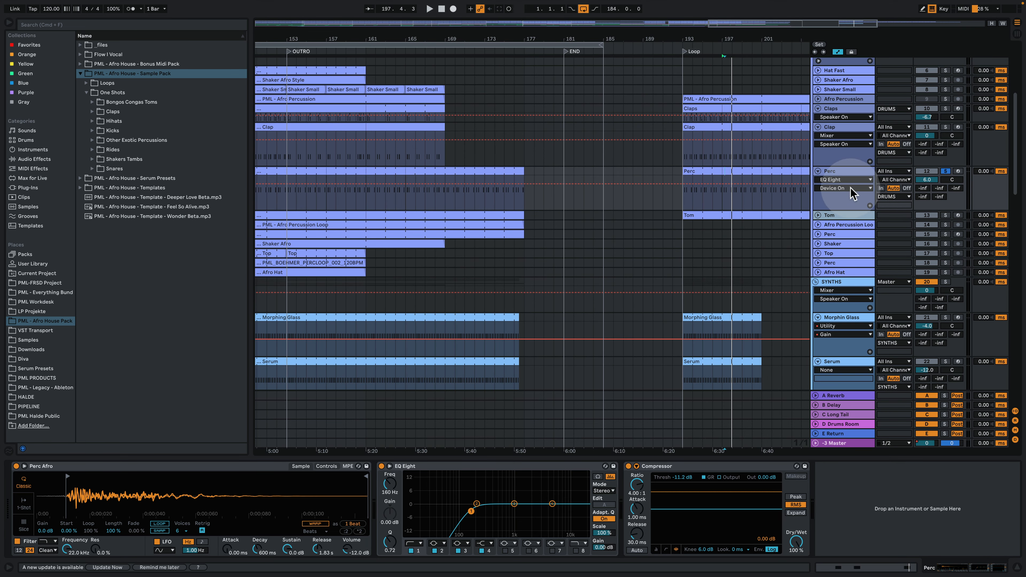
- Unfold and solo the Tom track and play it with its devices shown
click(846, 217)
click(818, 215)
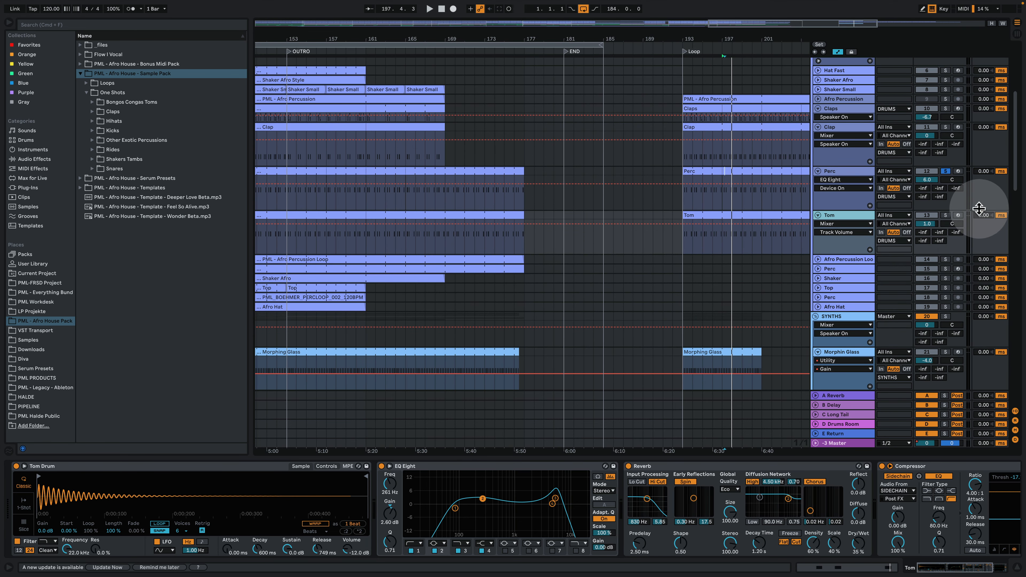
click(946, 216)
click(852, 222)
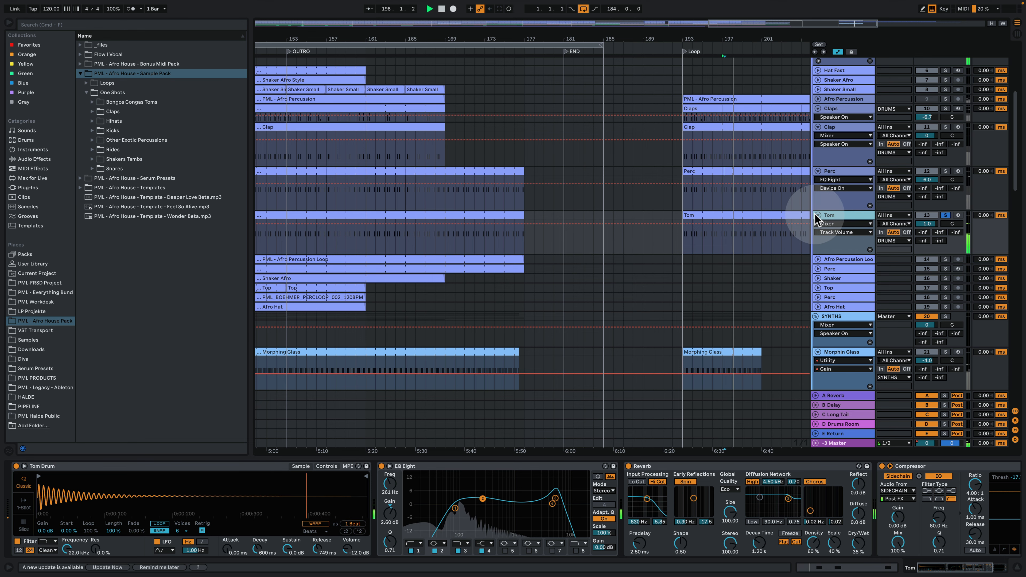
- Open the Tom clips at bar 201 and at the start of the loop to examine their two-bar C3 note pattern
click(766, 214)
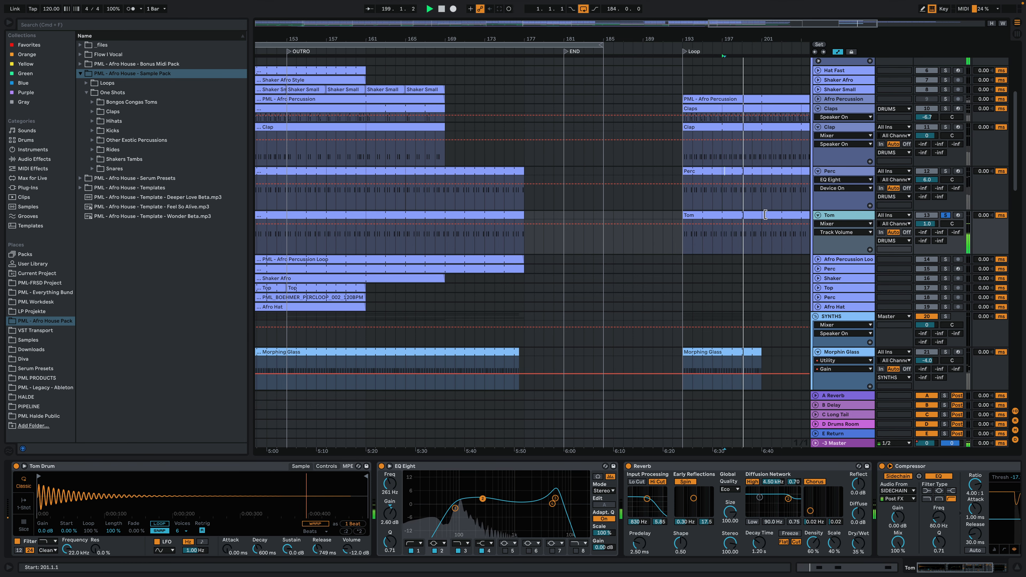
double_click(765, 214)
click(602, 218)
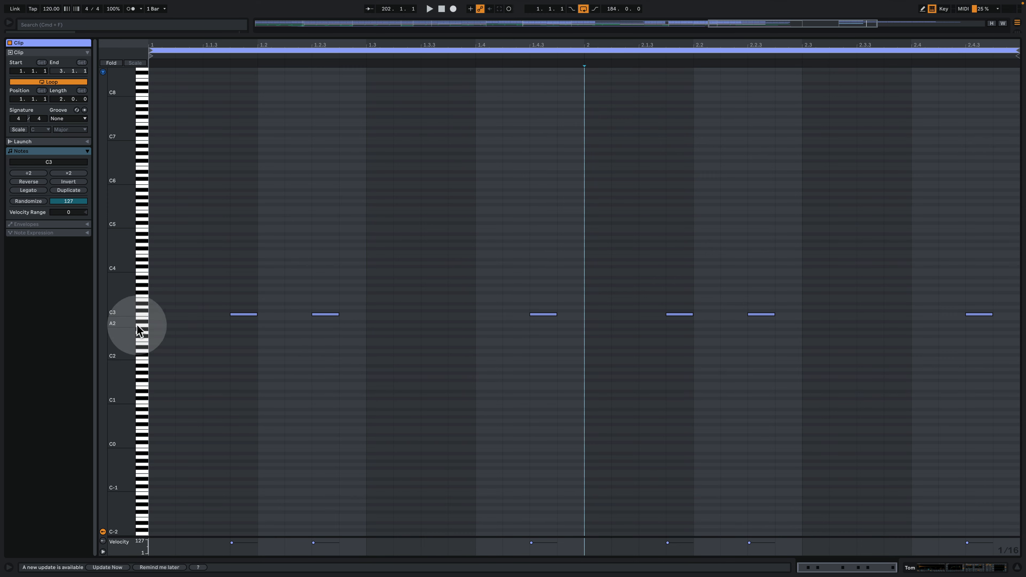
mouse_move(137, 328)
mouse_down()
mouse_move(109, 328)
mouse_move(117, 325)
mouse_up()
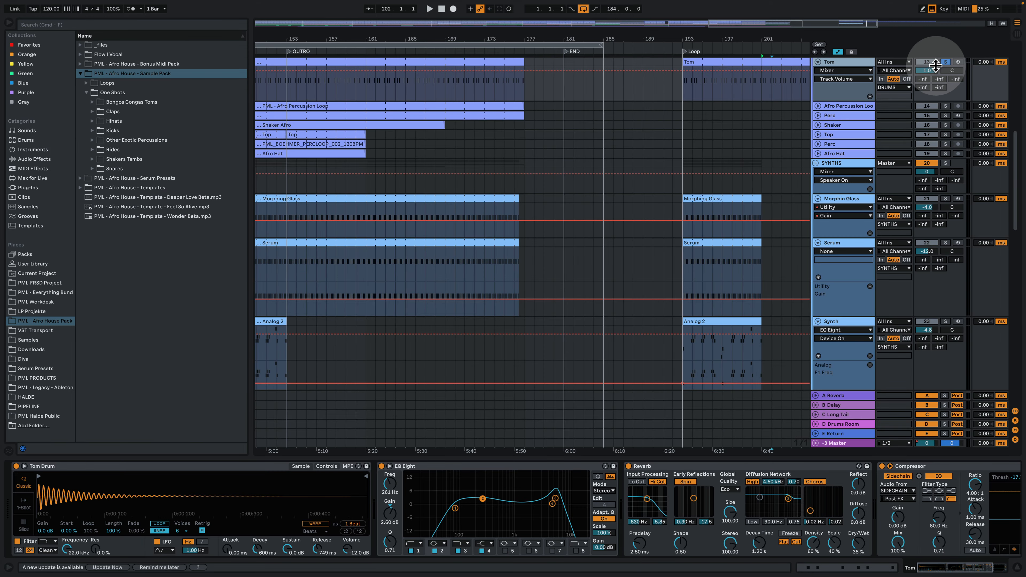
click(715, 62)
double_click(707, 62)
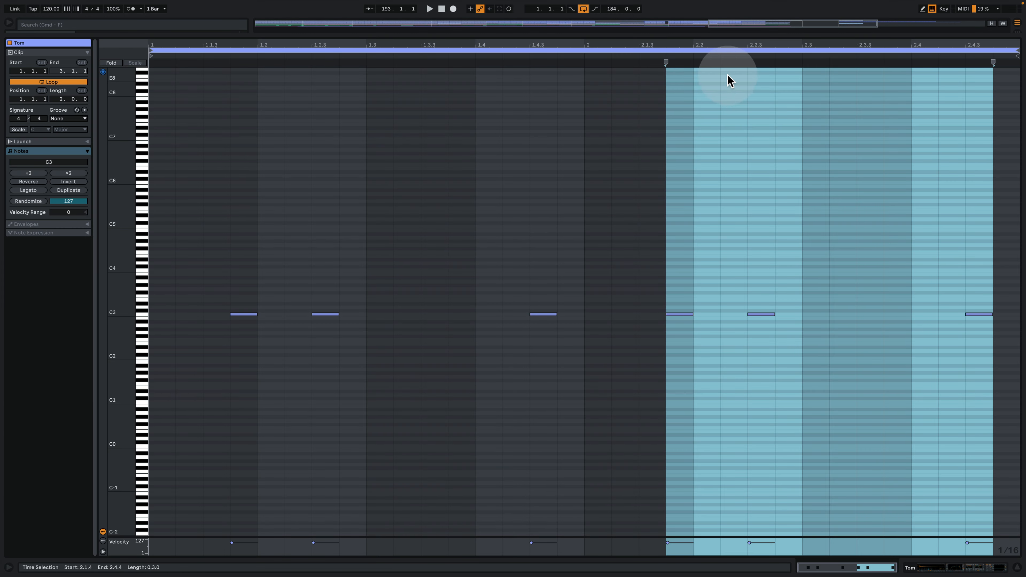
- Play the Tom clip's two-bar pattern in the note editor and return to the Tom track's devices
key(space)
click(521, 211)
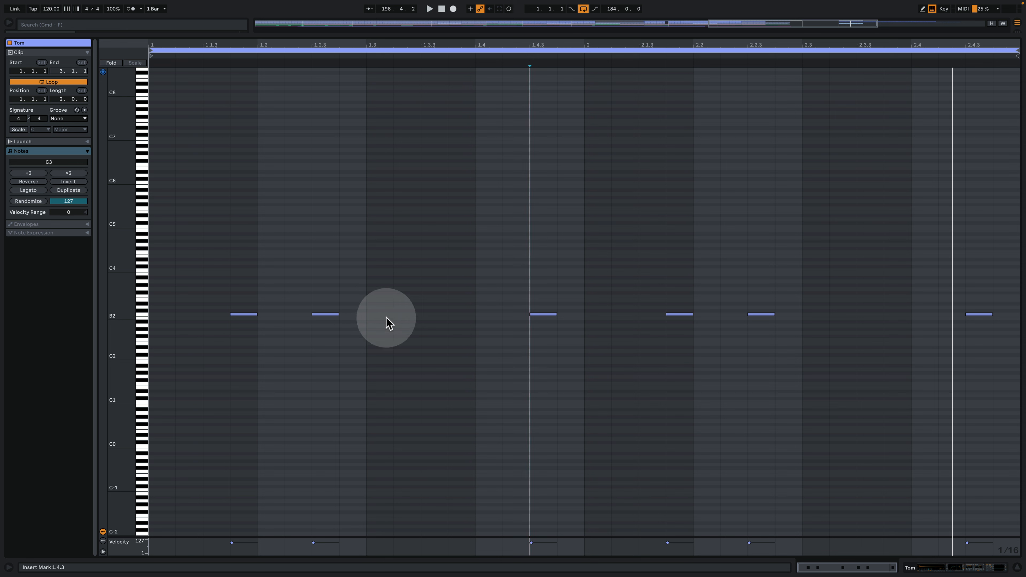
key(space)
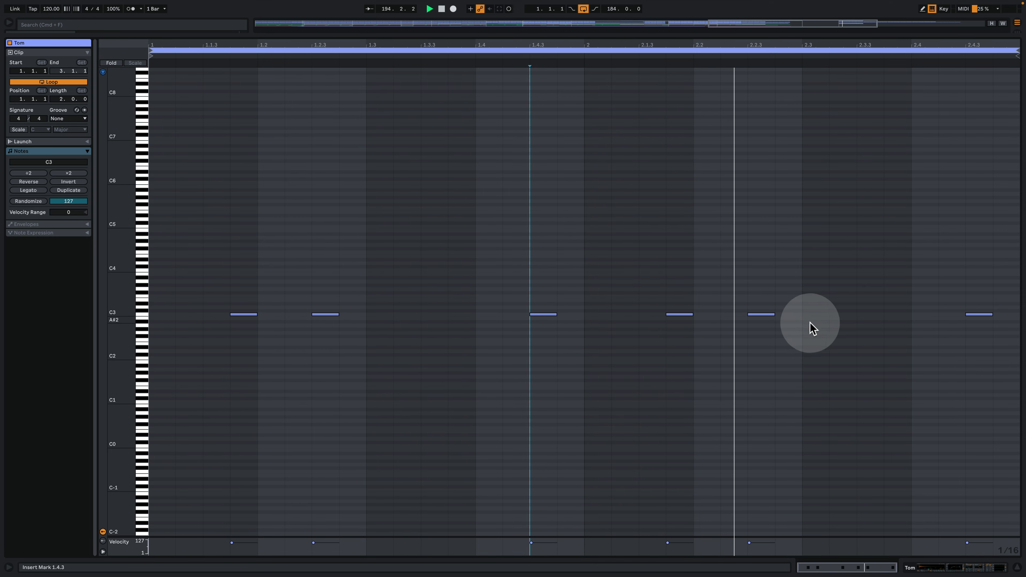
click(943, 567)
scroll(723, 165, up, 10)
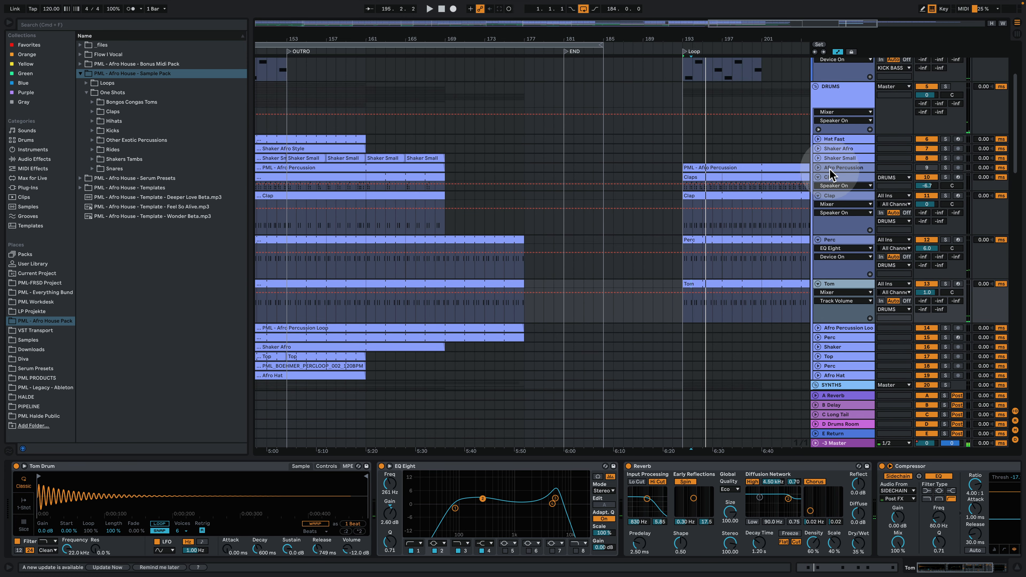
- Unfold and solo the Afro Percussion track and play it from bar 193 with its devices shown
click(818, 168)
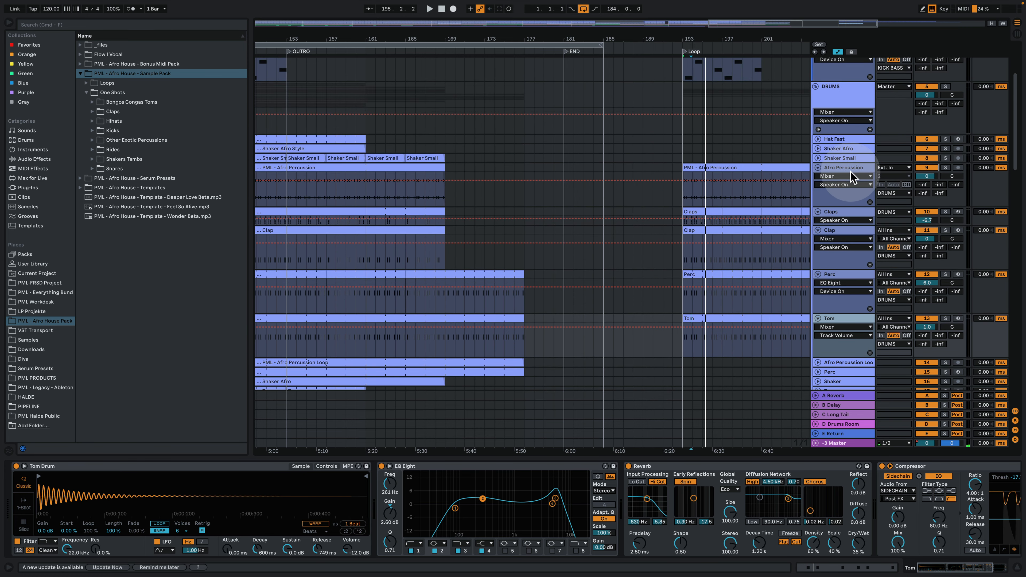
click(859, 169)
click(948, 168)
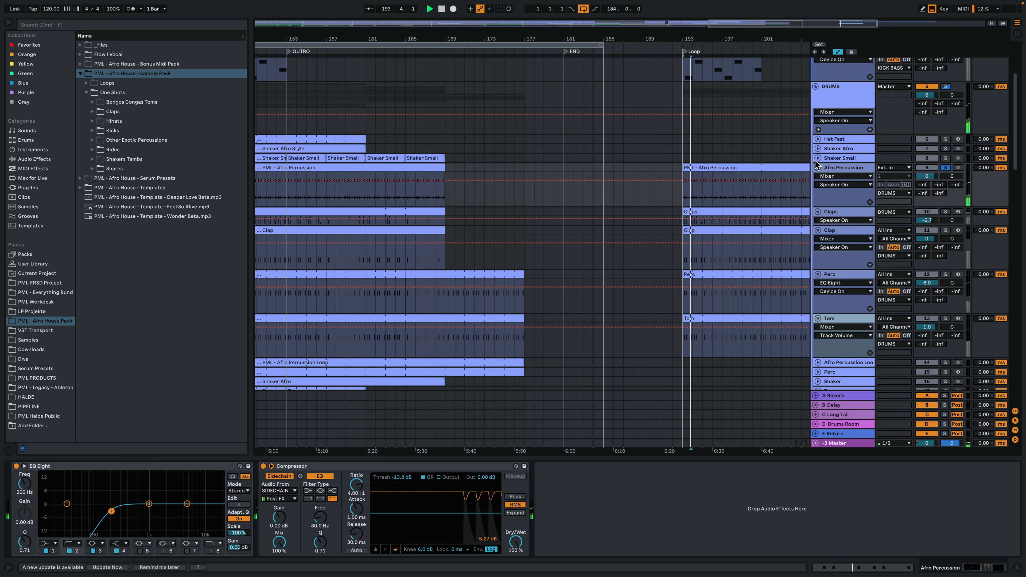
click(945, 168)
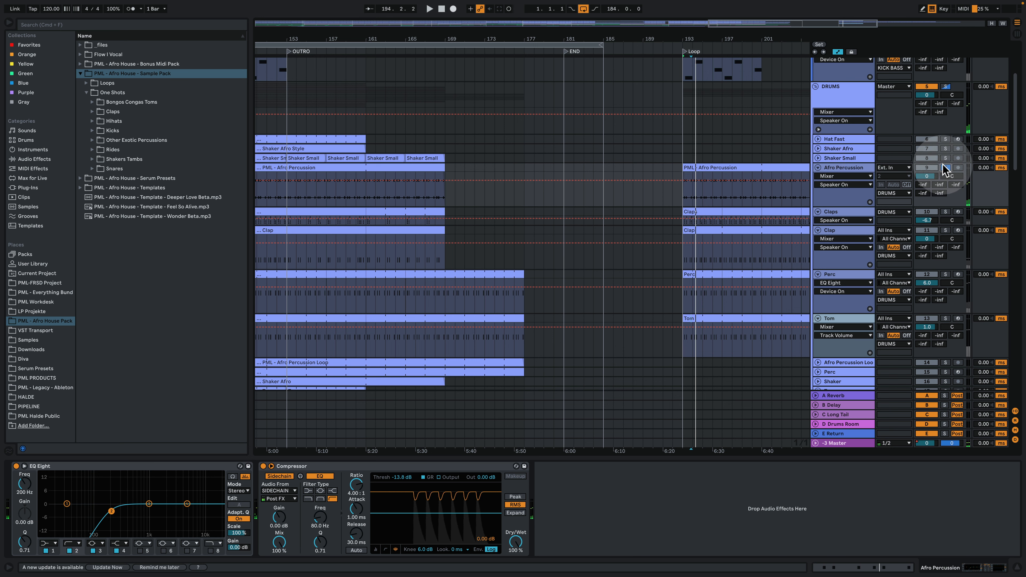
- Add the Perc, Tom, Clap and Claps tracks to the soloed Afro Percussion and play them together from bar 193
click(945, 274)
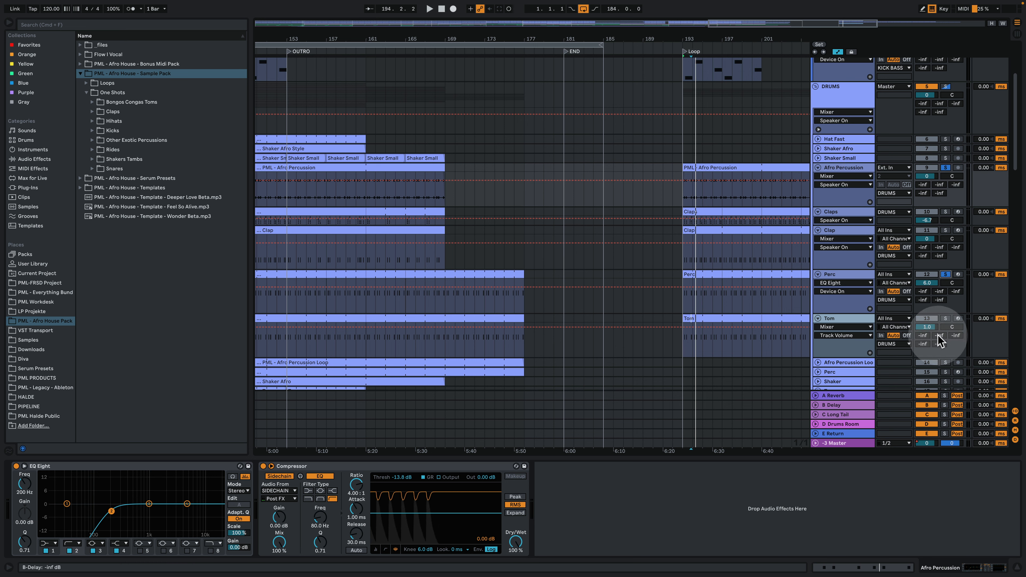
click(946, 318)
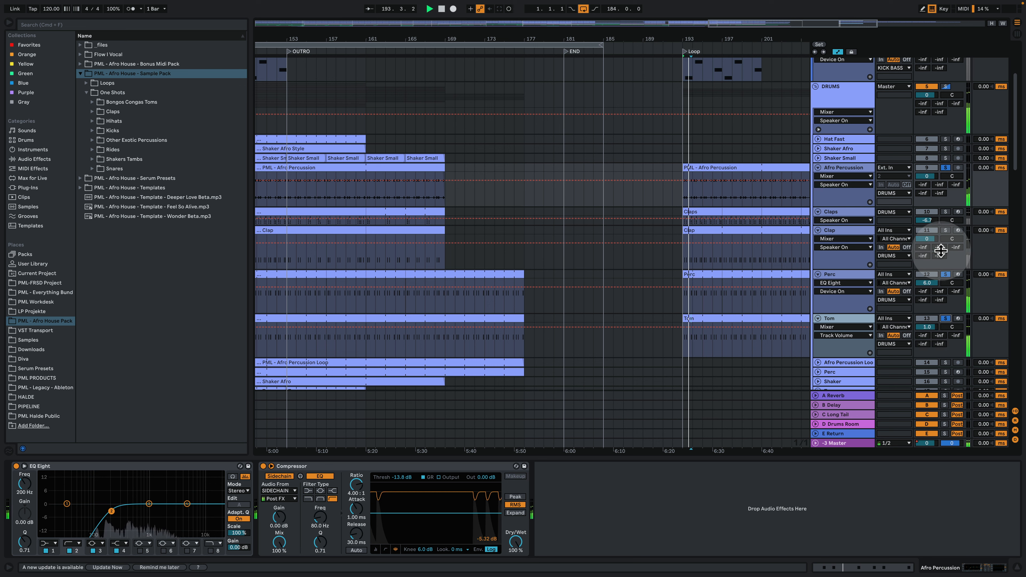
click(945, 230)
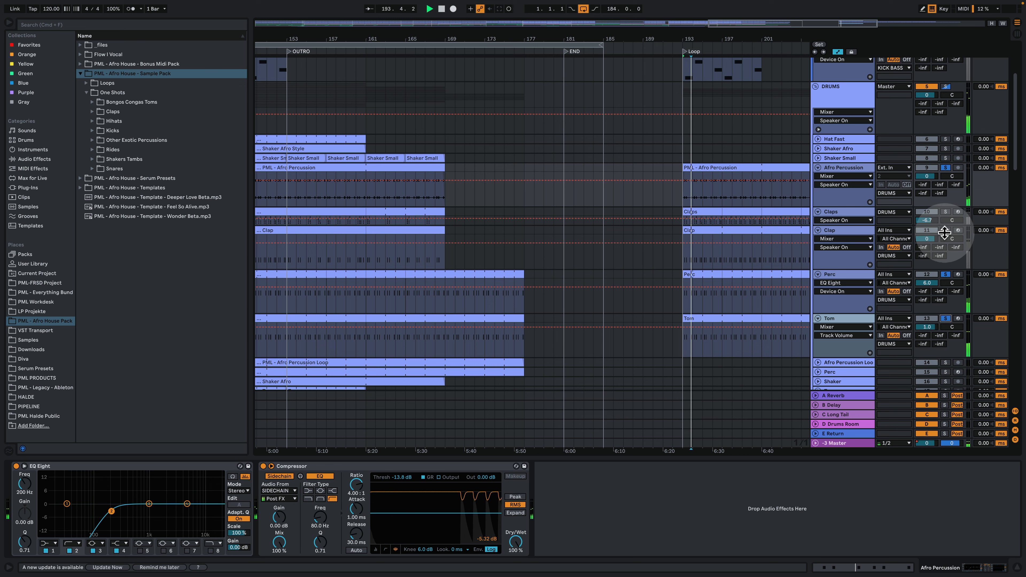
click(945, 212)
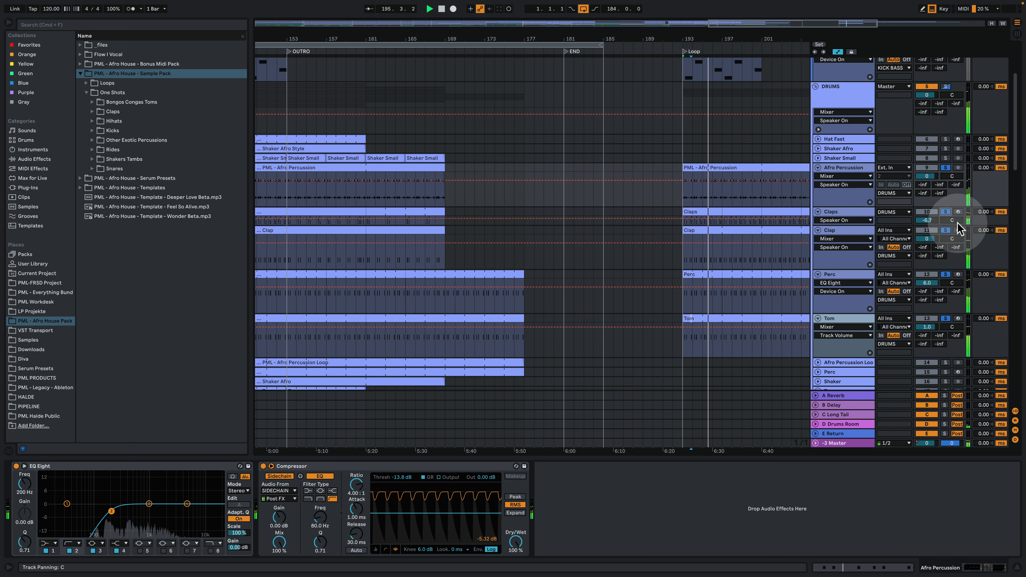
- Examine the Claps track's sampler, EQ Eight, Reverb, Drum Buss and Utility, and play the loop from bar 193 without any solo
click(873, 215)
drag(932, 570, 950, 569)
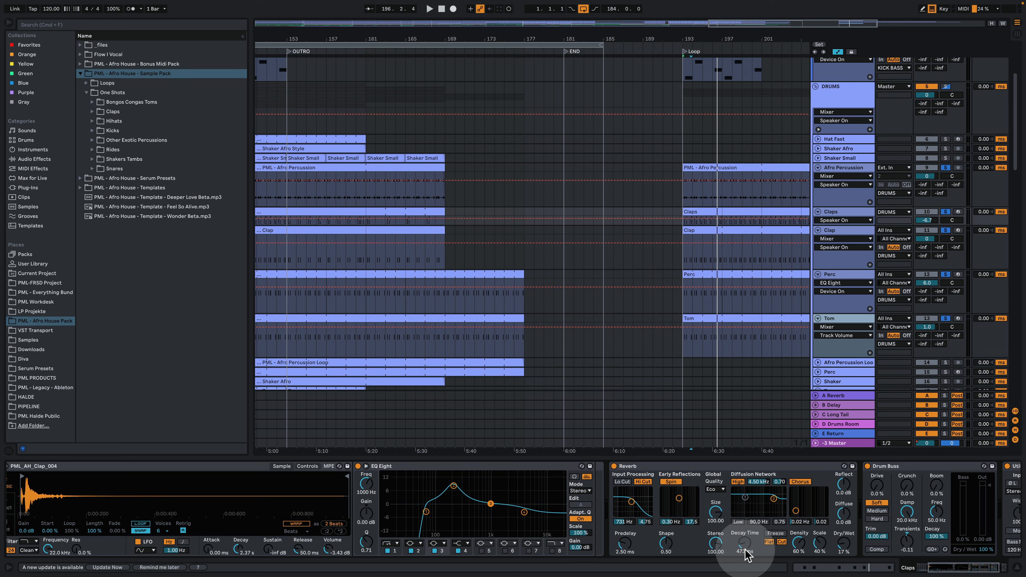
scroll(957, 558, right, 4)
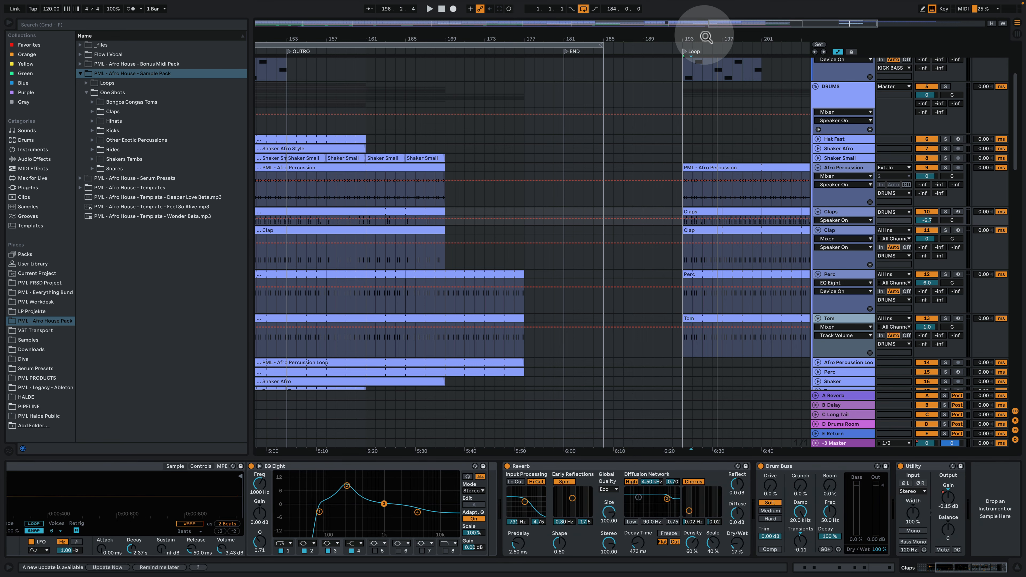
drag(701, 40, 676, 37)
key(space)
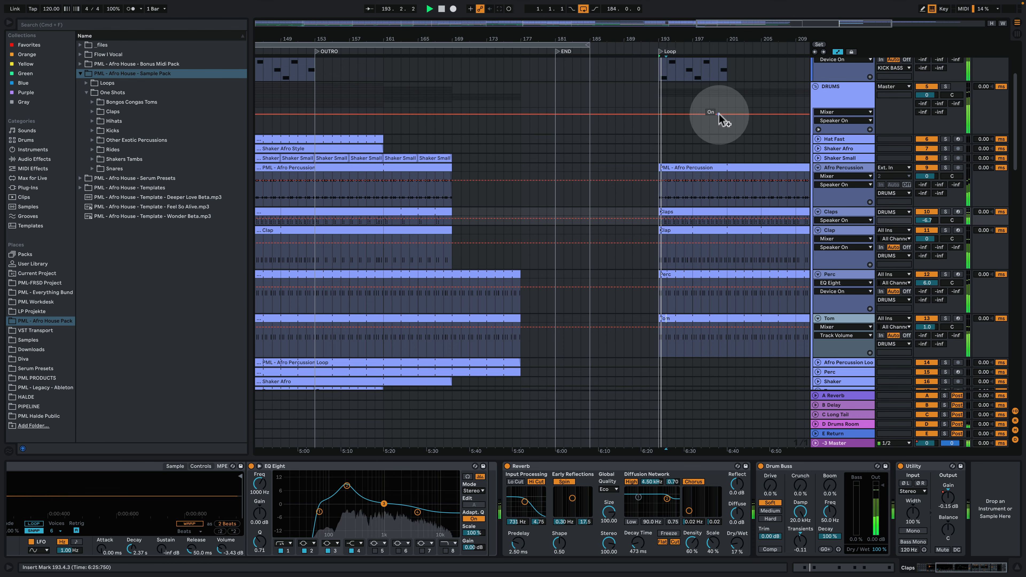
- Copy the Shaker Afro Style and Shaker Small clips into the loop section starting at bar 193
scroll(686, 174, up, 3)
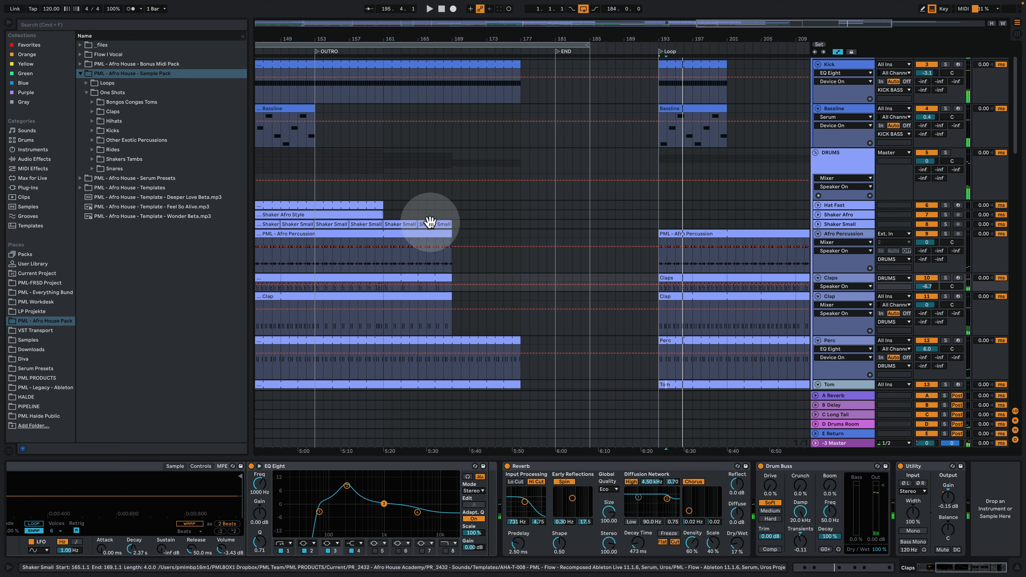
drag(478, 227, 667, 226)
scroll(760, 212, down, 5)
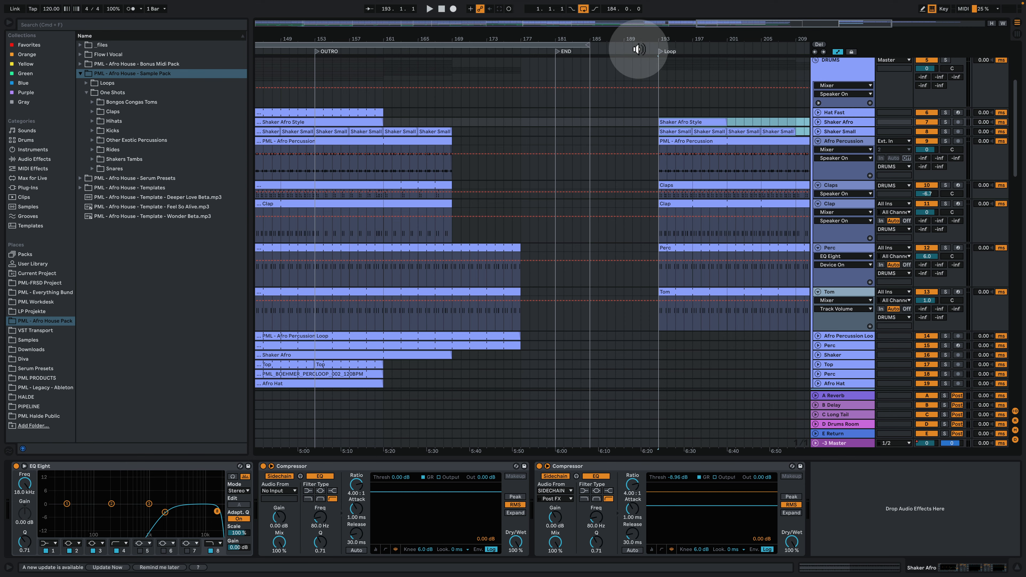
- Copy the Shaker track's Shaker Afro clip from the DROP II section to the loop start at bar 193
drag(643, 37, 690, 12)
scroll(687, 93, down, 1)
drag(579, 338, 710, 337)
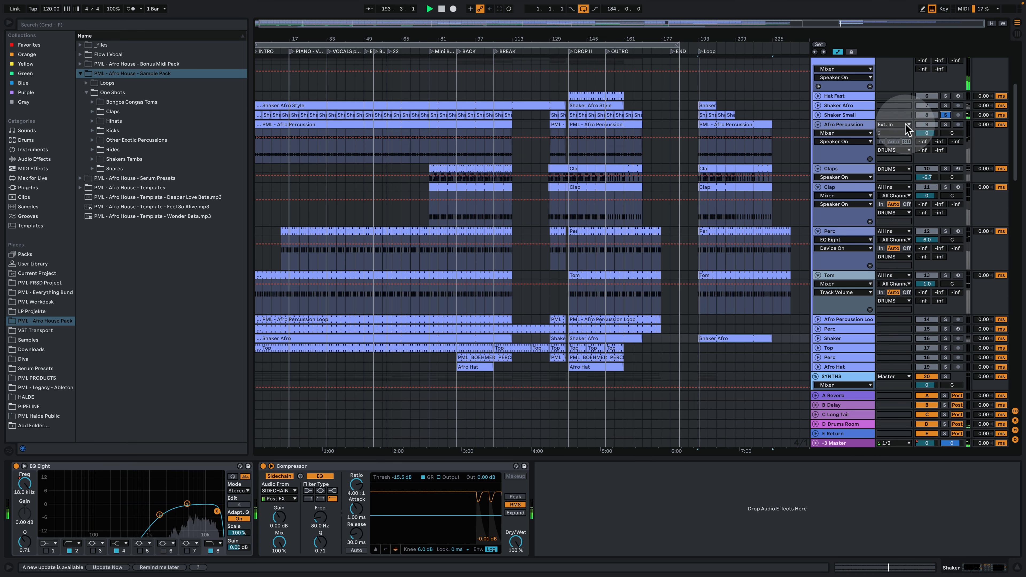
- Unfold the Shaker Small track and play it soloed from bar 193
key(space)
click(818, 115)
drag(706, 38, 653, 104)
key(space)
click(946, 115)
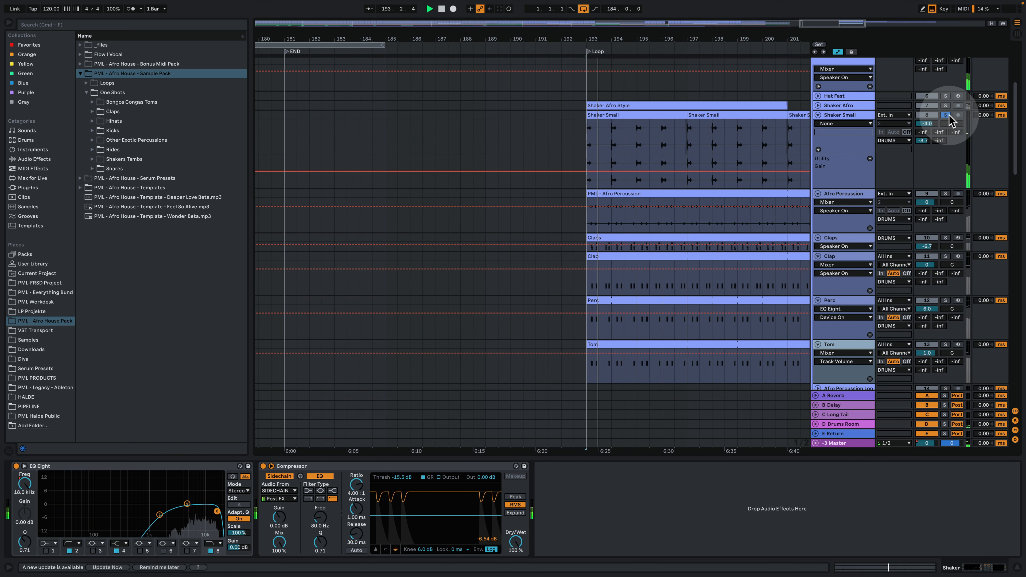
- Deactivate the Shaker Afro and Shaker tracks and play the loop from bar 193 with only Shaker Small added
click(926, 194)
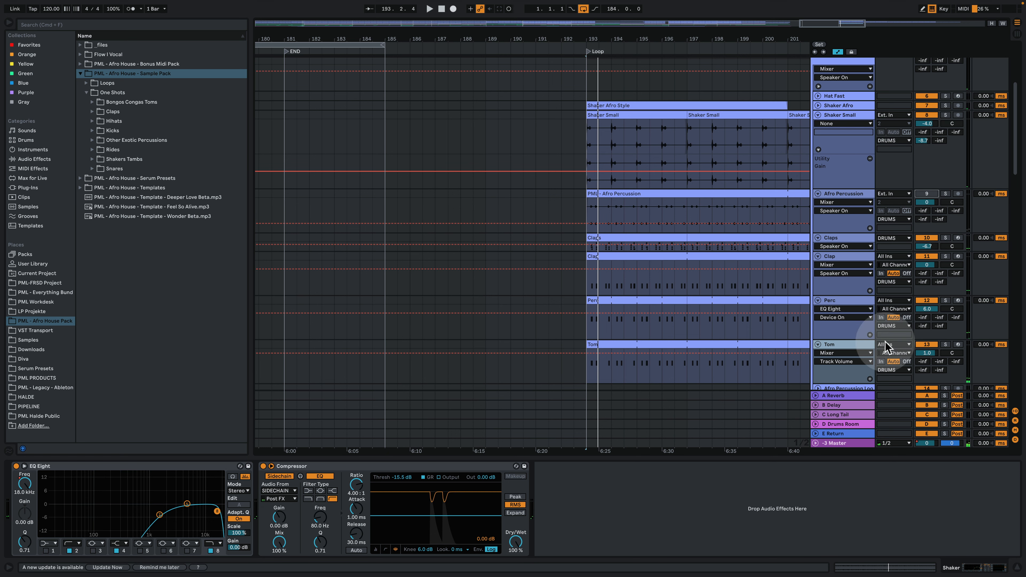
scroll(878, 291, down, 2)
scroll(941, 259, up, 3)
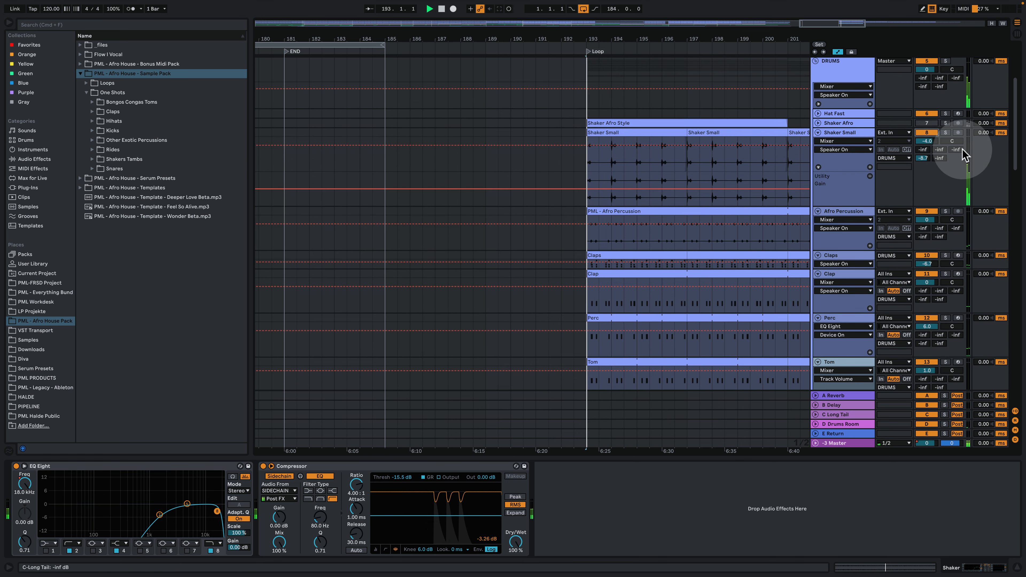
click(819, 129)
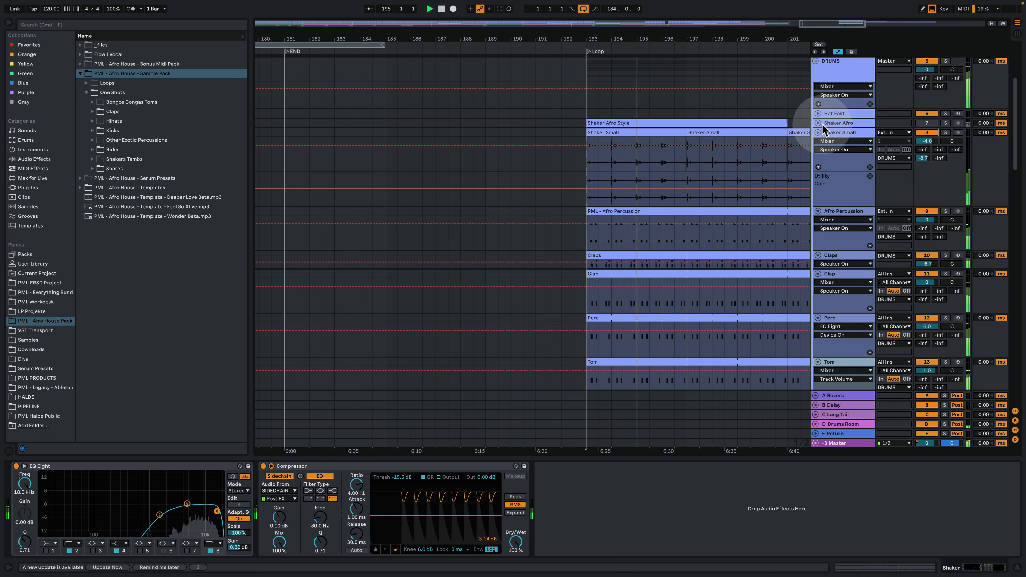
drag(653, 37, 536, 38)
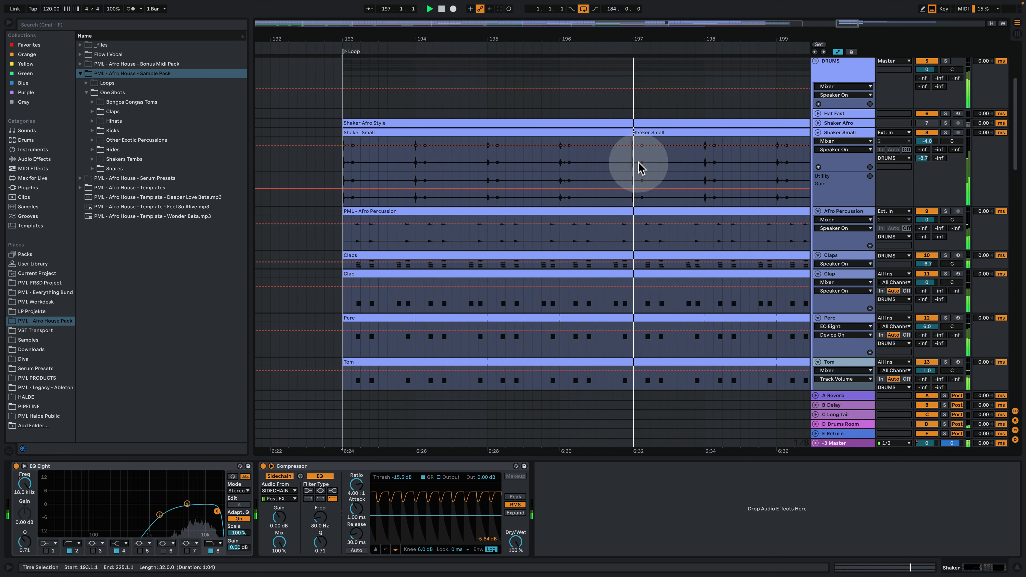
- Unfold and activate the Shaker Afro track and play the loop from bar 193 with its devices shown
click(837, 124)
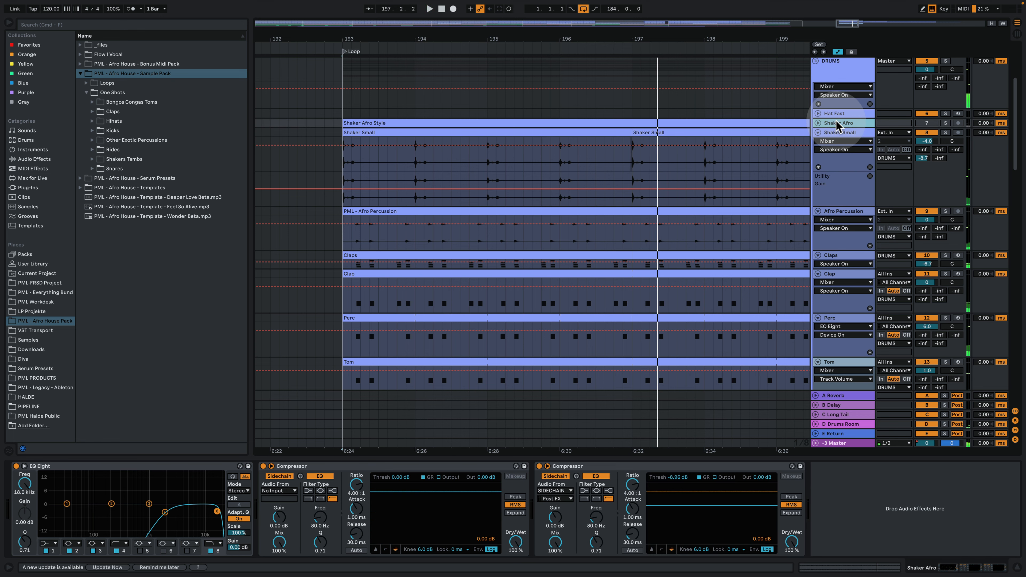
click(817, 123)
click(346, 153)
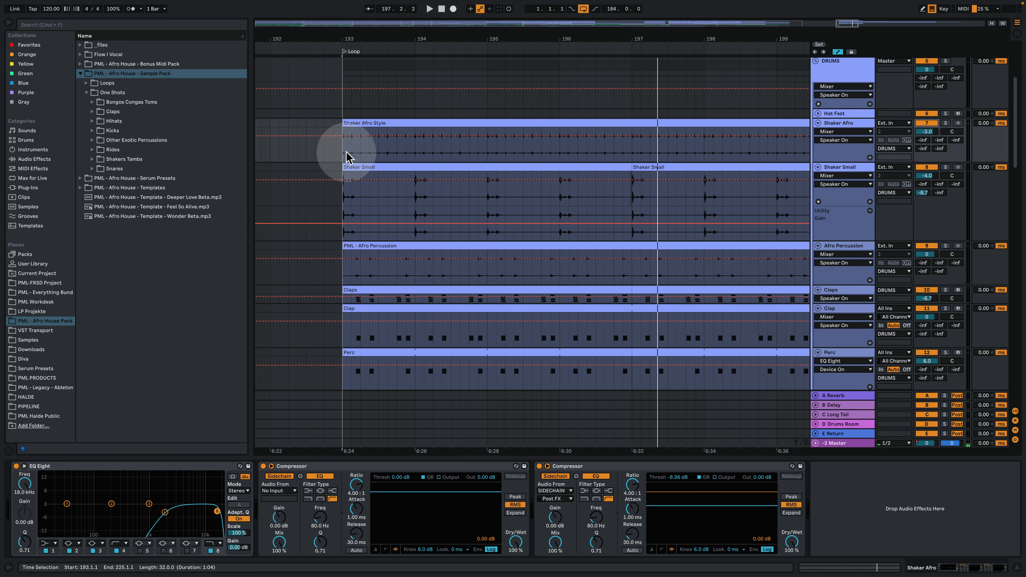
key(space)
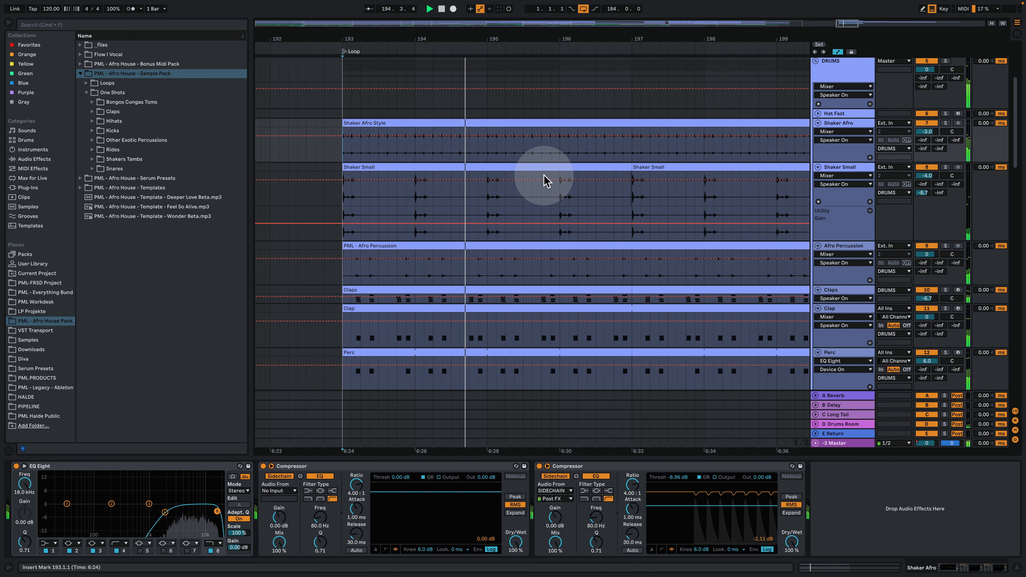
- Unfold the Shaker track holding the Shaker Afro clip and play it soloed from bar 193
scroll(573, 205, down, 2)
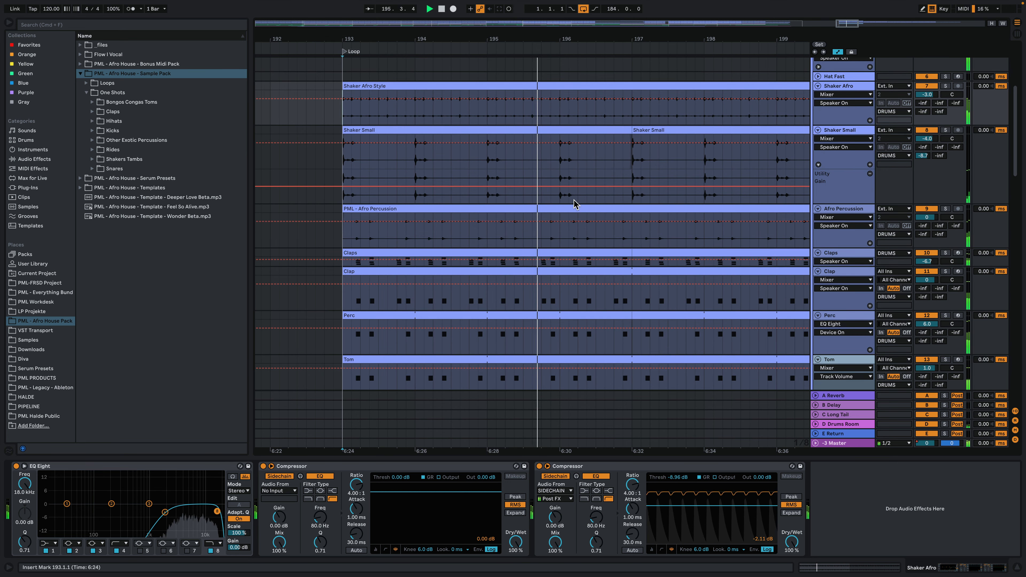
scroll(574, 210, down, 9)
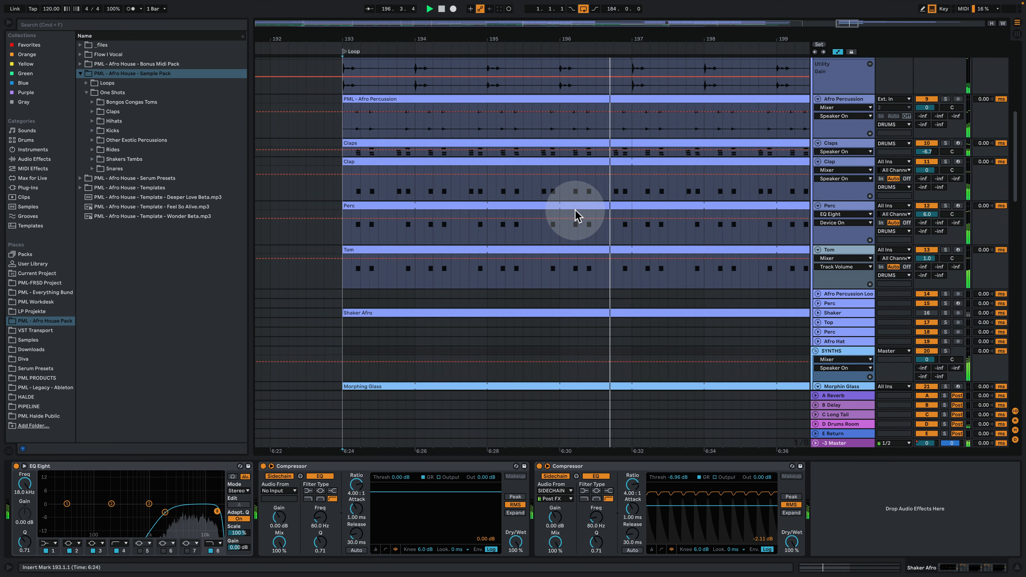
click(818, 245)
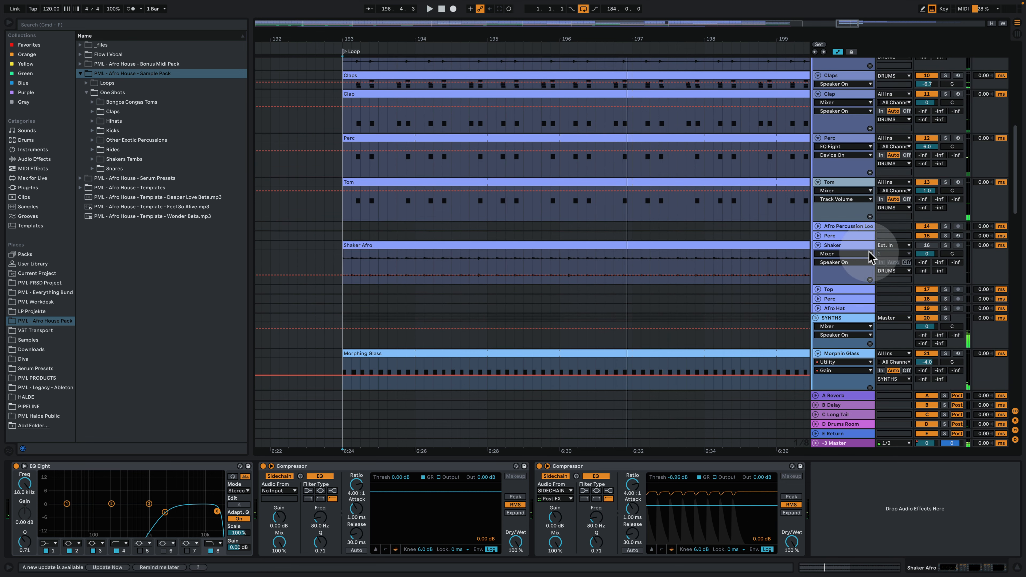
click(946, 245)
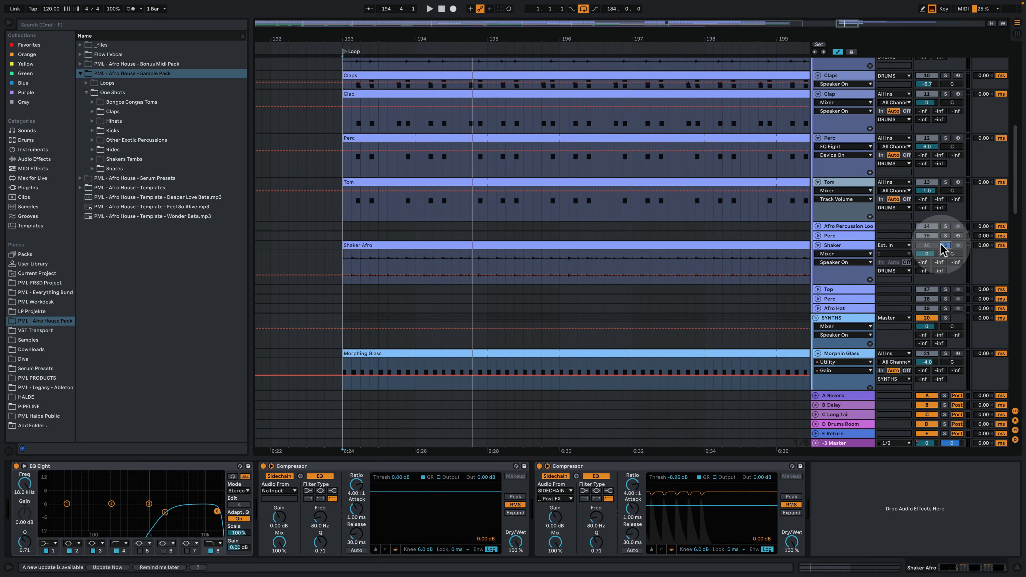
- Unsolo and activate the Shaker track and play the whole loop from bar 193 with the other drums and synths
click(946, 251)
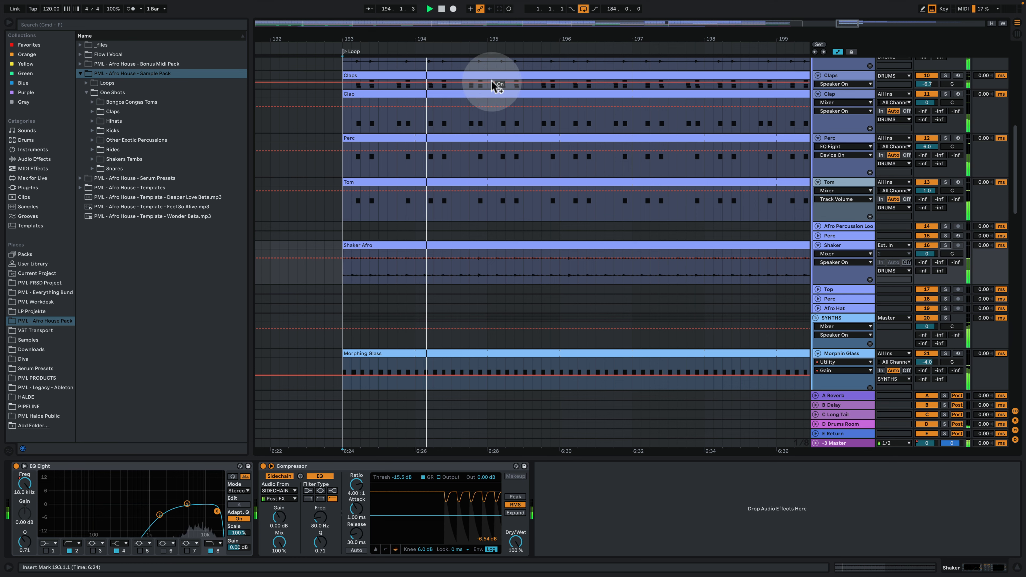
drag(496, 38, 709, 37)
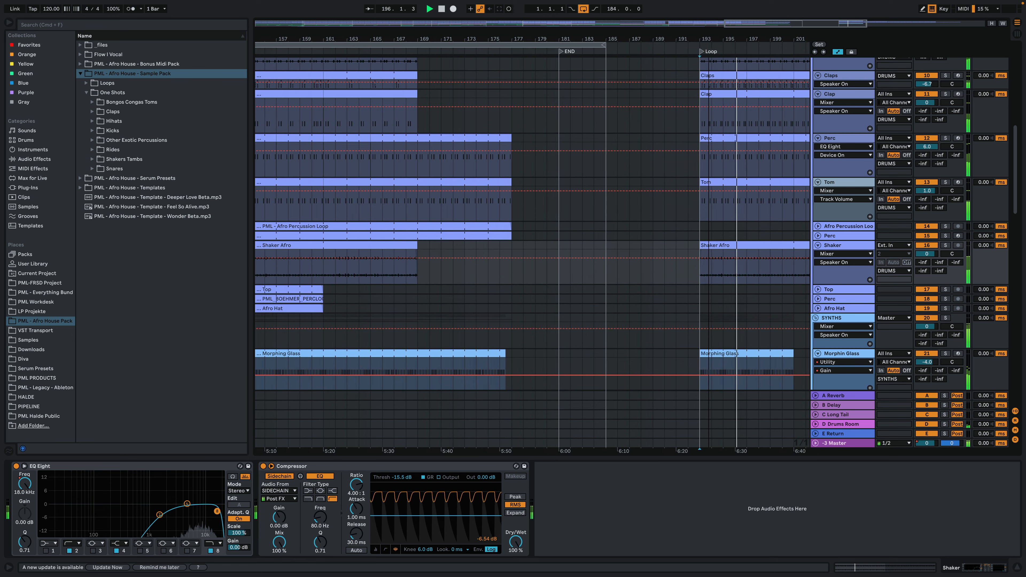
scroll(678, 298, down, 5)
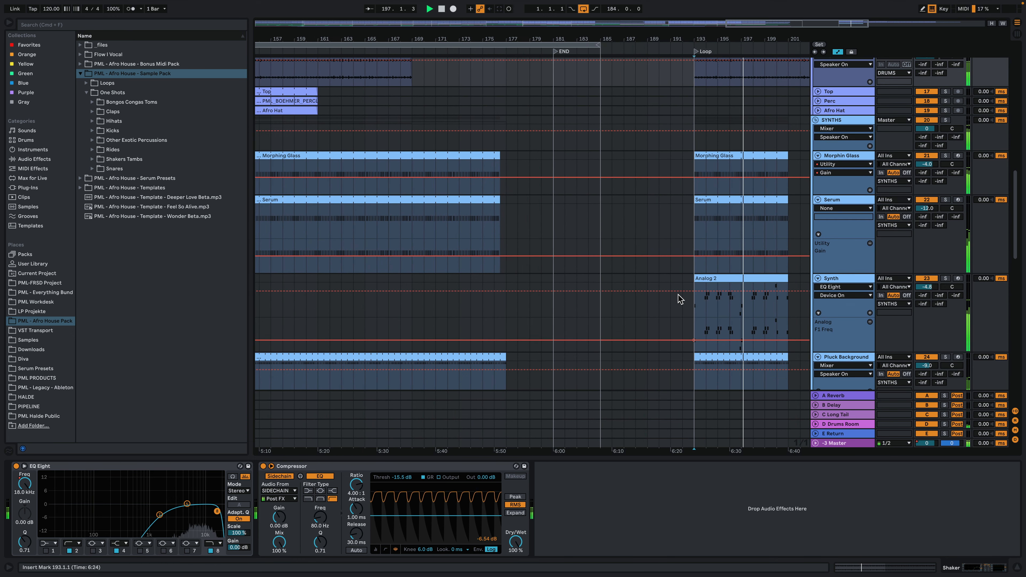
key(space)
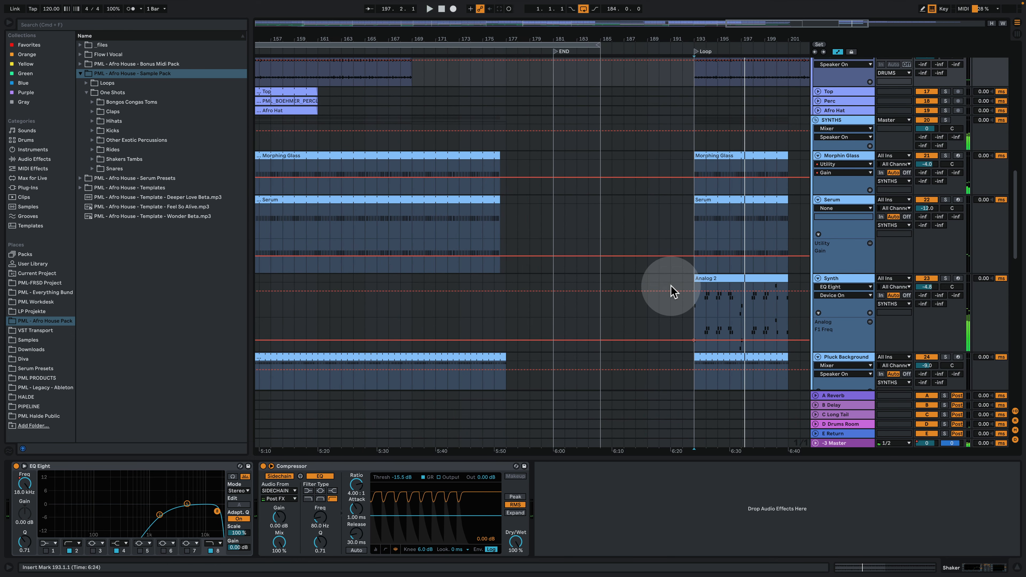
- Bring up the vocal phrase clip at bar 193 in 43 Group to examine it and its track's devices
scroll(671, 291, down, 3)
scroll(671, 289, down, 8)
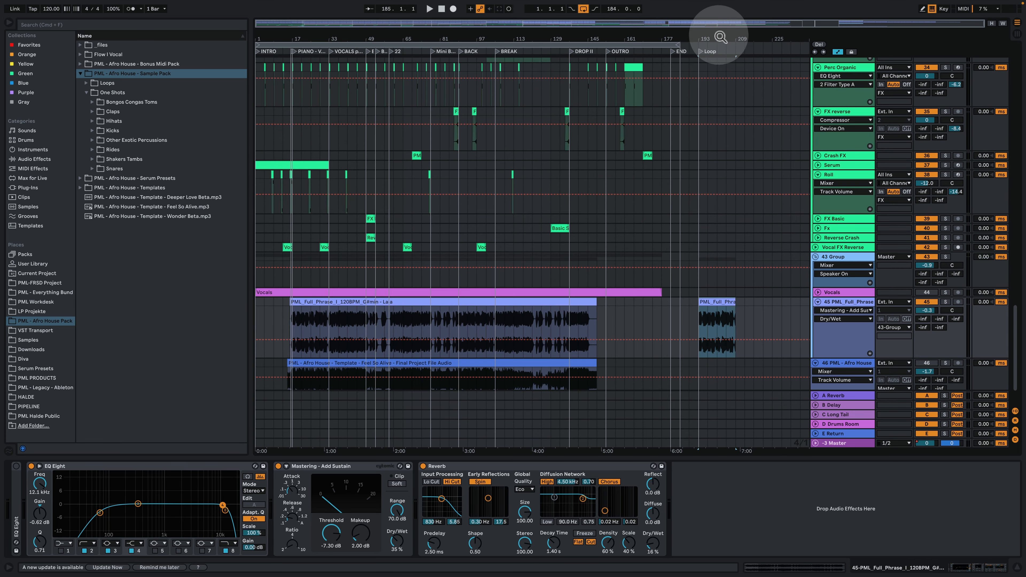
drag(714, 36, 613, 42)
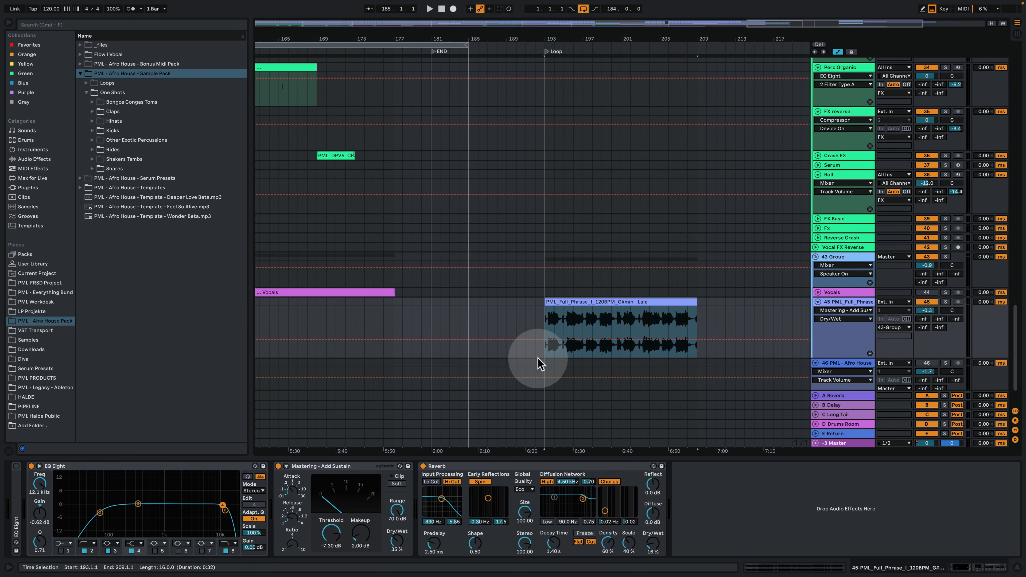
scroll(580, 320, up, 1)
scroll(582, 326, up, 2)
scroll(606, 309, down, 4)
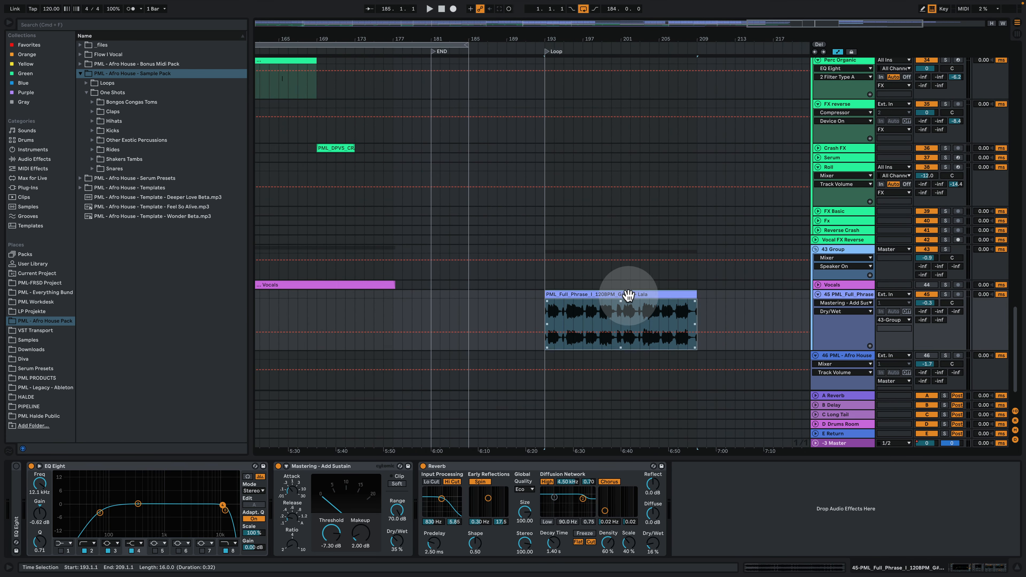
- Play the loop from bar 193 with the vocal phrase and look over the synth, FX and vocal tracks and the whole arrangement
scroll(588, 244, down, 2)
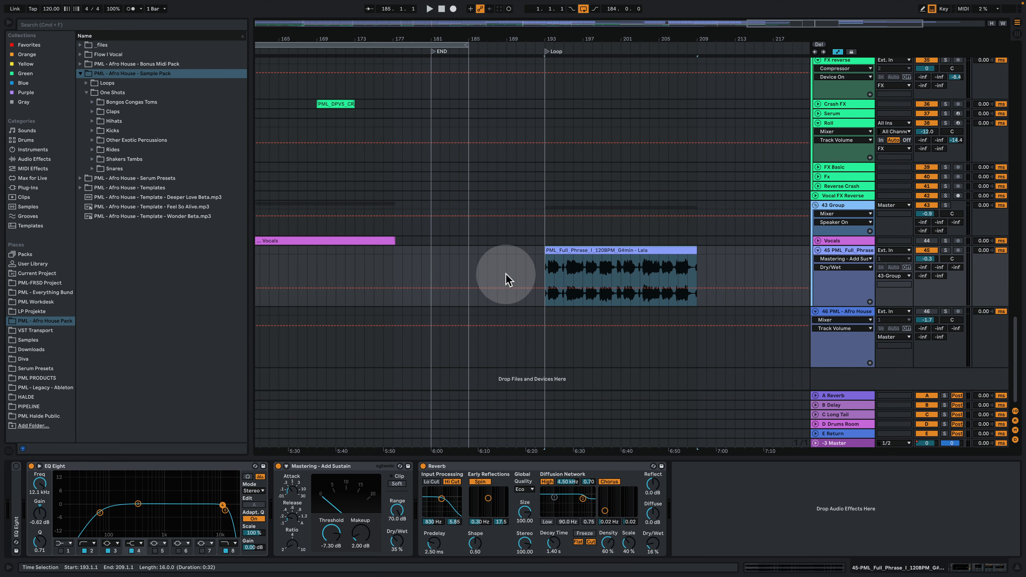
drag(582, 42, 580, 25)
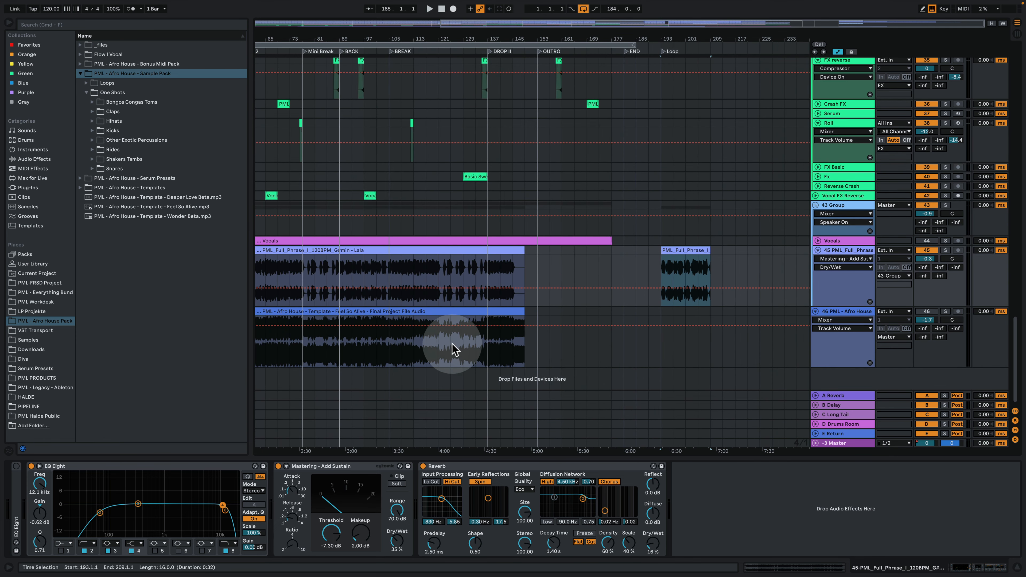
key(space)
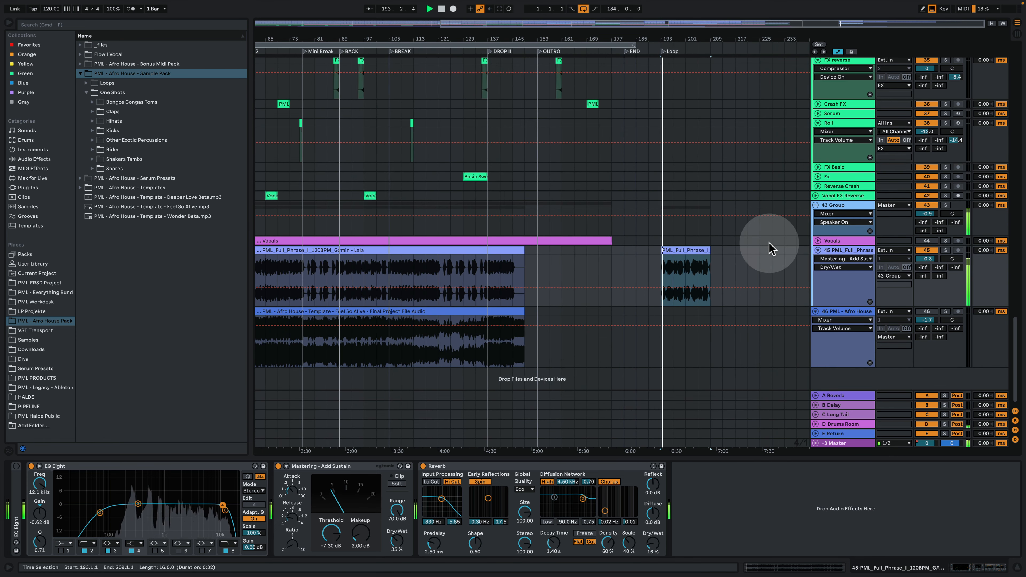
scroll(751, 262, up, 3)
scroll(721, 279, up, 8)
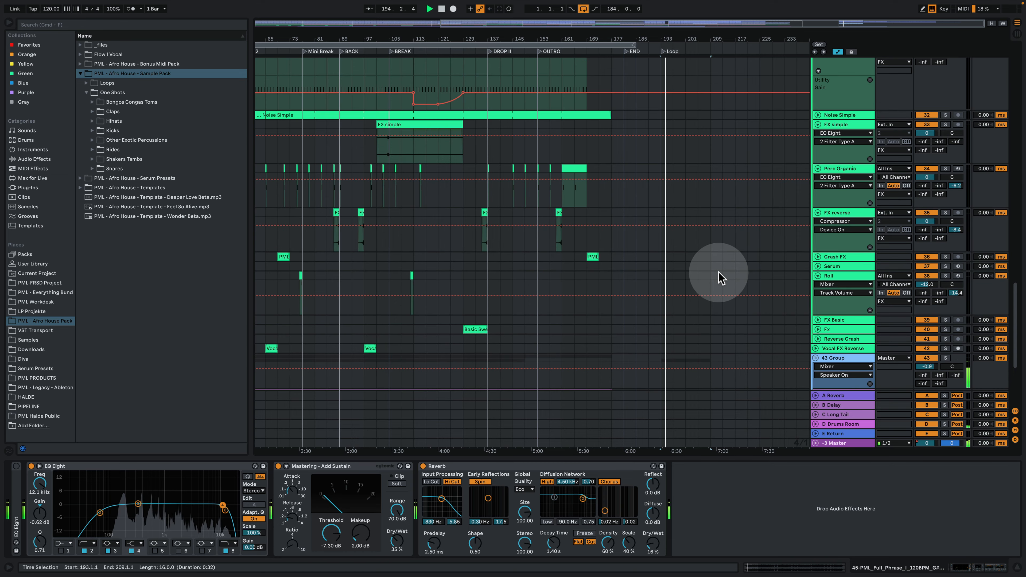
scroll(718, 291, up, 3)
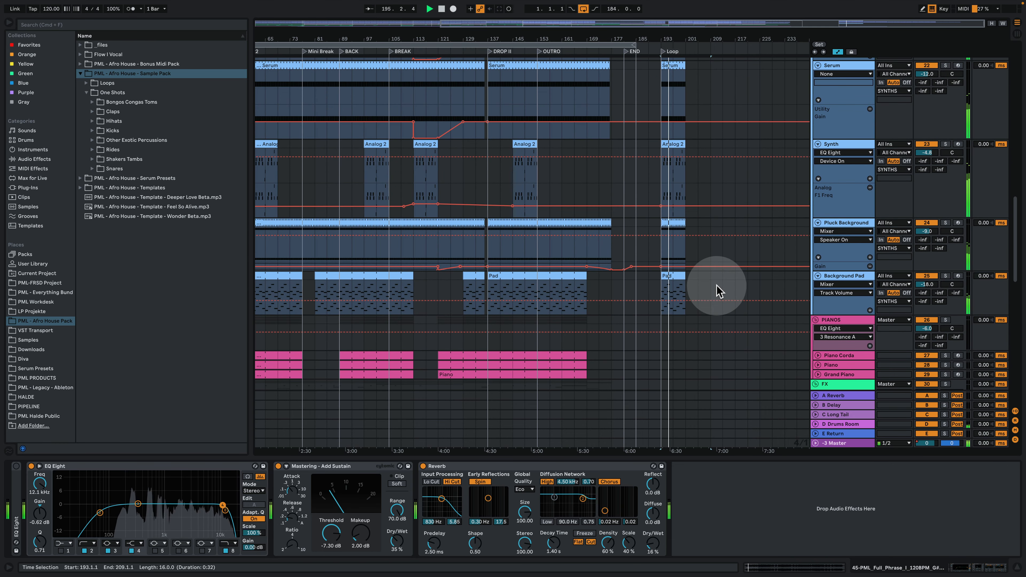
scroll(718, 290, down, 6)
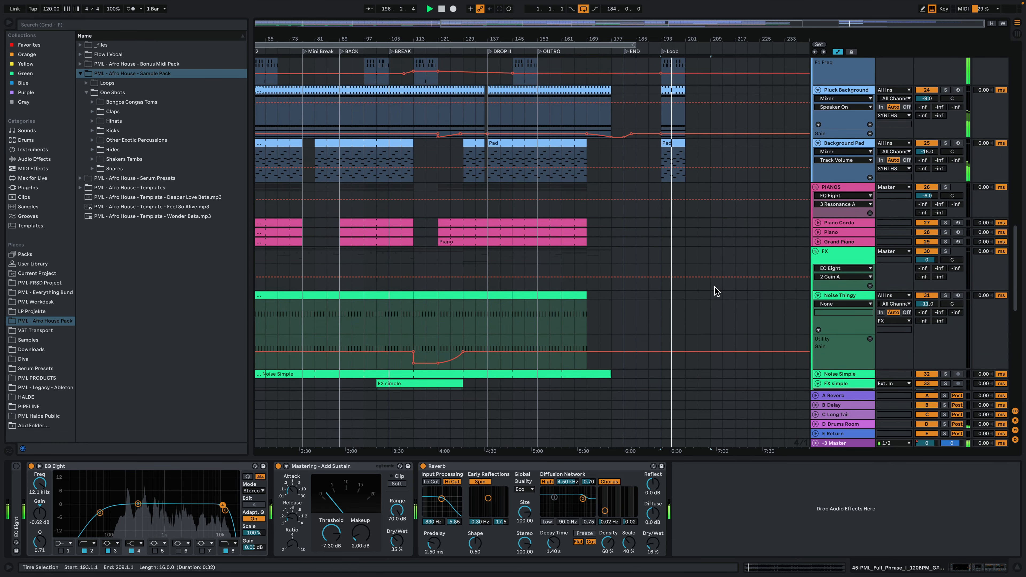
scroll(715, 291, down, 15)
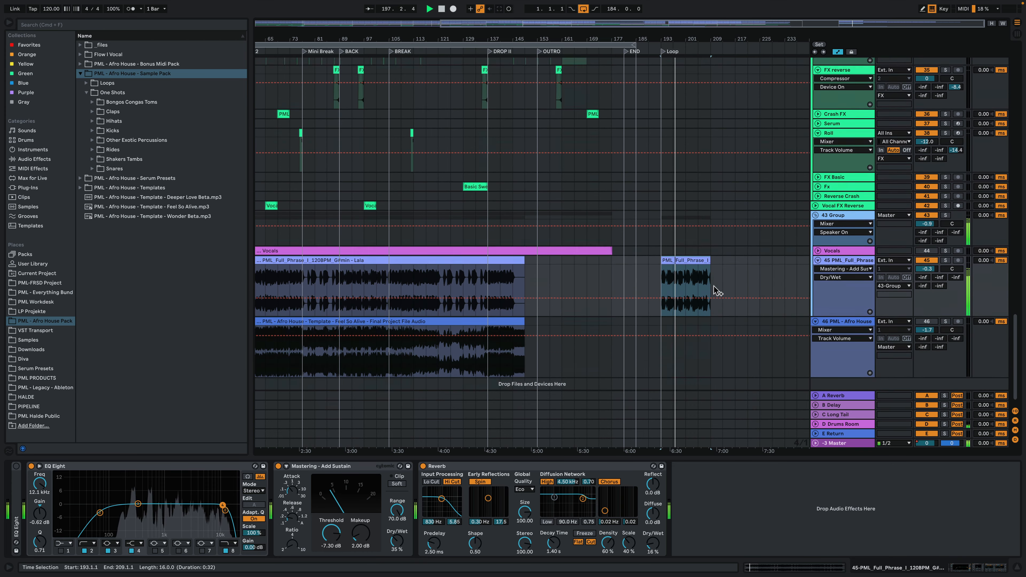
drag(415, 38, 515, 14)
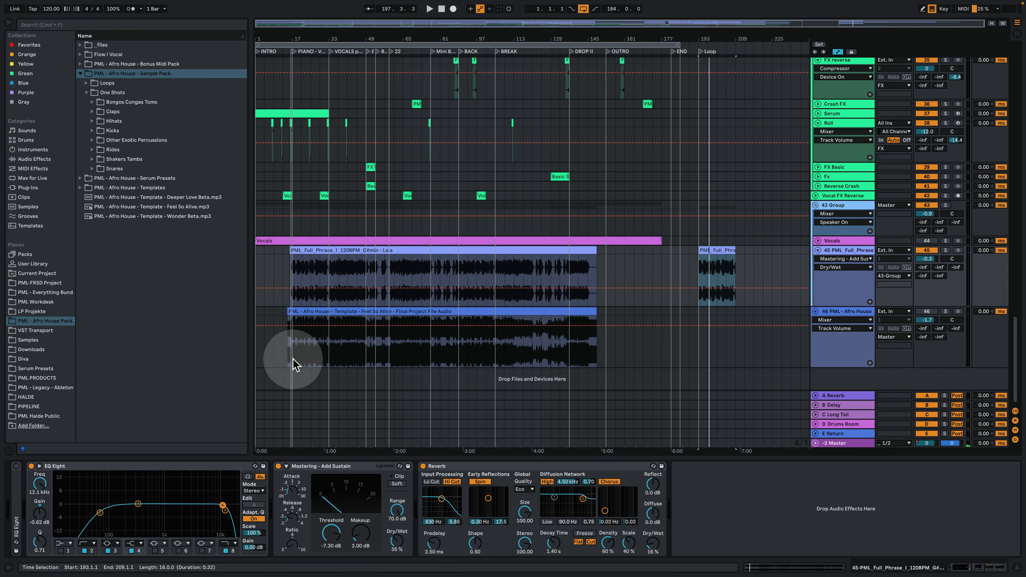
- Play the vocal phrase at bar 193 and compare it with the soloed final project audio on track 46 from bar 17
click(719, 248)
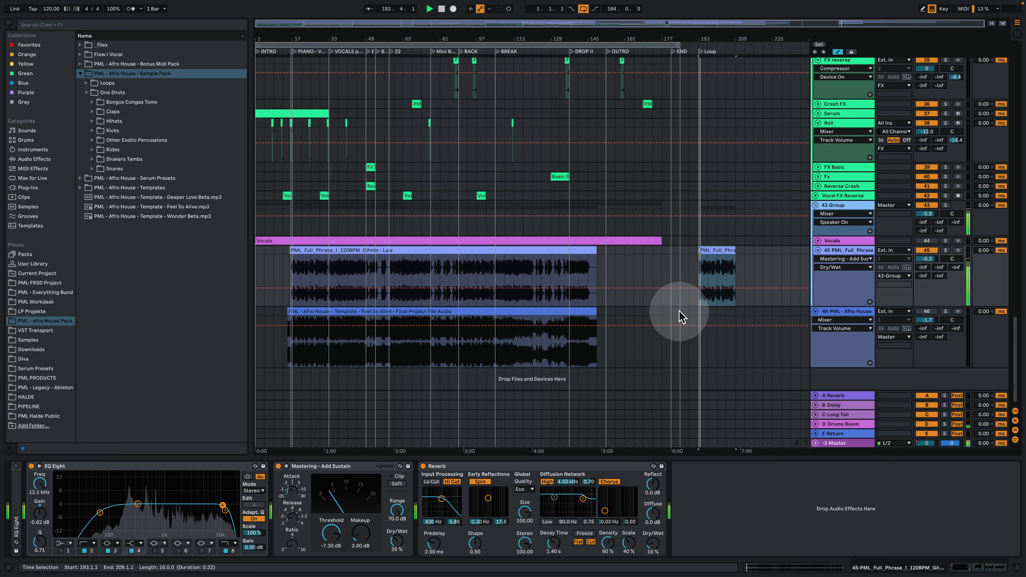
click(295, 354)
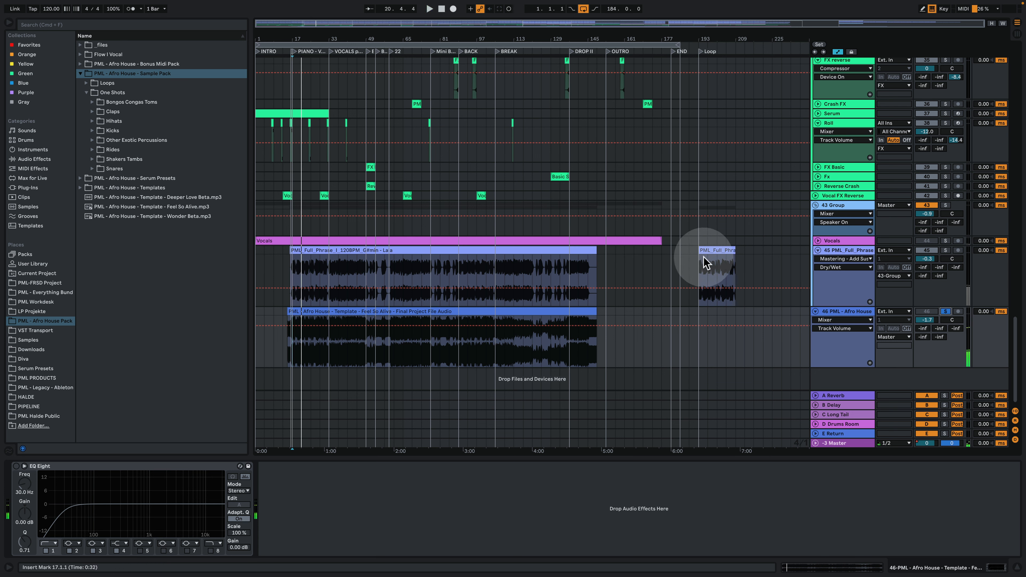
click(308, 330)
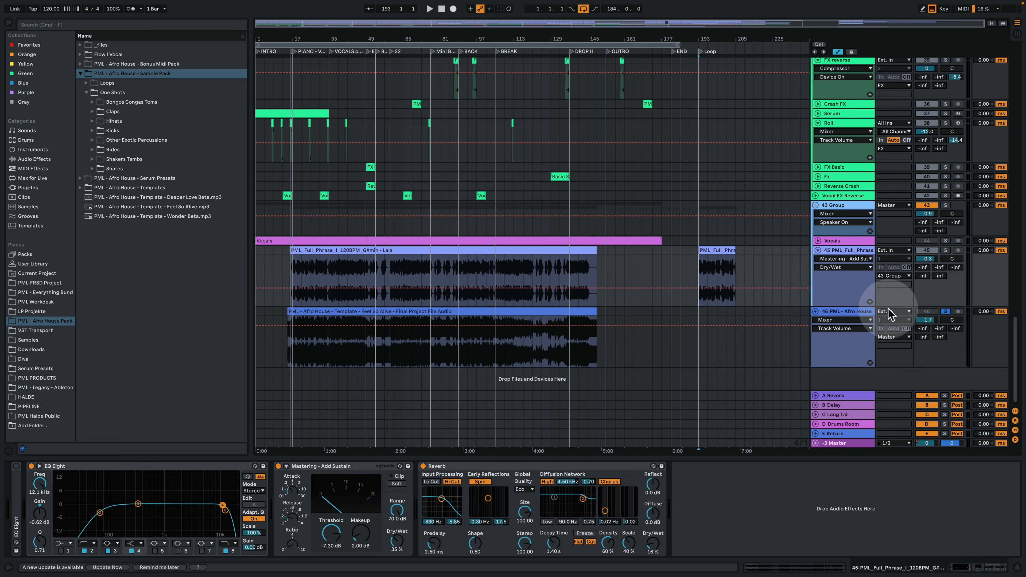
- Copy the 32-bar Piano Corda, Piano and Grand Piano clips from DROP II to bar 193 while playing the loop
scroll(893, 321, up, 10)
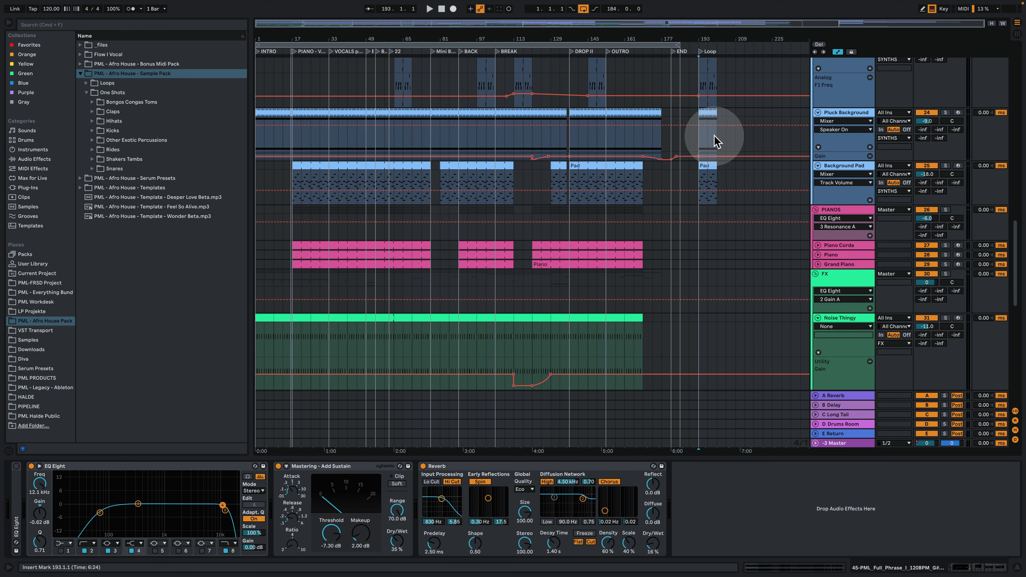
click(704, 185)
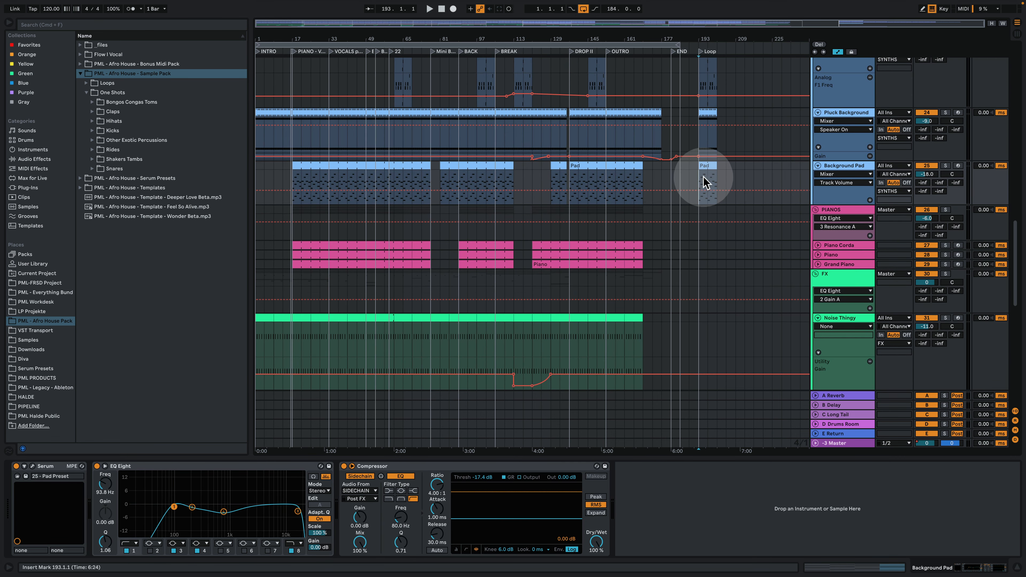
key(space)
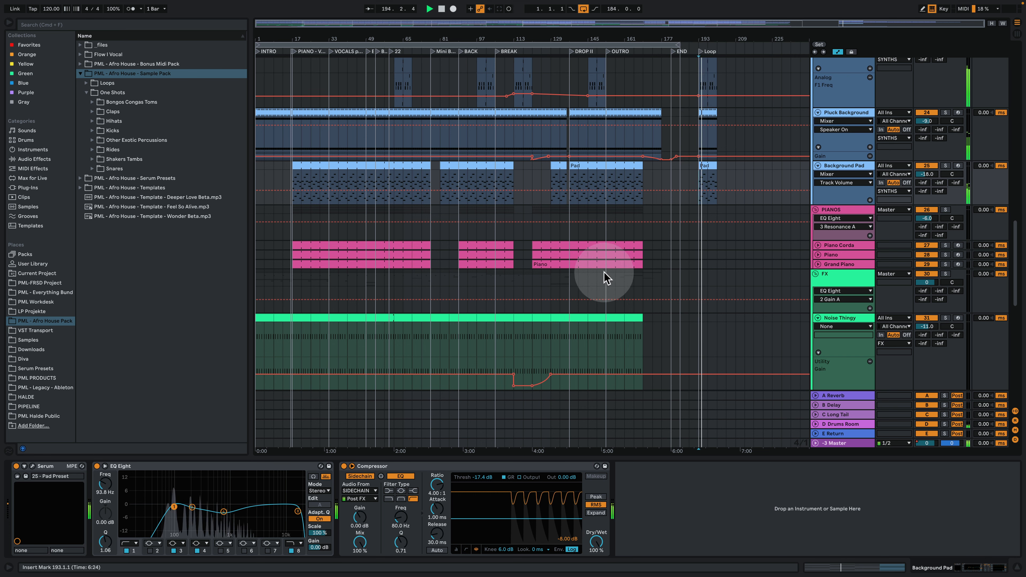
drag(607, 278, 711, 241)
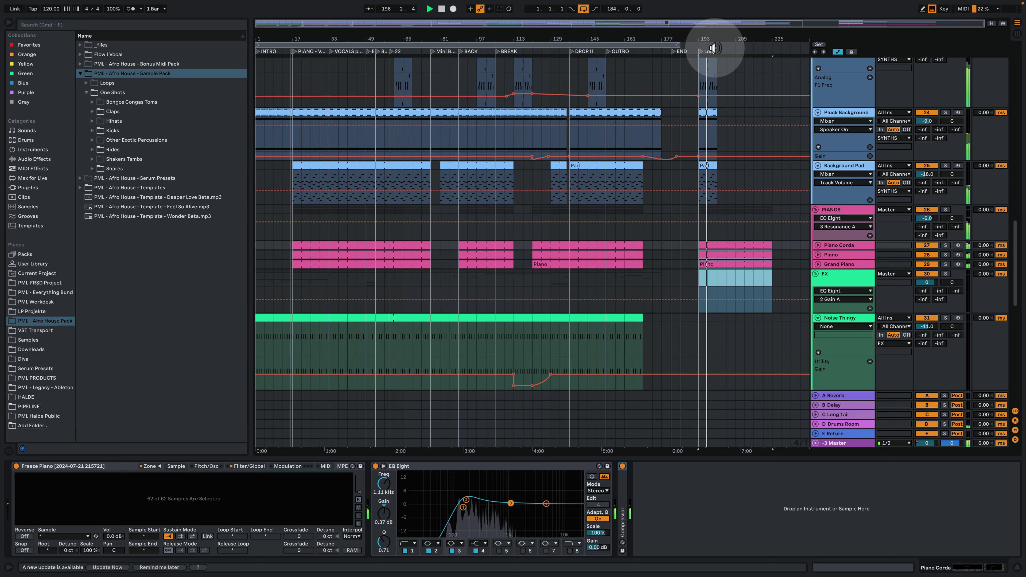
drag(712, 36, 710, 37)
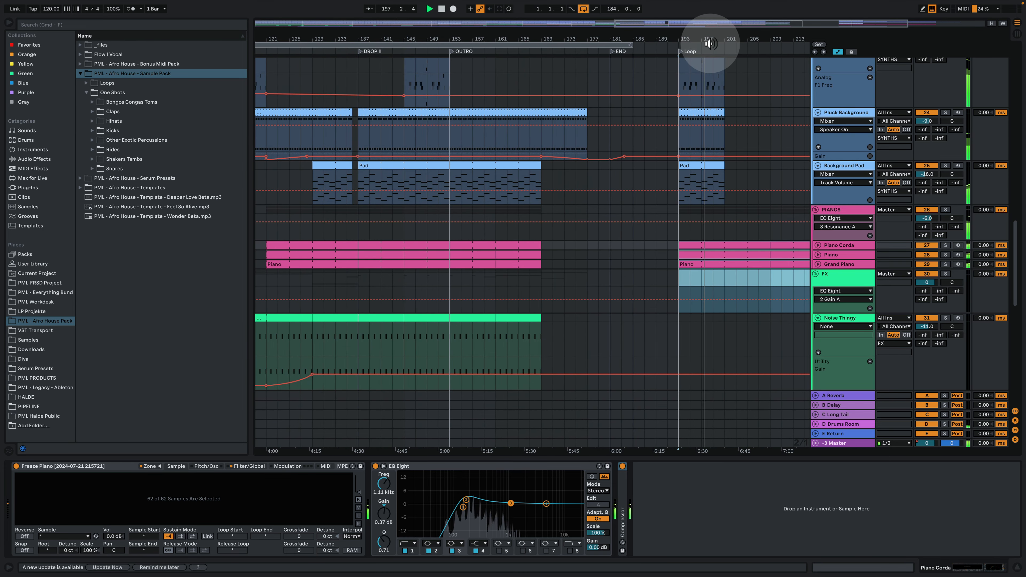
- Unfold the Grand Piano and Piano tracks, solo Grand Piano and play its clip in the Loop section
click(818, 264)
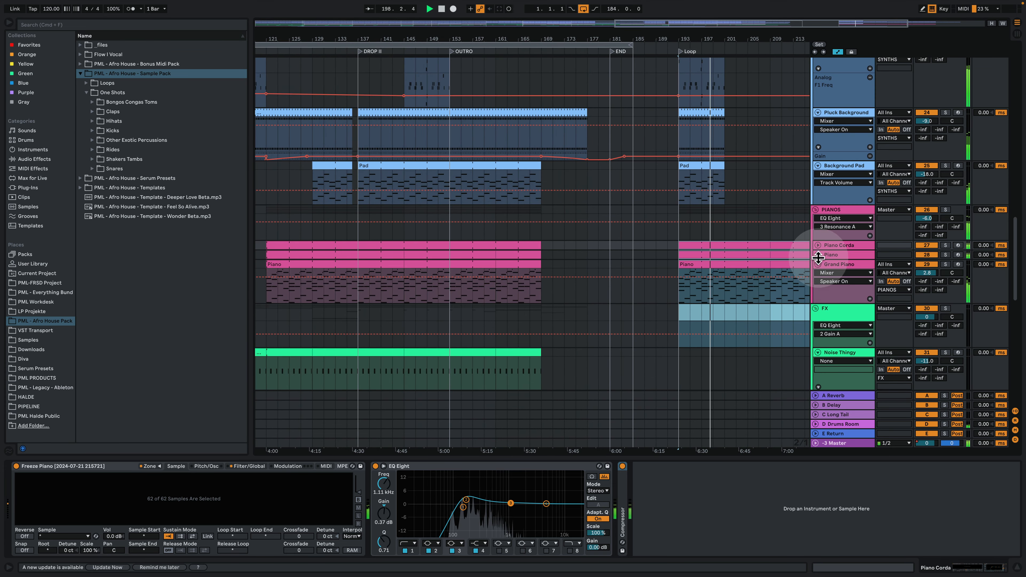
click(818, 254)
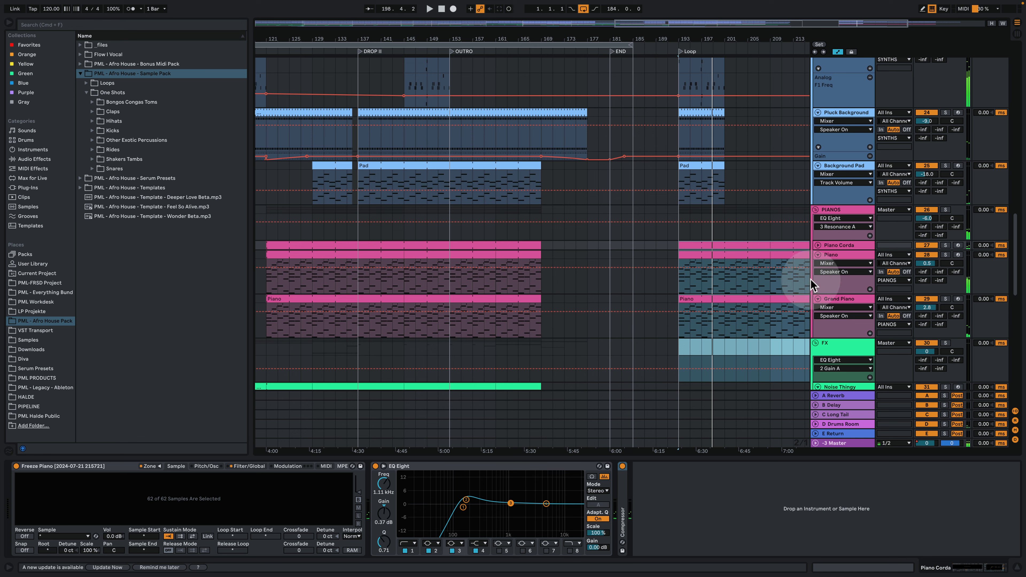
click(834, 300)
click(724, 313)
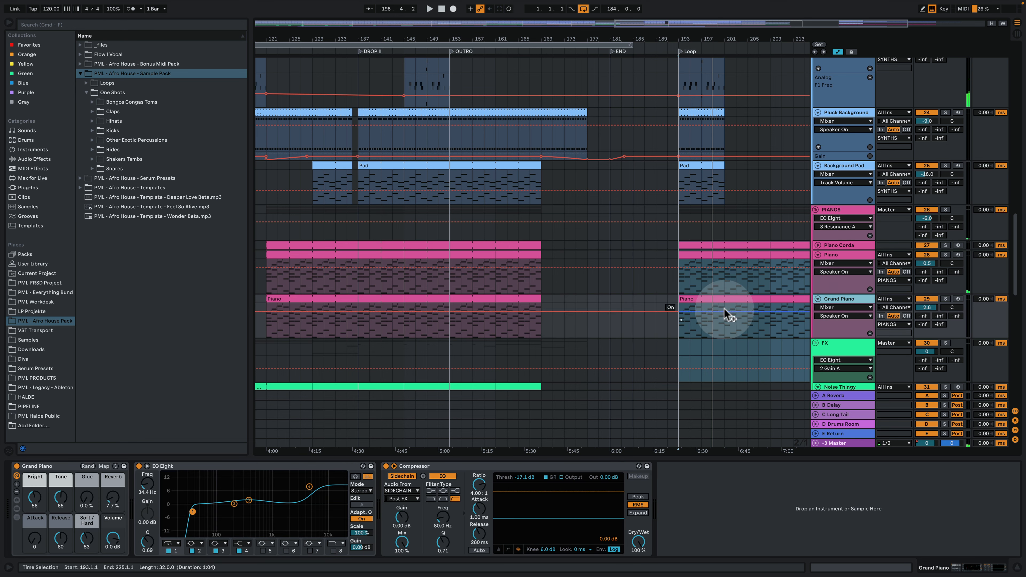
click(946, 299)
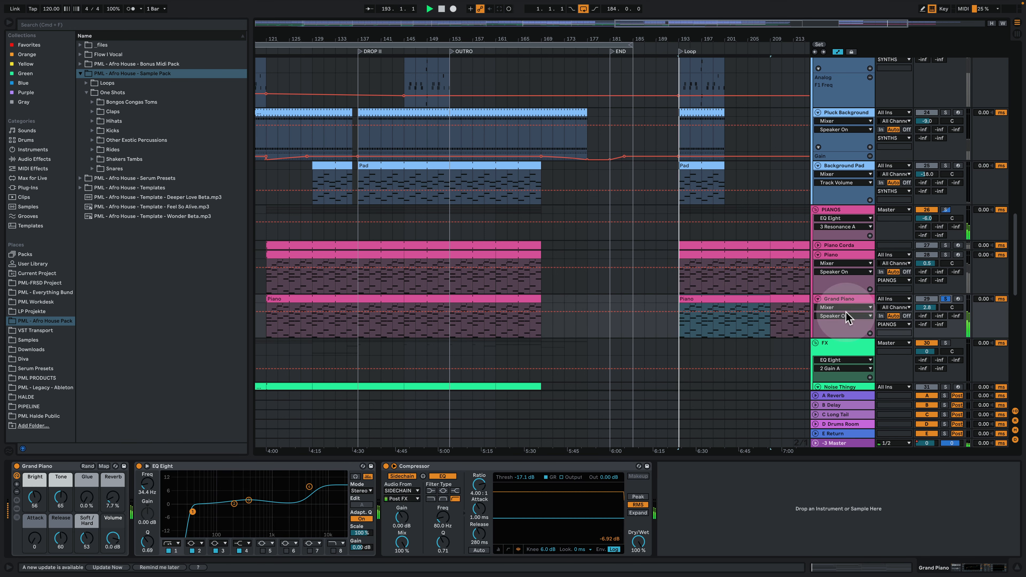
key(space)
- Open the Grand Piano clip in the Loop section for note editing and set its scale to G Minor
double_click(698, 299)
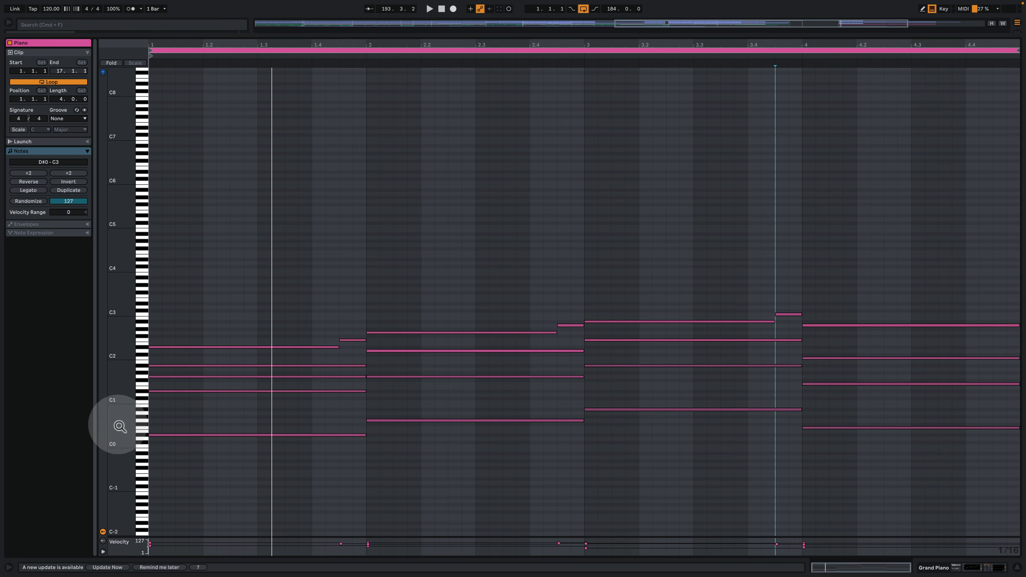
drag(122, 424, 145, 424)
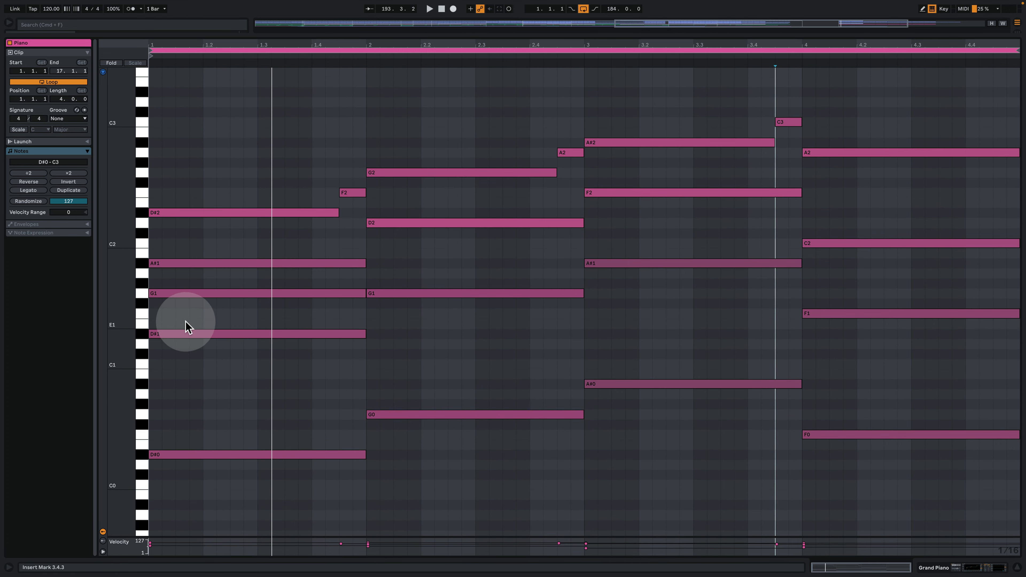
click(19, 130)
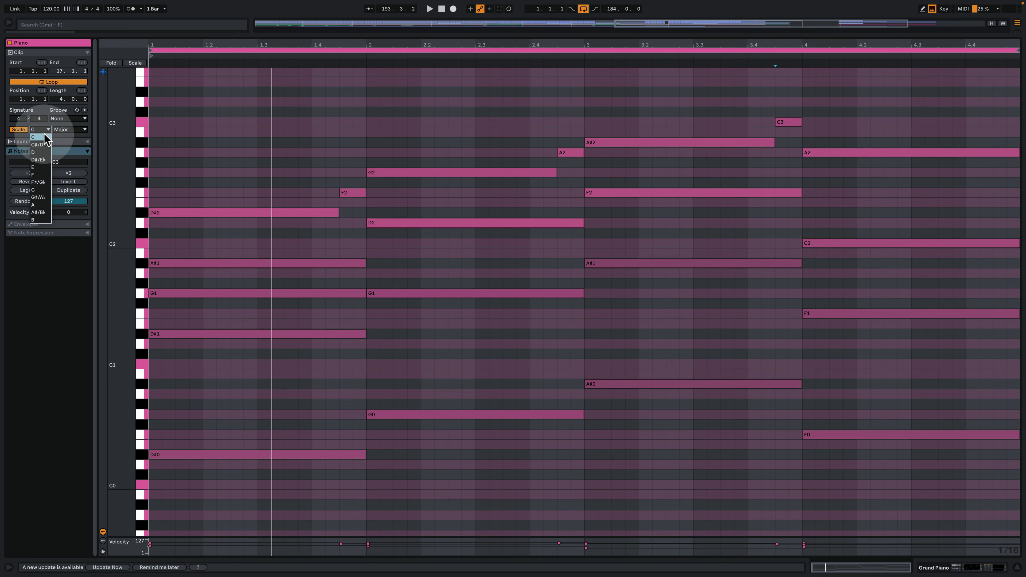
click(42, 190)
click(65, 131)
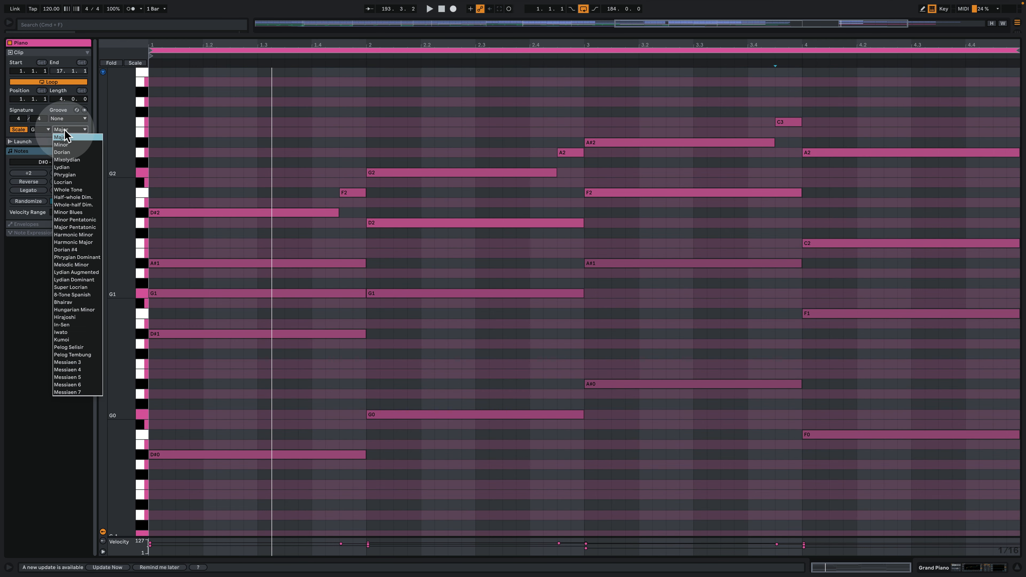
click(74, 146)
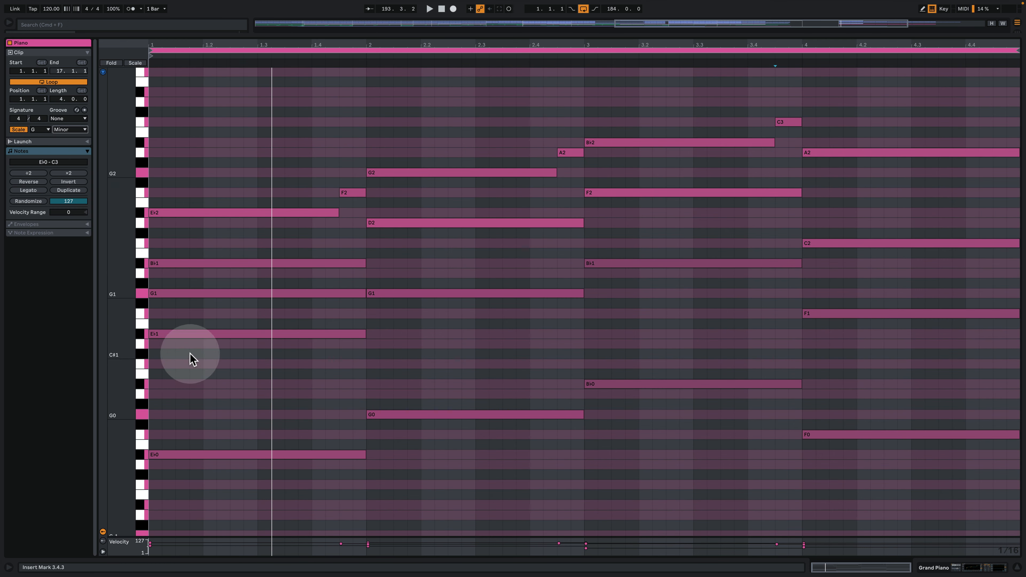
- Select the first chord's notes from E♭0 to E♭2 in bar 1 to examine the chord
click(194, 369)
drag(193, 365, 190, 252)
drag(200, 379, 193, 313)
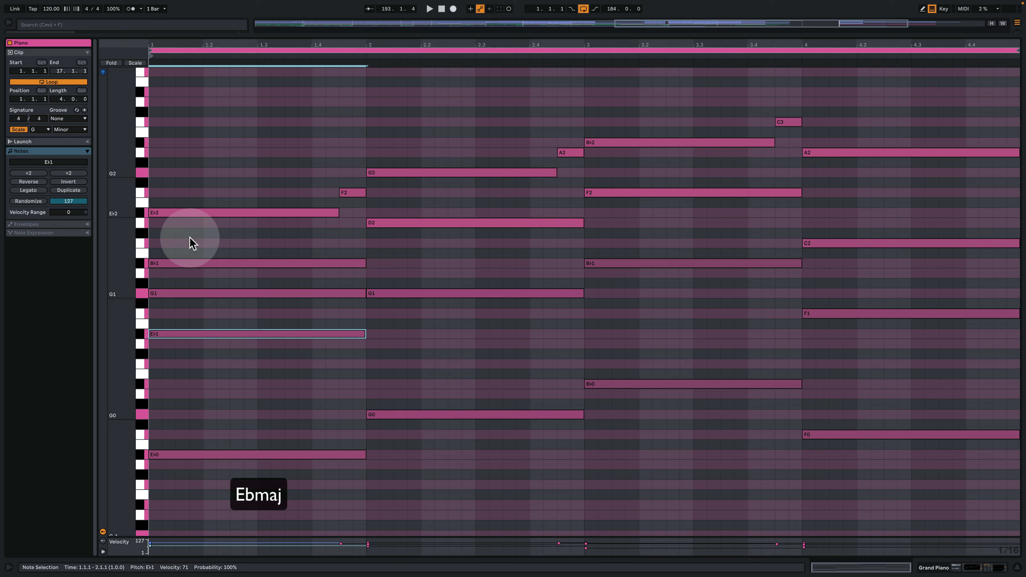
drag(183, 176, 216, 483)
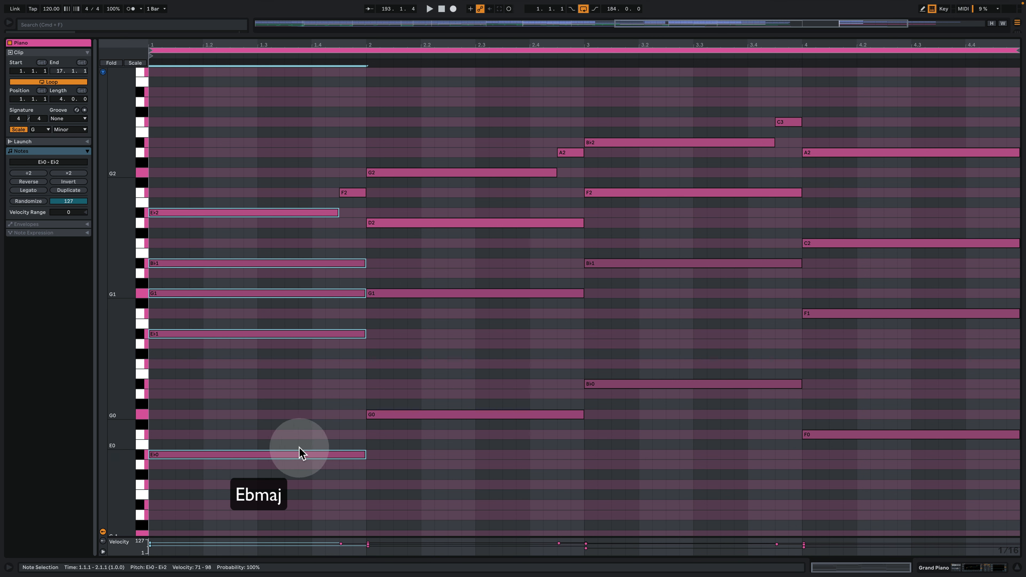
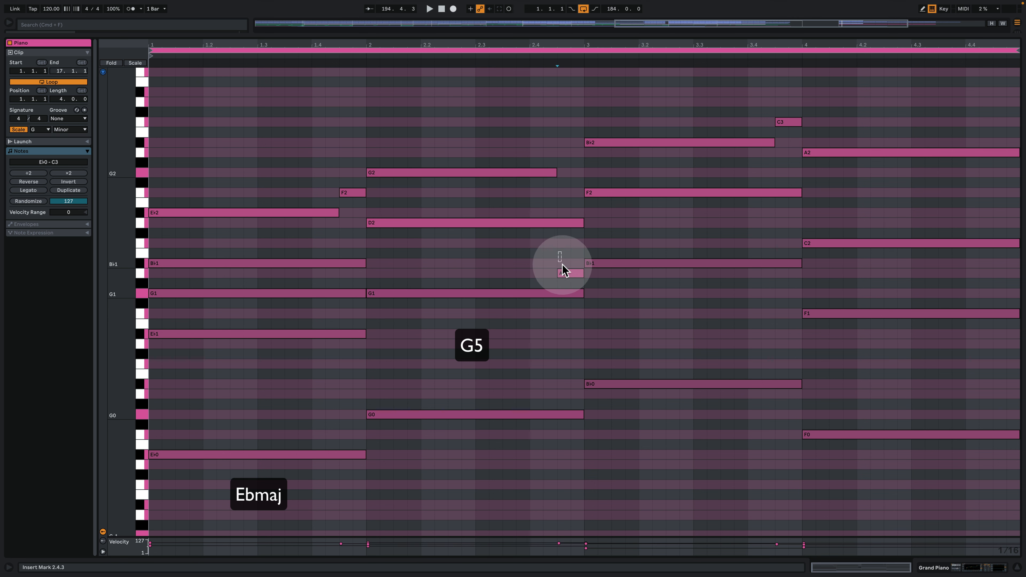
- Raise the short note at 2.4.3 one octave to A2 and highlight the middle notes of the third and fourth chords
key(shift+Up)
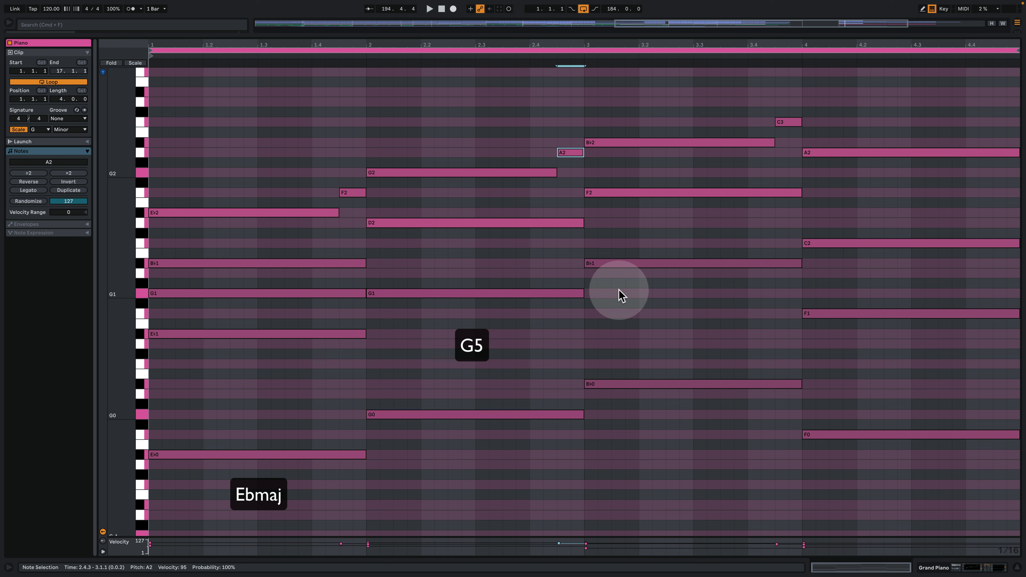
drag(635, 306, 640, 188)
drag(685, 326, 664, 180)
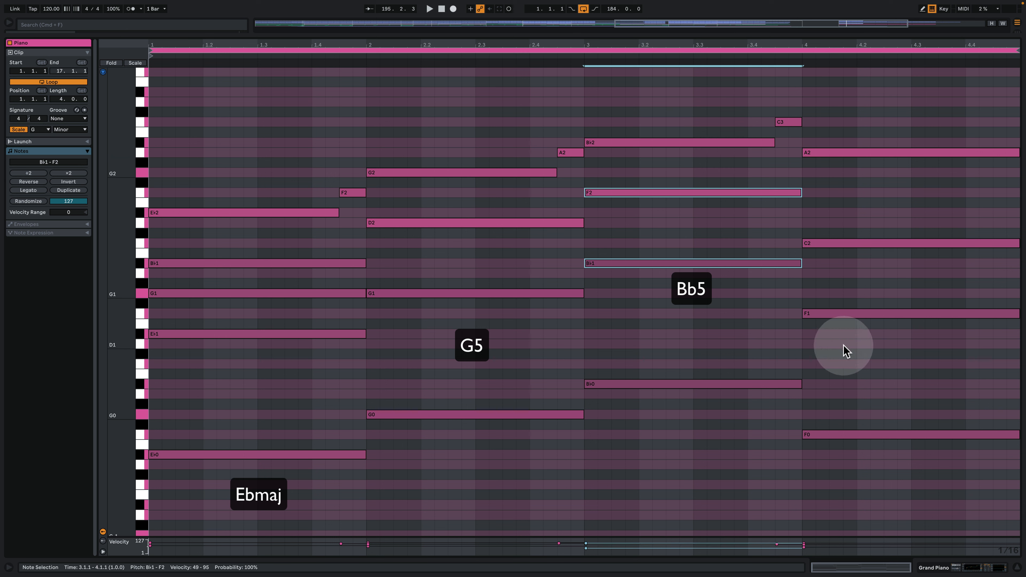
drag(854, 358, 875, 186)
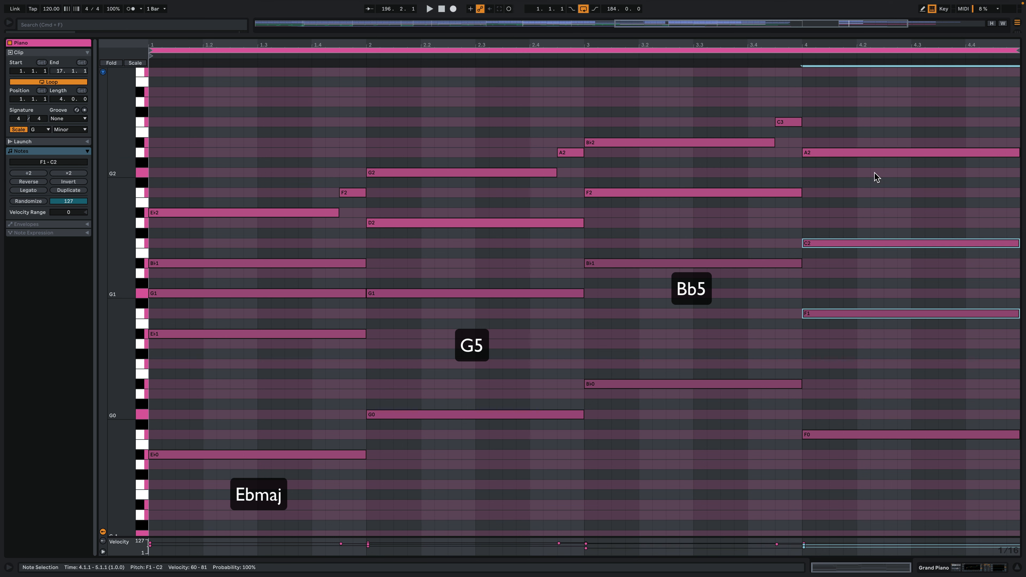
click(842, 258)
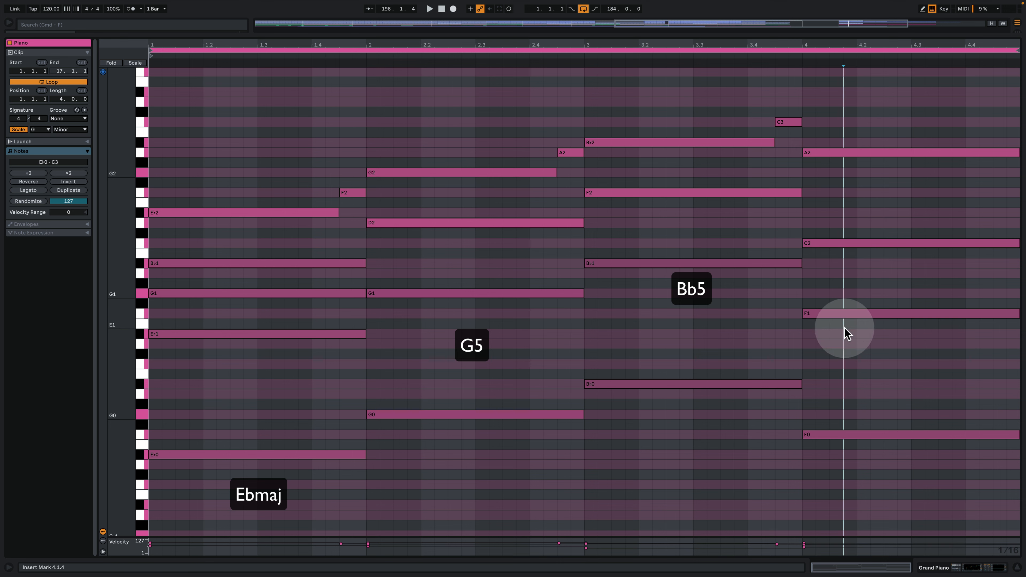
- Lower the fourth chord's A2 one octave to show the F1–A1–C2 triad, and return it to A2
drag(851, 366, 877, 198)
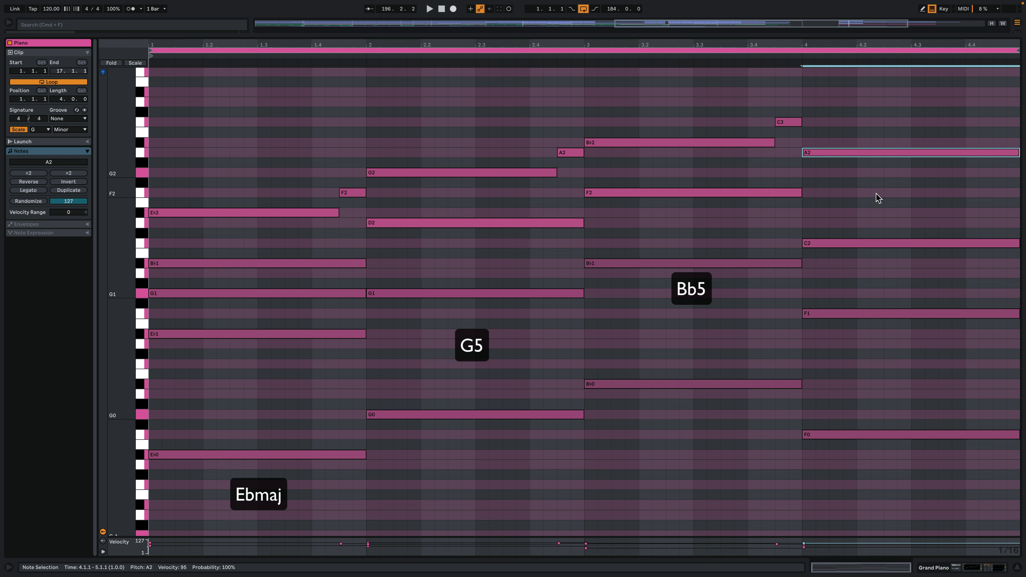
key(shift+Down)
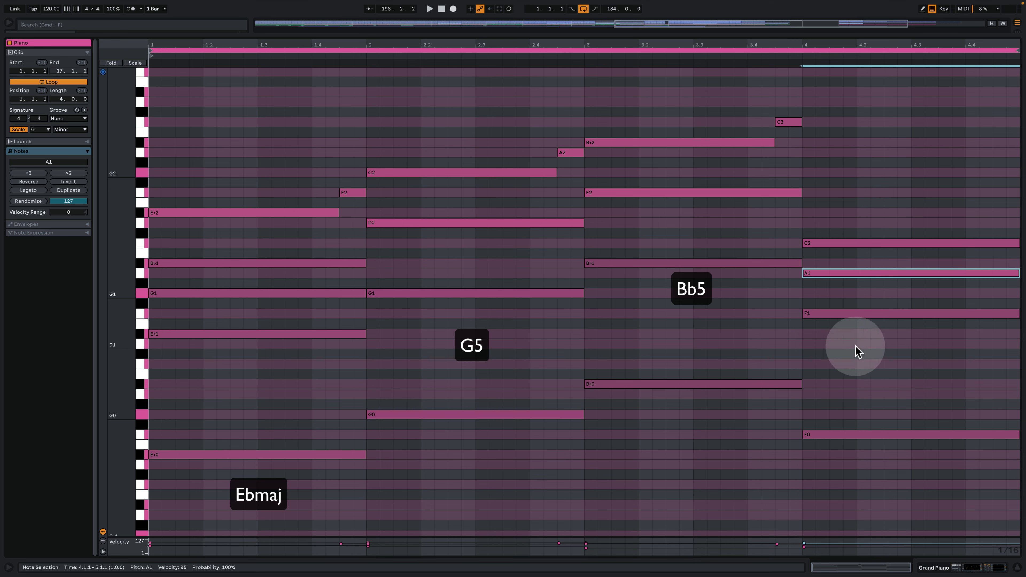
drag(850, 344, 865, 213)
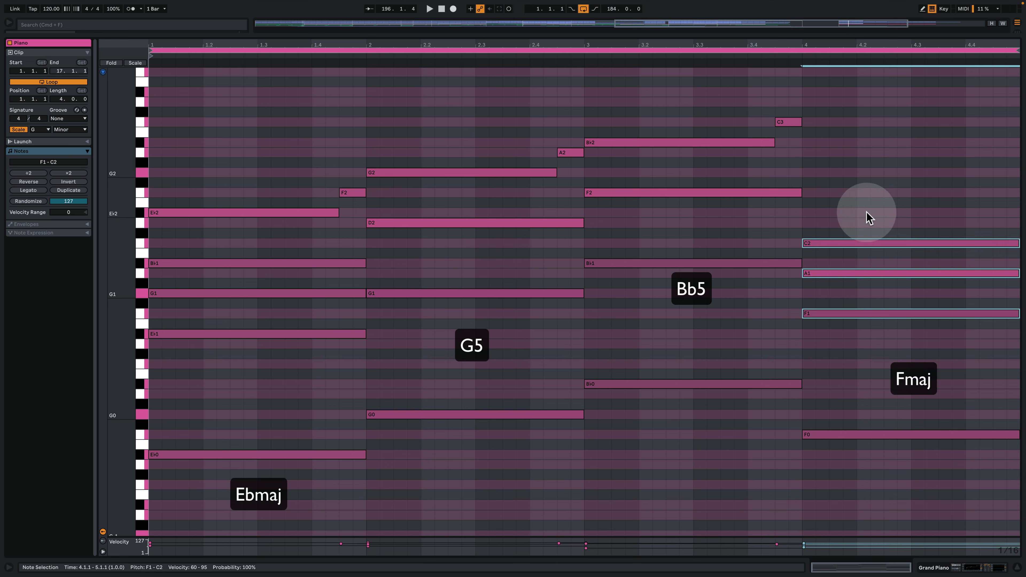
click(880, 273)
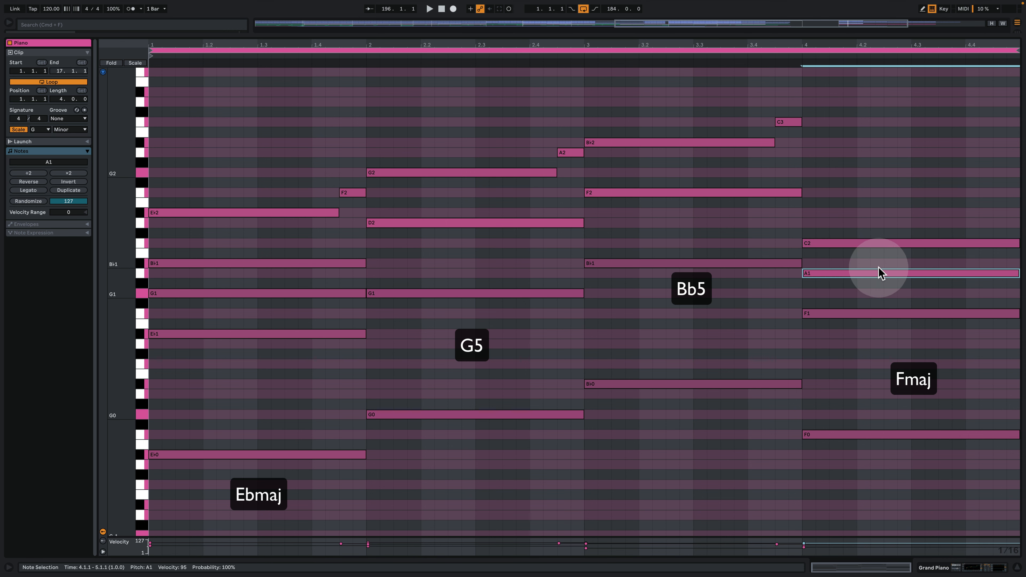
key(shift+Up)
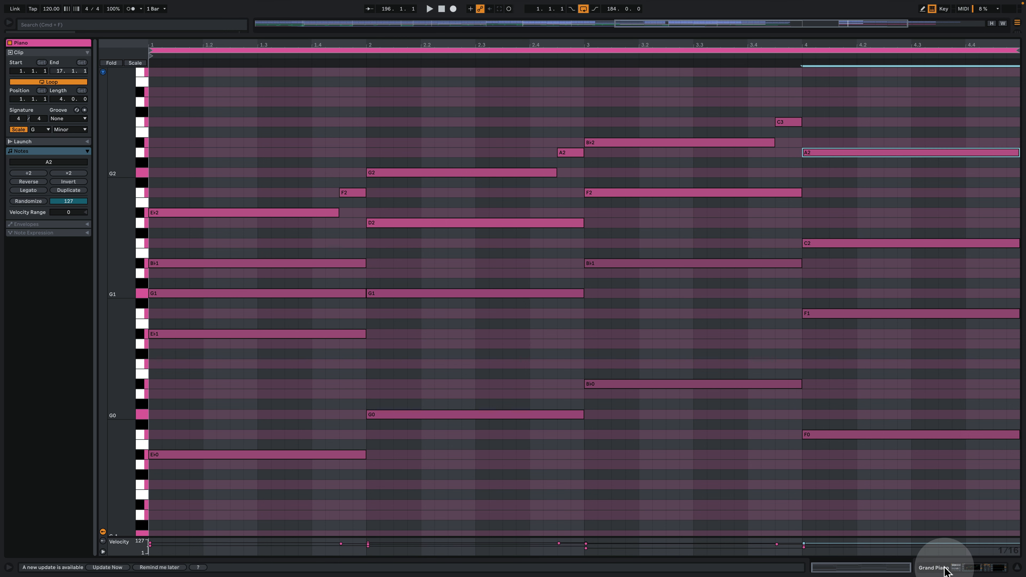
- Return to the arrangement, solo the Piano track and play it from the start of the Loop section
click(945, 569)
scroll(727, 219, up, 3)
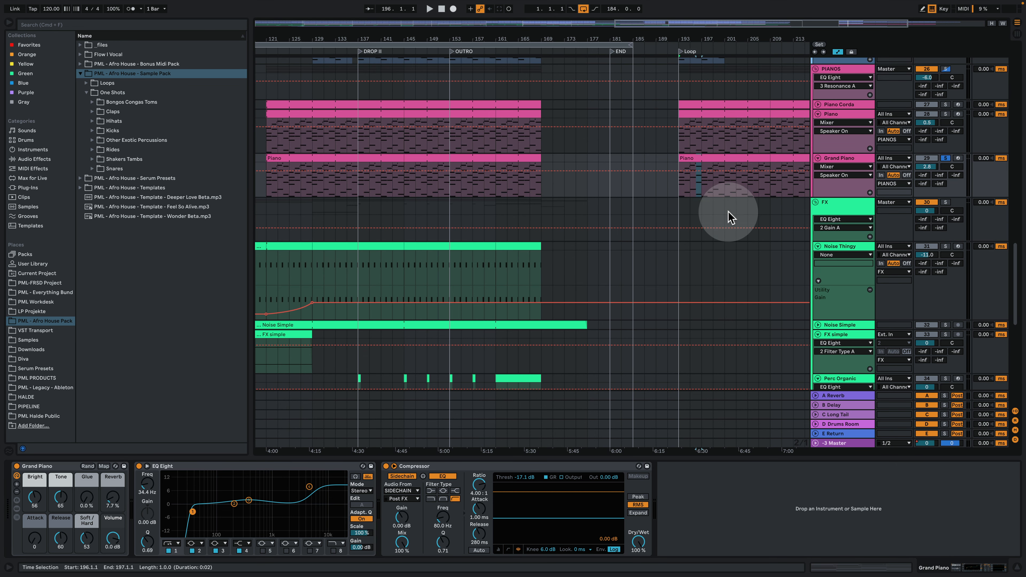
click(682, 144)
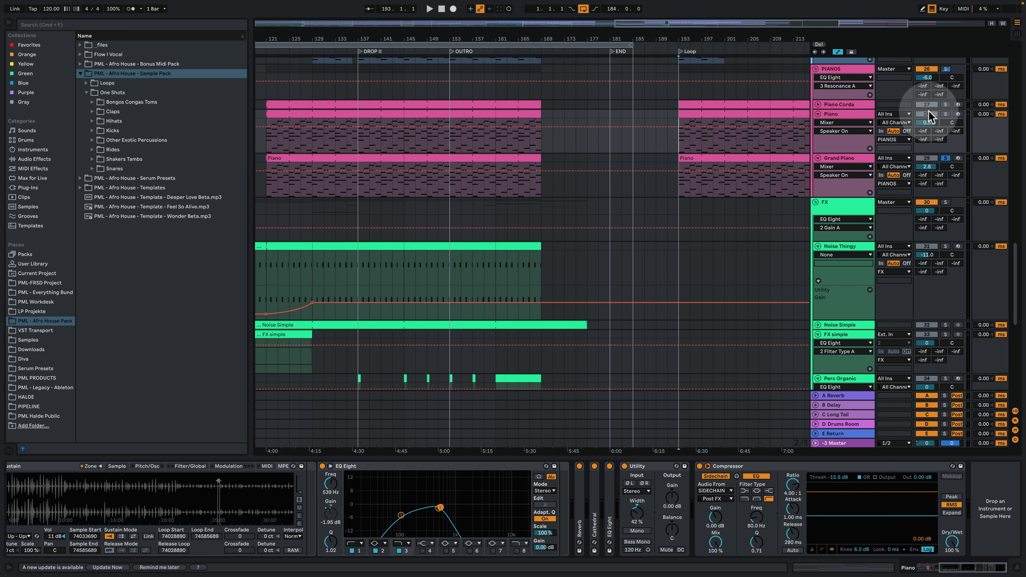
key(space)
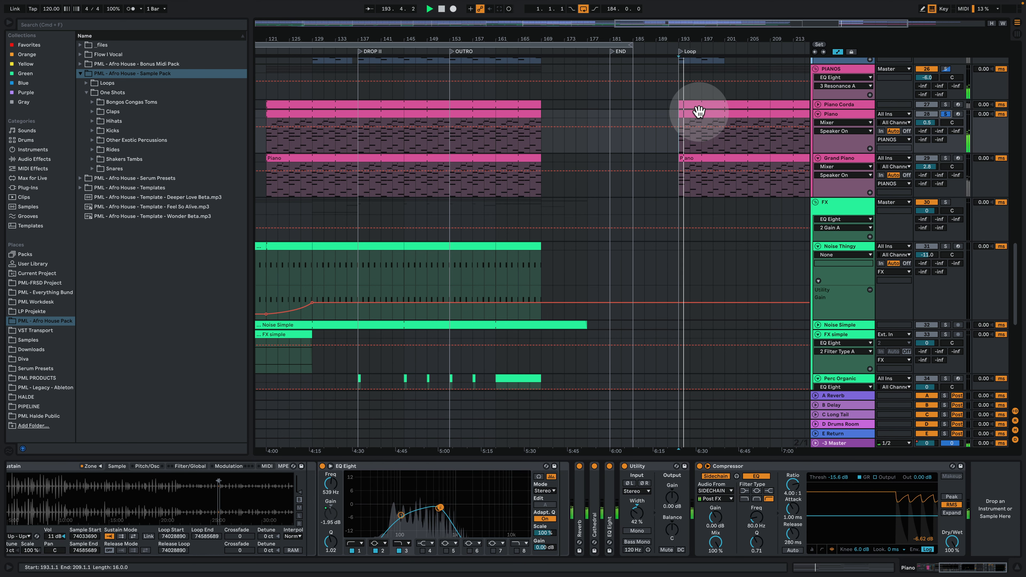
- Expand the collapsed Reverb and Cathedral devices on the Piano track, view their settings and stop playback
double_click(580, 498)
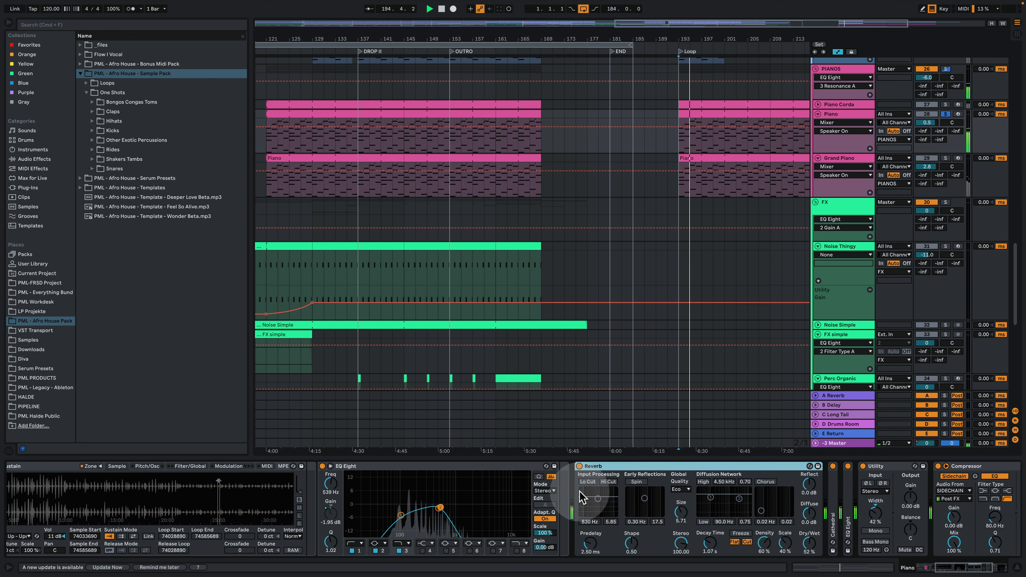
double_click(833, 507)
drag(954, 568, 972, 567)
key(space)
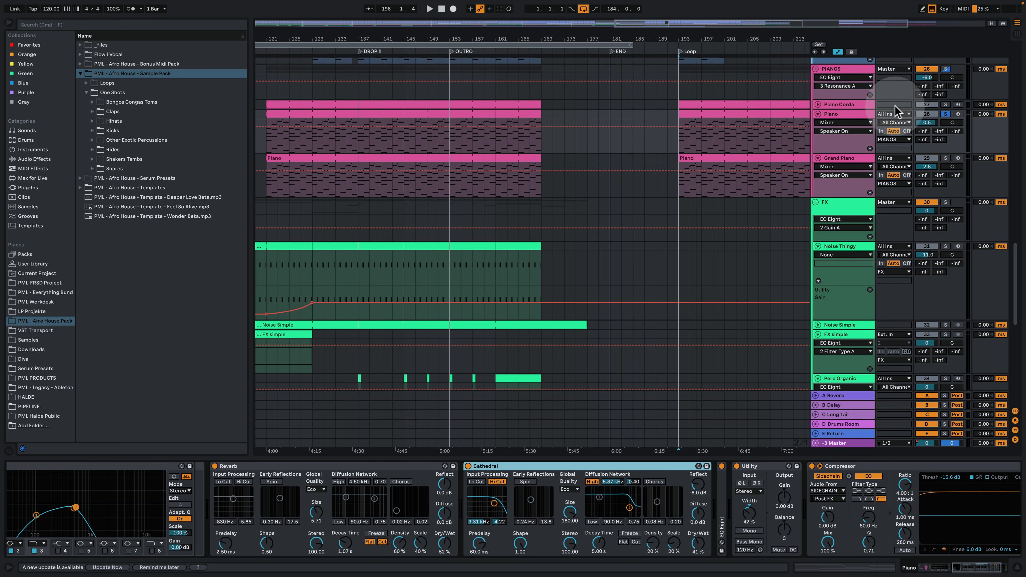
- Unfold and solo Piano Corda, play its Loop section clip and open its notes for a closer look
click(818, 104)
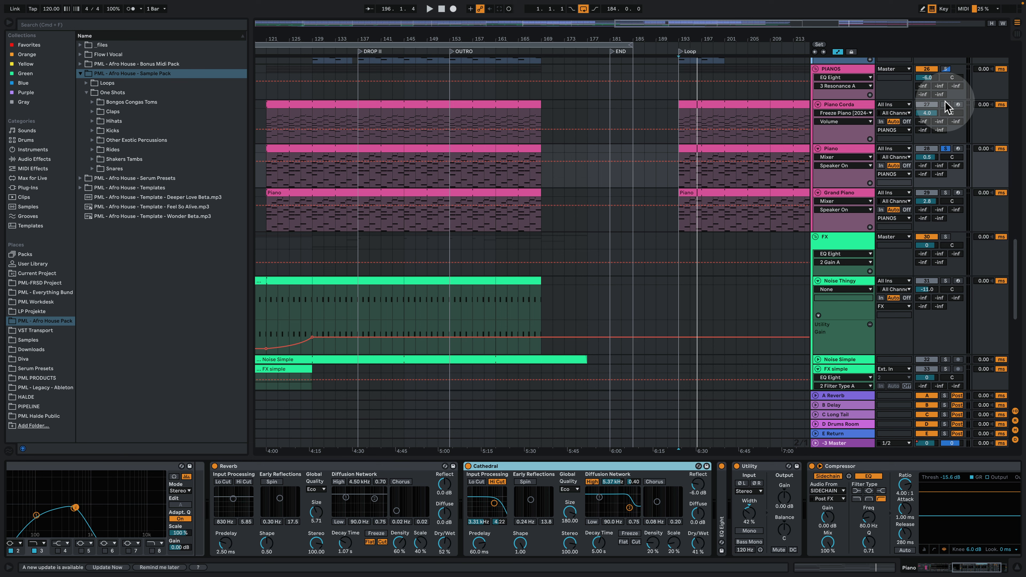
click(848, 105)
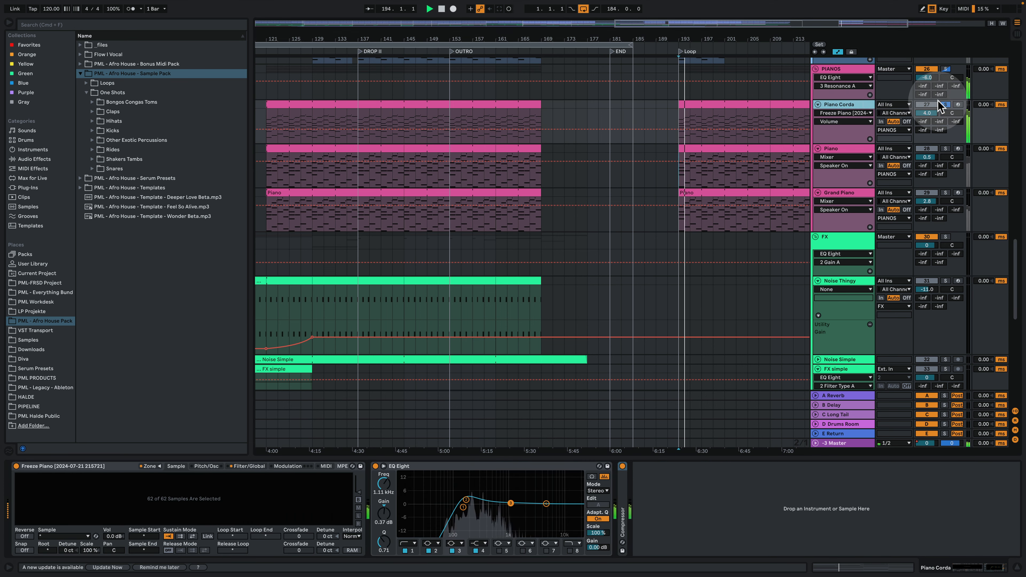
double_click(701, 105)
key(space)
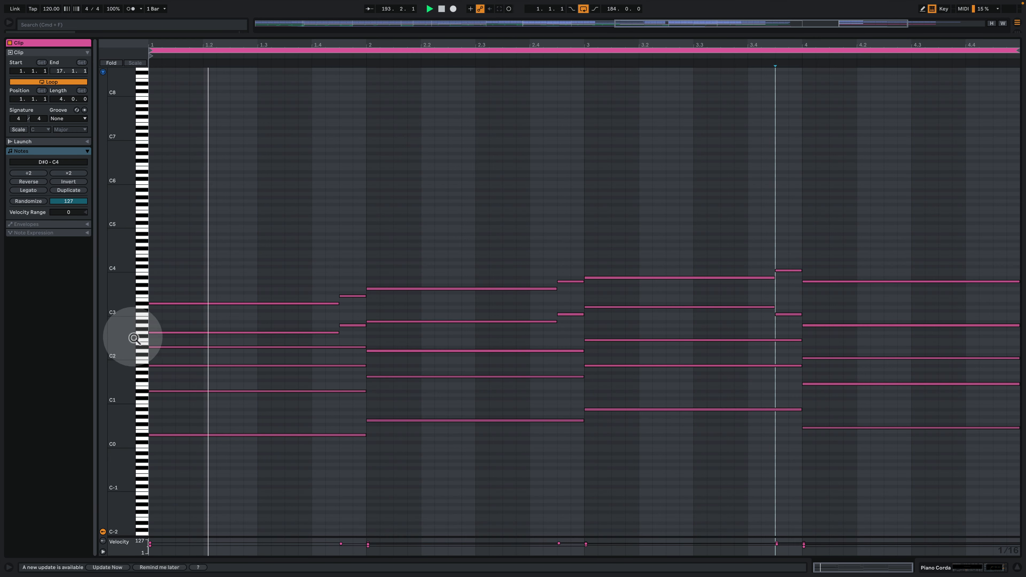
drag(133, 337, 156, 317)
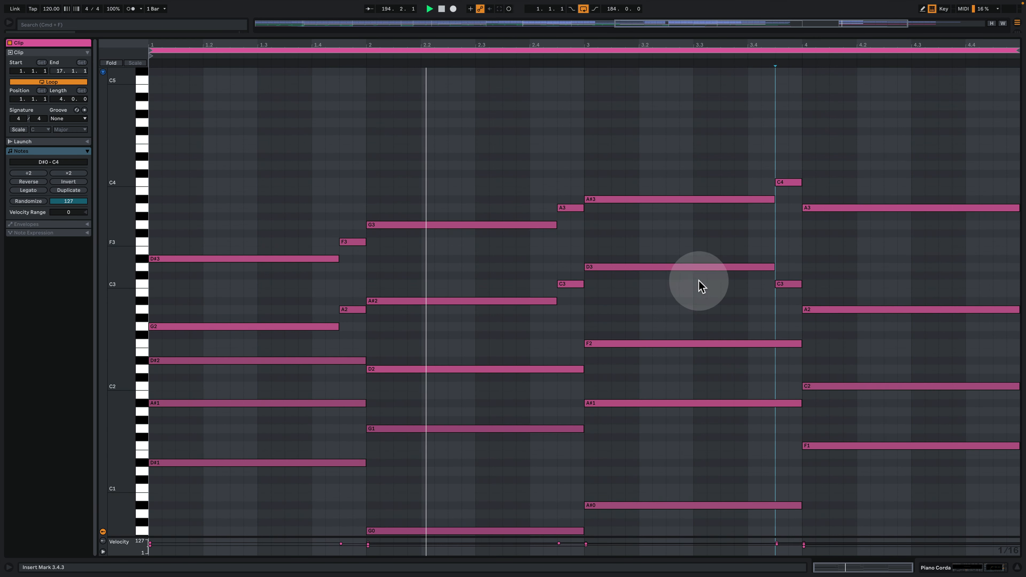
key(space)
- Return to the arrangement, solo Piano Corda, Piano and Grand Piano together and play the Loop section
click(983, 570)
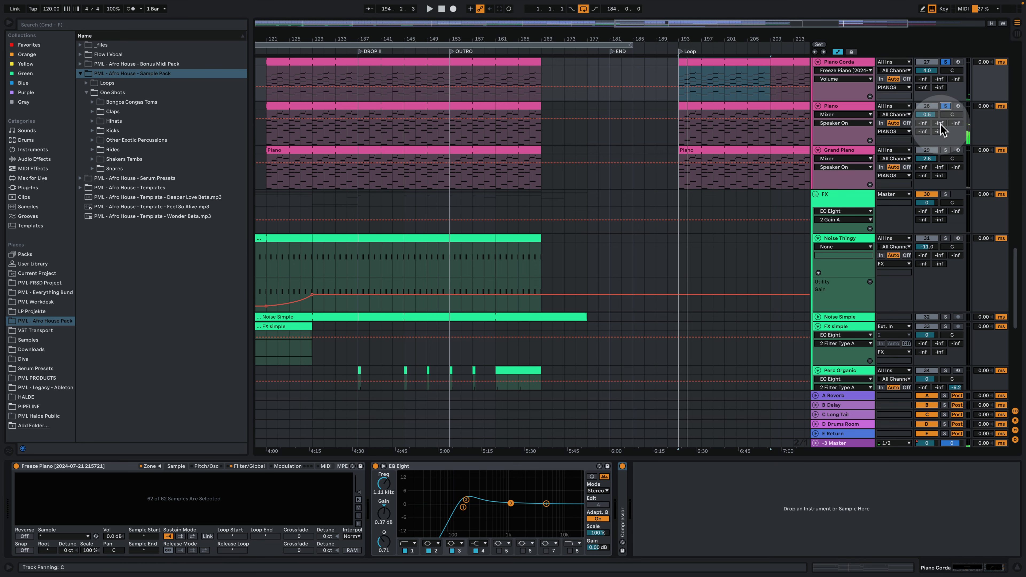
click(945, 151)
scroll(900, 202, up, 5)
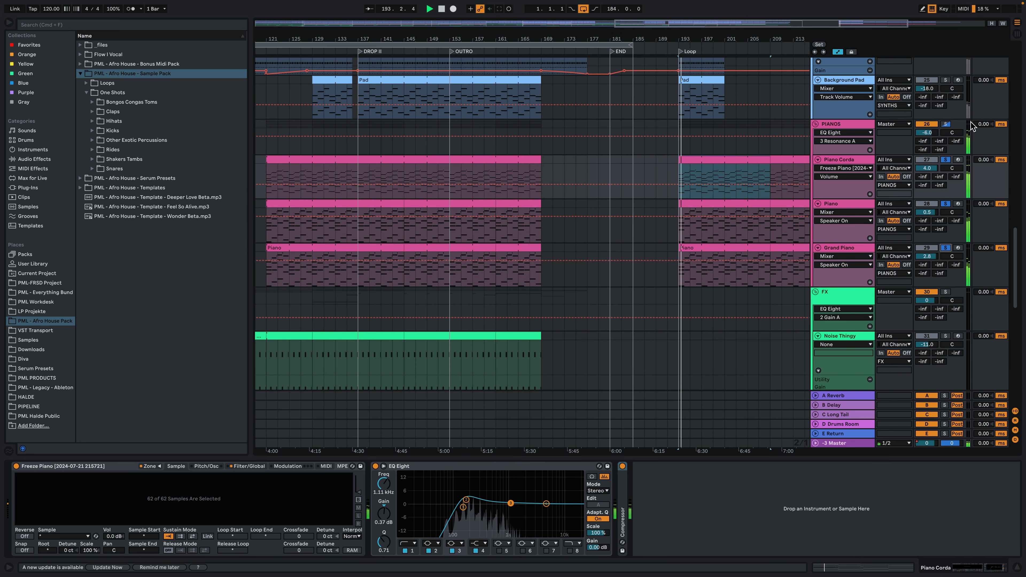
- Clear the piano solos and play the Loop section with the full mix while viewing the piano clips across the arrangement
click(945, 160)
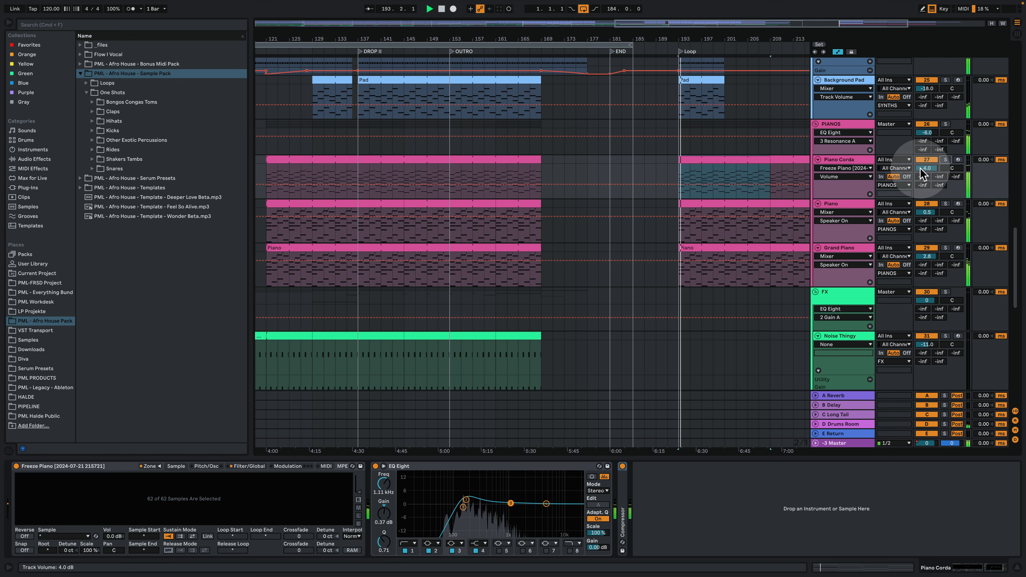
scroll(740, 243, down, 3)
scroll(707, 99, down, 5)
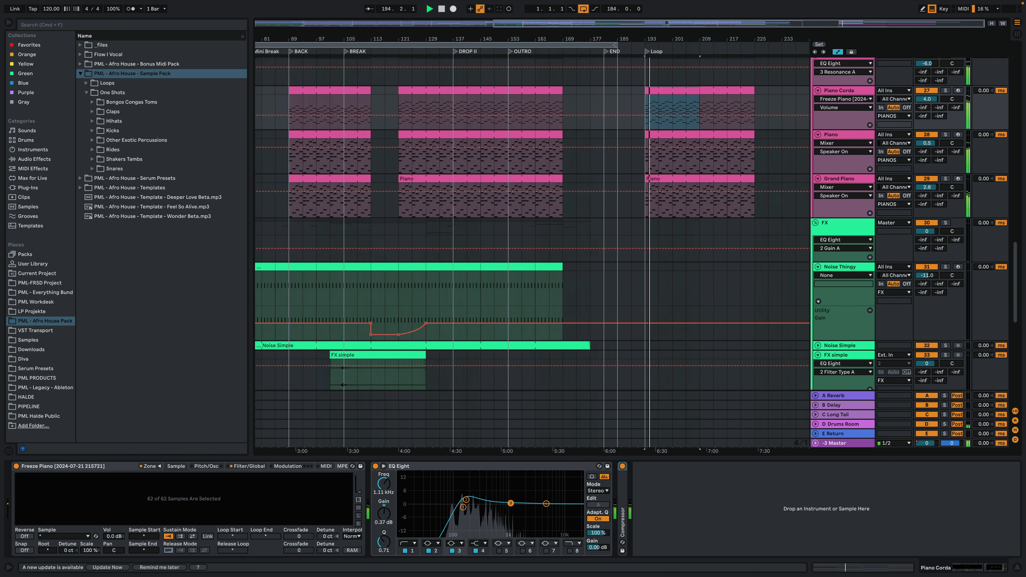
click(708, 55)
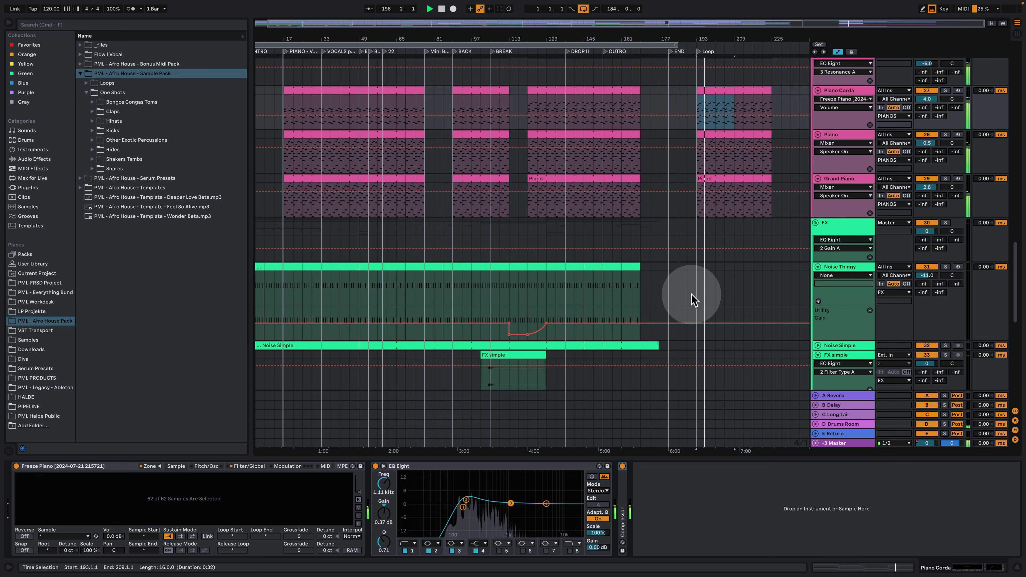
- Copy eight bars of the Noise Thingy clip into the Loop section, starting at bar 193
scroll(692, 298, down, 2)
scroll(692, 299, down, 2)
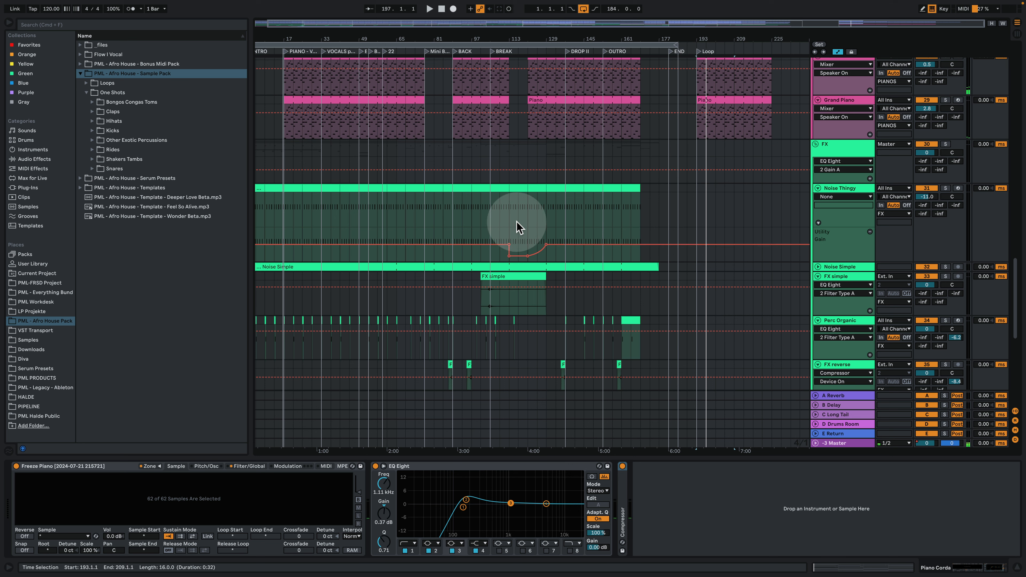
click(843, 148)
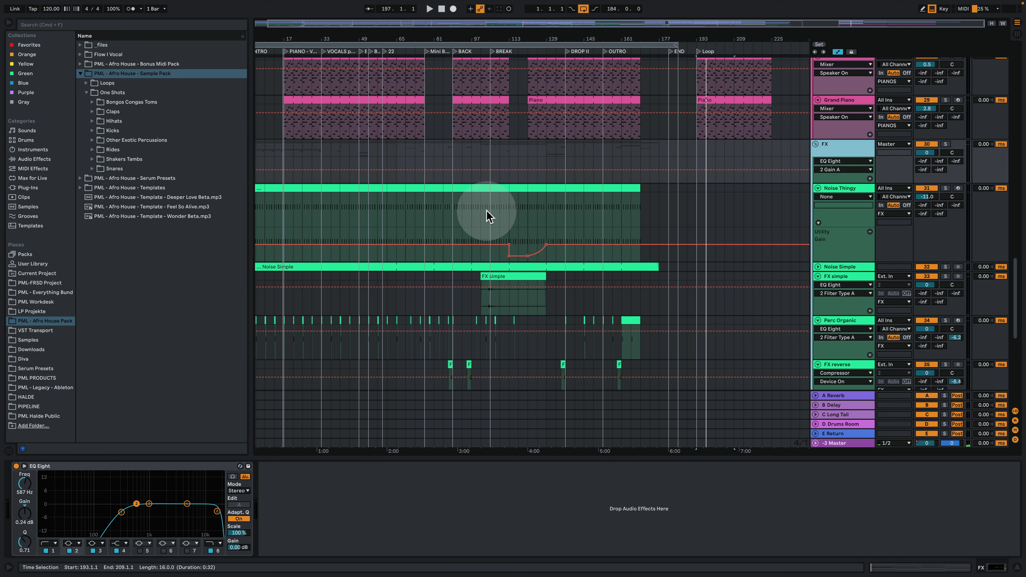
drag(451, 218, 707, 187)
drag(702, 33, 662, 202)
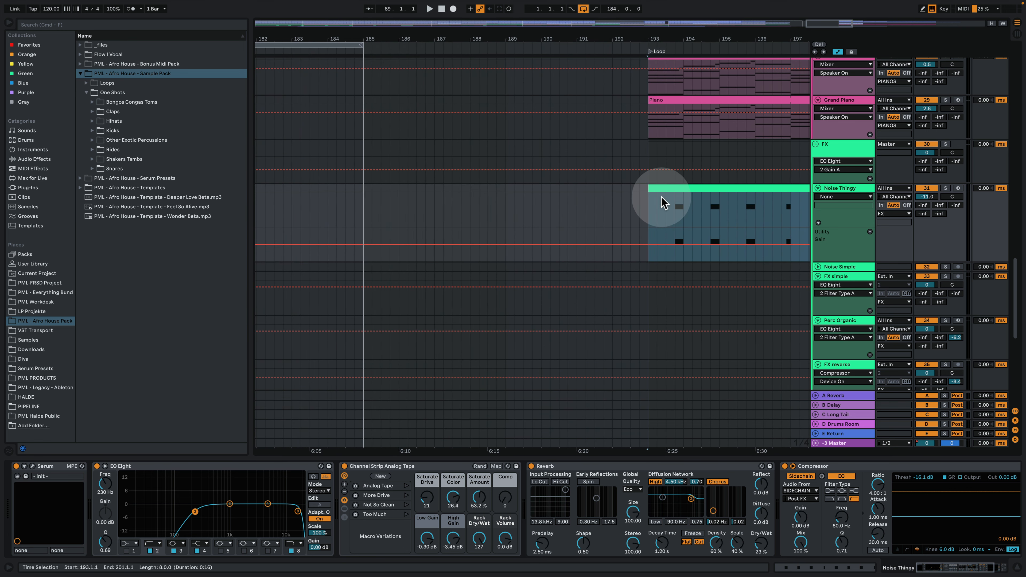
- Solo Noise Thingy and play its Loop section clip
click(671, 201)
click(945, 188)
key(space)
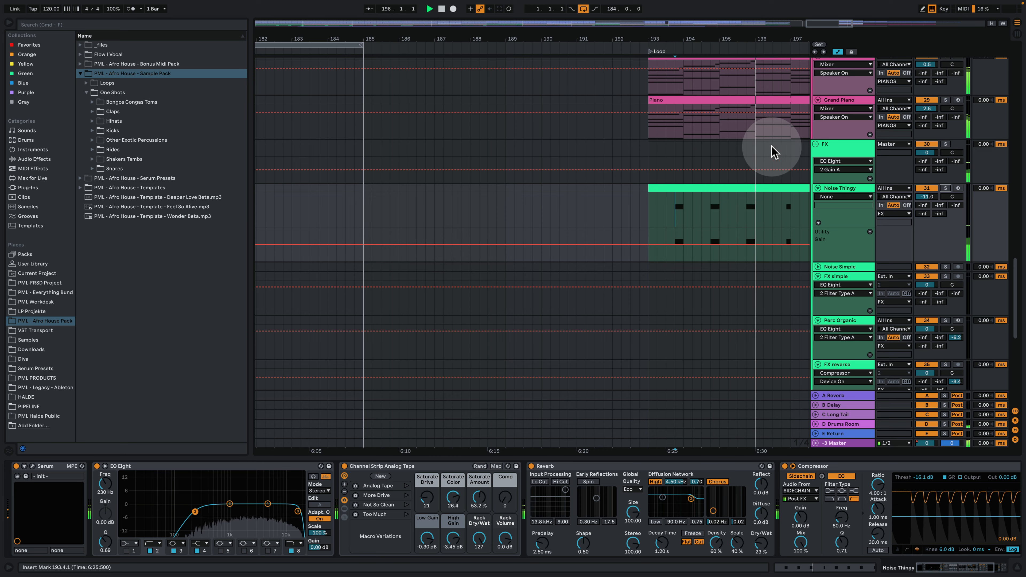
- Mute the PML Full Phrase vocal track and play the Loop section's Noise Thingy clip within the full mix
scroll(781, 284, down, 10)
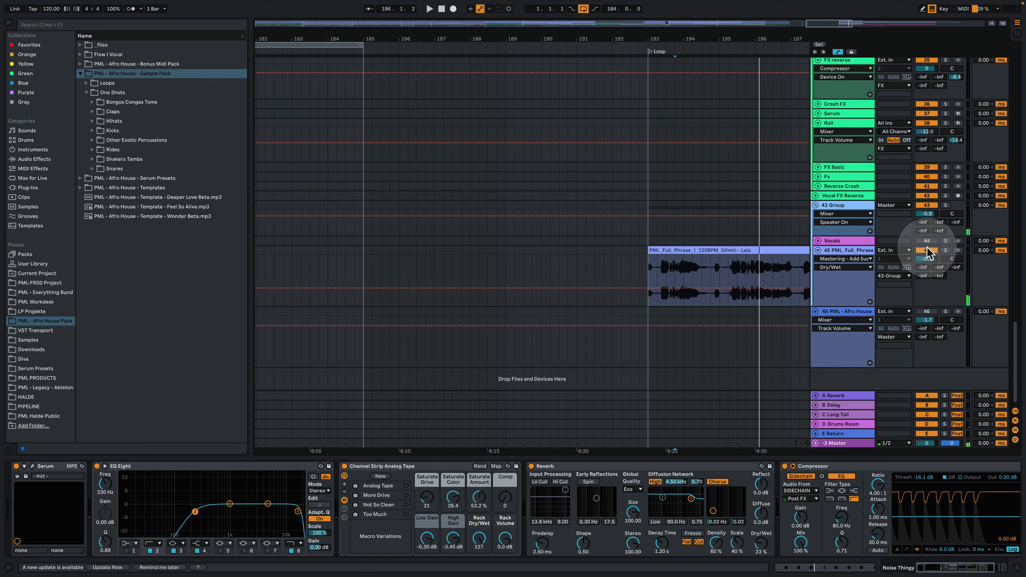
scroll(813, 259, up, 12)
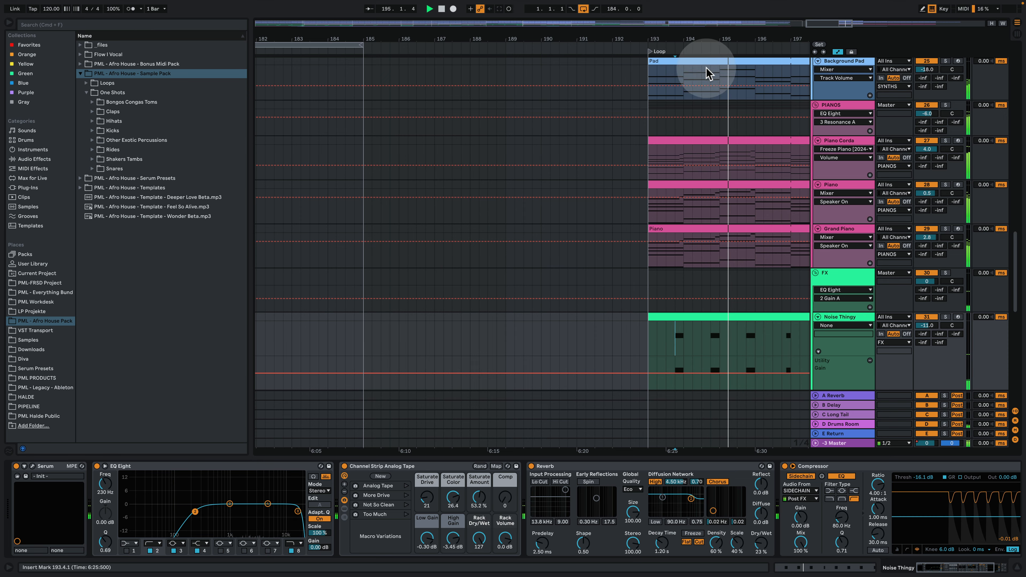
drag(699, 39, 591, 8)
key(space)
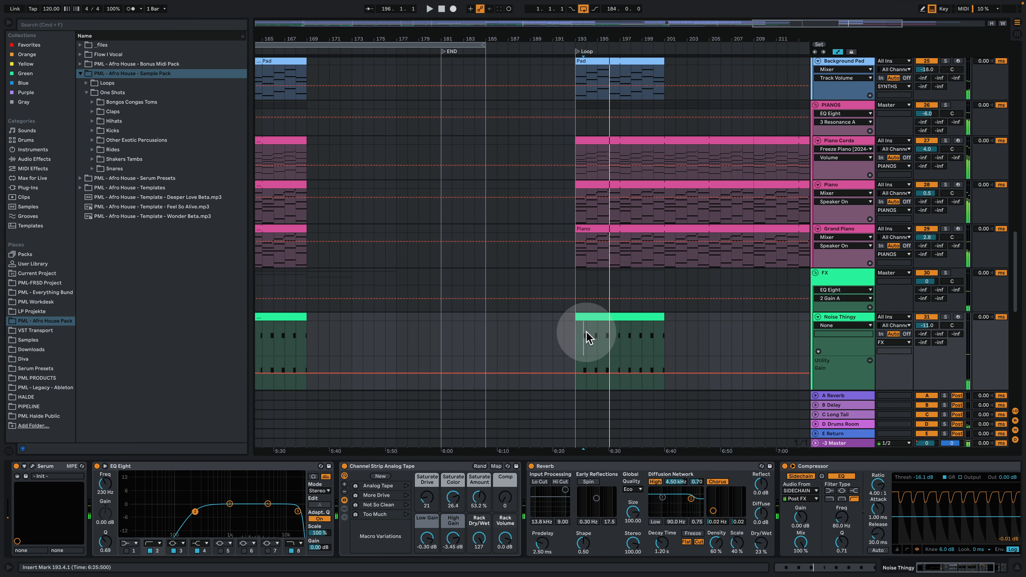
- Copy the 8-bar Perc Organic clip at bar 161 into the Loop section at bar 193
scroll(588, 337, down, 2)
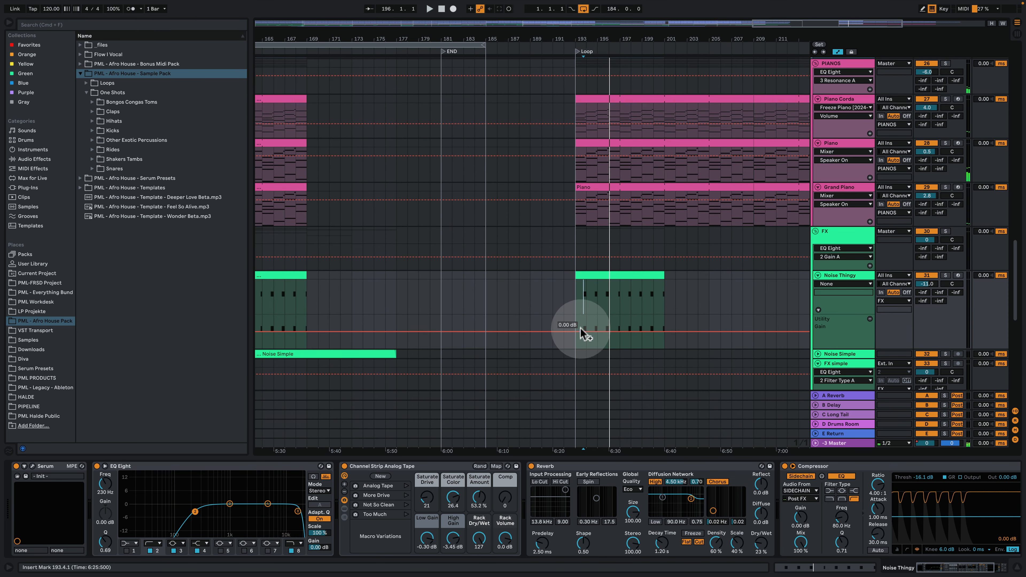
drag(628, 40, 630, 18)
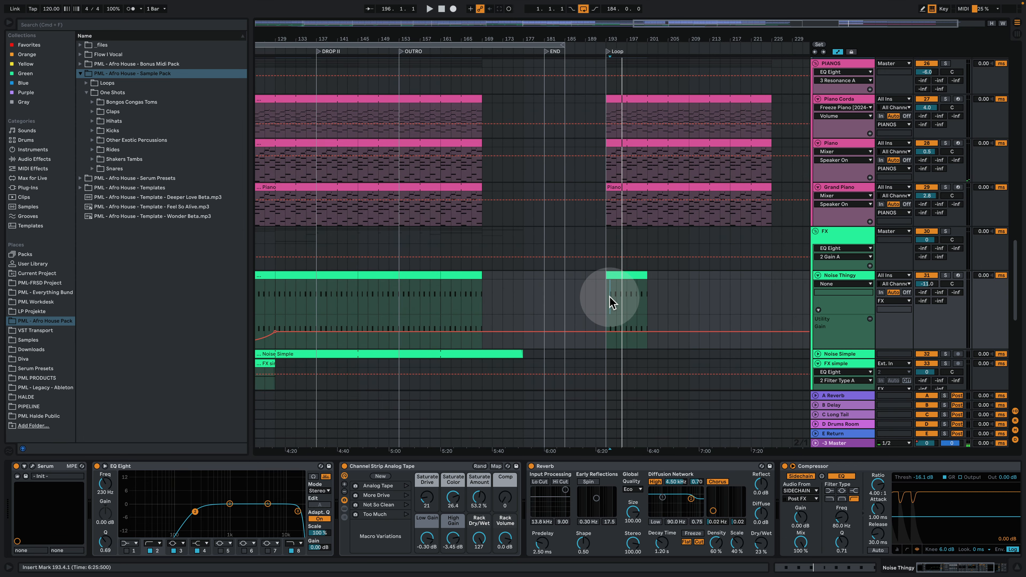
scroll(620, 261, down, 3)
click(456, 356)
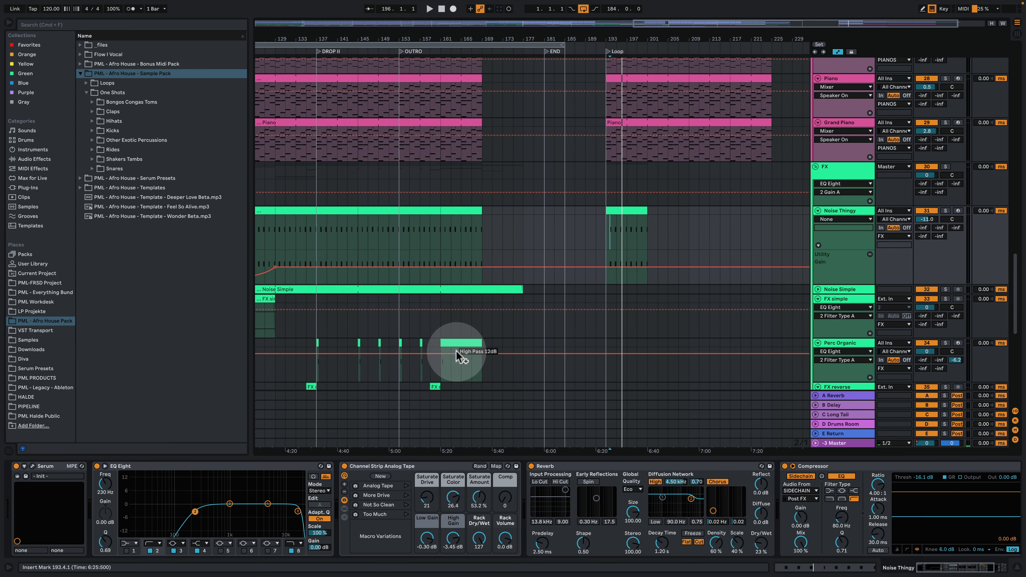
click(446, 342)
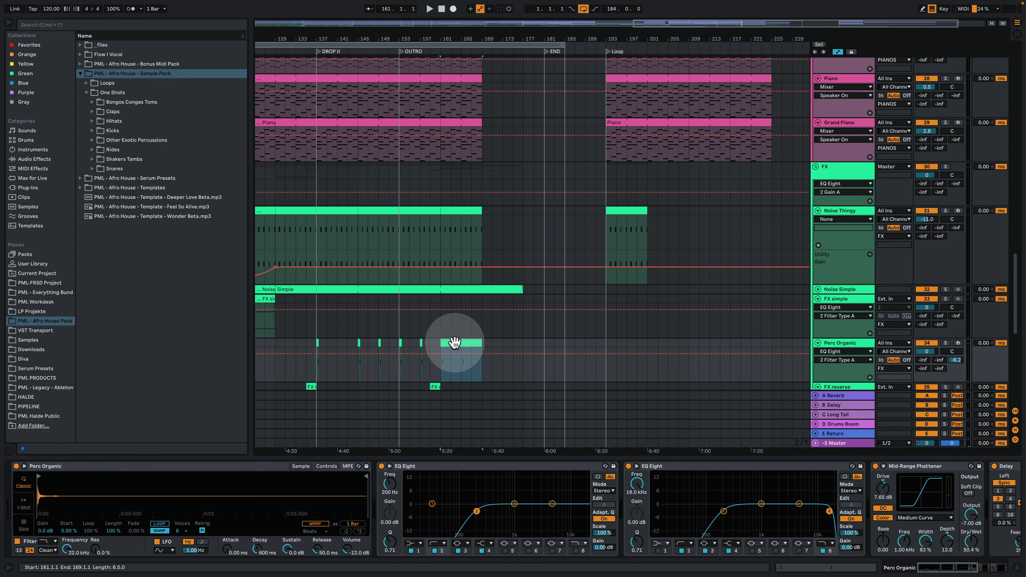
drag(452, 343, 642, 353)
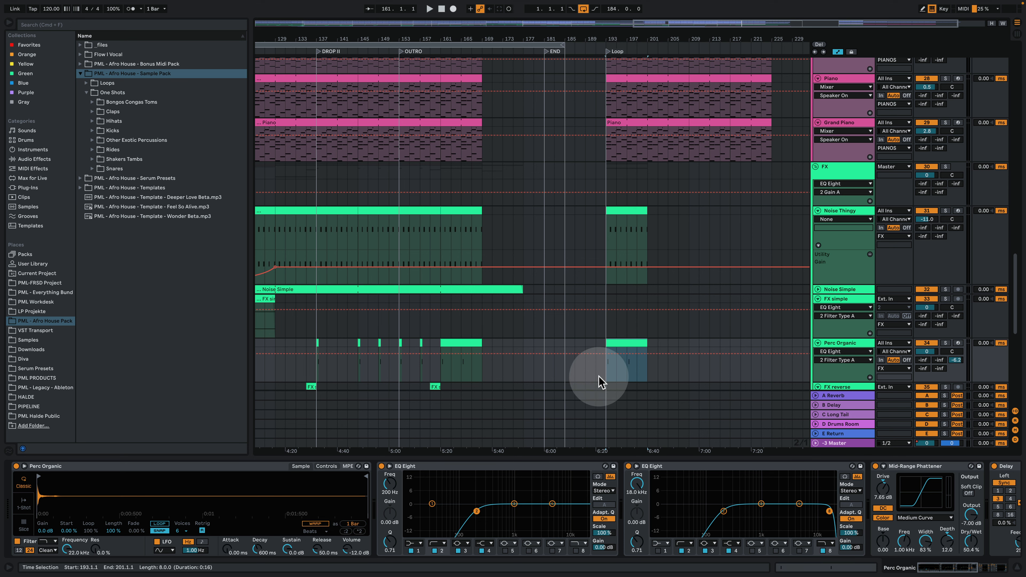
mouse_move(607, 38)
mouse_down()
mouse_move(607, 77)
mouse_move(602, 58)
mouse_up()
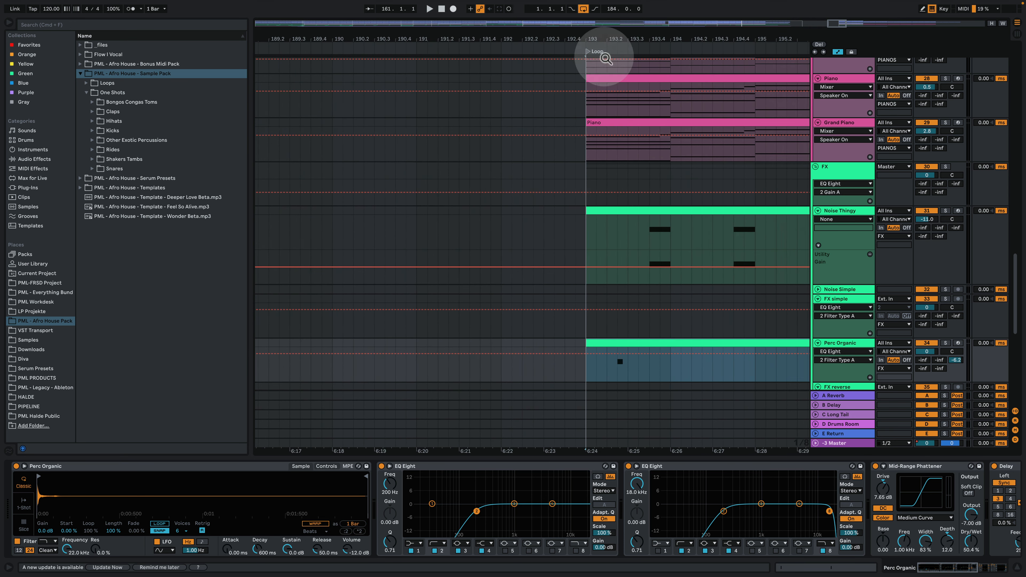
- Play the Loop section's Perc Organic clip first soloed, and again within the full mix
click(945, 342)
key(space)
key(minus)
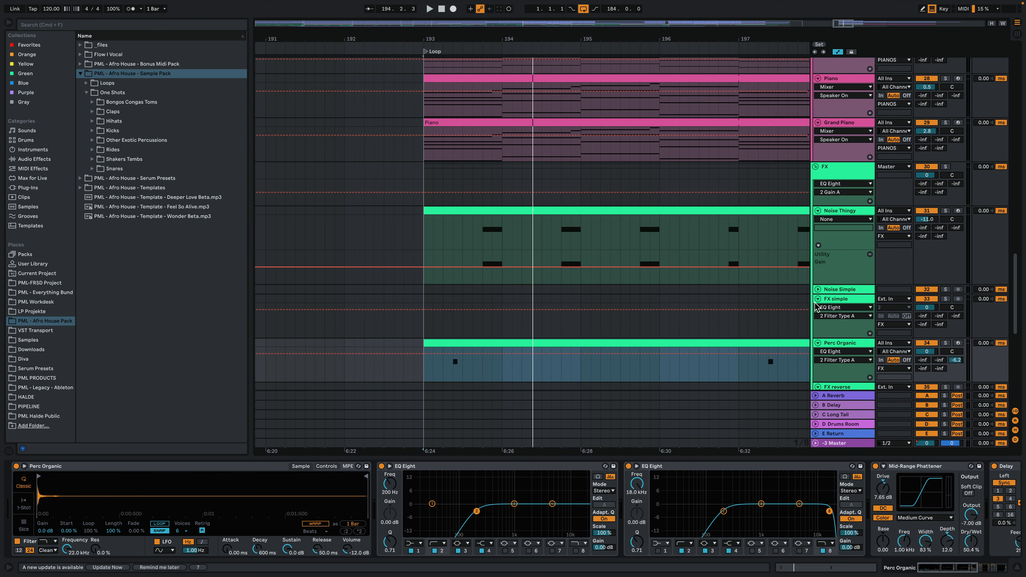
click(487, 375)
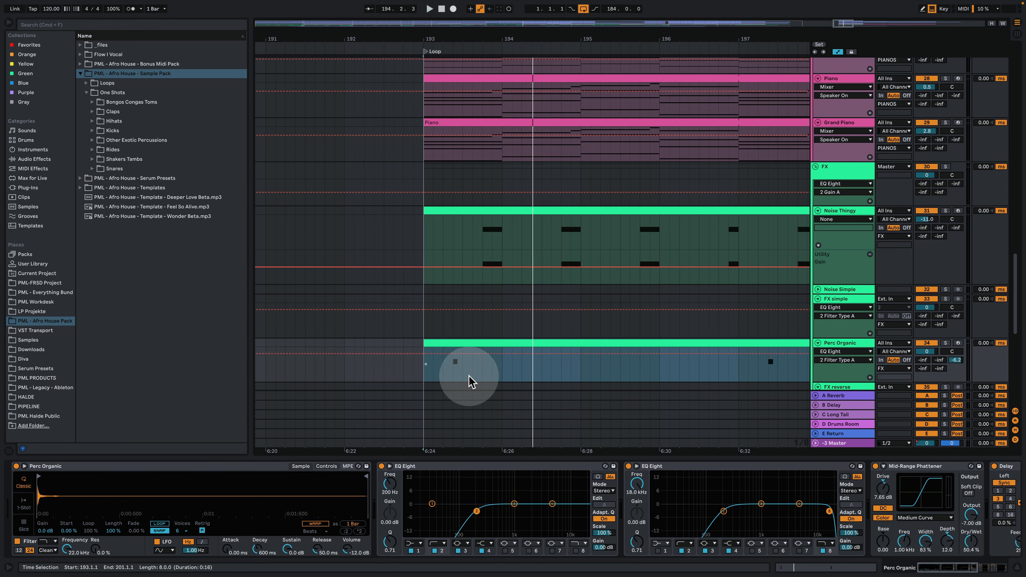
click(452, 364)
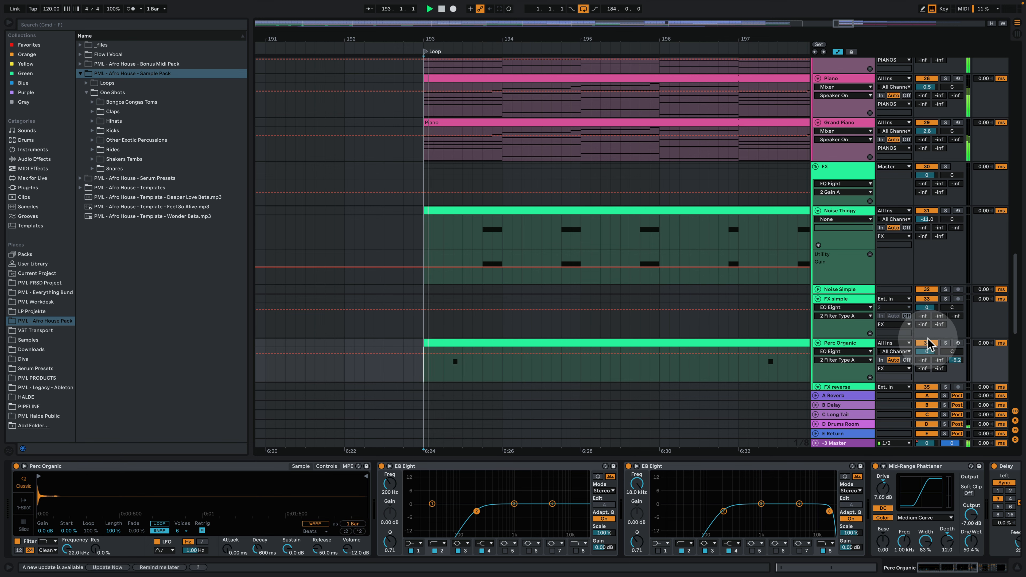
drag(524, 38, 524, 8)
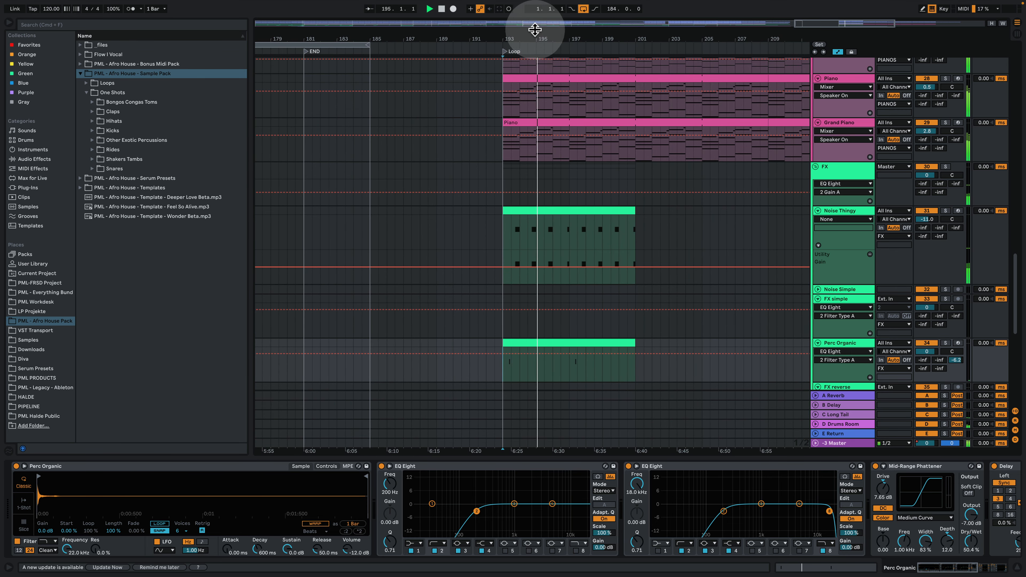
click(516, 375)
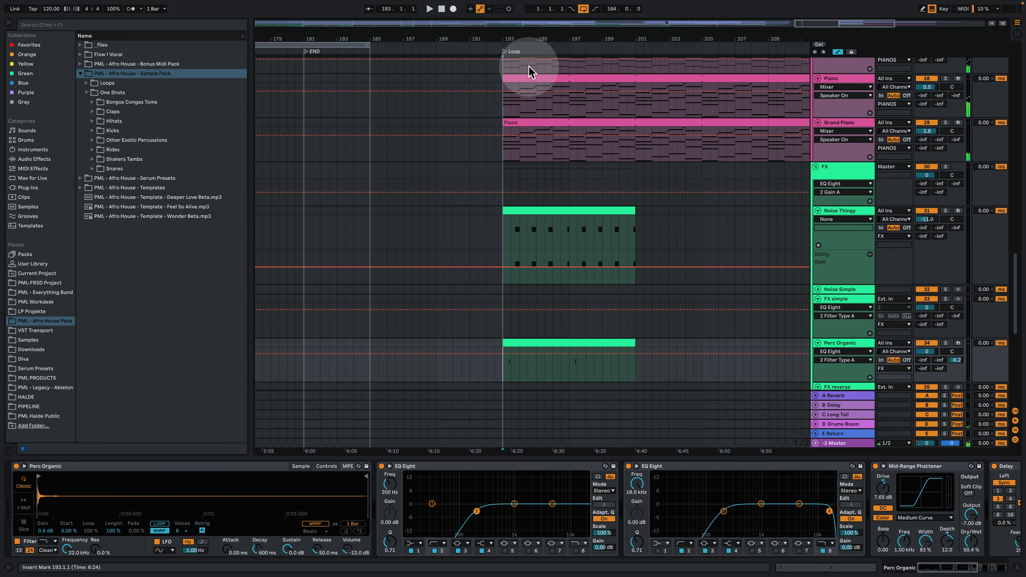
- Play Perc Organic soloed while viewing its device chain, and inspect the reverb on the Long Tail return
drag(516, 38, 516, 121)
click(486, 375)
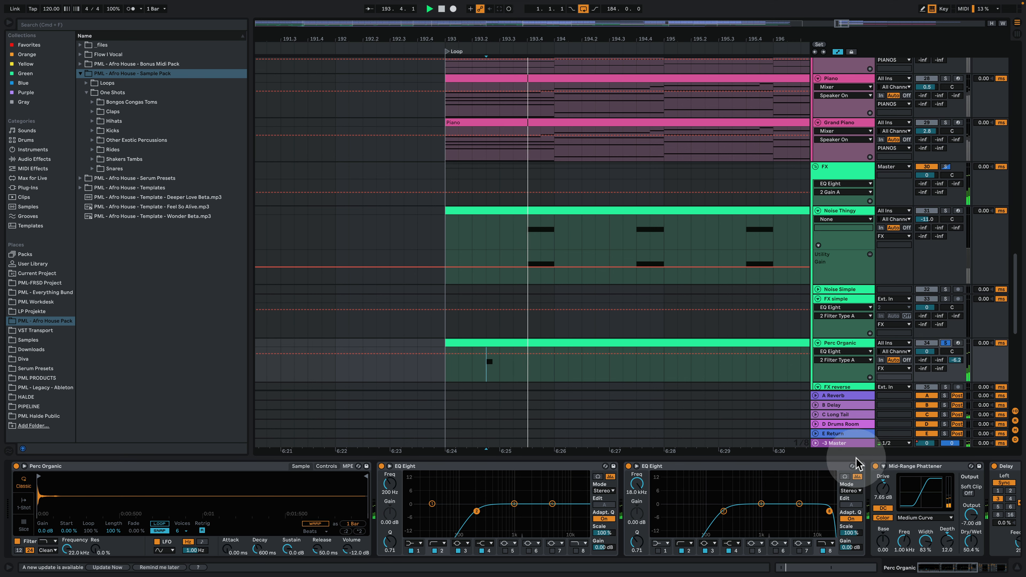
key(space)
drag(934, 568, 967, 567)
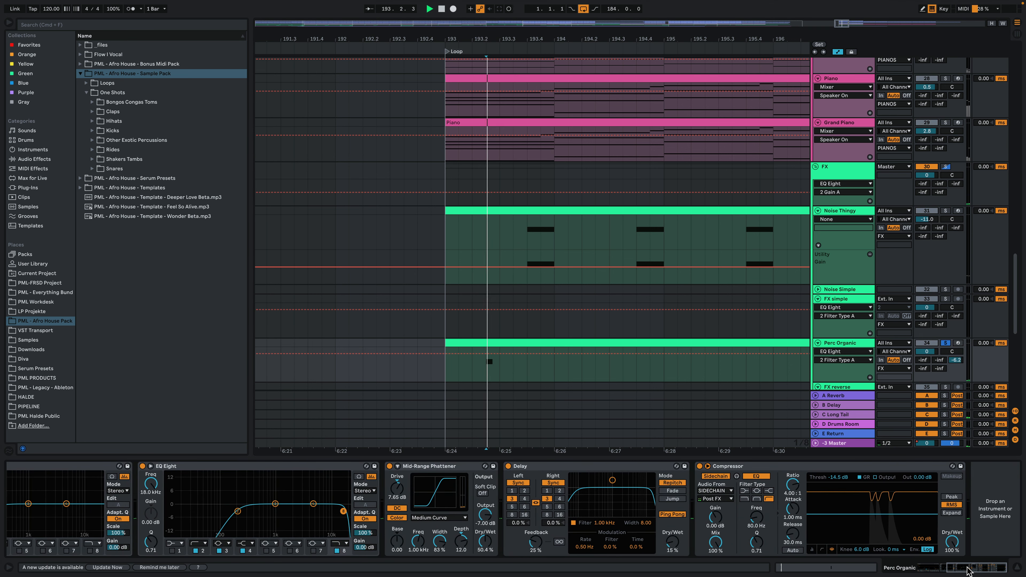
key(space)
key(space)
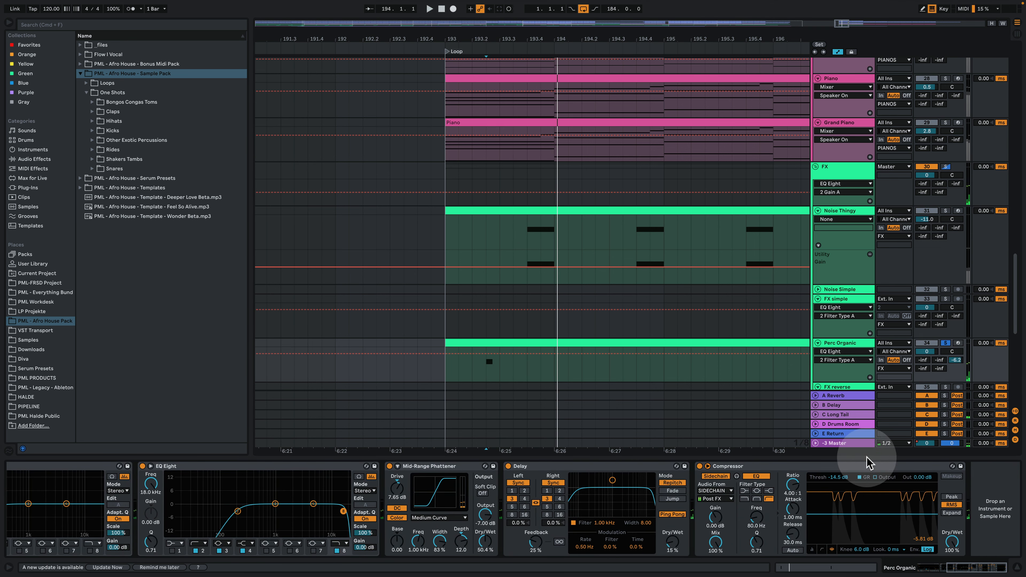
click(847, 416)
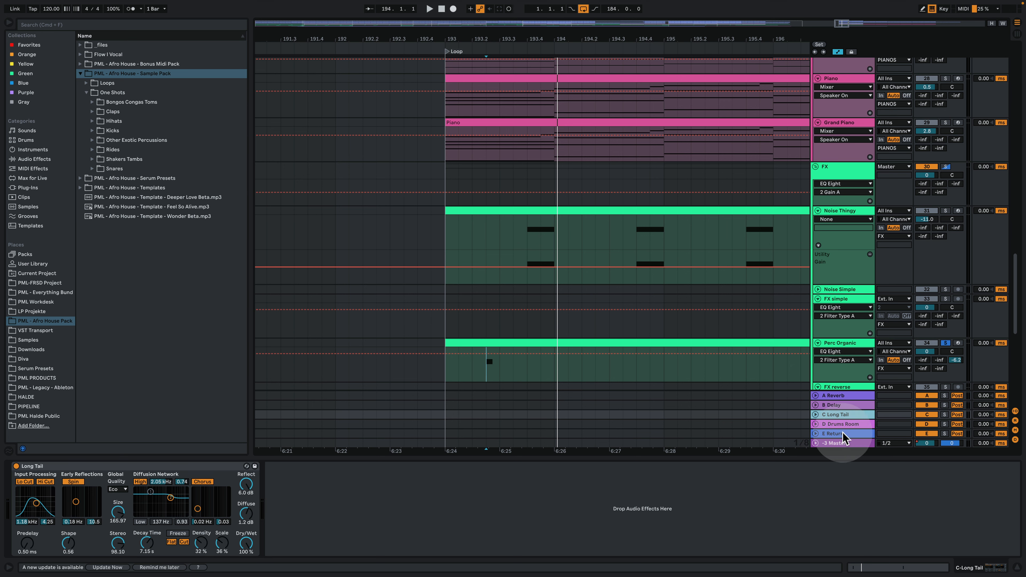
- Copy the Roll clip from the BREAK section to bar 194 of the Loop section and play it soloed
drag(550, 39, 649, 30)
scroll(566, 180, down, 5)
click(393, 243)
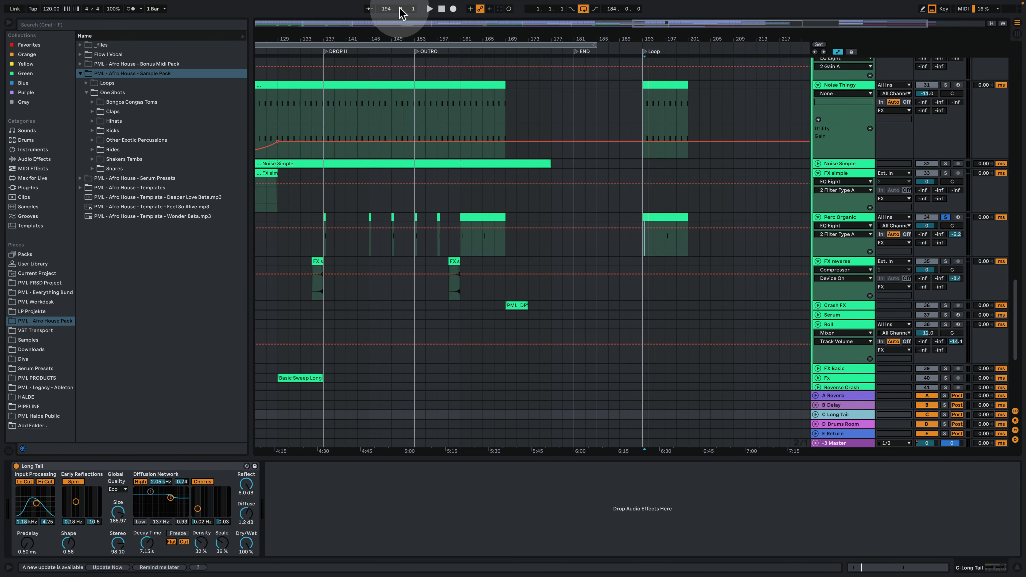
drag(390, 40, 534, 40)
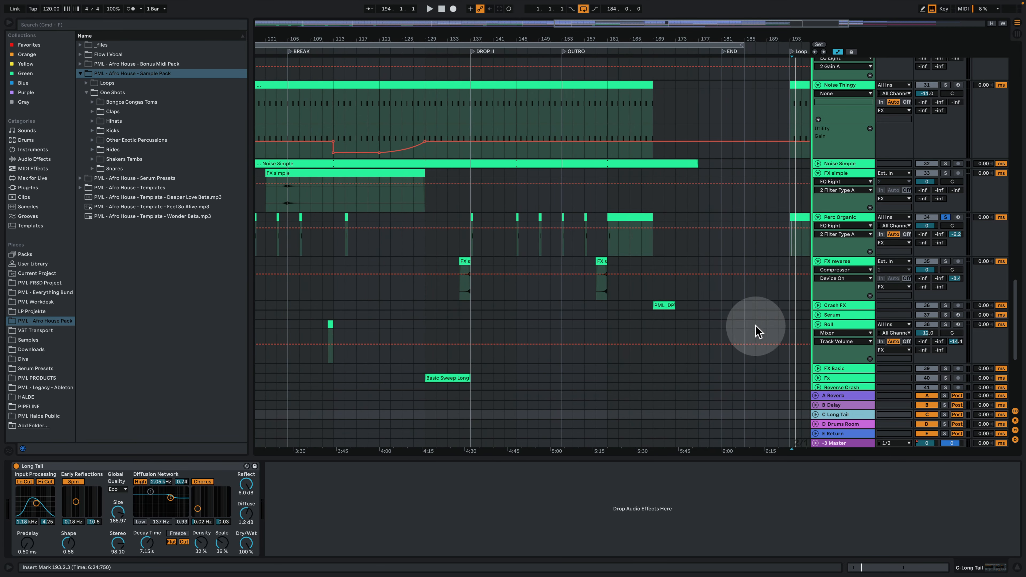
drag(337, 330, 793, 334)
drag(797, 38, 512, 38)
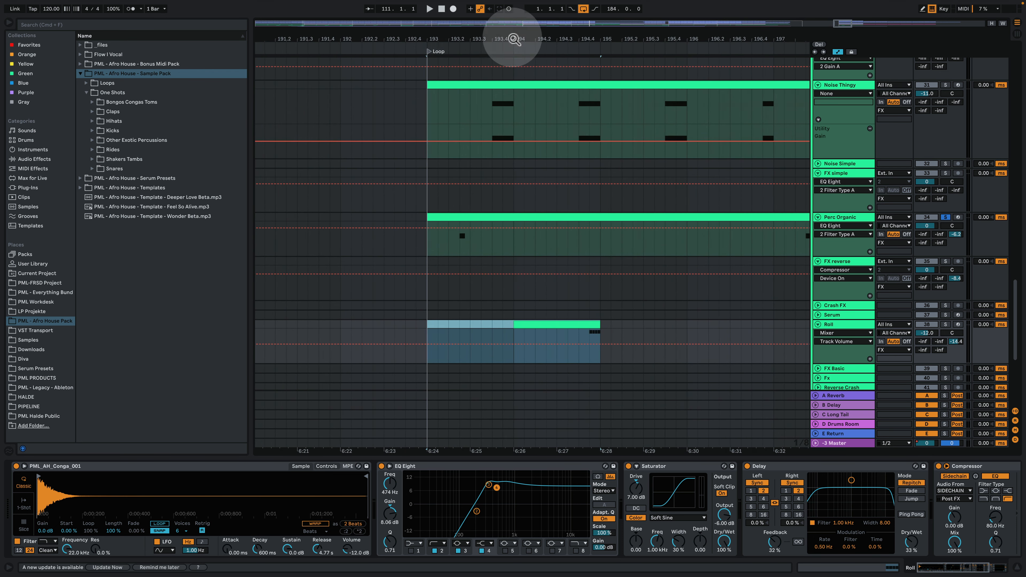
click(583, 335)
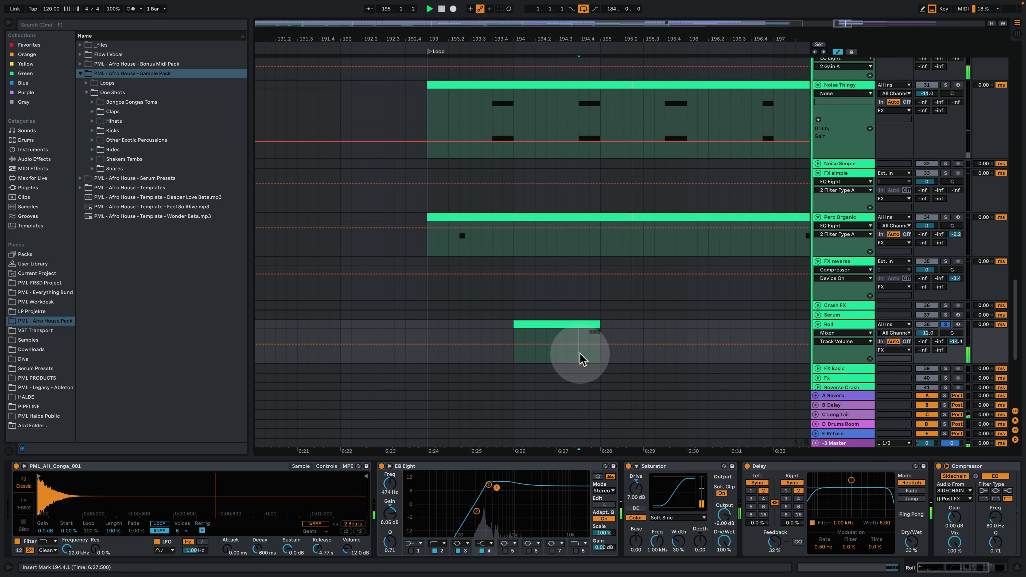
- Open the Roll clip's notes and set the note editor grid to 1/16
double_click(595, 325)
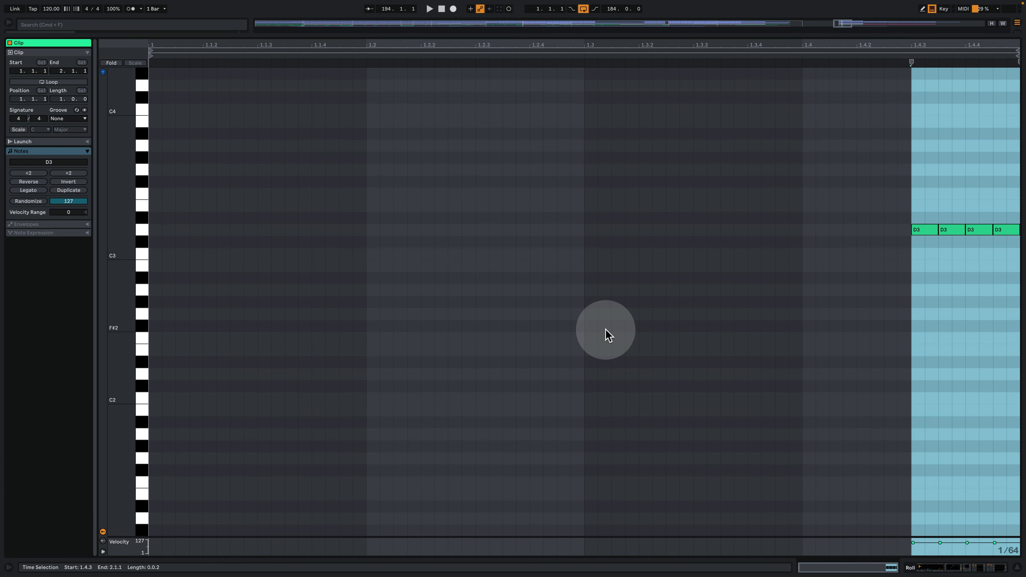
click(775, 264)
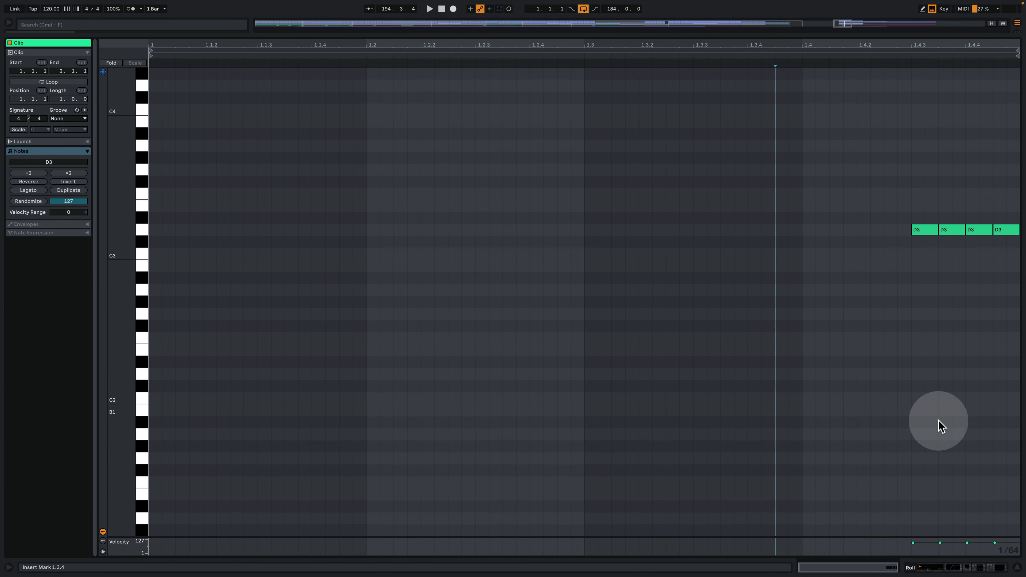
right_click(853, 422)
click(921, 372)
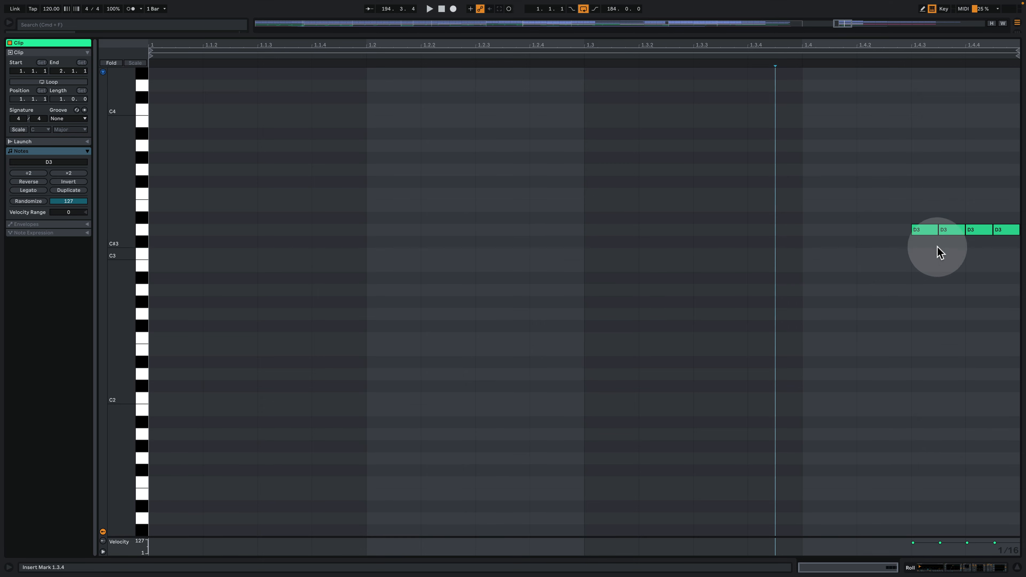
- Return to the arrangement, clear the Roll solo and play the clip within the mix
click(956, 568)
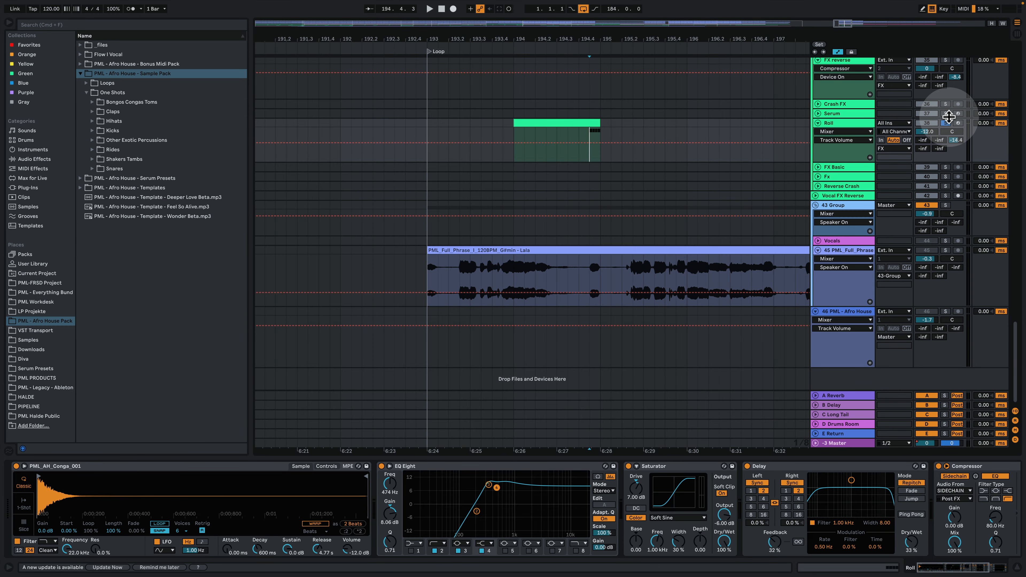
key(space)
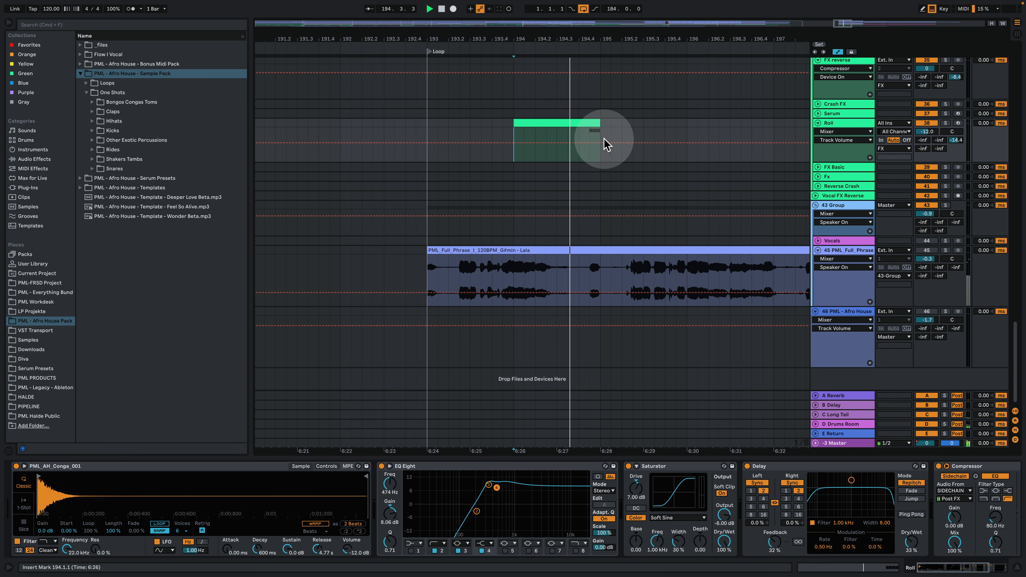
- Duplicate the one-bar Roll clip to bar 198 and play the end of the copy within the mix
drag(557, 40, 414, 26)
click(422, 122)
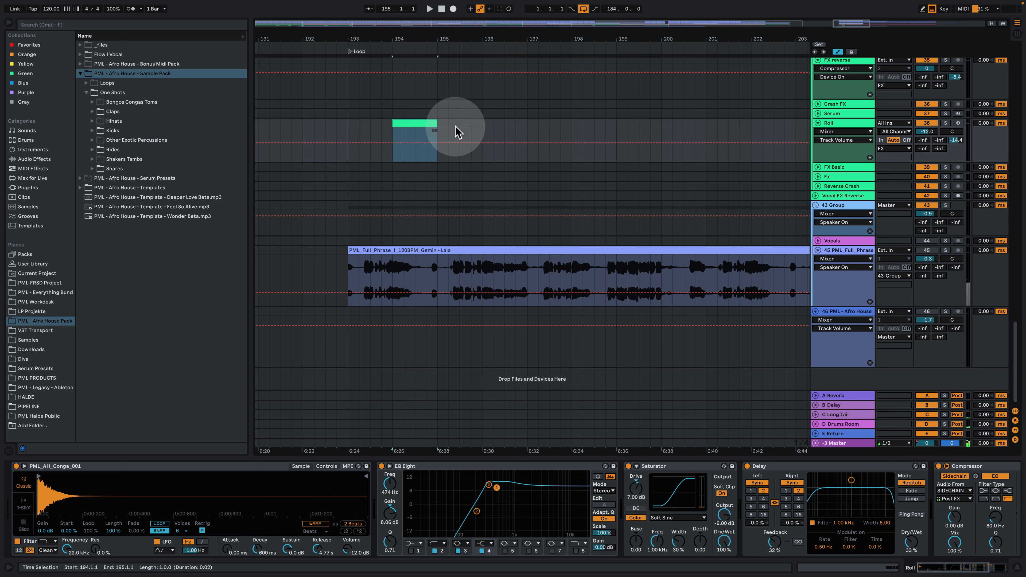
drag(439, 123, 605, 162)
click(604, 162)
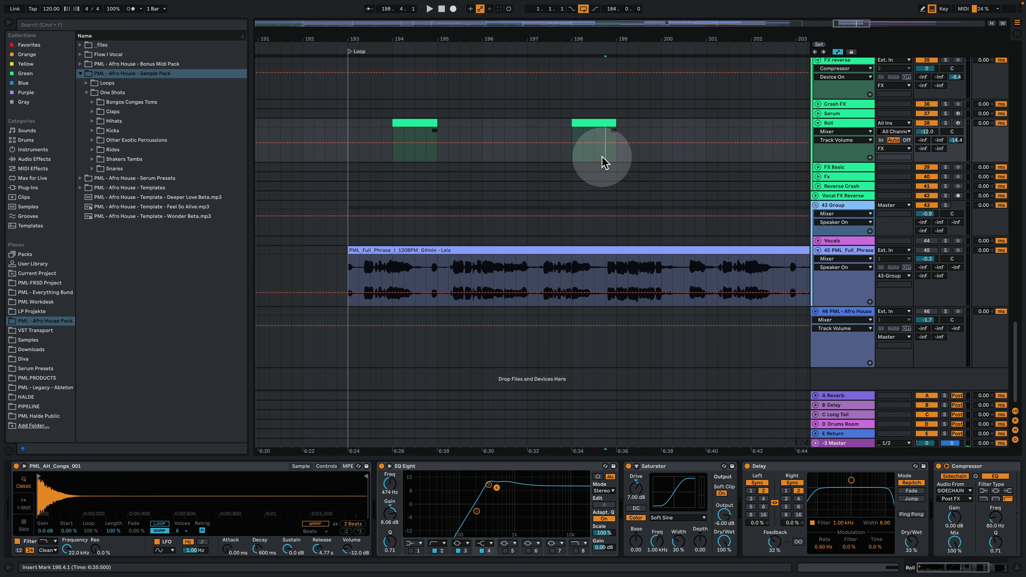
drag(614, 34, 614, 64)
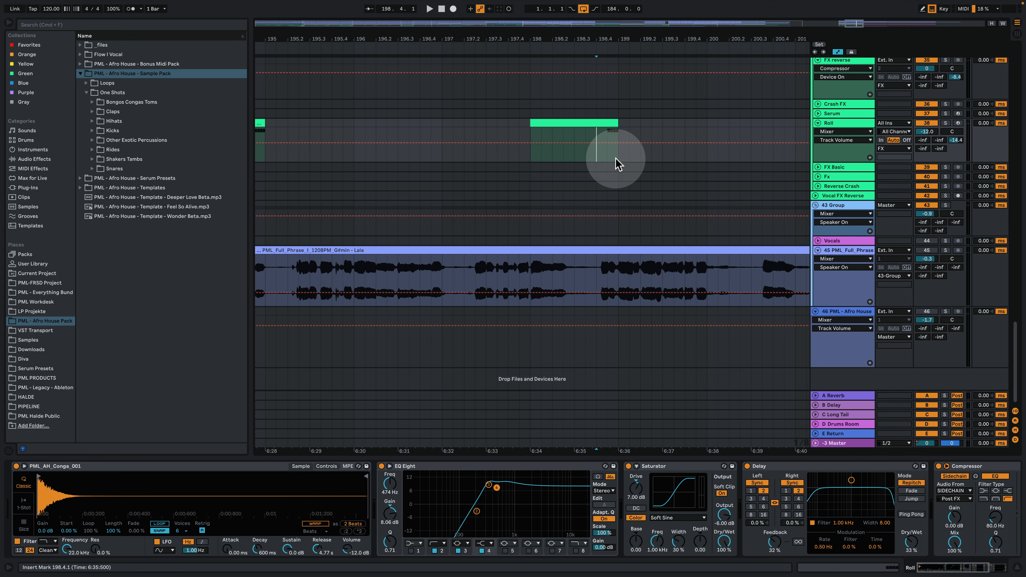
key(space)
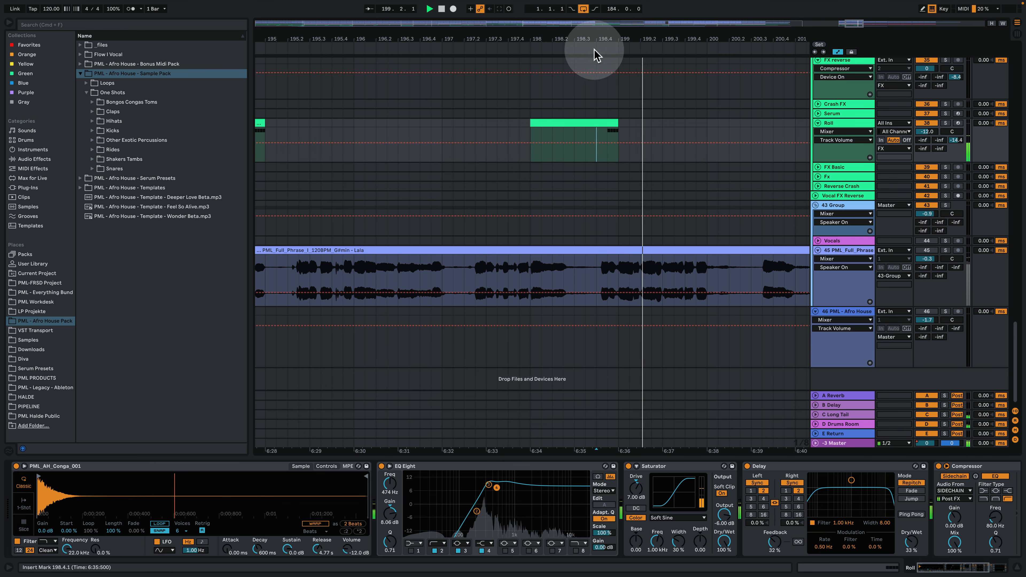
- Activate the PML_Full_Phrase vocal track and play the Loop section with it in the mix
drag(590, 39, 590, 8)
click(926, 250)
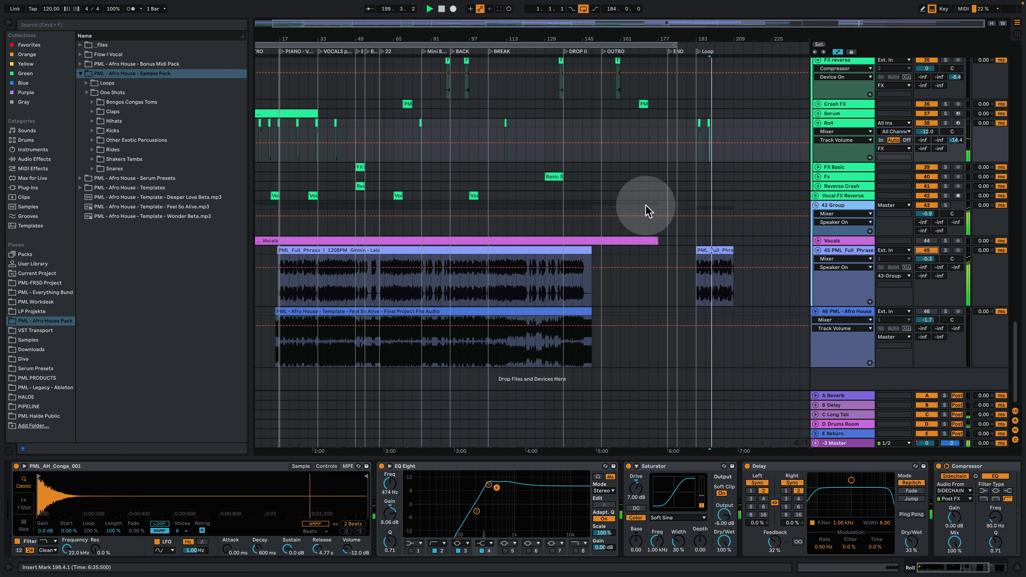
scroll(694, 234, up, 5)
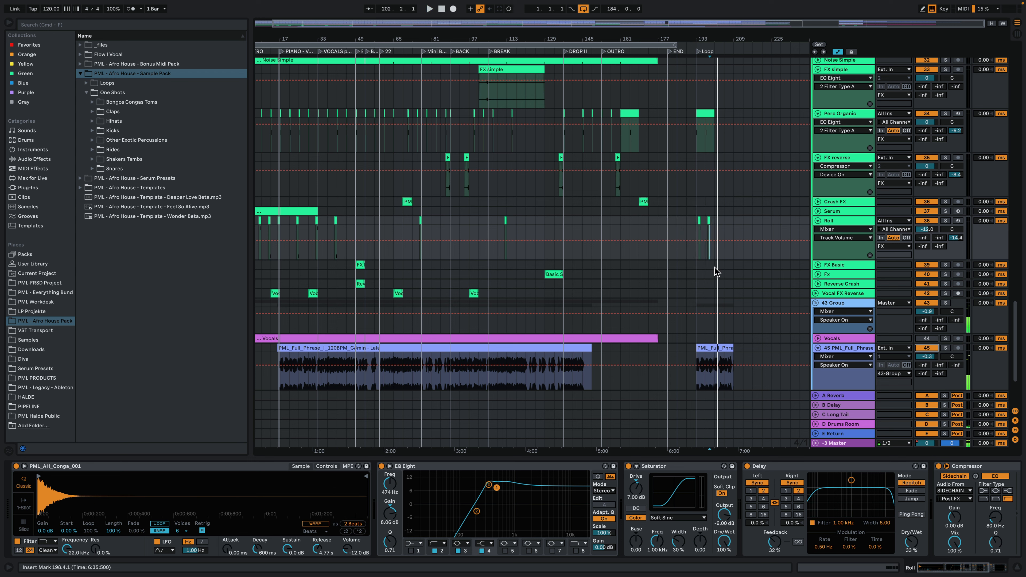
click(709, 259)
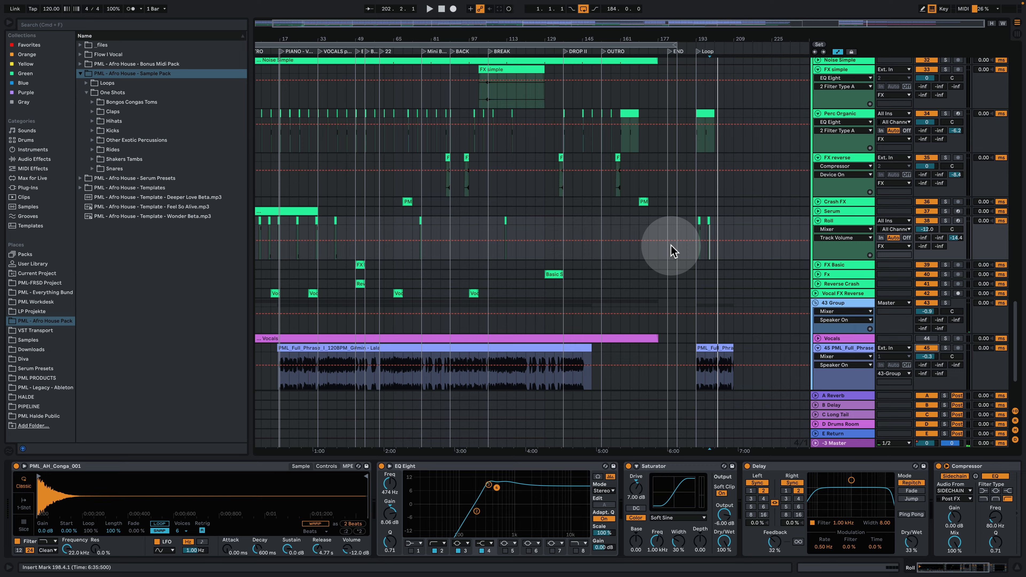
- Collapse the PIANOS, FX, SYNTHS, DRUMS and KICK BASS groups
scroll(675, 259, up, 15)
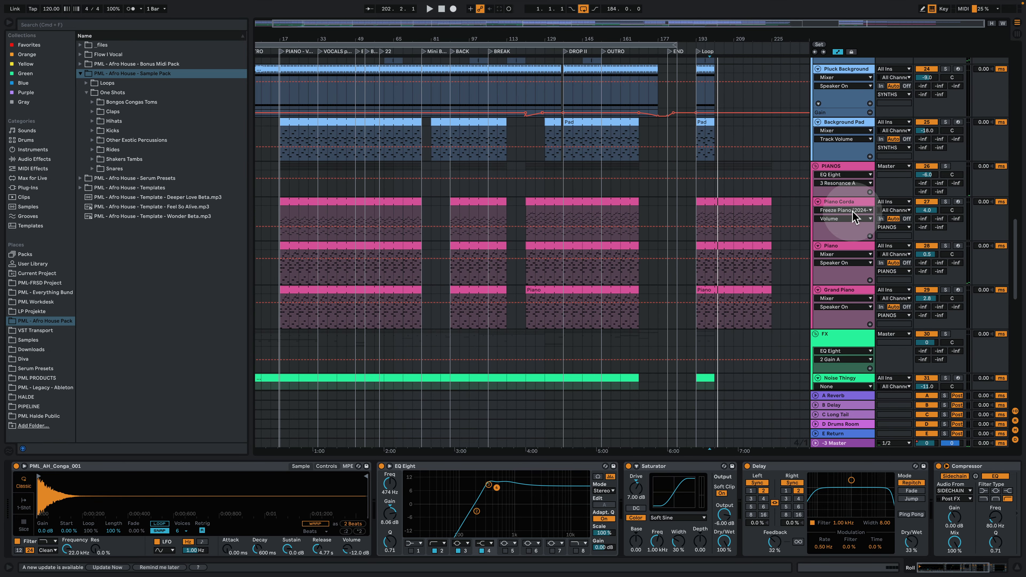
click(815, 166)
scroll(820, 198, up, 3)
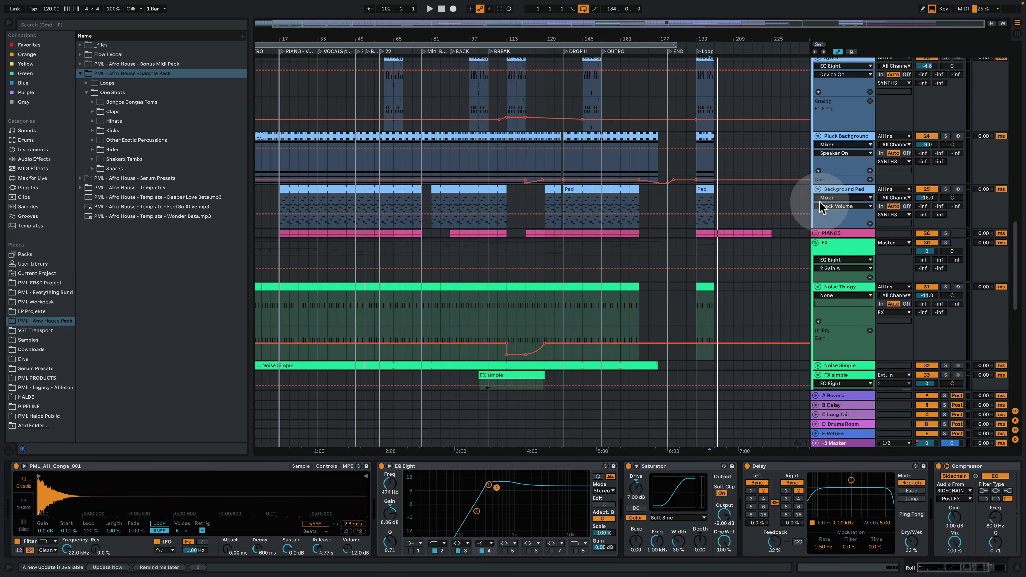
click(815, 242)
scroll(788, 138, up, 10)
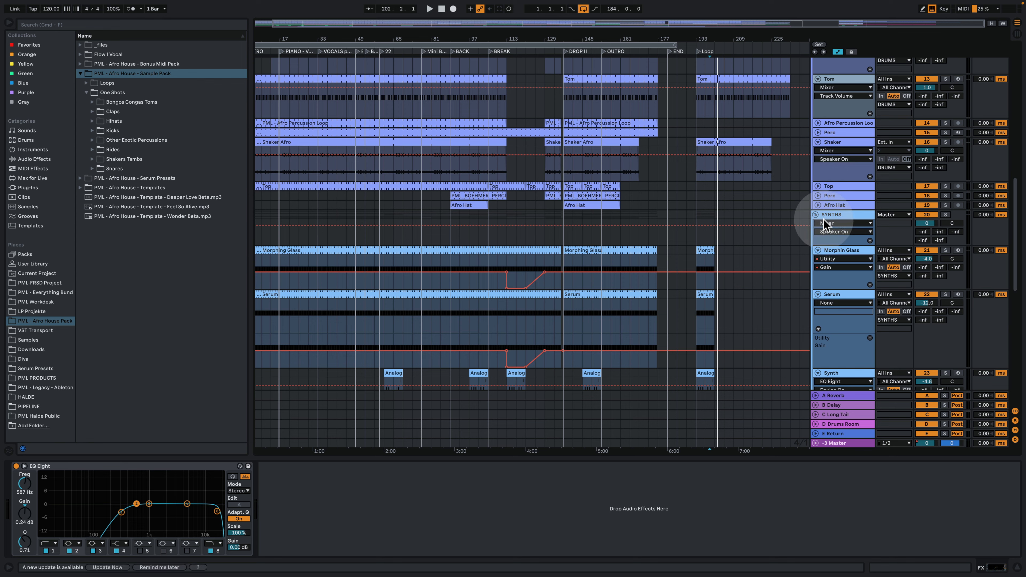
click(816, 215)
scroll(815, 202, up, 10)
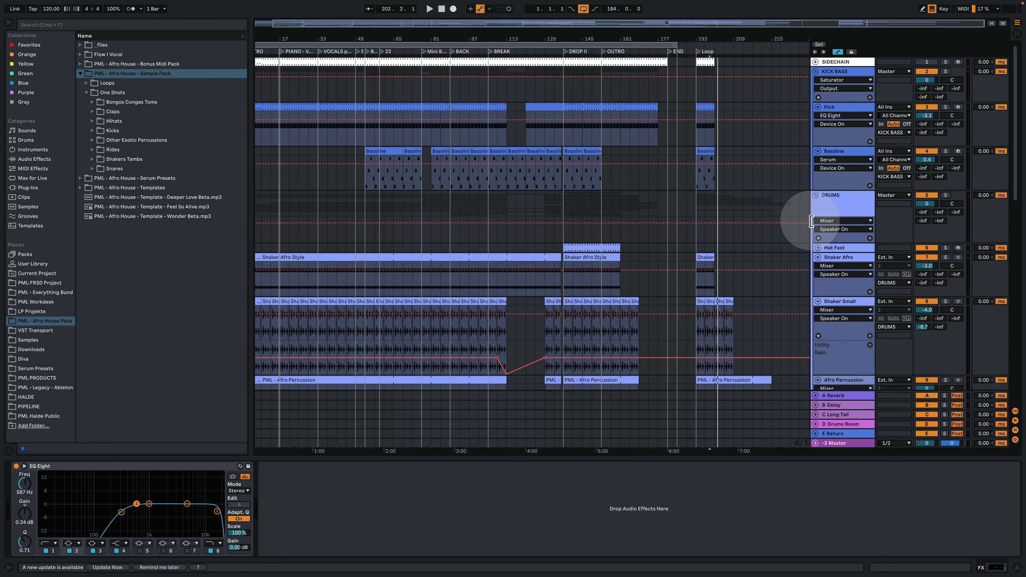
click(815, 195)
click(816, 72)
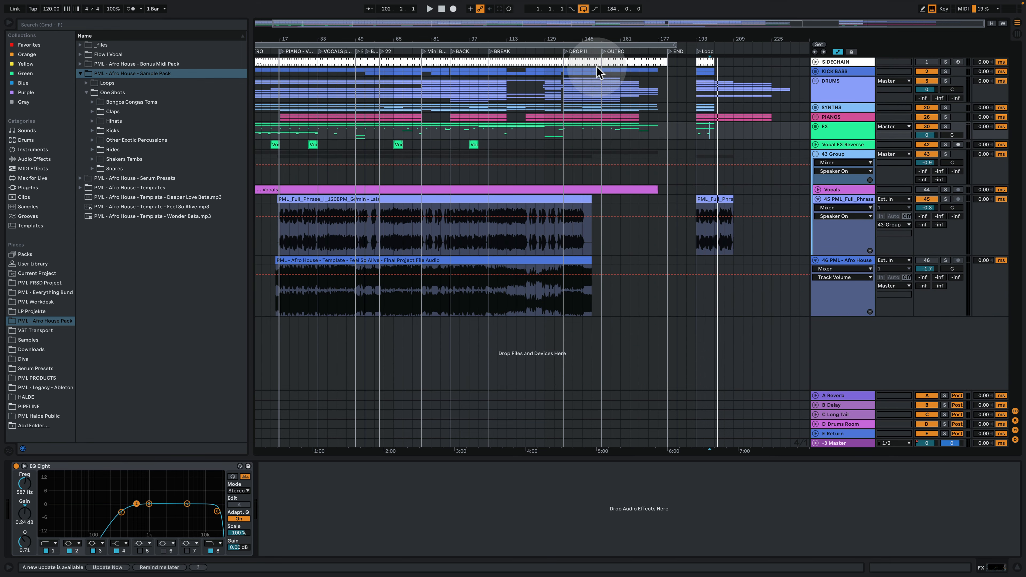
- Bring the arrangement from INTRO into view, narrow the browser and collapse the PML_Full_Phrase and PML - Afro House reference tracks
drag(291, 40, 311, 47)
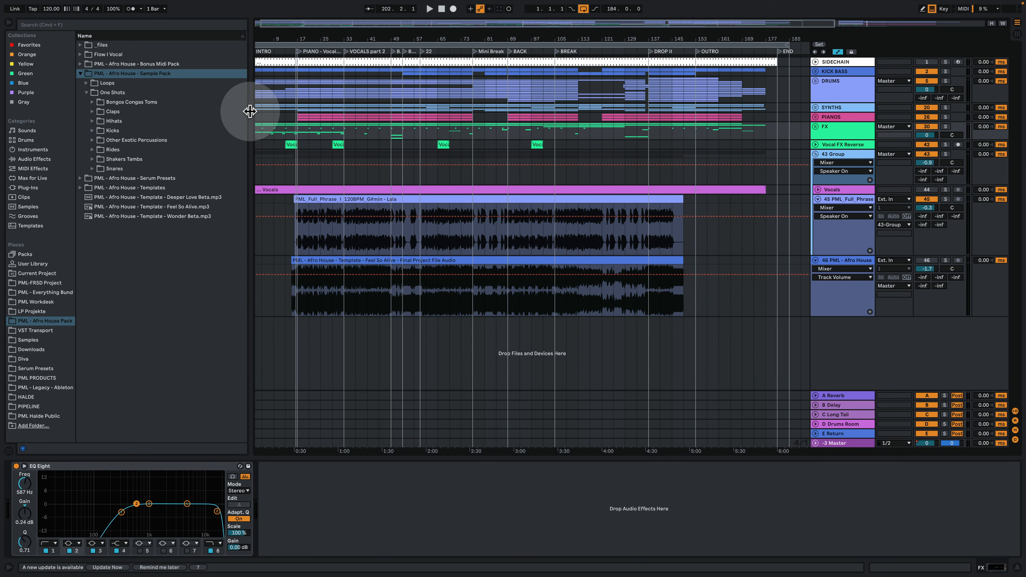
drag(250, 111, 228, 106)
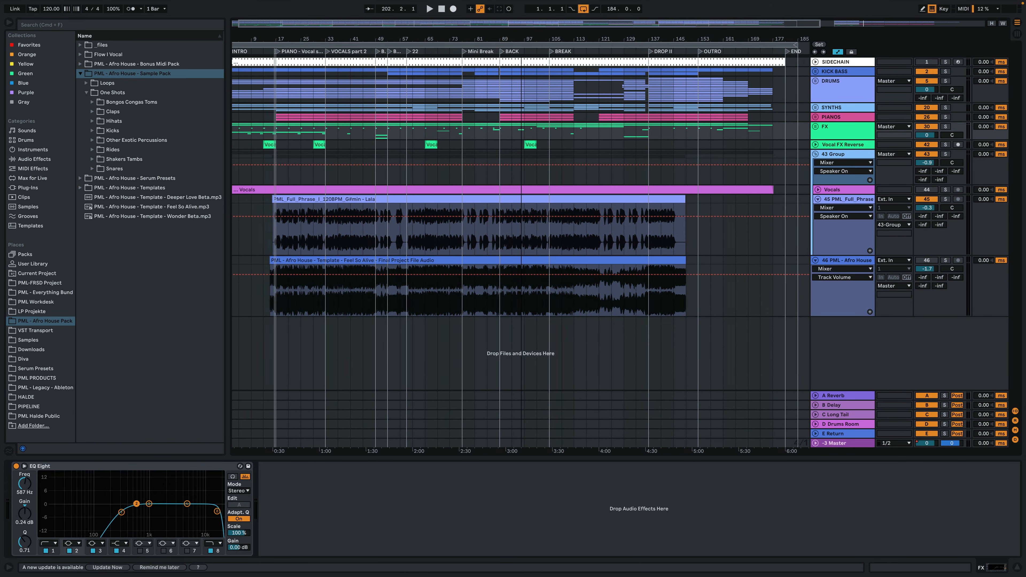
drag(521, 39, 528, 39)
click(819, 200)
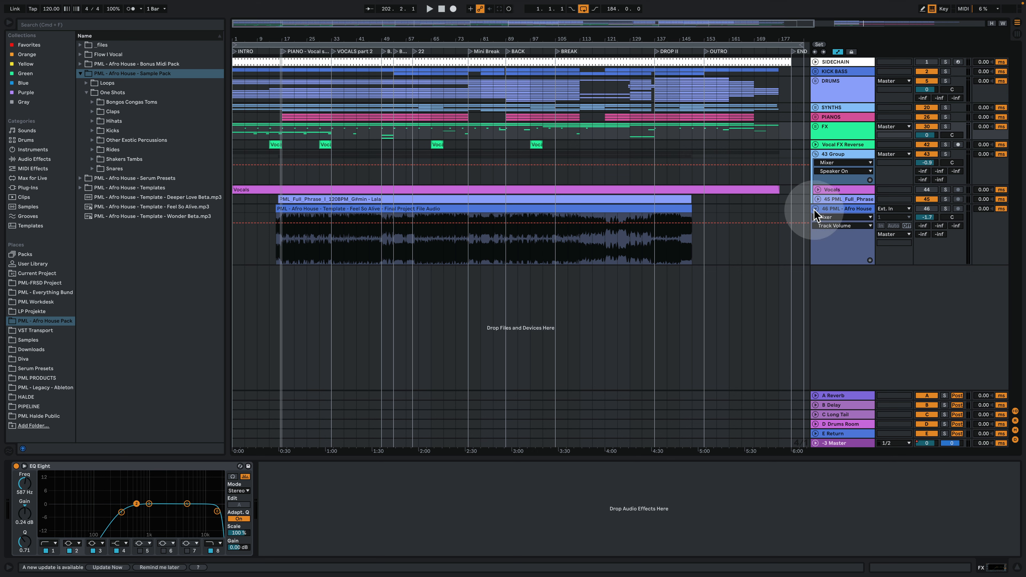
click(815, 209)
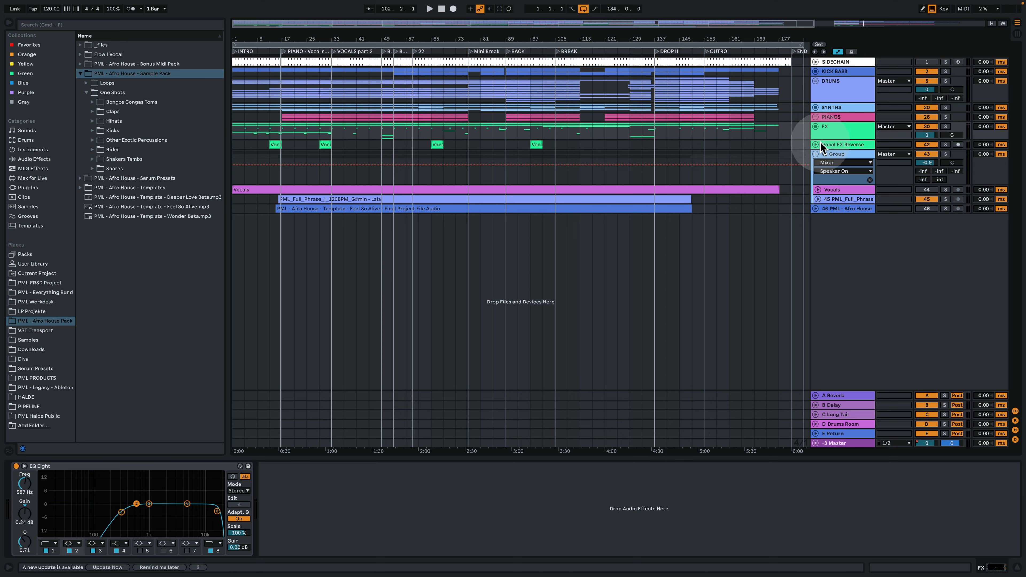
- Expand the FX group and collapse its Noise Thingy and FX simple tracks
click(815, 126)
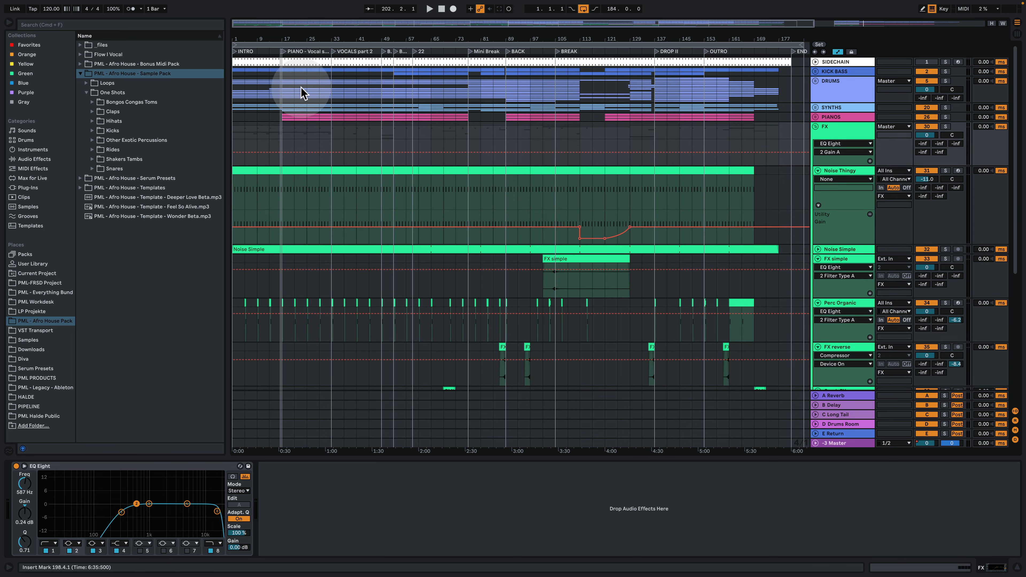
click(816, 170)
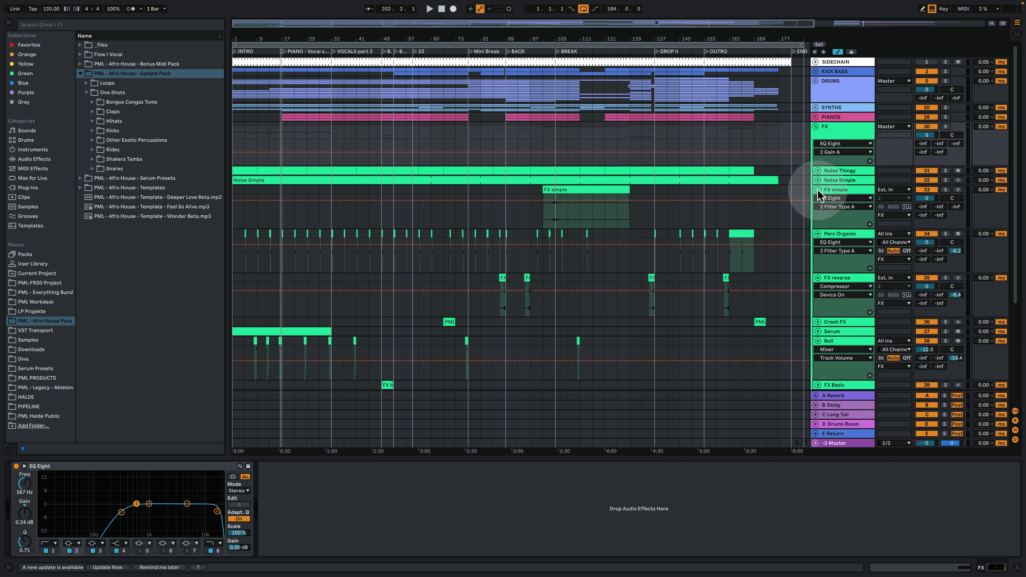
click(818, 190)
- Play the end of the Vocal FX clip leading into the PIANO - Vocal start marker with its track soloed
drag(274, 40, 274, 64)
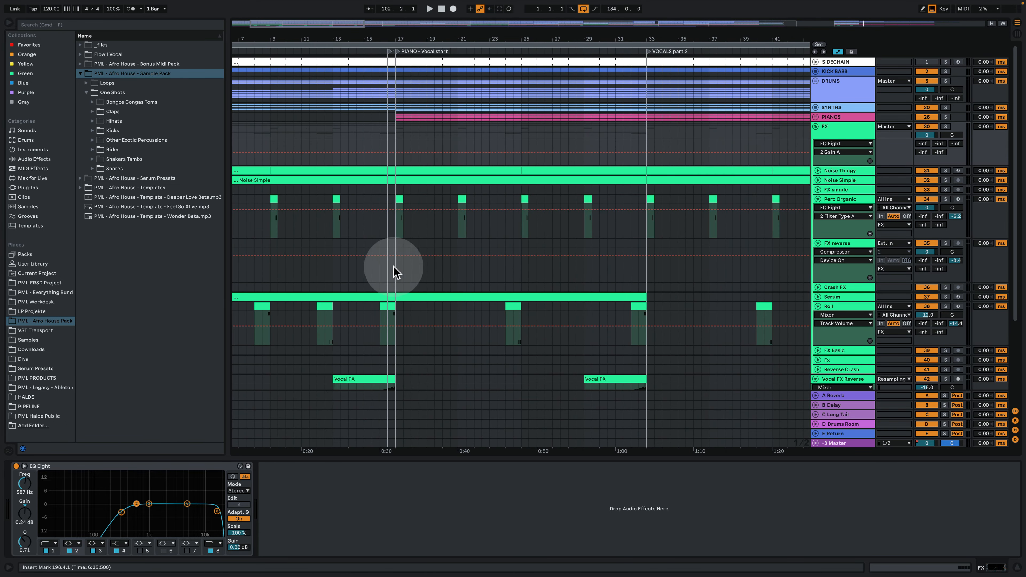
scroll(363, 267, down, 3)
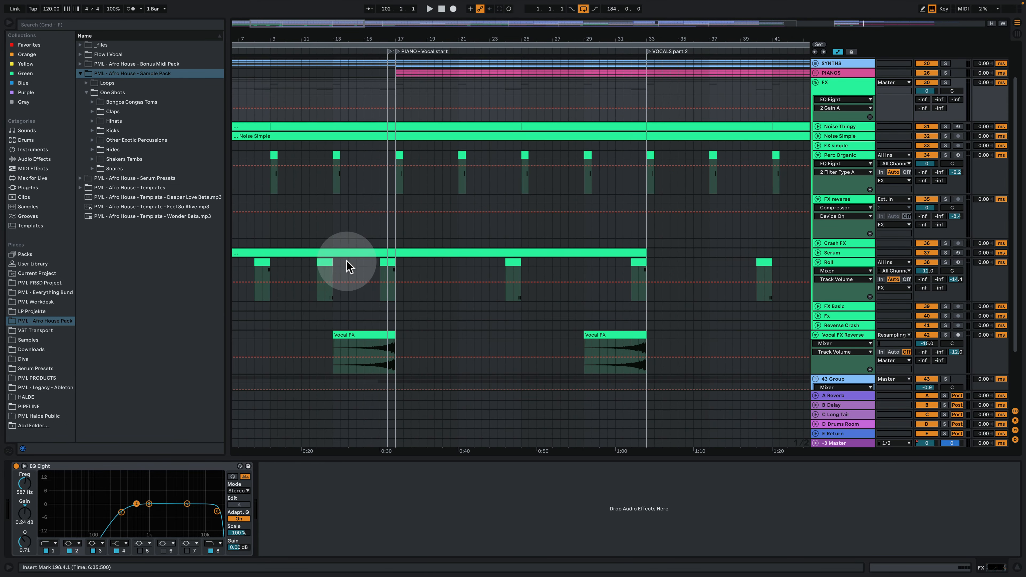
click(382, 187)
click(371, 336)
click(388, 346)
key(shift+s)
key(space)
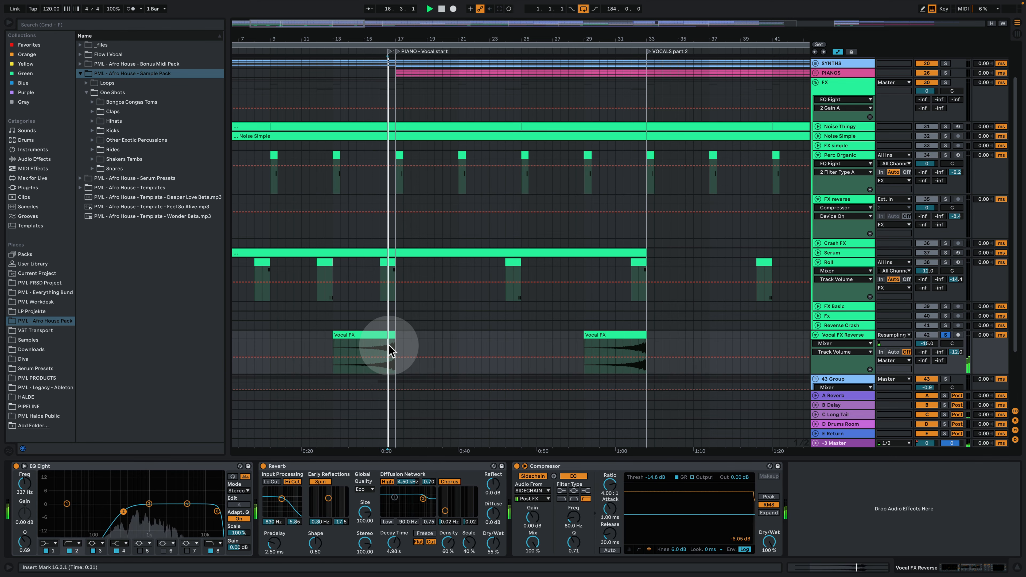
- Clear the Vocal FX Reverse solo and listen to the start of the PIANO - Vocal start section in the full mix
click(945, 335)
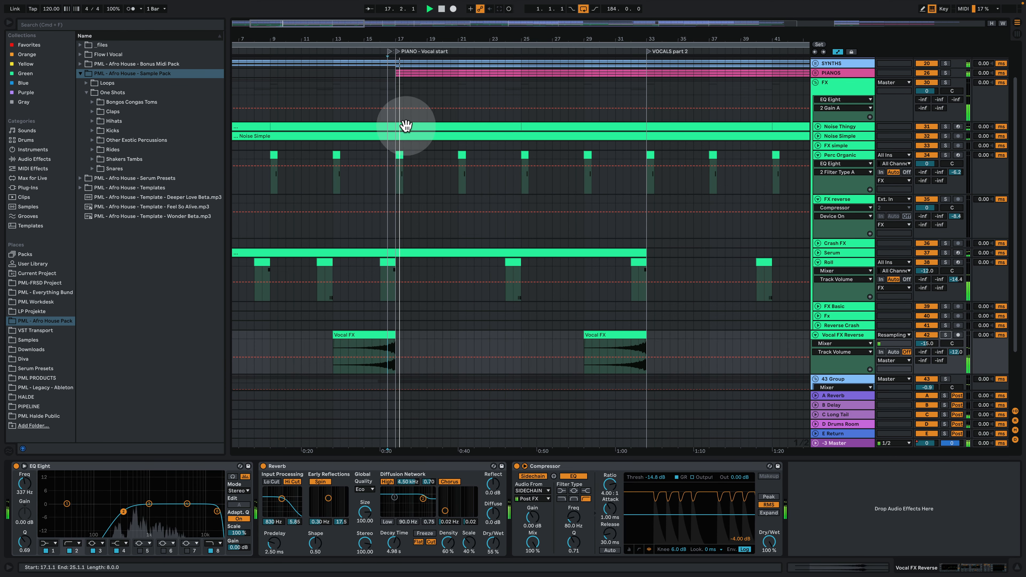
scroll(458, 160, up, 3)
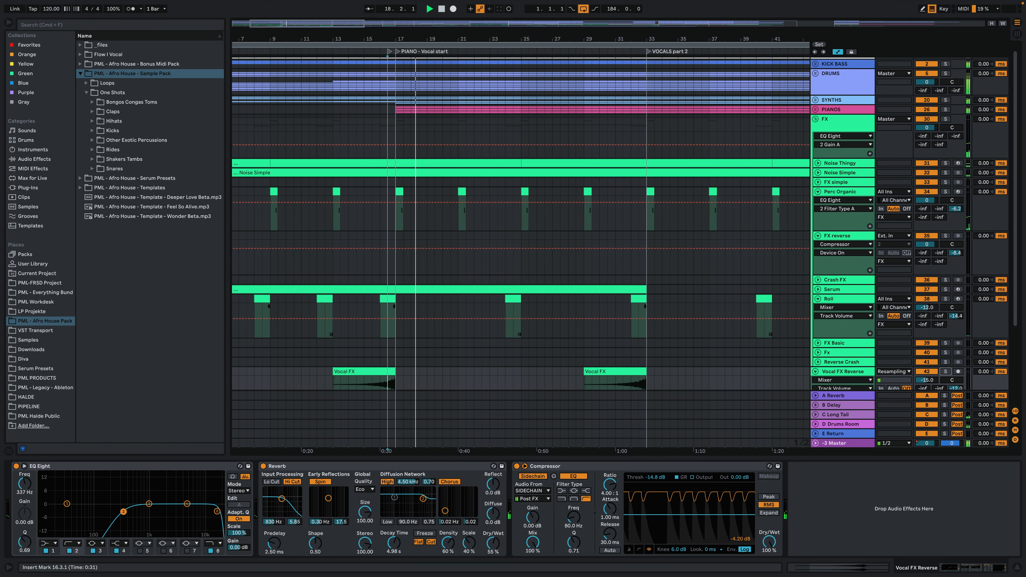
scroll(483, 237, up, 1)
drag(506, 46, 505, 38)
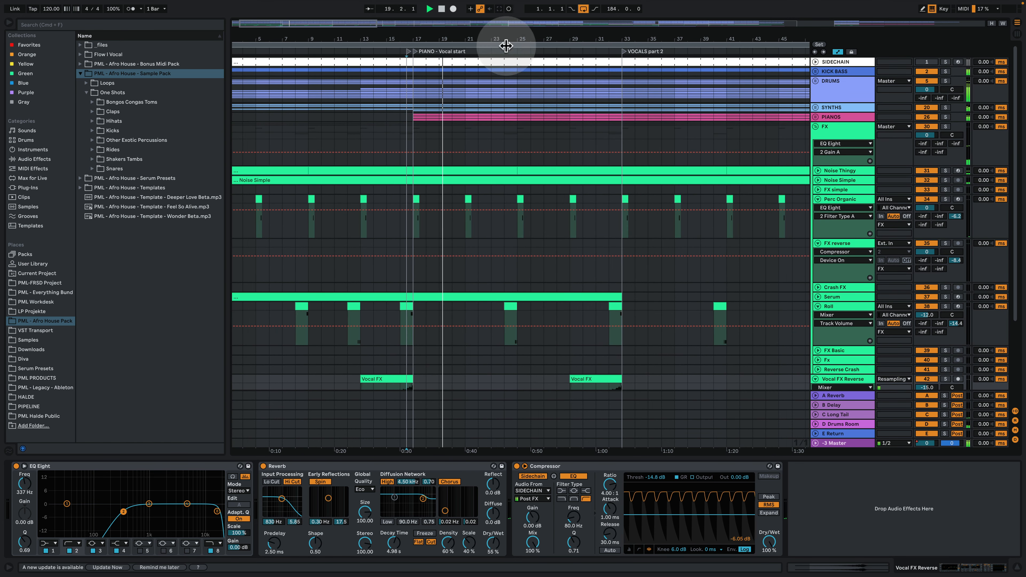
- Collapse the Perc Organic and FX reverse tracks and hide the device view to enlarge the arrangement
scroll(527, 149, down, 3)
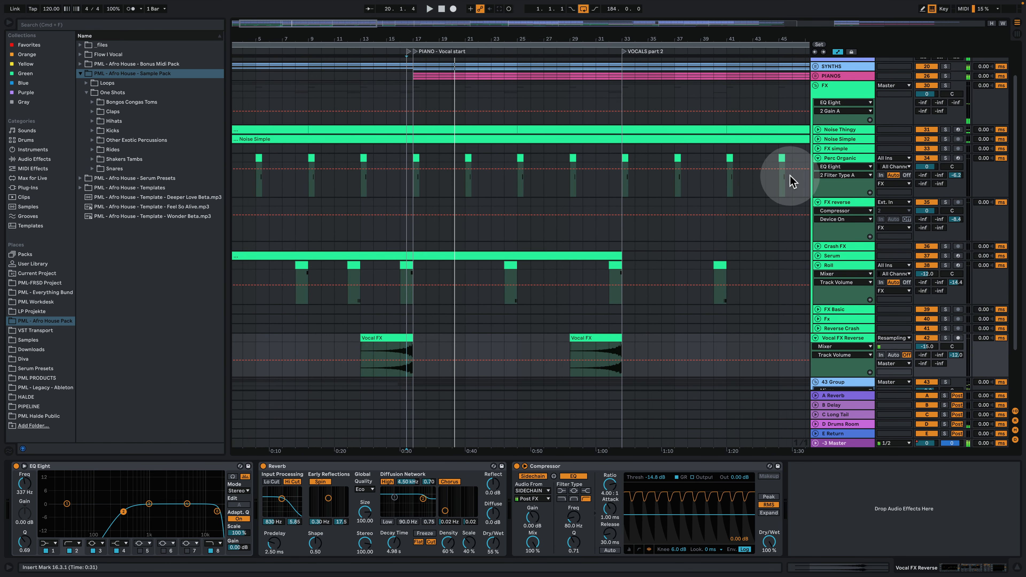
click(818, 158)
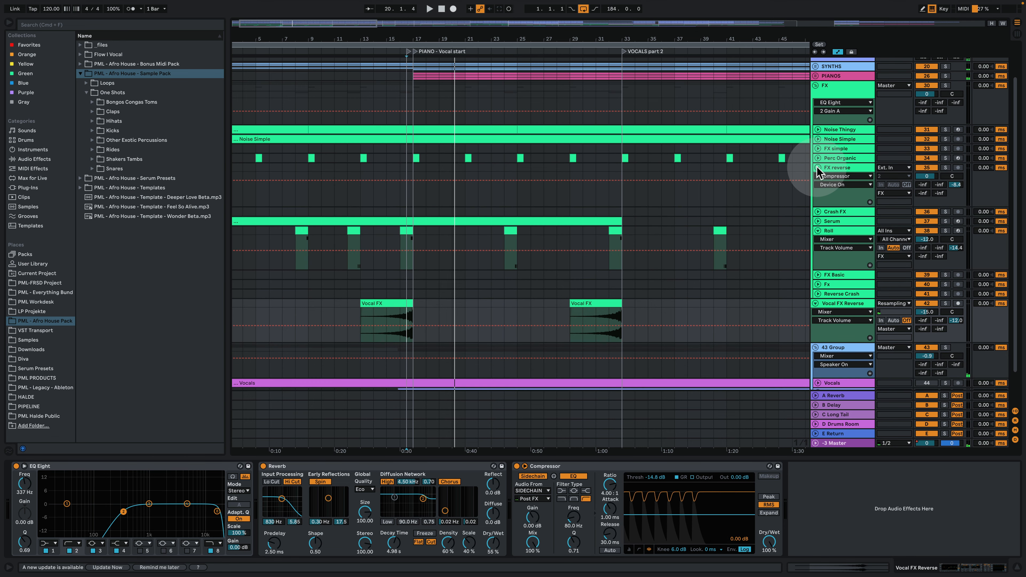
click(818, 168)
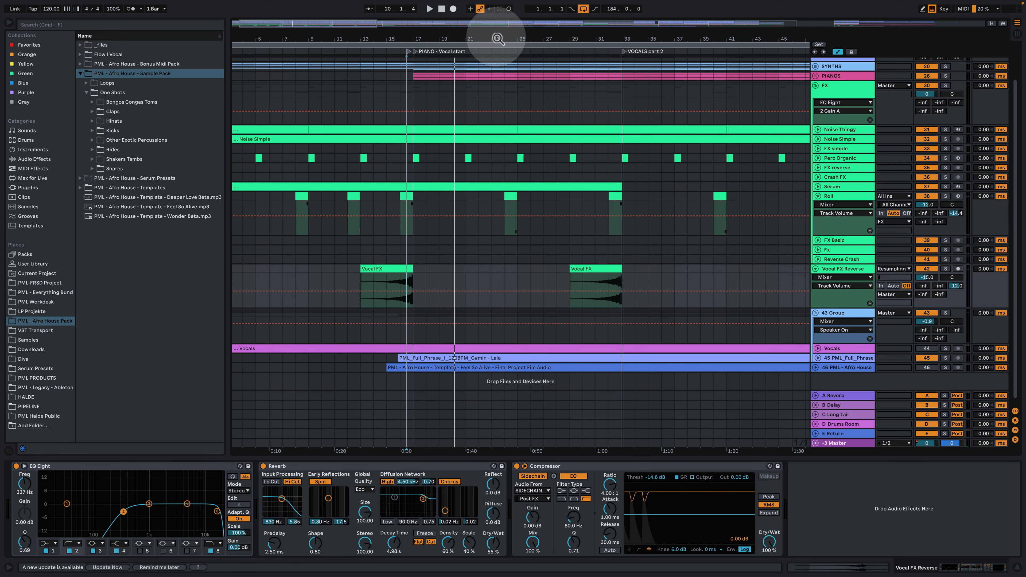
drag(502, 35, 398, 25)
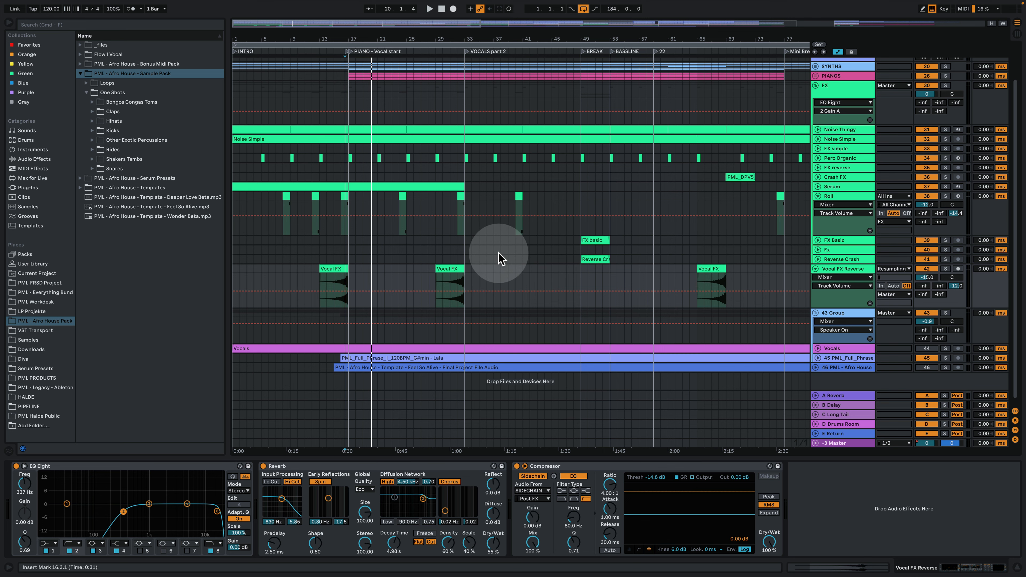
scroll(500, 258, up, 3)
click(1018, 567)
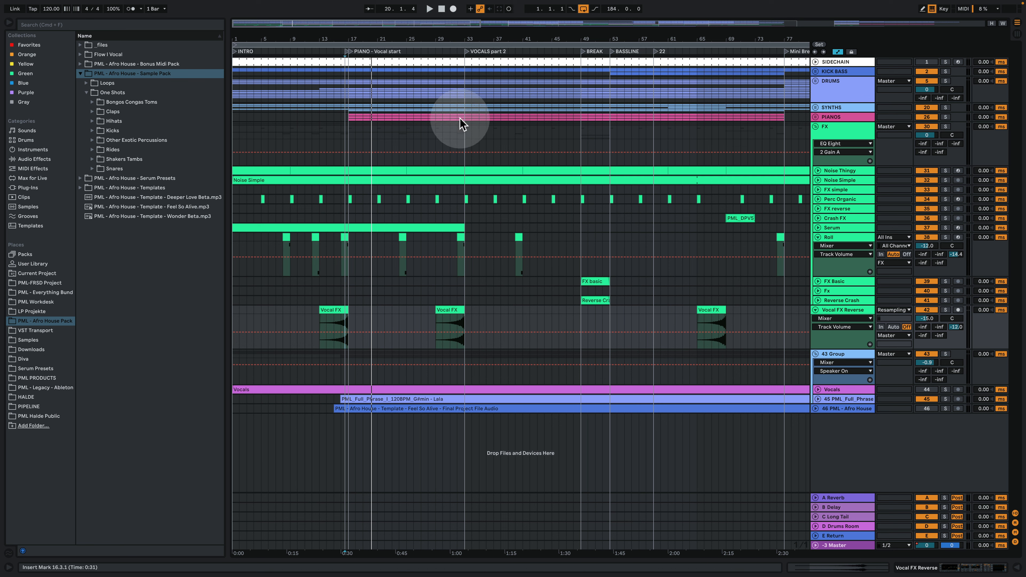
- Play the transition into VOCALS part 2 within the mix and expand the Perc Organic track
click(458, 126)
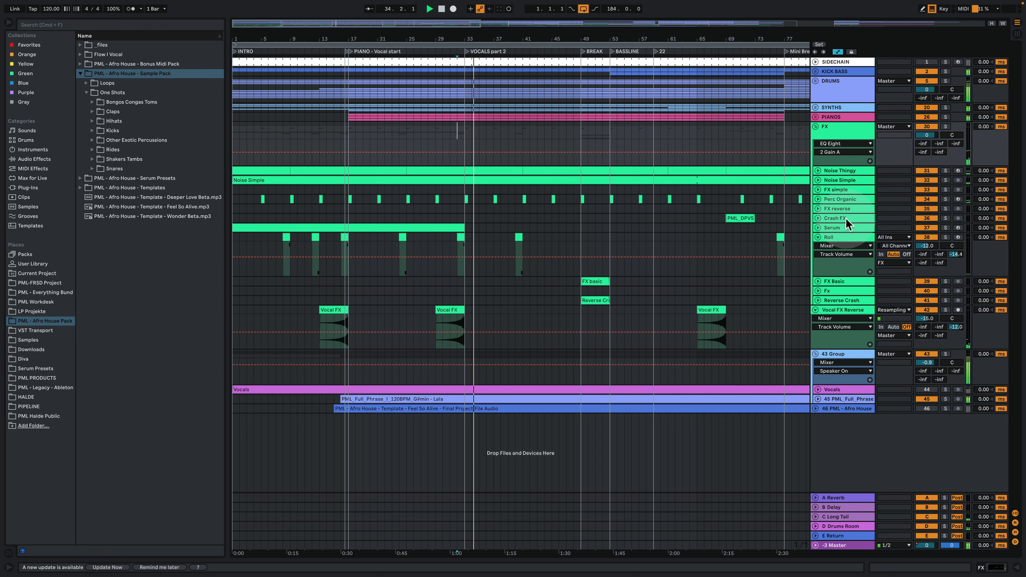
click(818, 199)
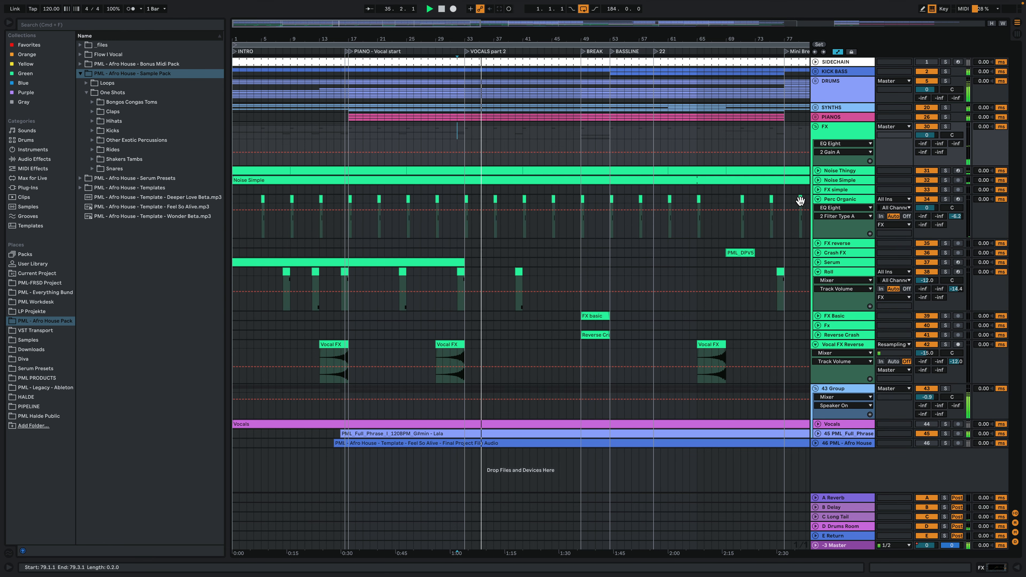
drag(486, 39, 427, 41)
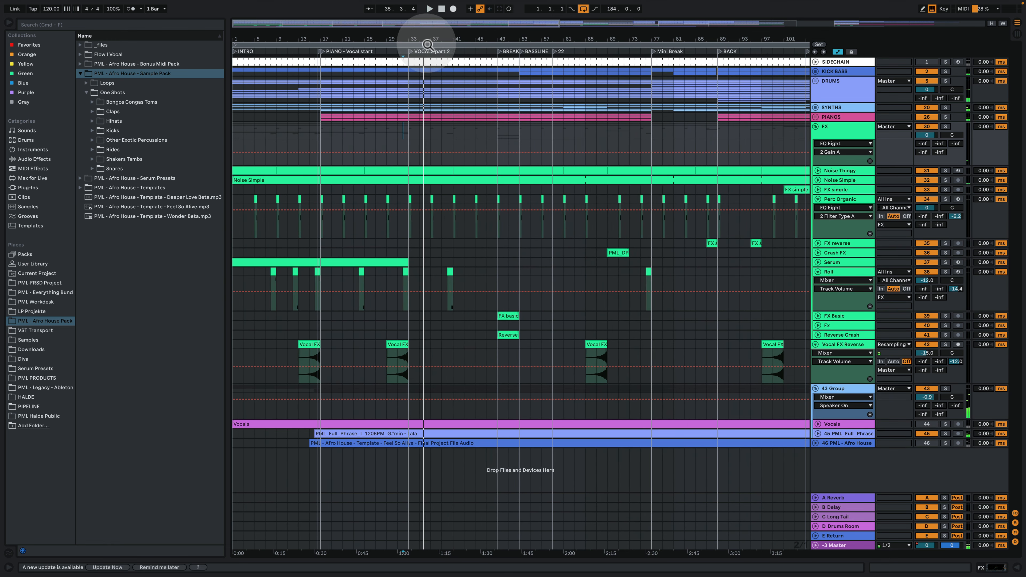
- Place the insert marker at bar 49 and expand the Reverse Crash and FX Basic tracks and the KICK BASS group
click(493, 277)
drag(514, 38, 514, 60)
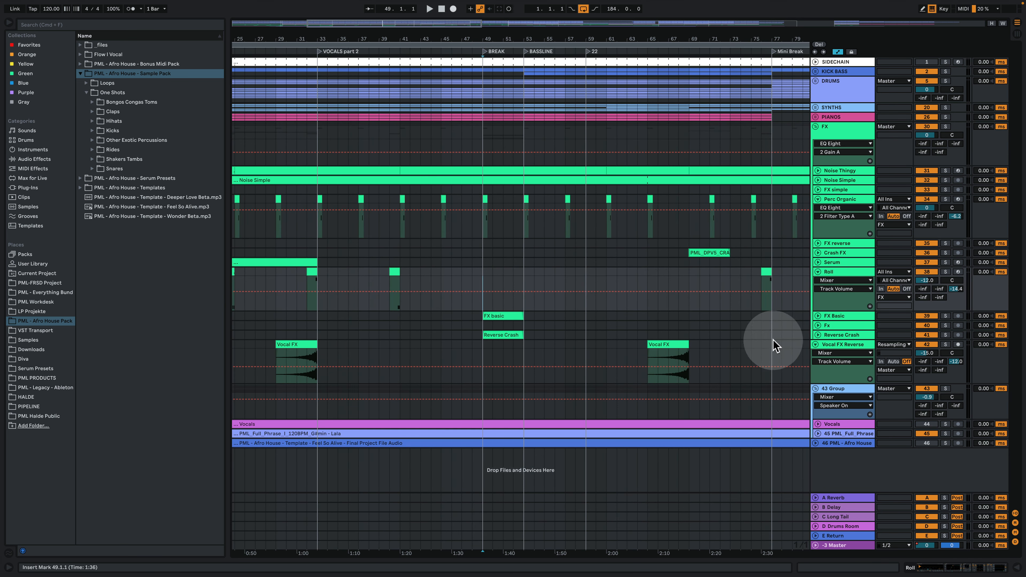
click(818, 335)
click(818, 315)
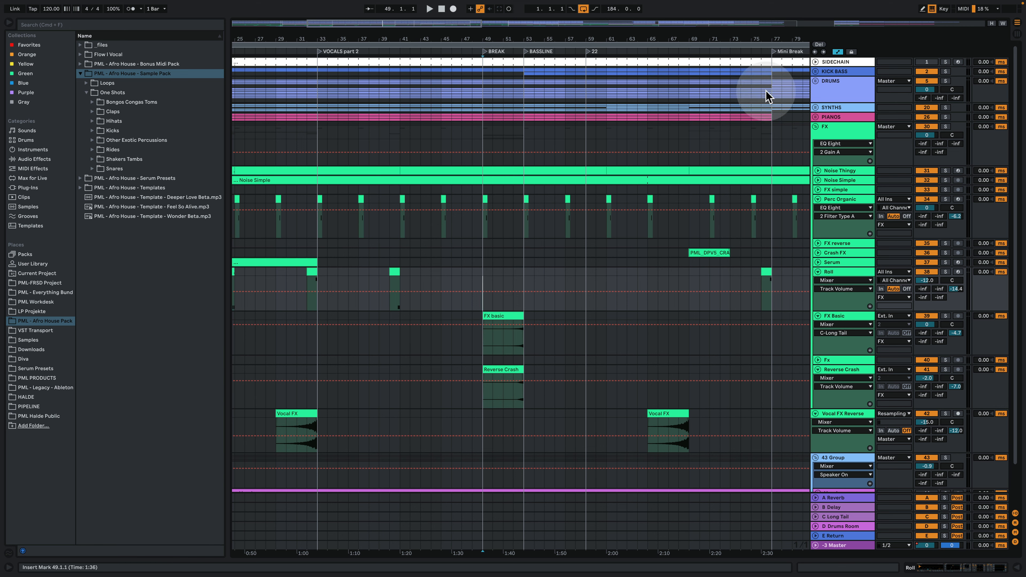
click(815, 71)
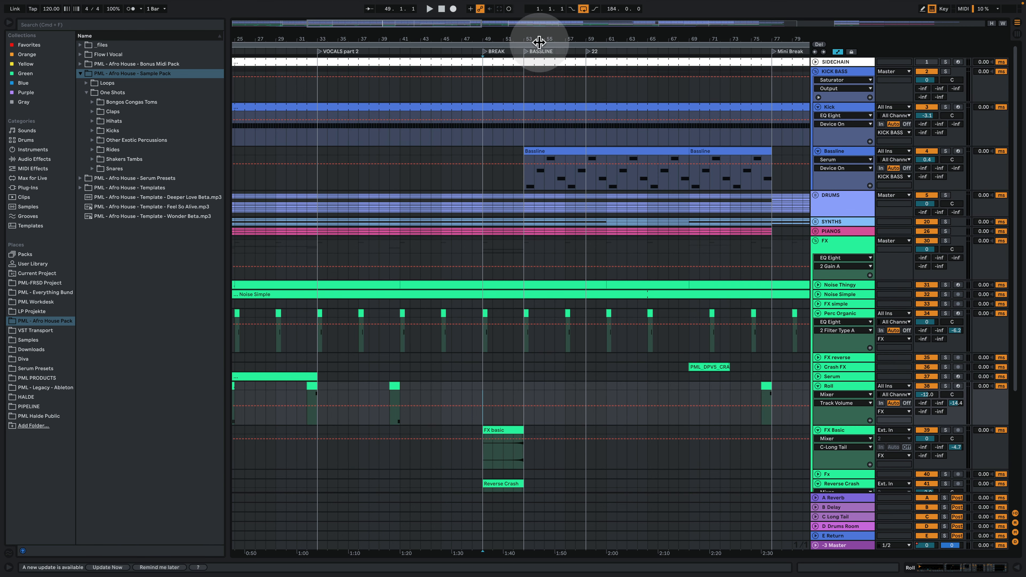
scroll(513, 283, down, 3)
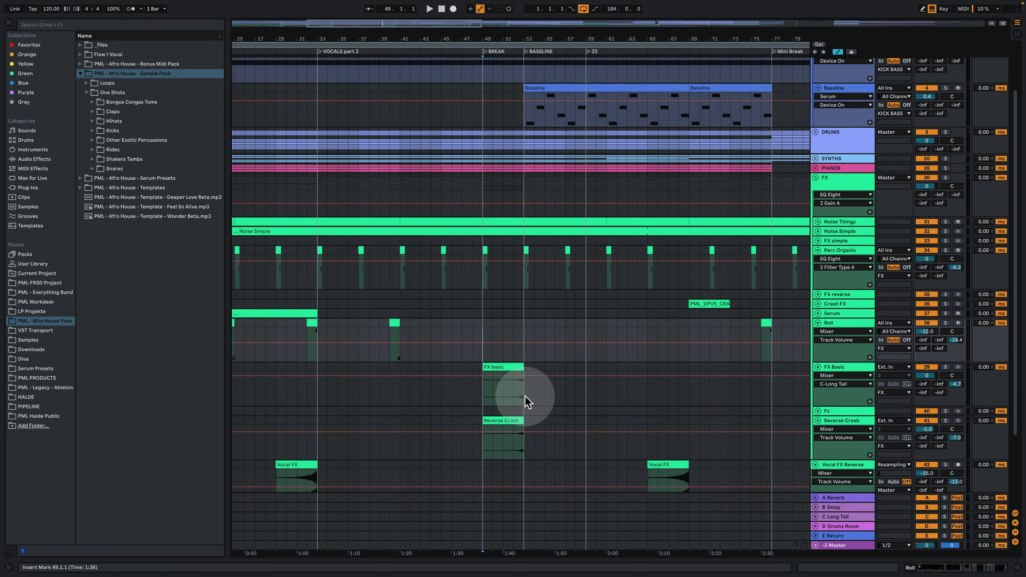
- Play from bar 51 through the FX basic and Reverse Crash clips into the BASSLINE section
click(514, 394)
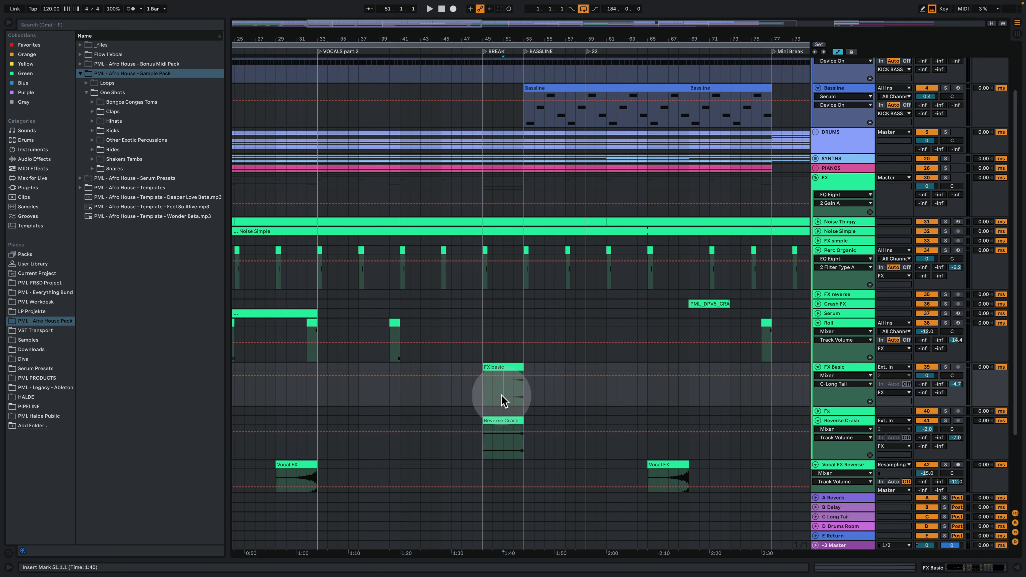
drag(505, 39, 505, 37)
key(space)
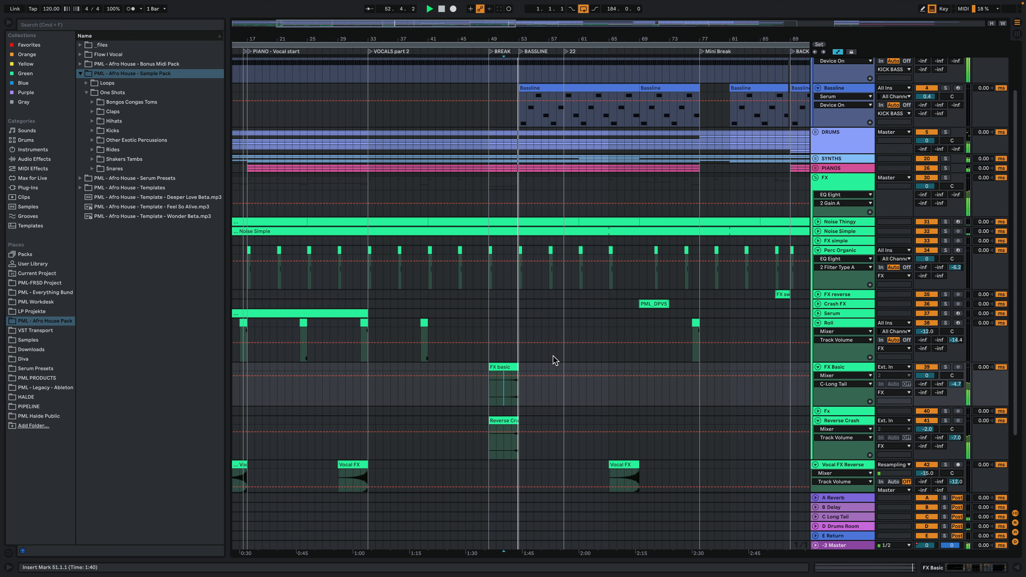
drag(552, 38, 523, 35)
click(573, 85)
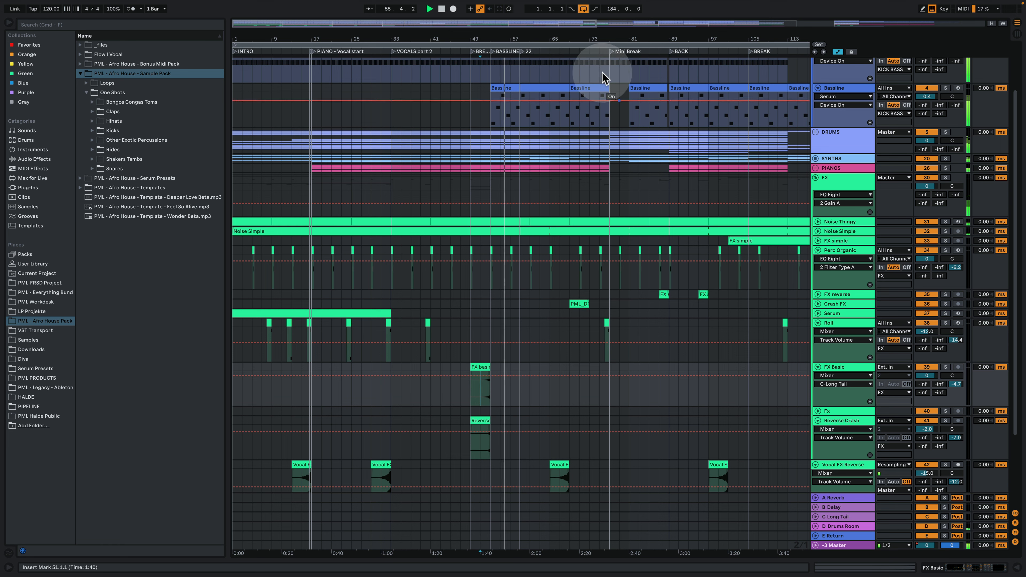
- Expand the Crash FX track and play its crash clip within the mix from bar 69
drag(584, 39, 482, 40)
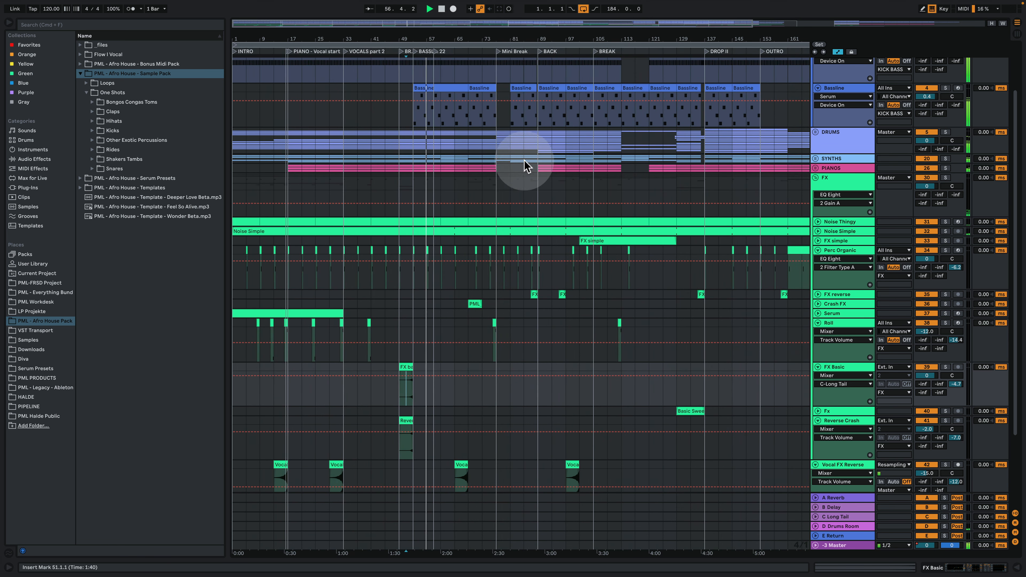
click(818, 303)
click(511, 305)
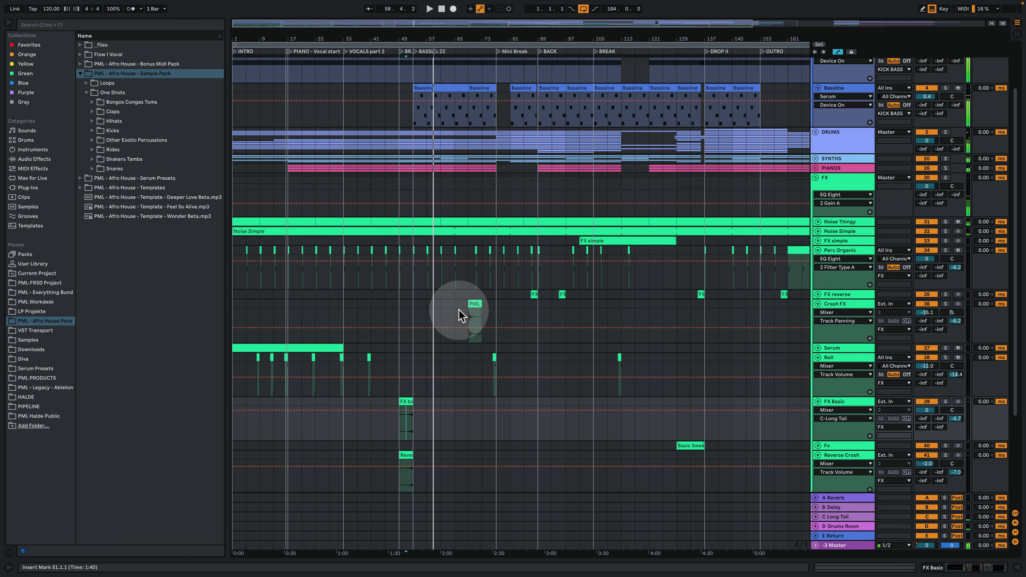
click(471, 319)
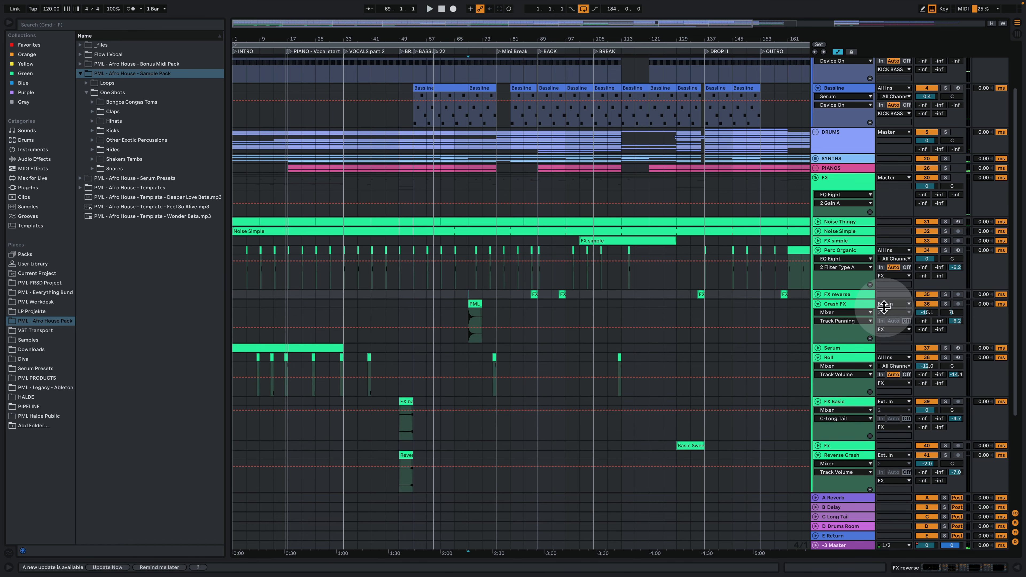
click(868, 312)
click(858, 307)
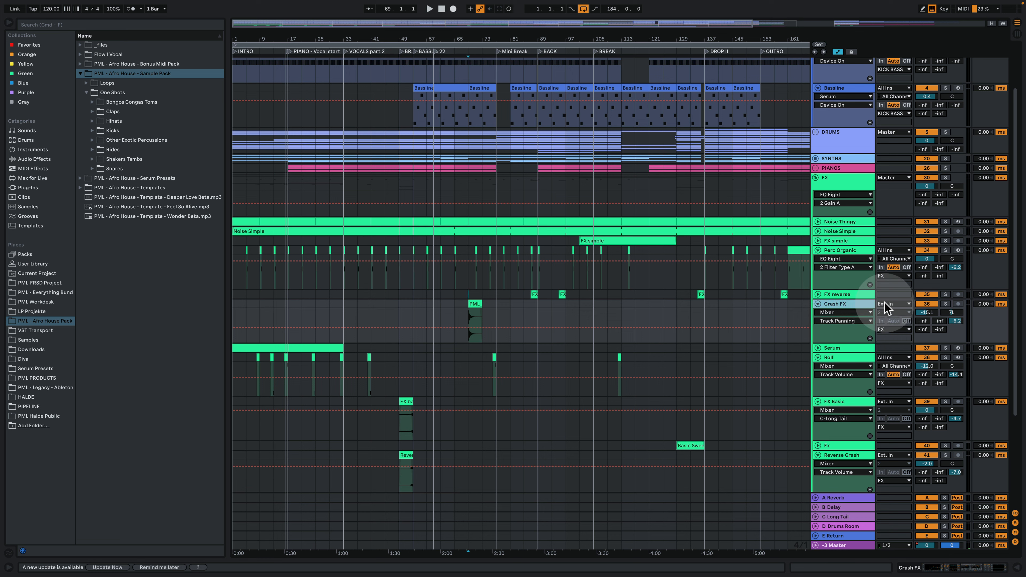
click(945, 304)
key(space)
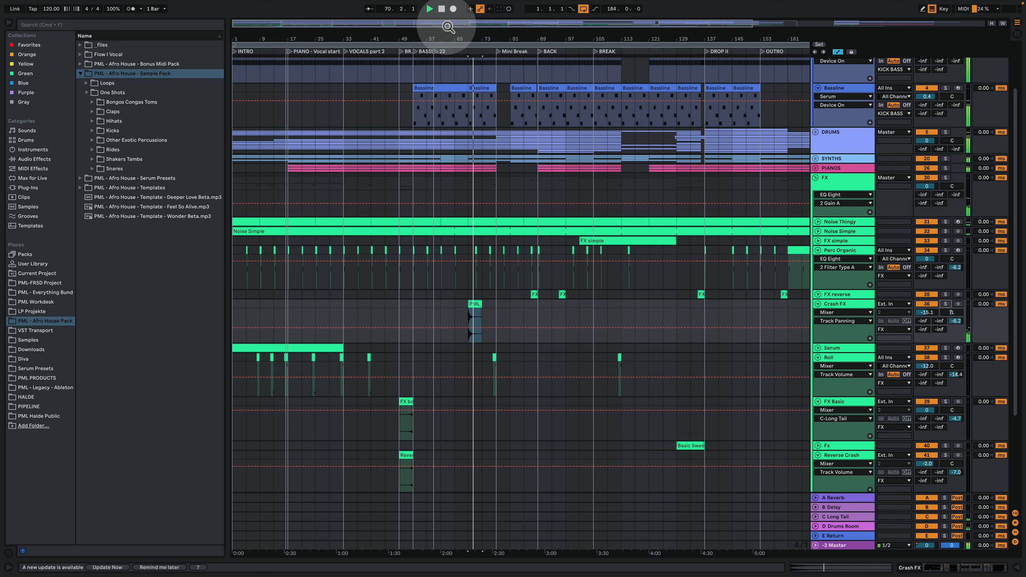
- Expand the FX reverse track and play the end of its first FX sweep clip into the BACK section from 88.3.1
drag(466, 37, 424, 36)
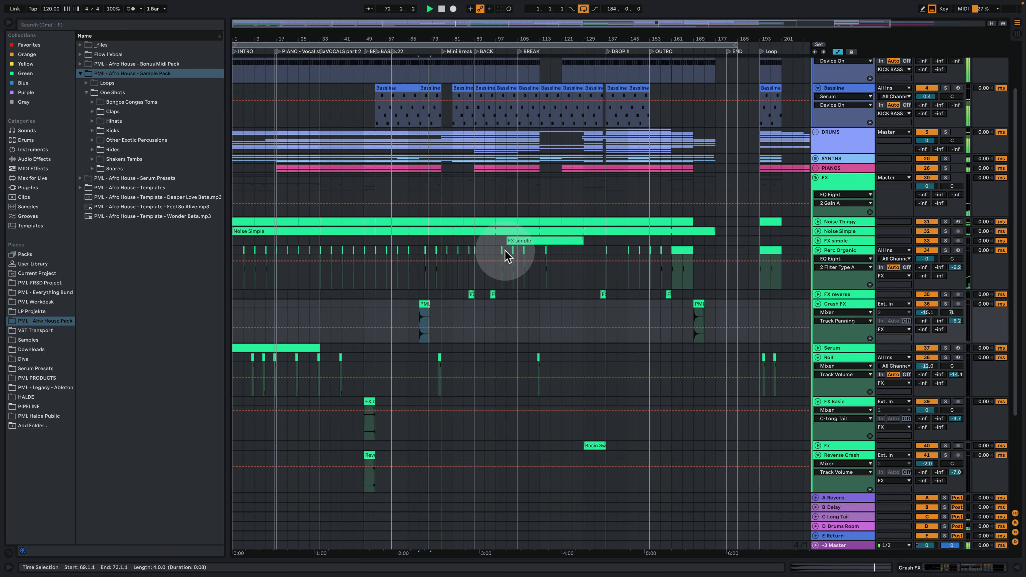
click(818, 294)
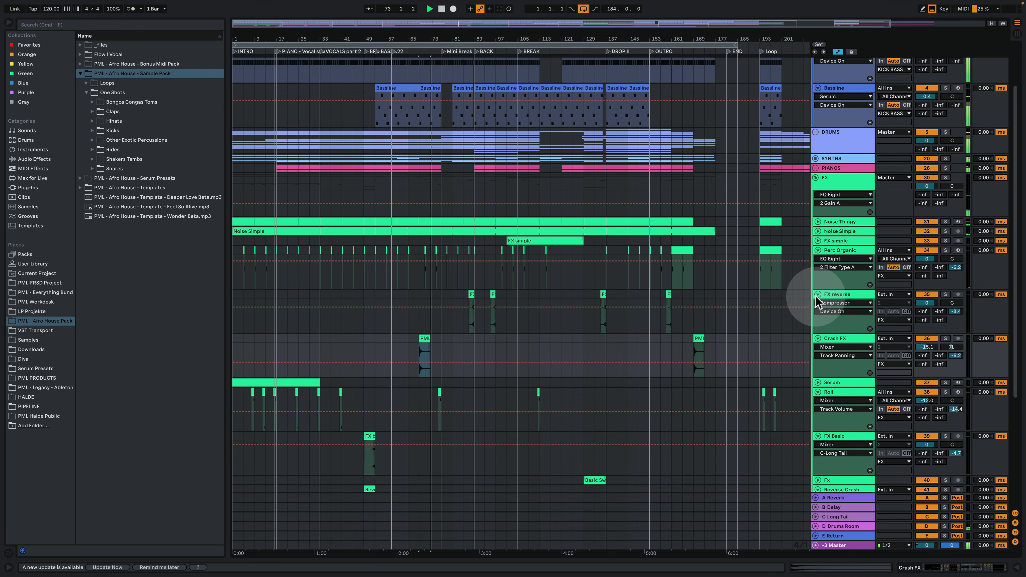
drag(470, 39, 483, 57)
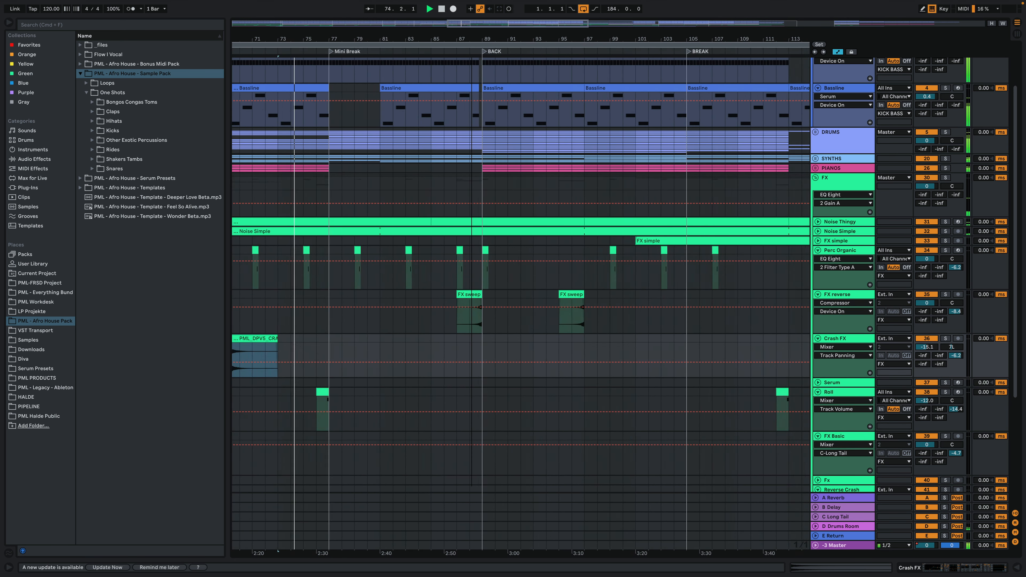
click(479, 322)
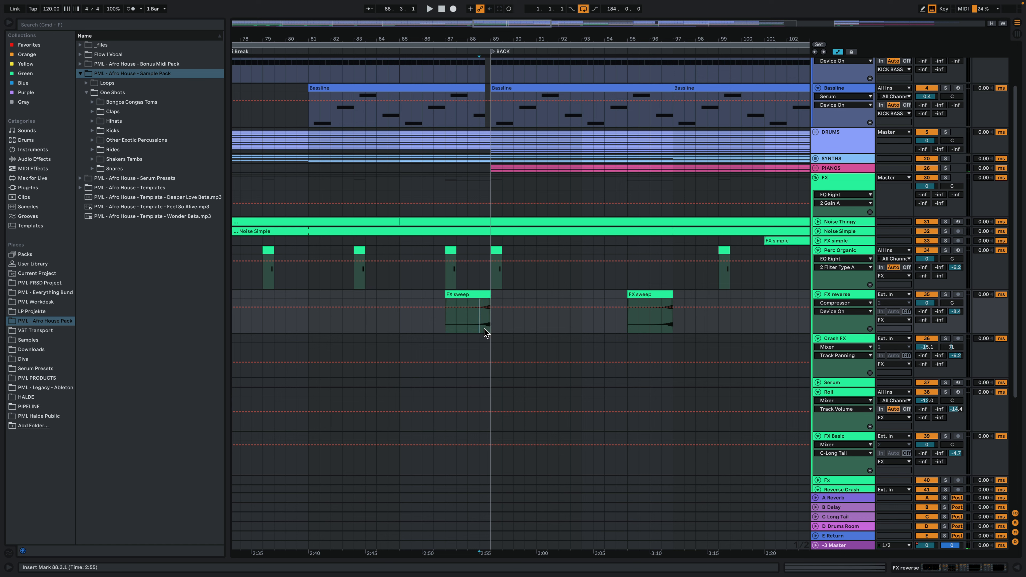
key(space)
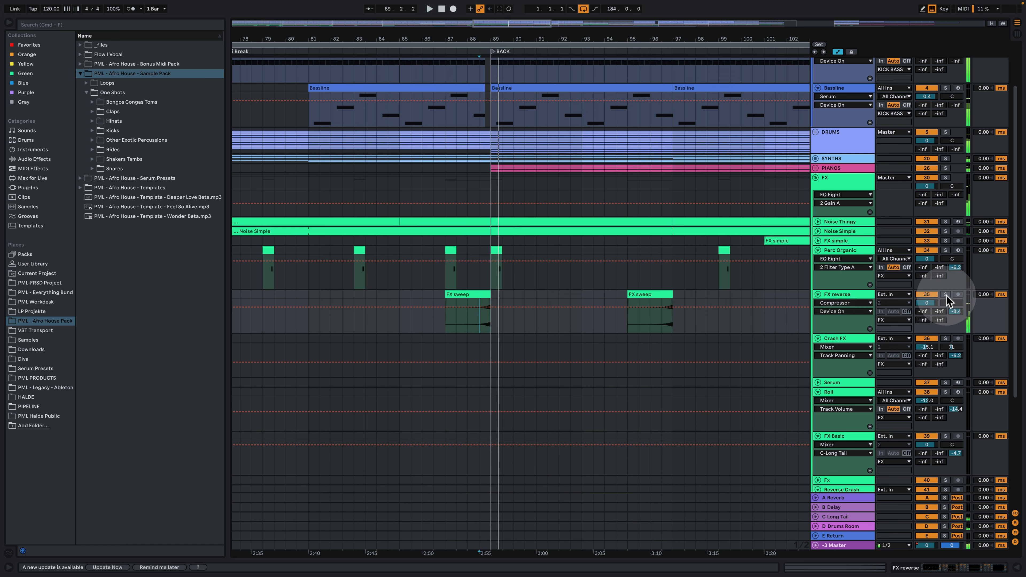
- Solo FX reverse to inspect its devices and the C Long Tail return's reverb, then unsolo it and replay the transition
click(945, 295)
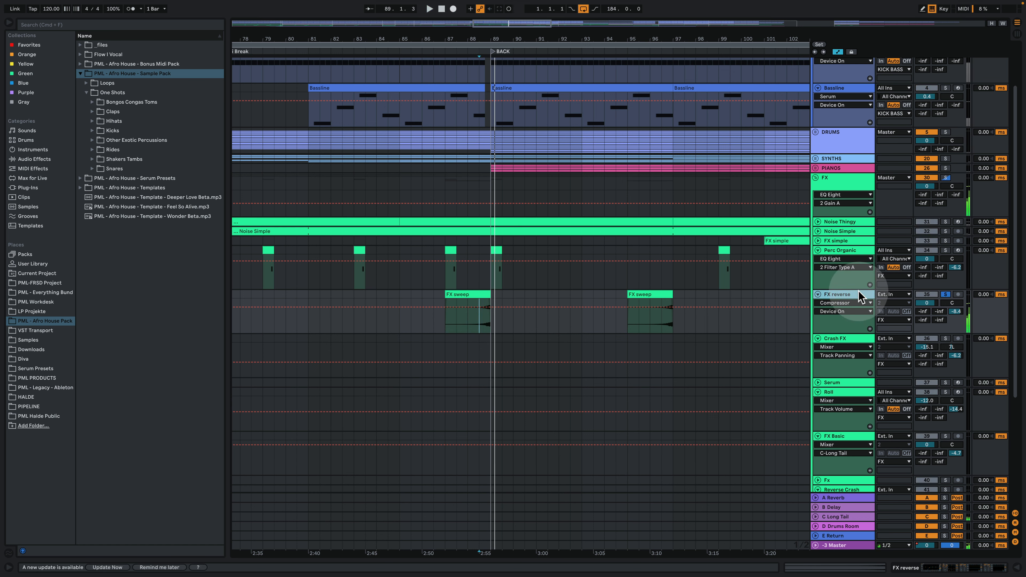
double_click(837, 294)
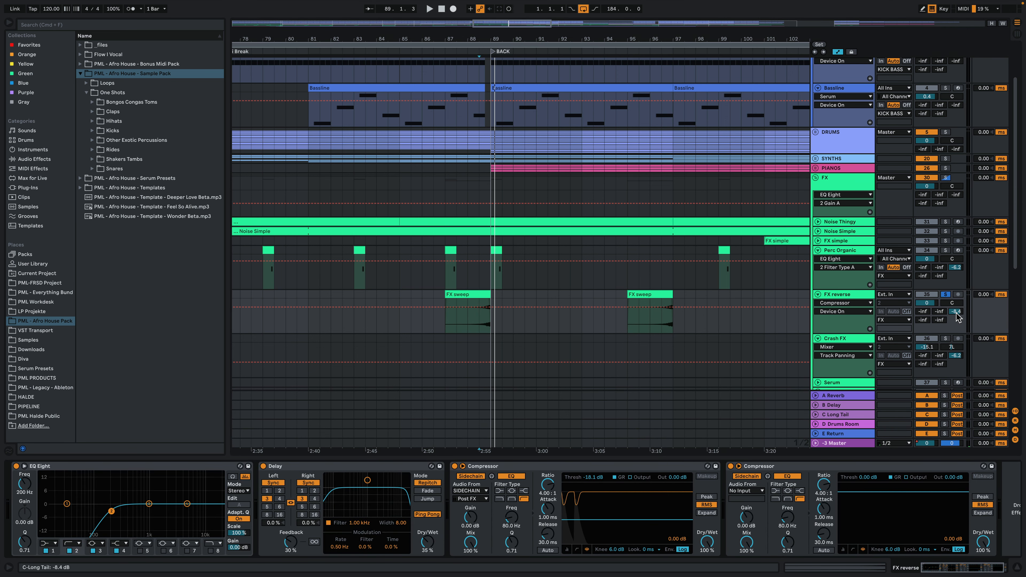
click(883, 410)
click(867, 417)
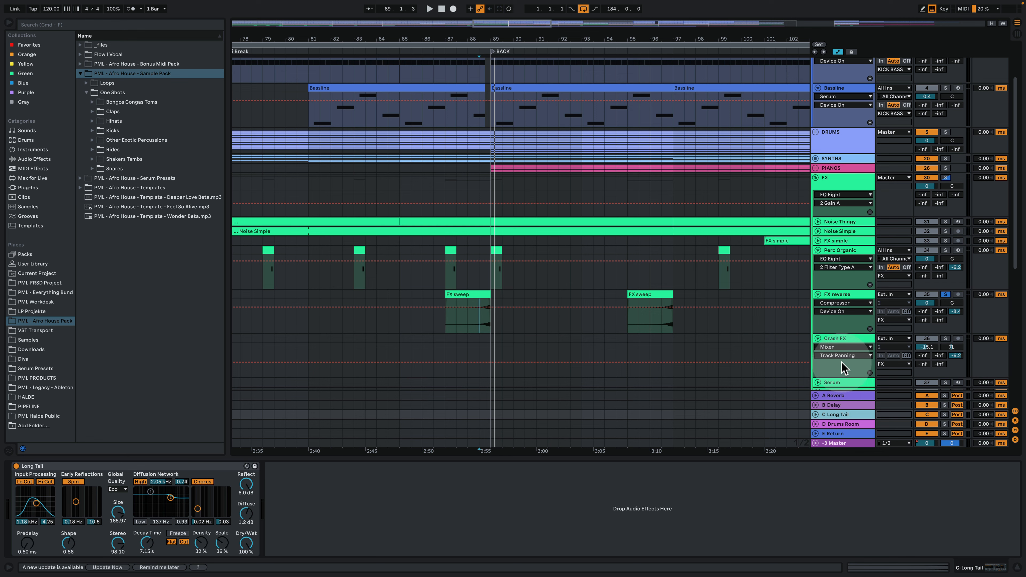
click(954, 294)
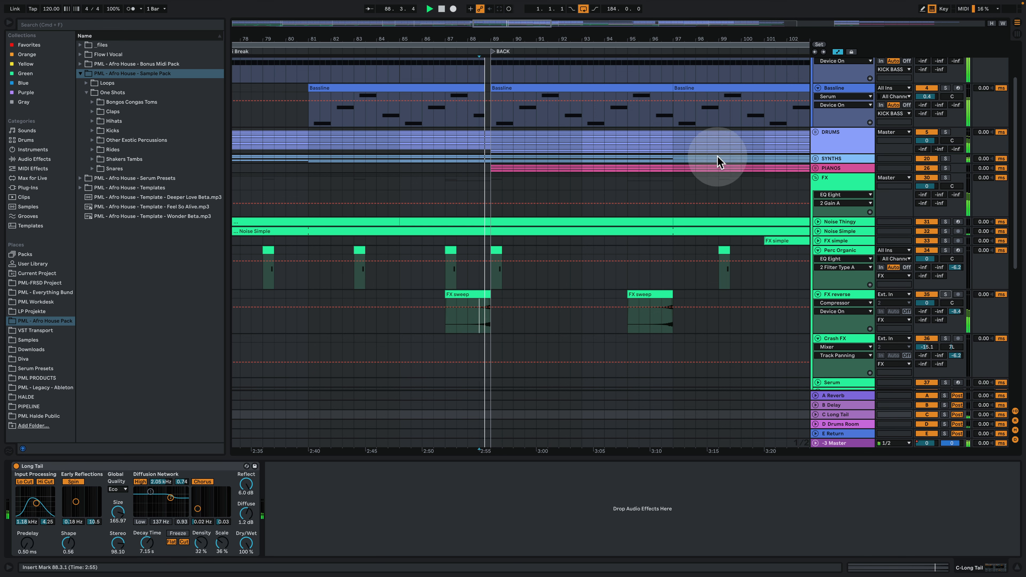
- Collapse the Perc Organic, FX reverse, Crash FX, Roll, FX Basic, Reverse Crash and Vocal FX Reverse tracks
click(500, 34)
key(w)
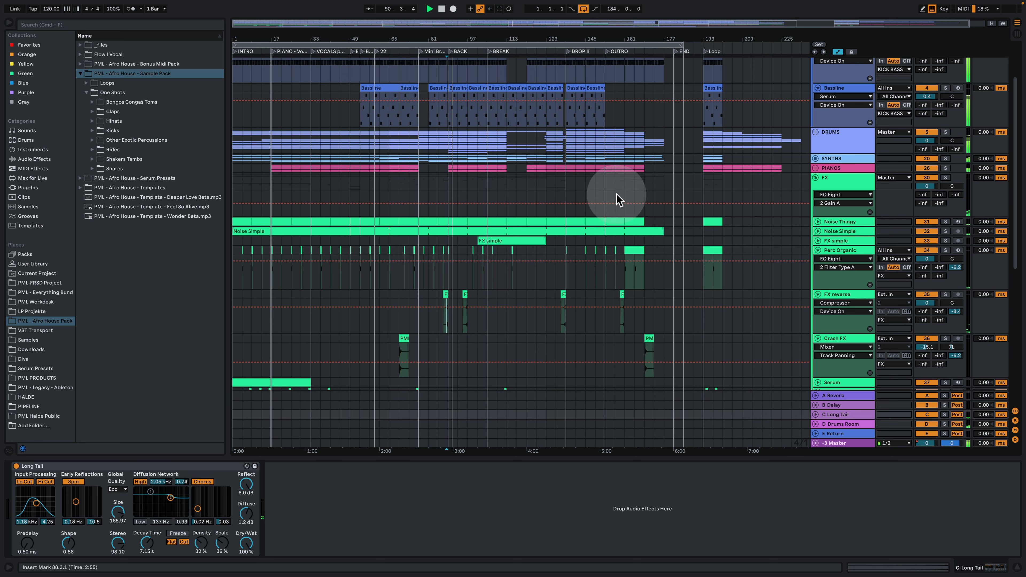
click(817, 251)
click(818, 260)
click(819, 269)
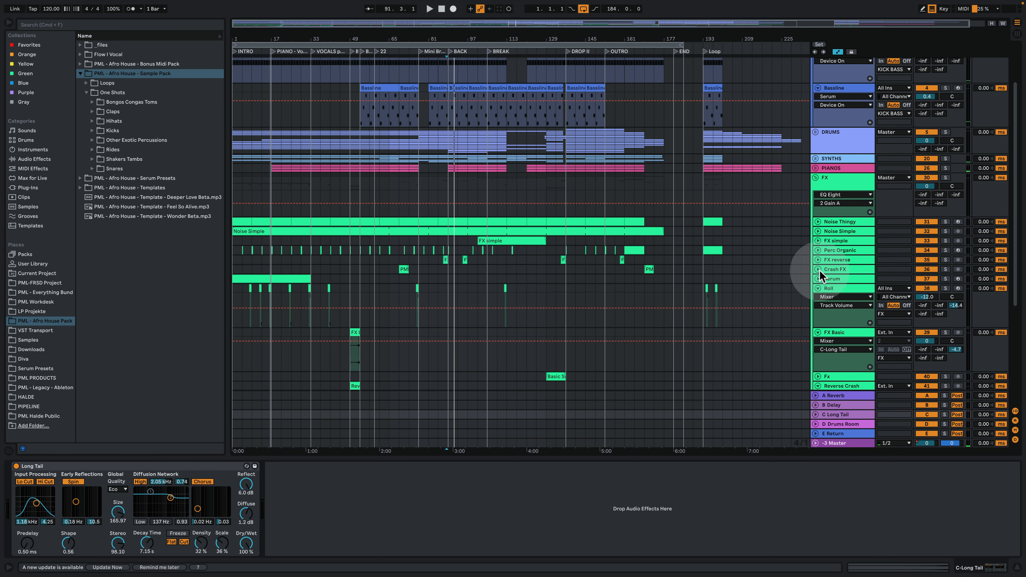
click(818, 288)
click(818, 298)
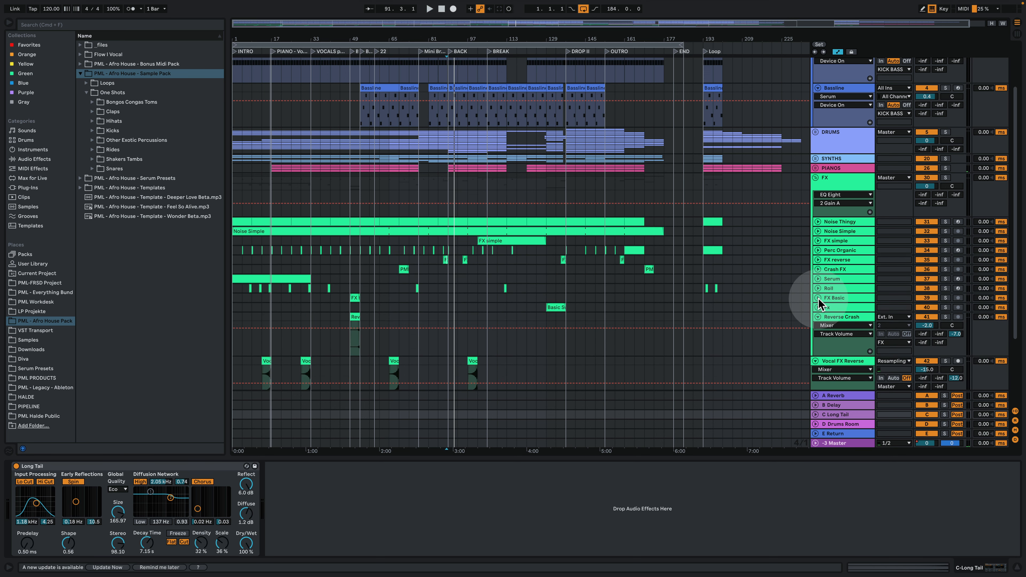
click(817, 317)
click(817, 326)
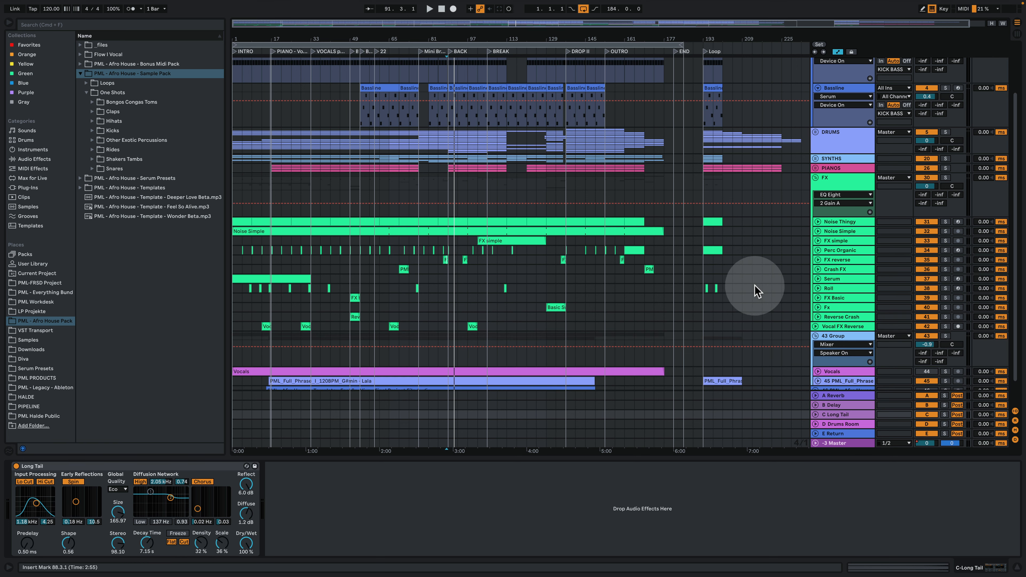
- Show the devices of the Kick and Bassline tracks, and expand the SYNTHS group to view the Morphin Glass devices
scroll(762, 288, up, 3)
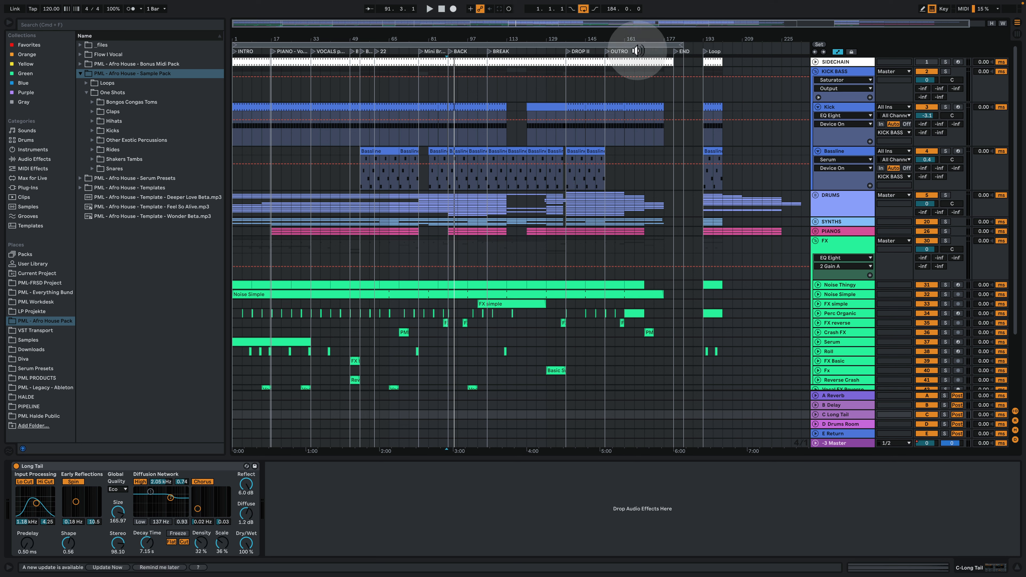
click(838, 109)
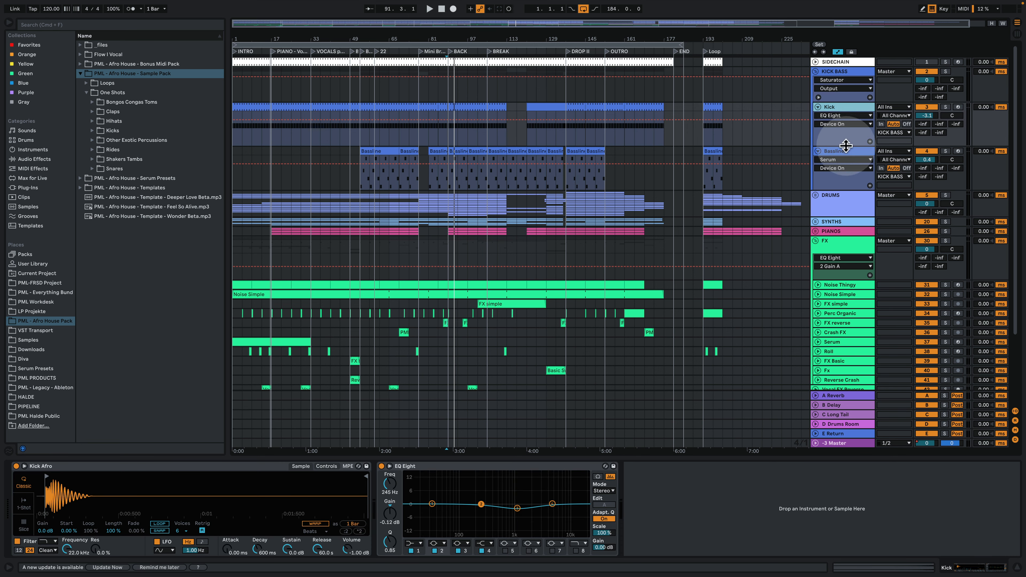
click(843, 157)
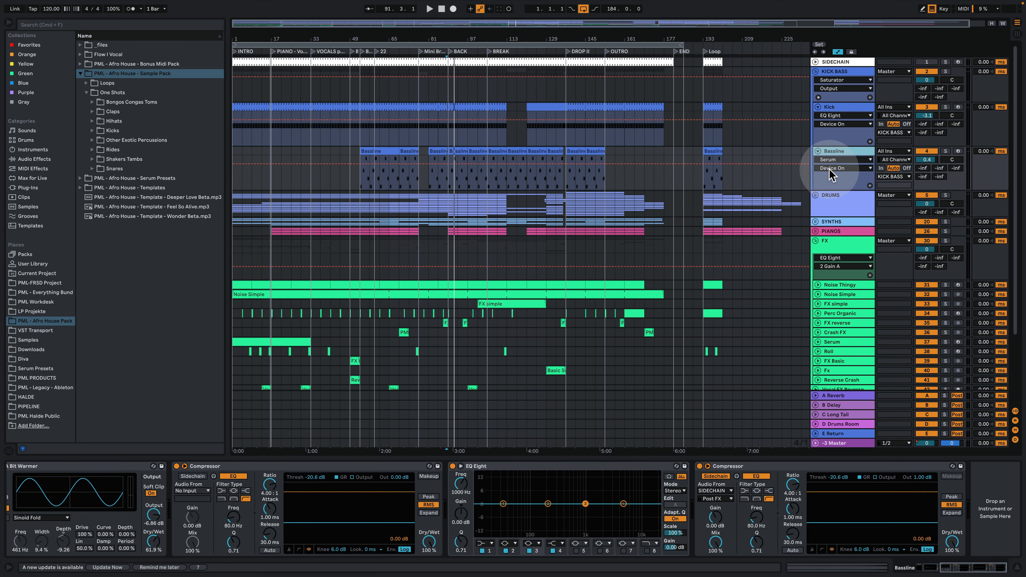
click(815, 222)
click(841, 257)
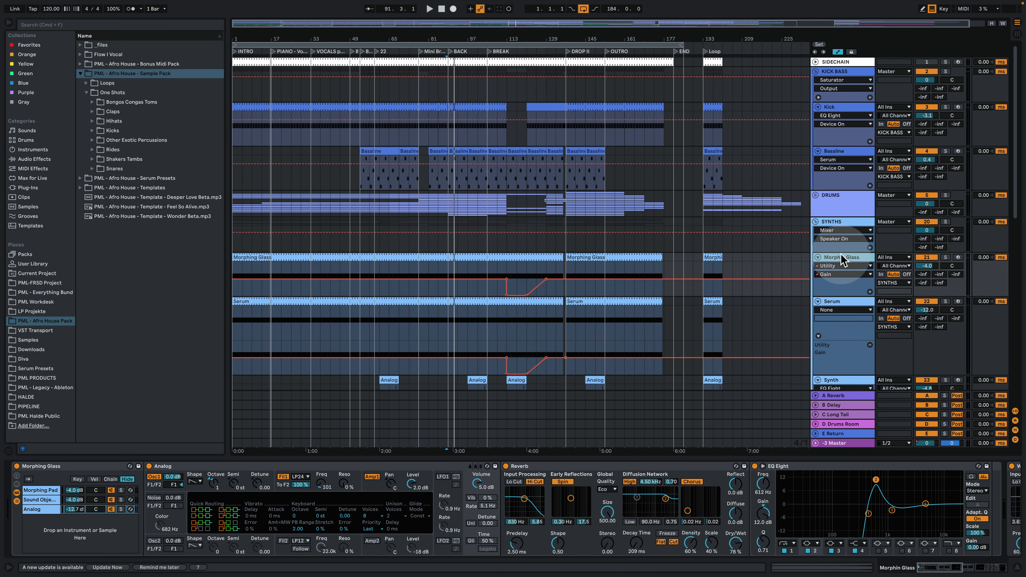
- Solo the Morphin Glass, Kick and Bassline tracks and play them together in the Loop section from bar 193
click(719, 258)
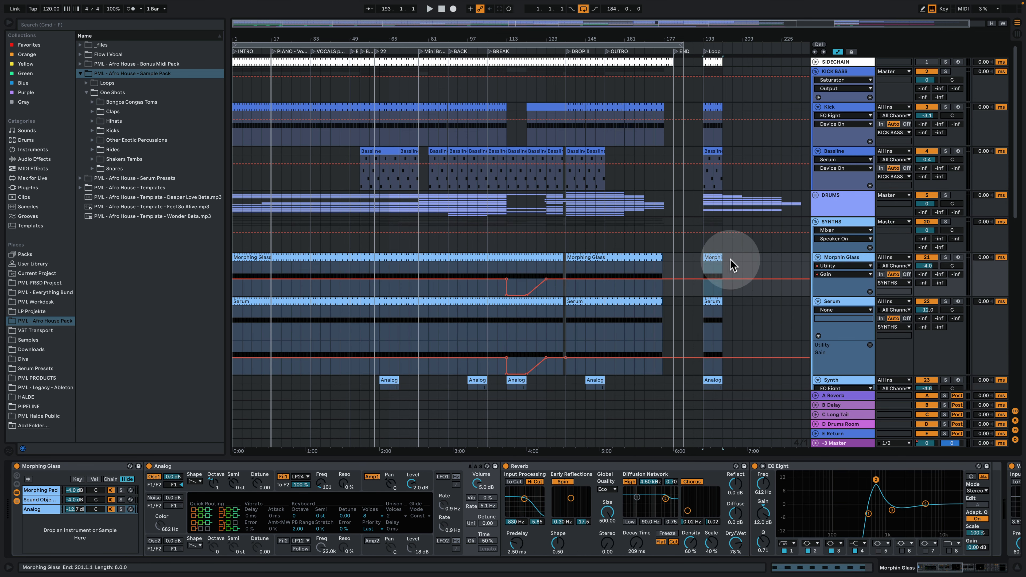
click(945, 258)
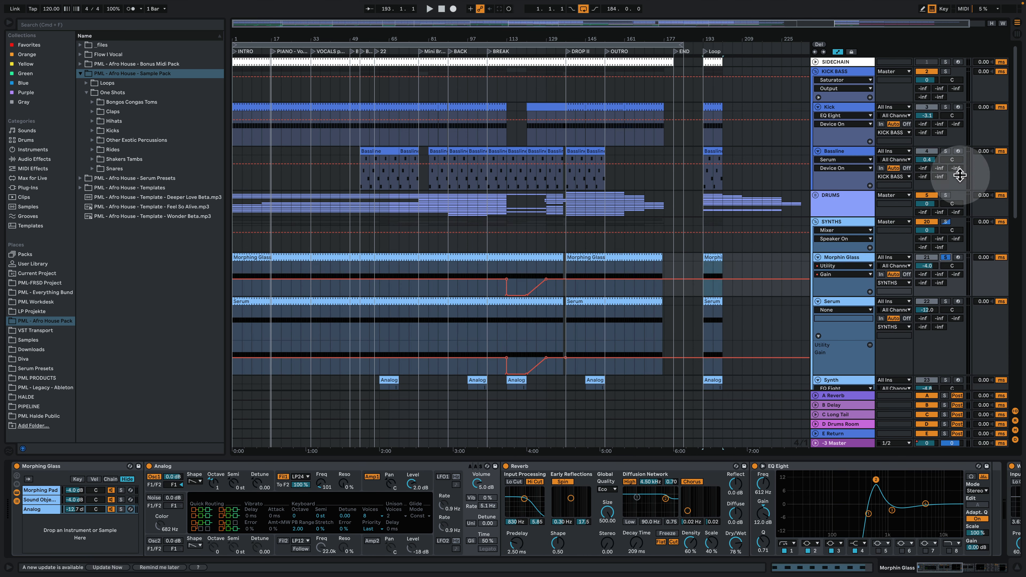
key(space)
click(946, 107)
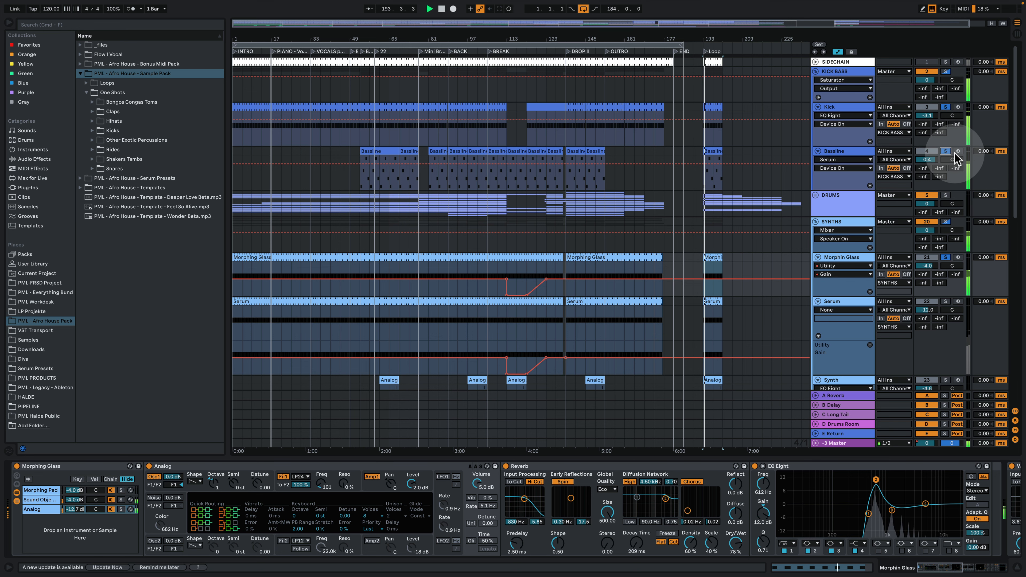
click(946, 151)
drag(713, 39, 630, 77)
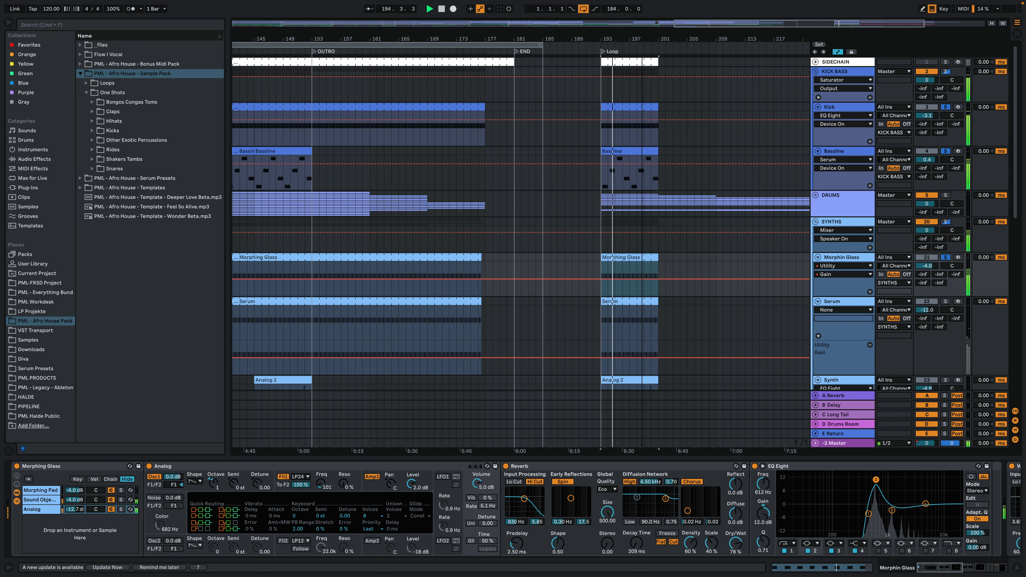
click(845, 258)
key(space)
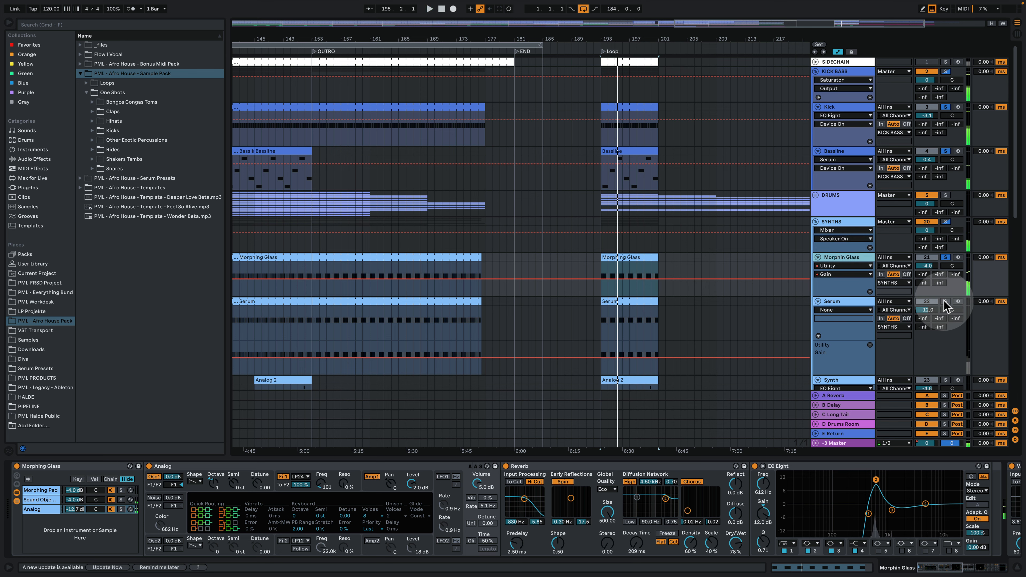
- Add the Serum pluck track to the soloed tracks, play the Loop section and inspect the notes in its MIDI clip
click(848, 308)
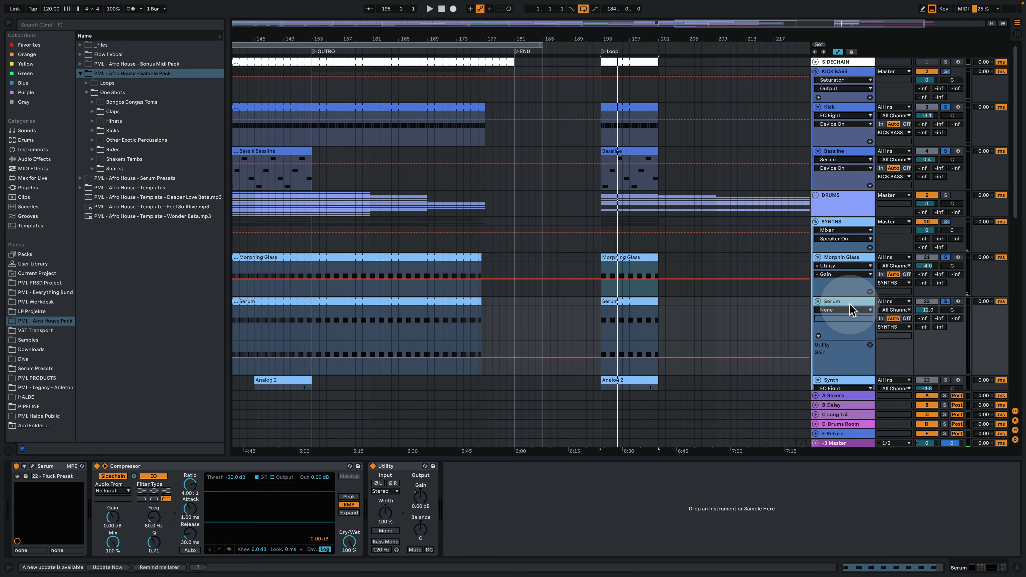
key(space)
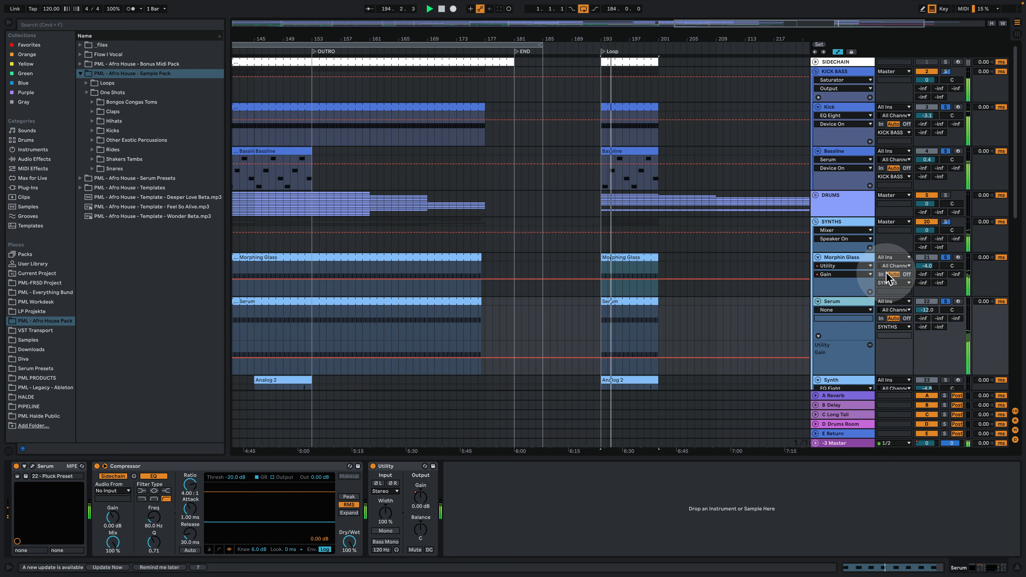
double_click(623, 304)
click(663, 303)
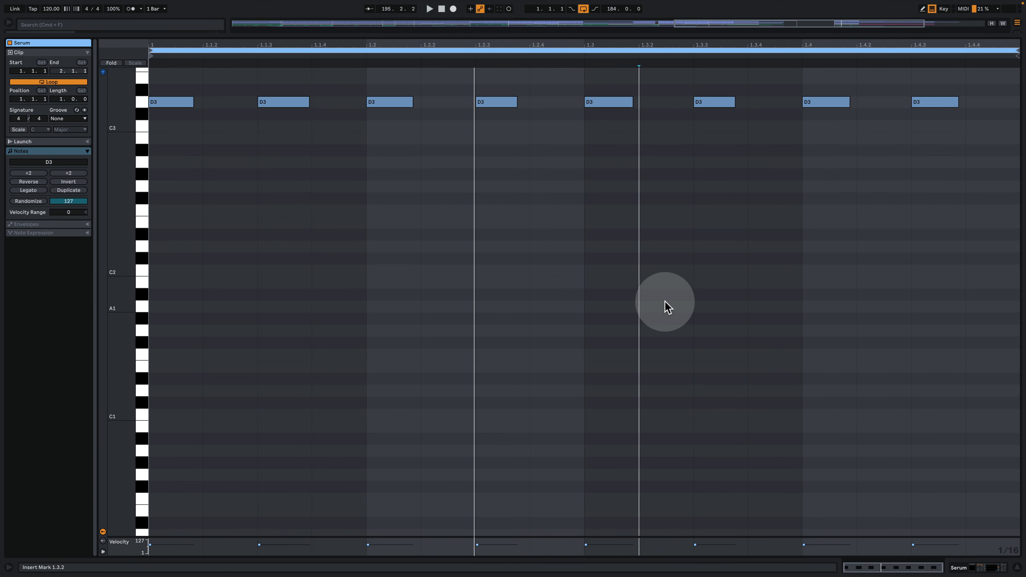
click(972, 565)
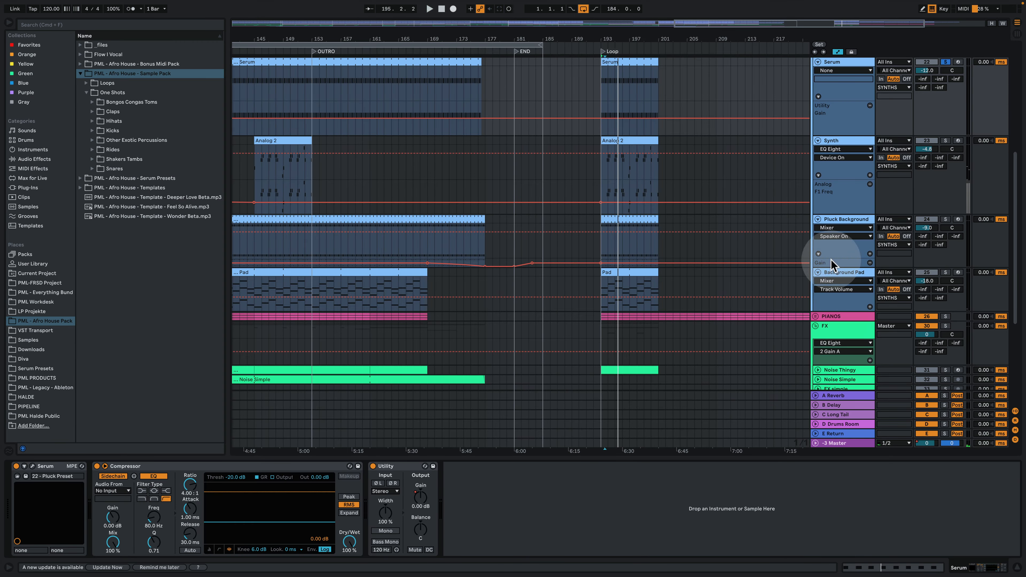
- Solo the Pluck Background track too, play the Loop section from bar 193 and add Background Pad to the soloed tracks
scroll(798, 258, up, 1)
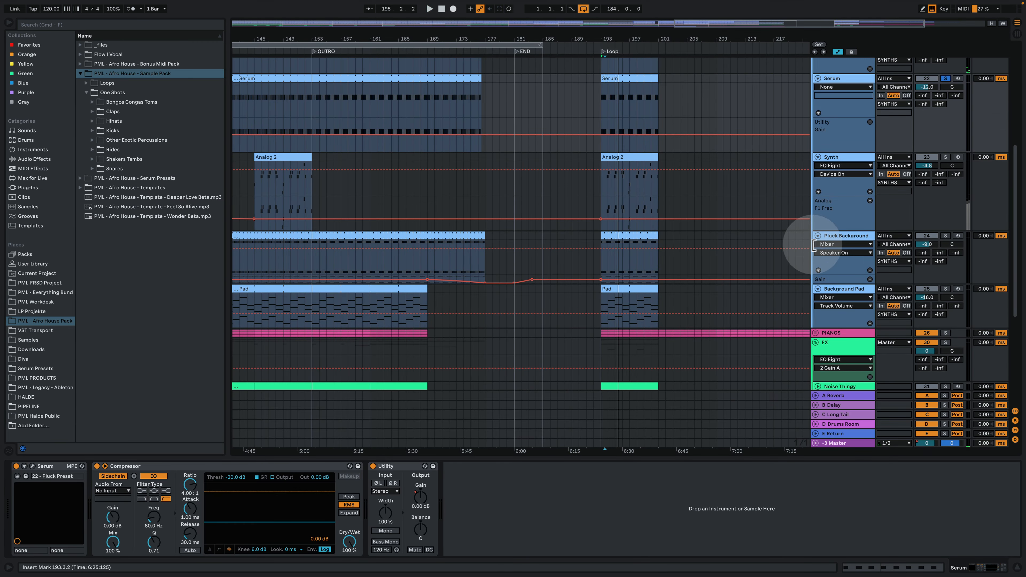
click(946, 236)
click(840, 236)
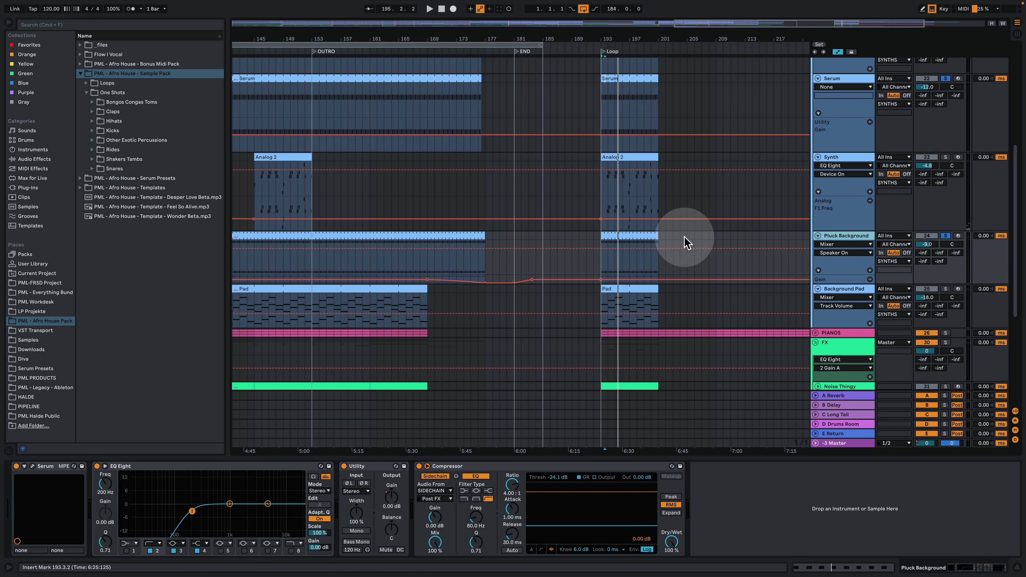
key(space)
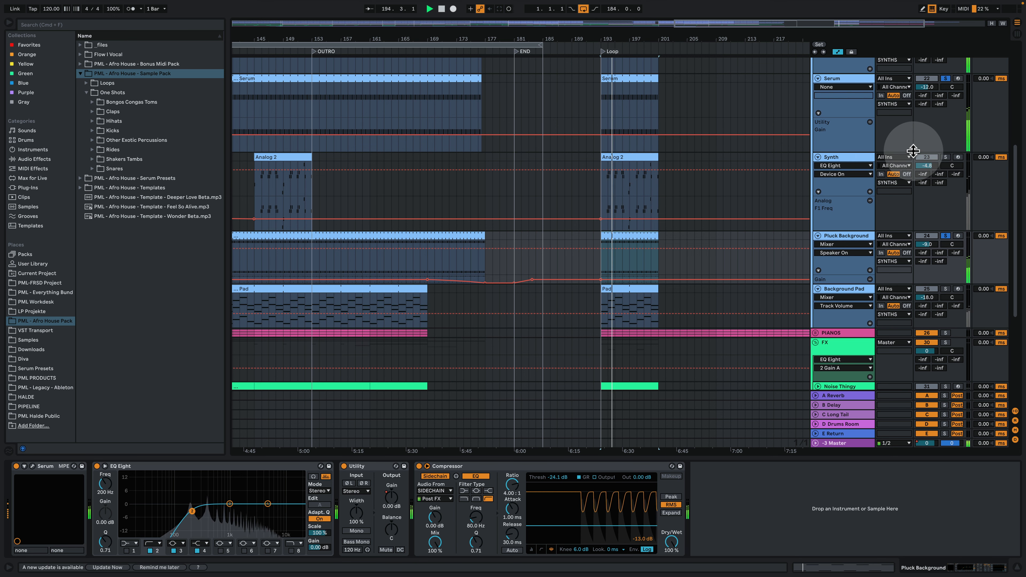
click(946, 288)
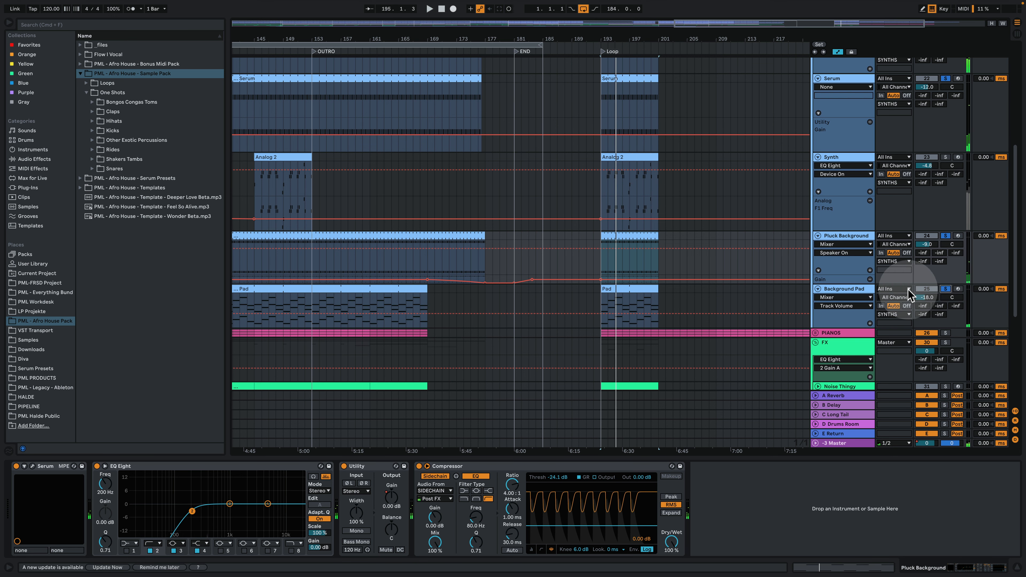
- Open the Pad clip of the Background Pad track in the Loop section, play it while inspecting its notes, and return to its devices
click(626, 287)
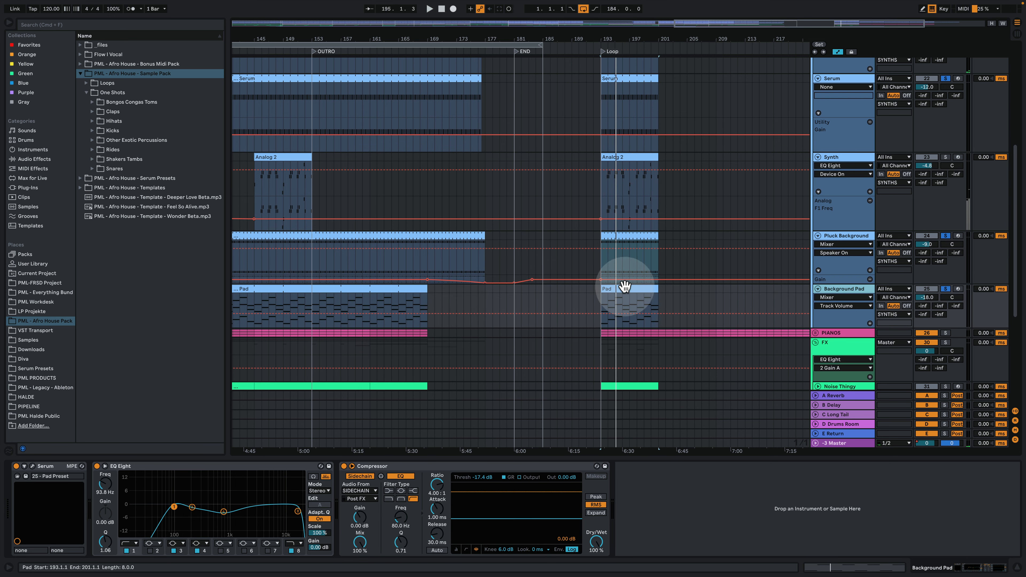
click(628, 286)
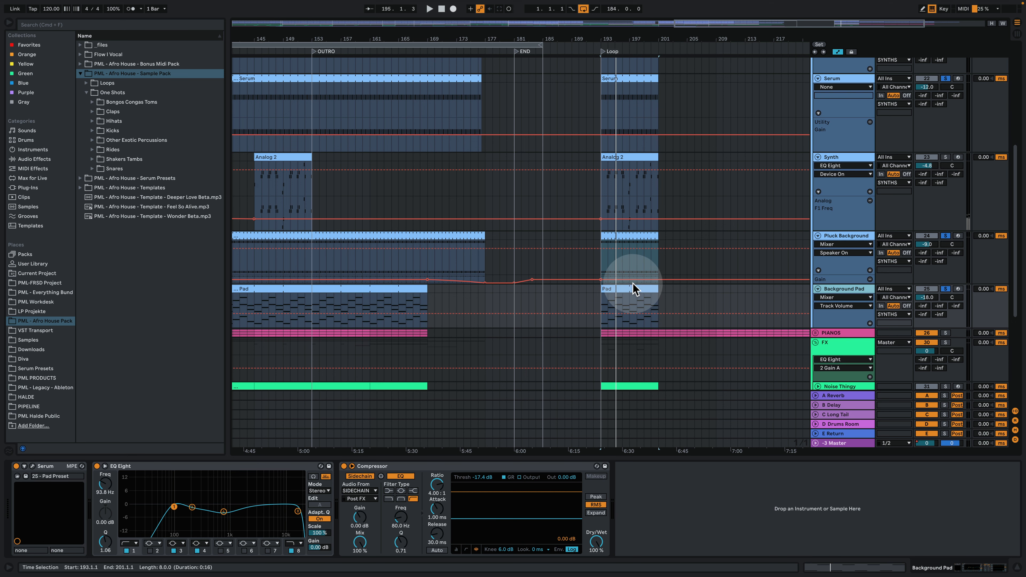
double_click(626, 288)
click(439, 309)
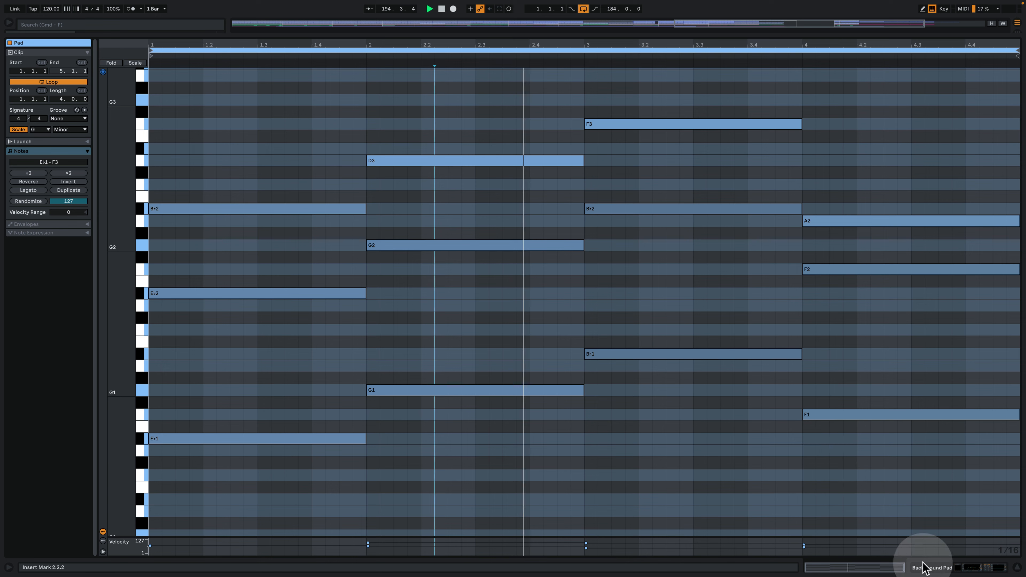
click(935, 566)
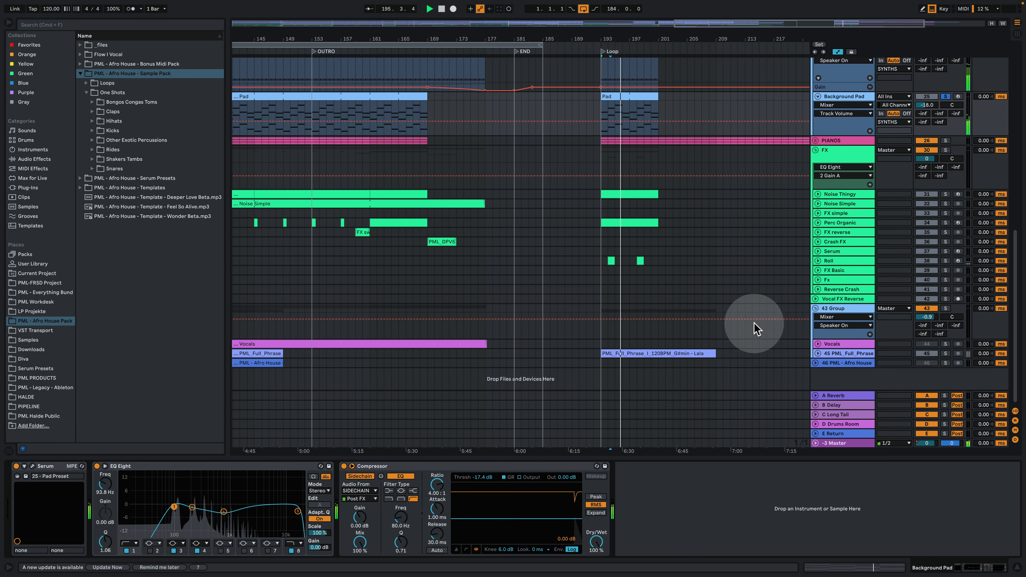
- Fold the Shaker Small and Shaker Afro tracks, solo Claps, Clap, Perc and Tom with the already soloed tracks, and play the Loop section
scroll(756, 305, up, 10)
scroll(766, 331, up, 10)
click(824, 161)
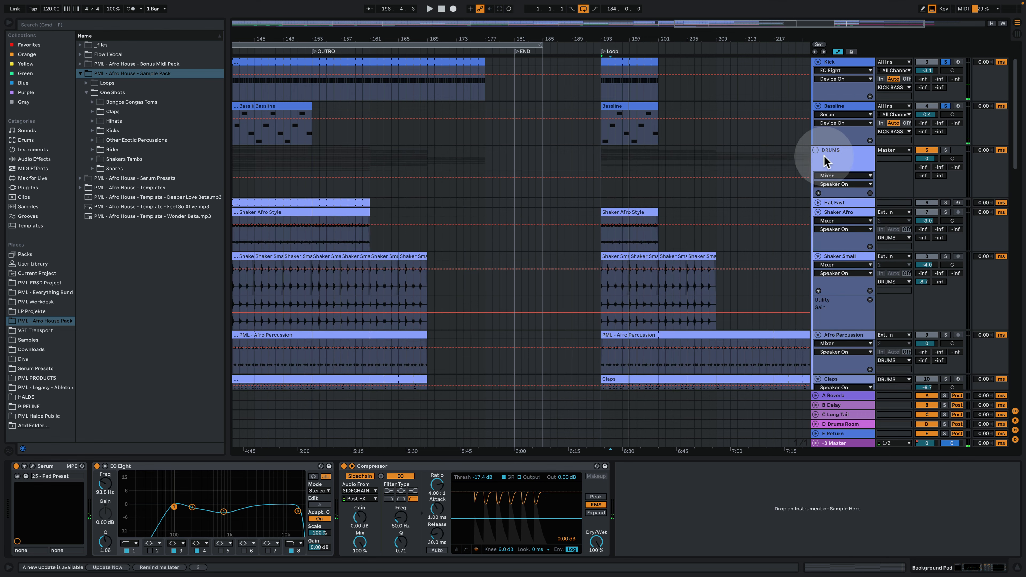
scroll(784, 254, down, 3)
click(818, 190)
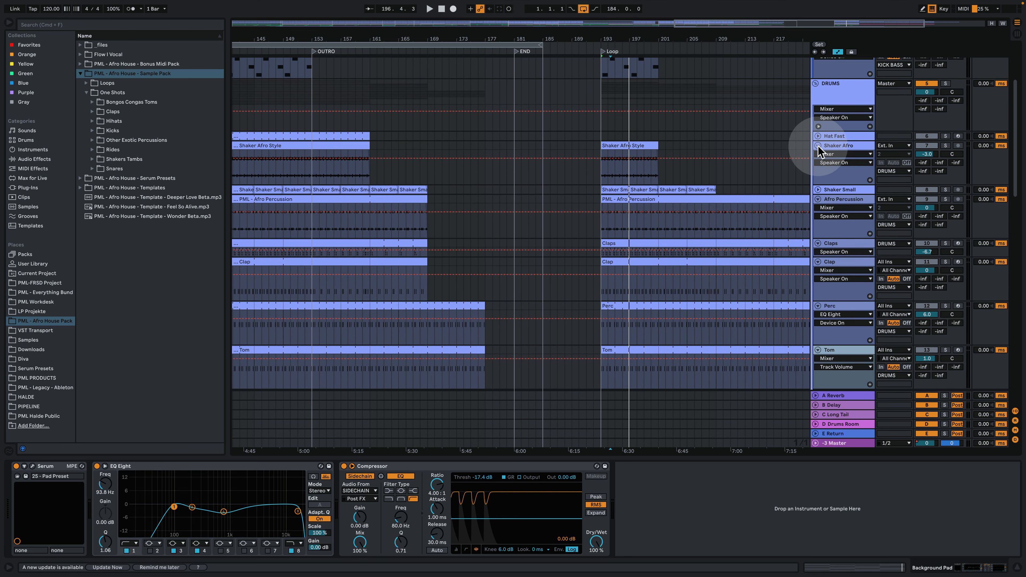
click(818, 145)
click(926, 218)
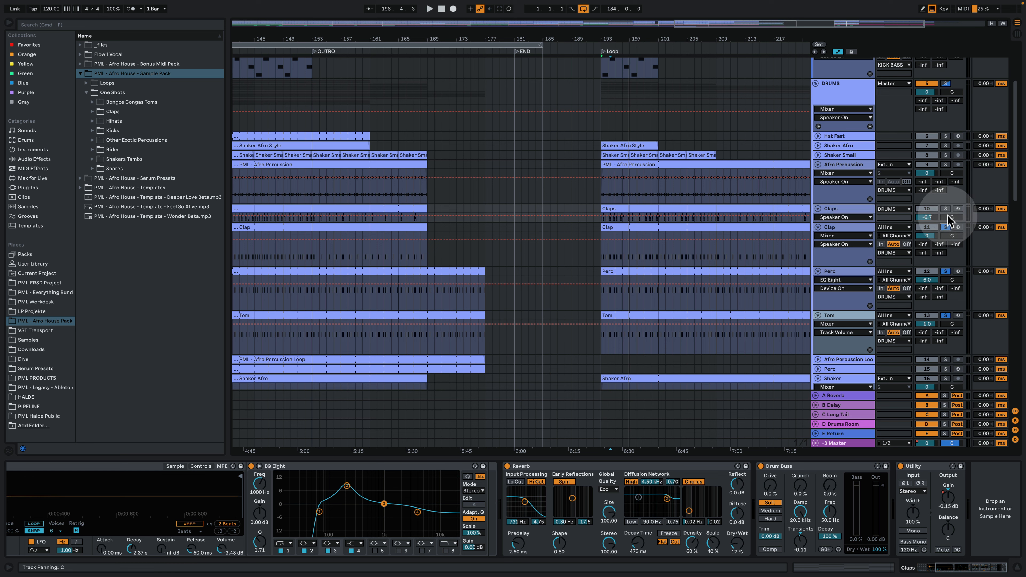
key(space)
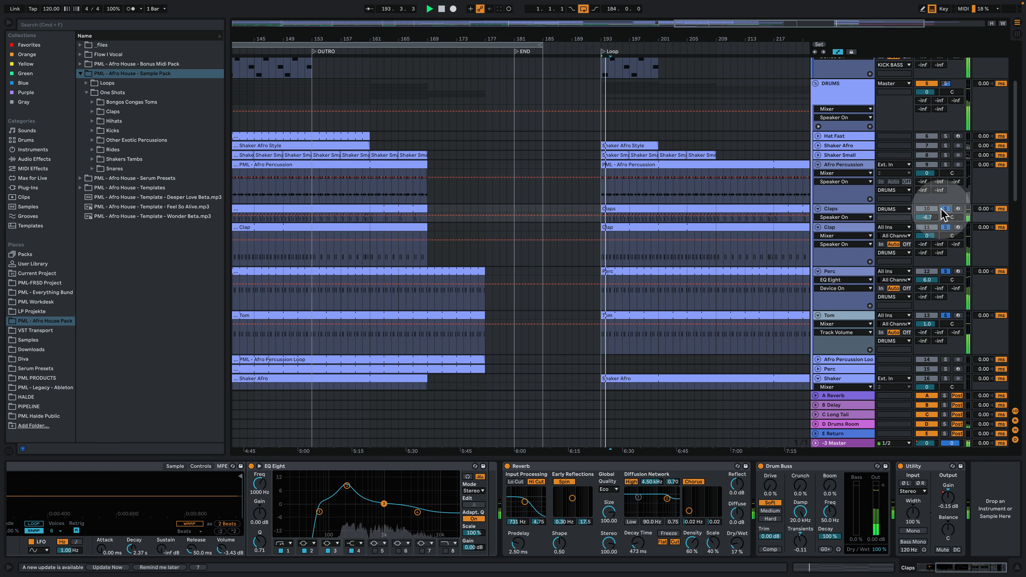
- Fold the Afro Percussion, Claps, Clap and Perc tracks, and add the Shaker Afro, Shaker Small and Shaker tracks to the soloed ones during loop playback
click(818, 165)
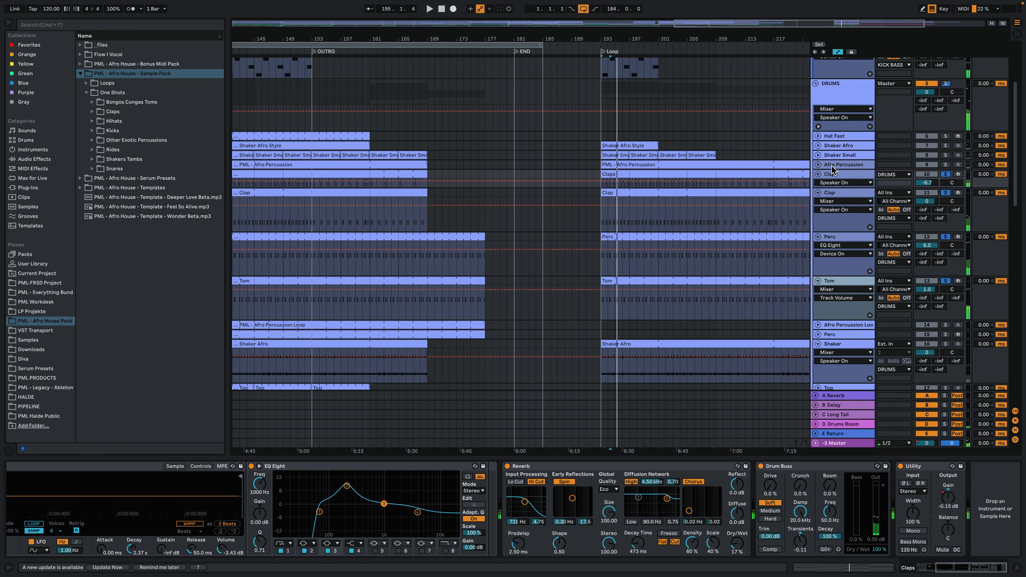
key(space)
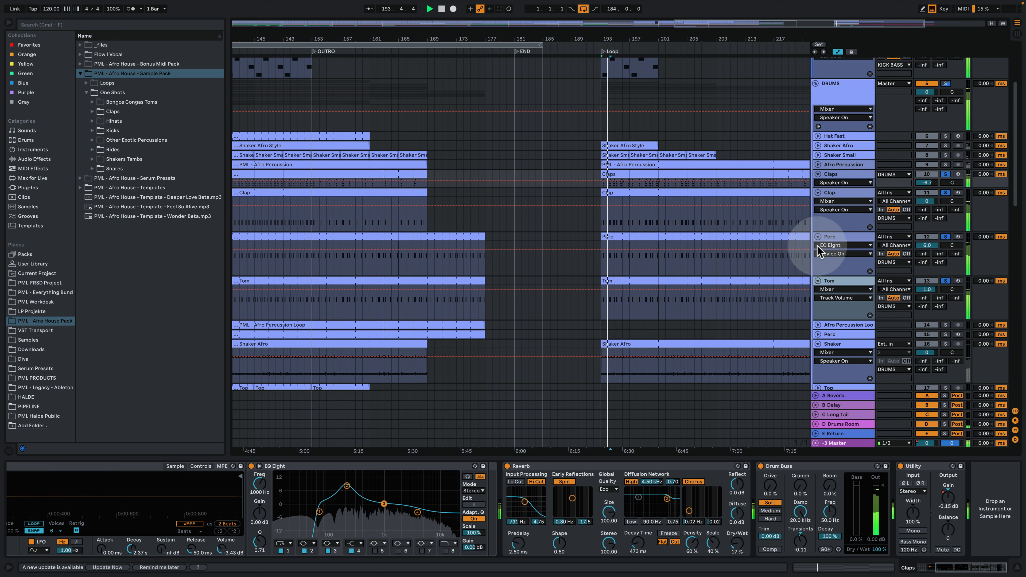
click(818, 193)
click(818, 174)
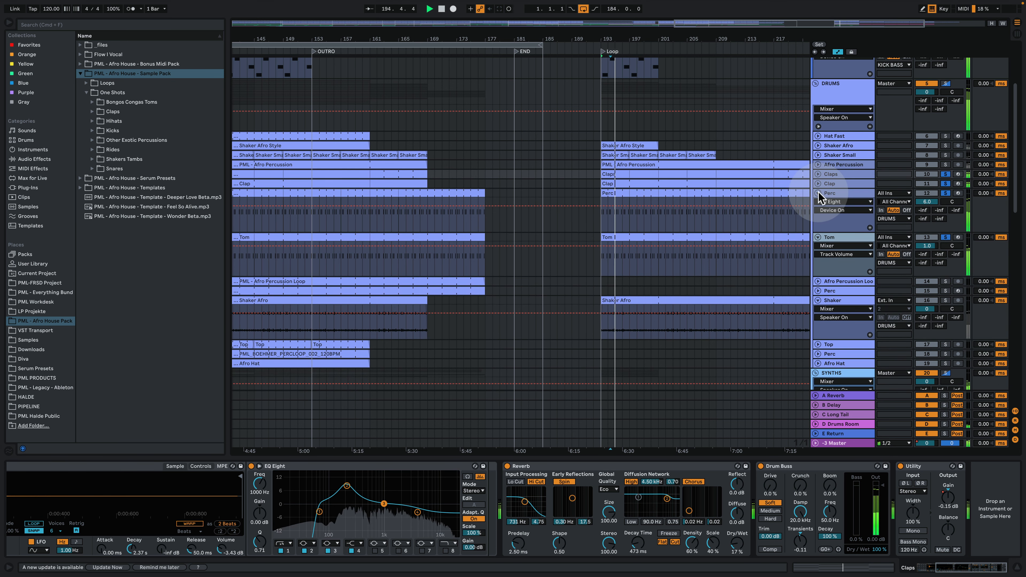
click(818, 192)
click(939, 282)
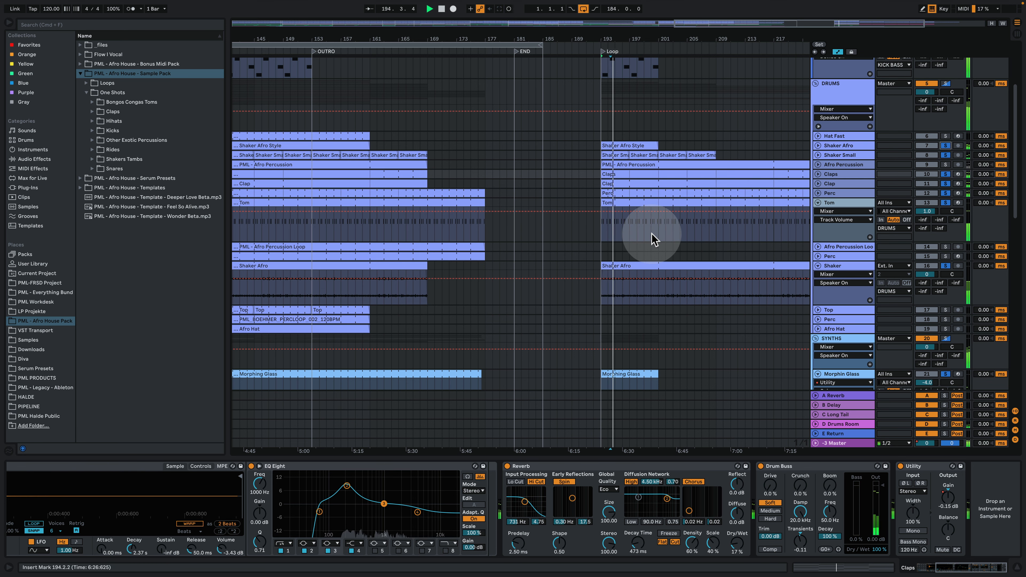
- Fold the Synth, Serum, Morphin Glass, Pluck Background and Background Pad tracks in the SYNTHS group
scroll(652, 236, down, 3)
scroll(659, 238, up, 6)
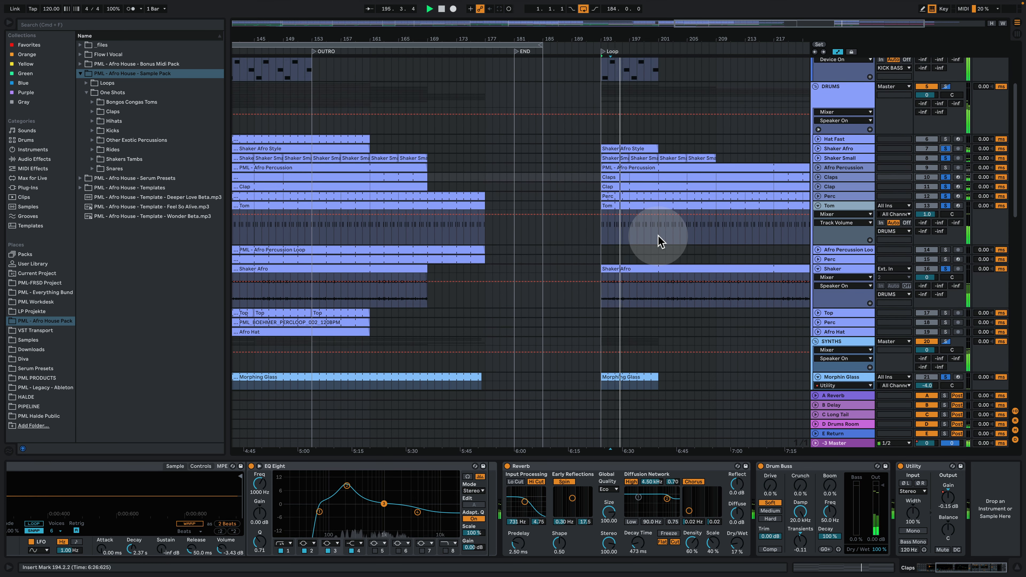
scroll(653, 255, down, 18)
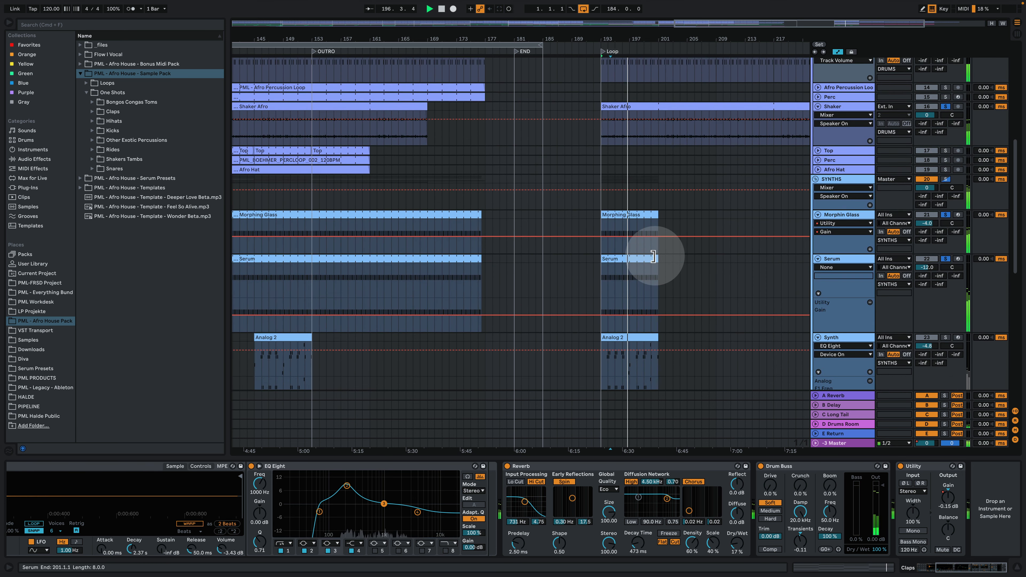
click(818, 267)
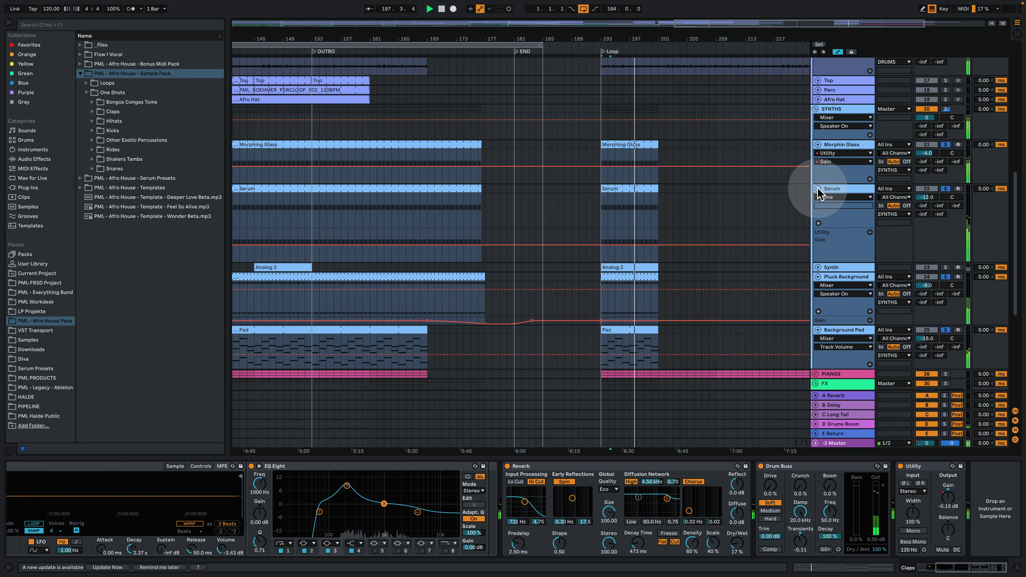
click(818, 188)
click(818, 145)
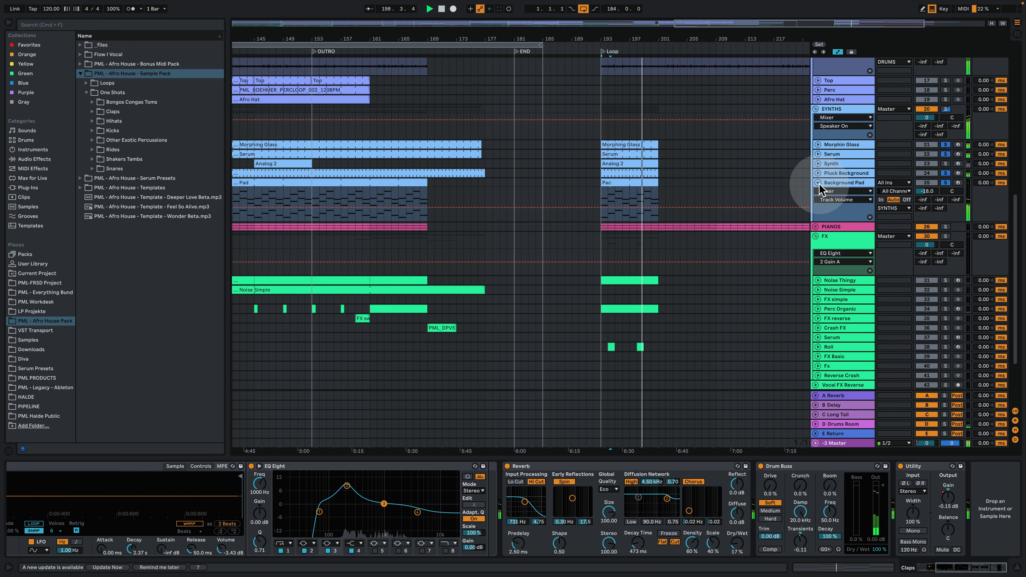
click(818, 173)
click(820, 183)
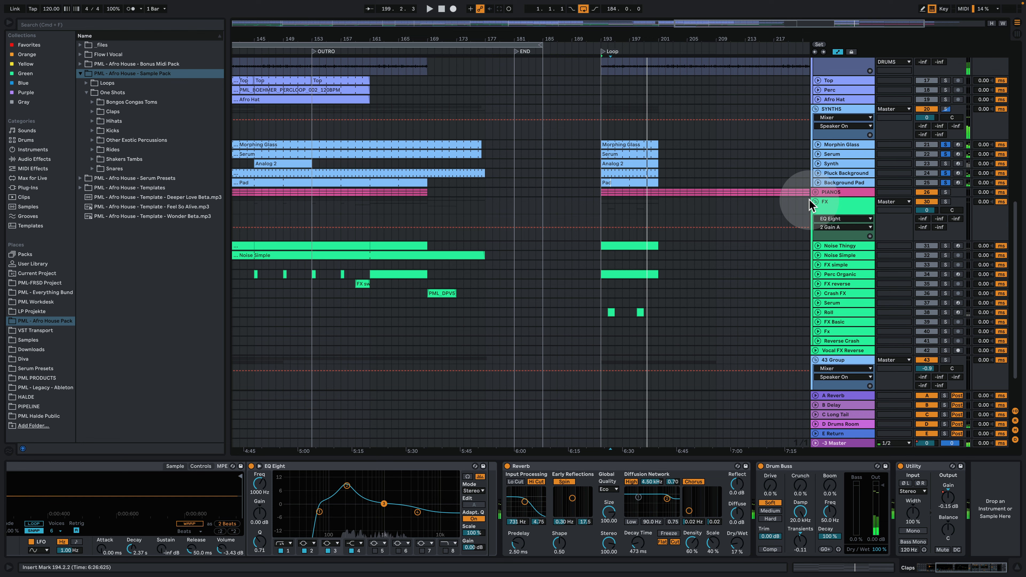
- Unfold the PIANOS group, add it to the soloed tracks, play the Loop section and fold the group again
click(816, 191)
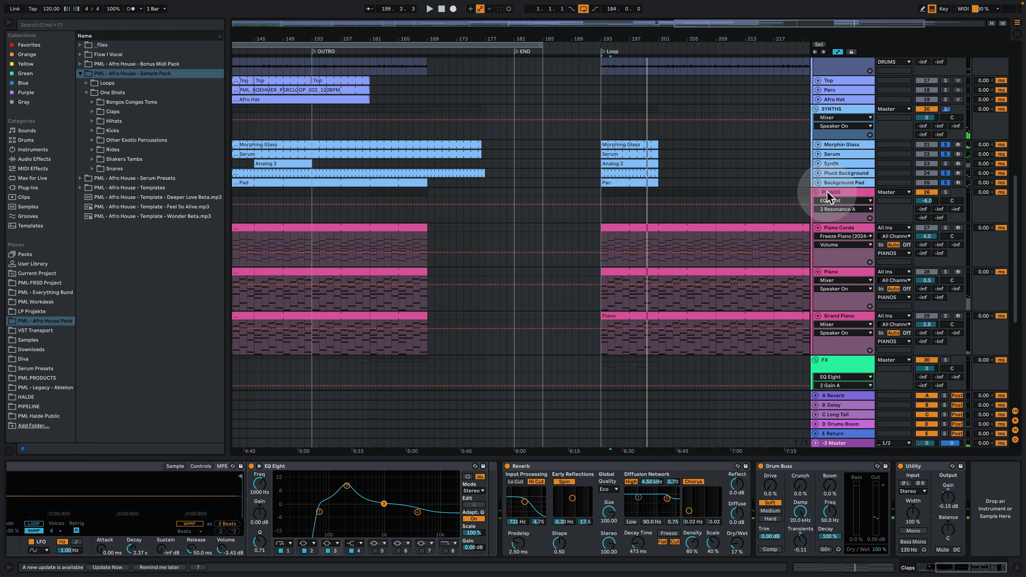
super+click(947, 193)
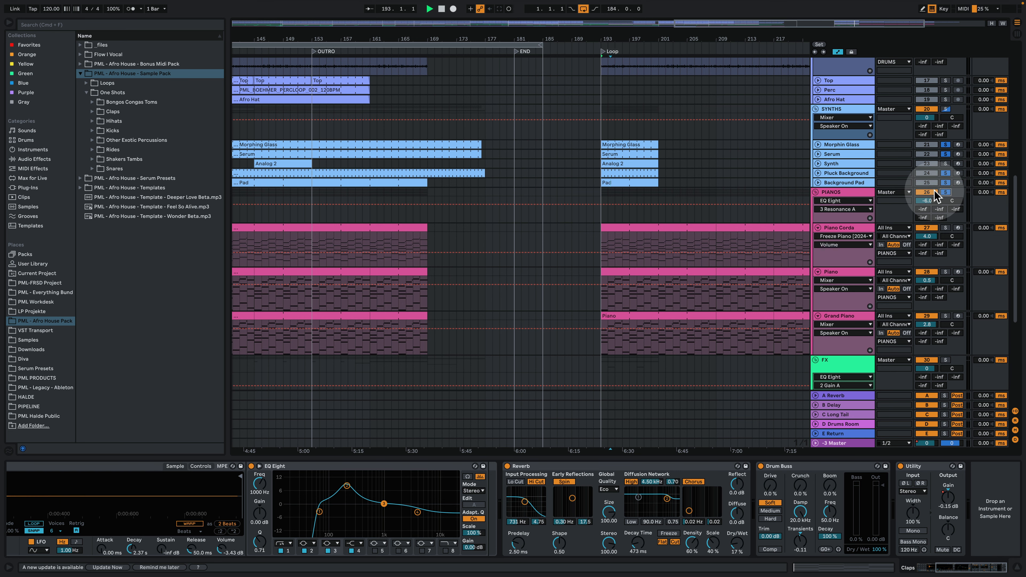
click(816, 193)
- Fold the Tom and Shaker tracks in the DRUMS group
scroll(729, 219, up, 5)
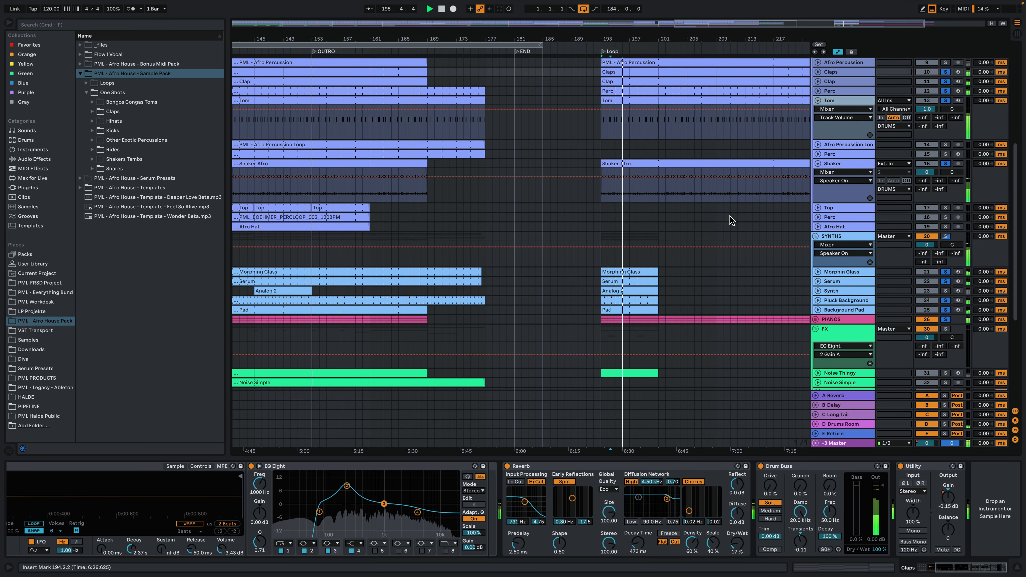
click(817, 101)
click(817, 129)
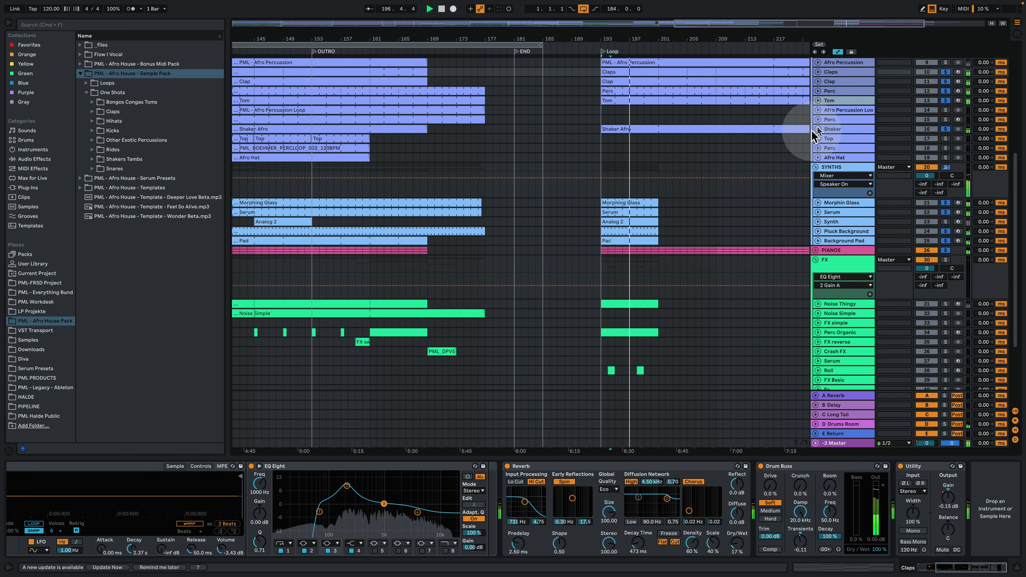
scroll(795, 236, up, 10)
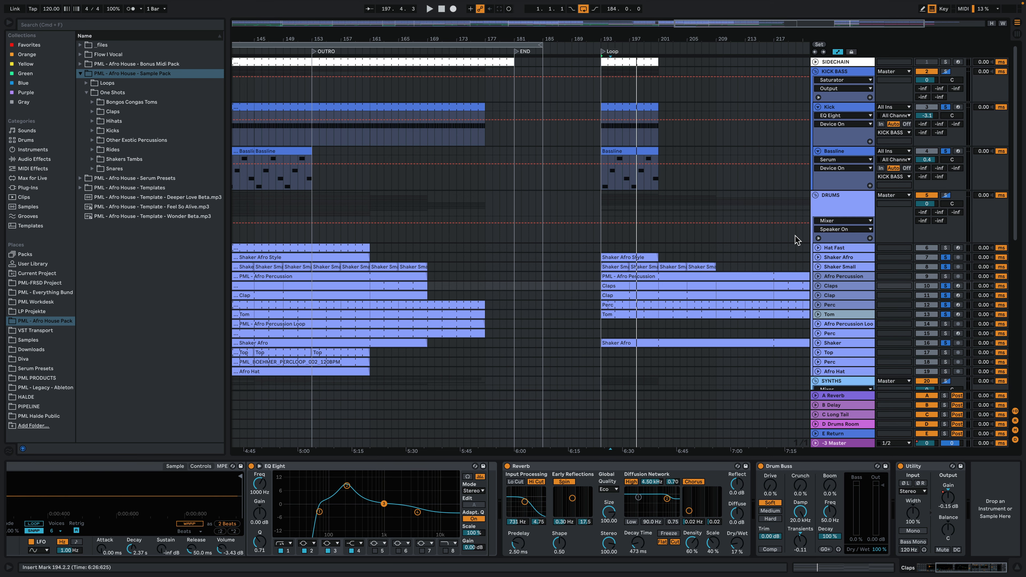
- Hide the device view, add the PML_Full_Phrase vocal track to the soloed tracks and play the Loop section
click(1018, 568)
scroll(732, 304, down, 10)
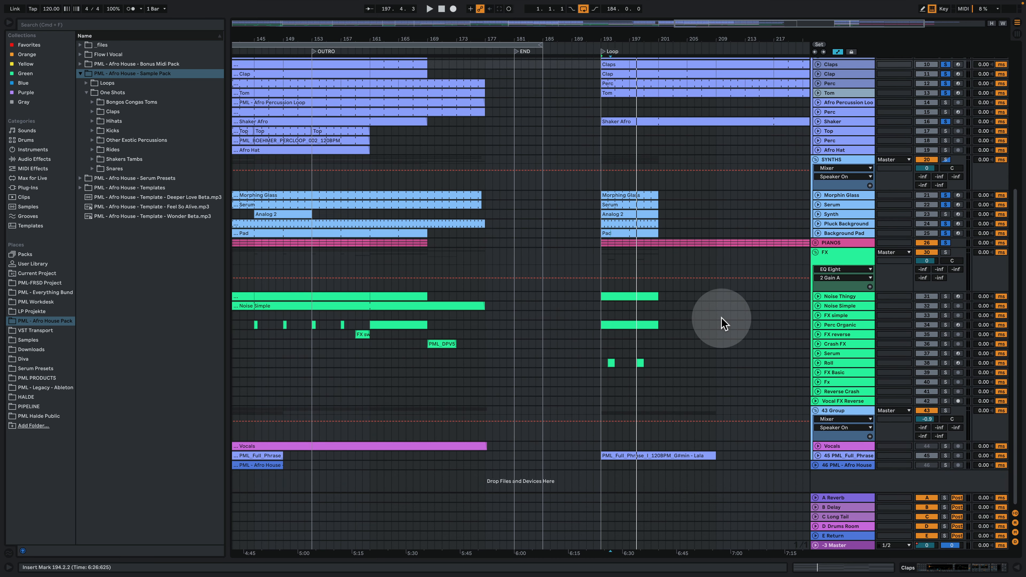
click(945, 456)
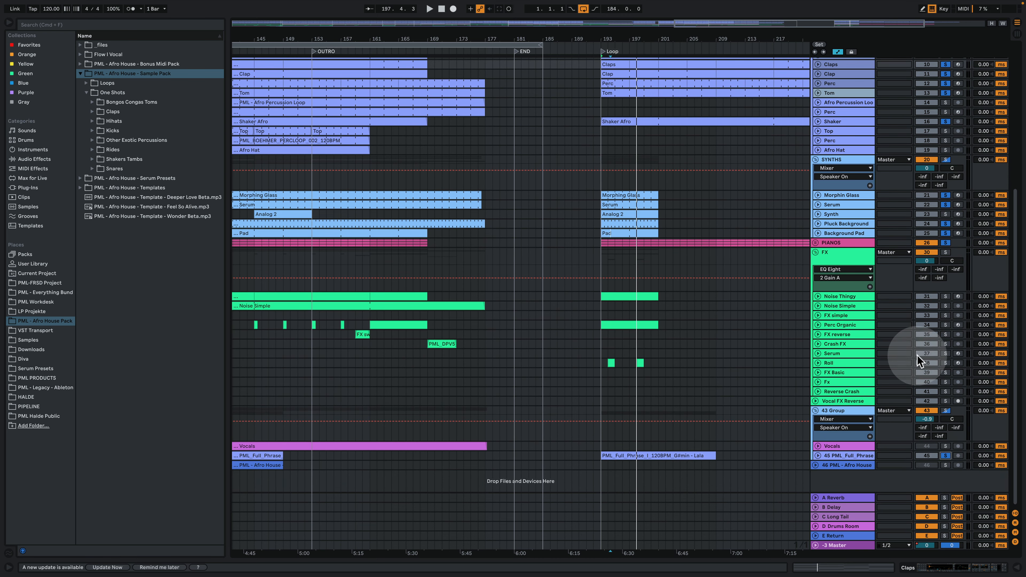
key(space)
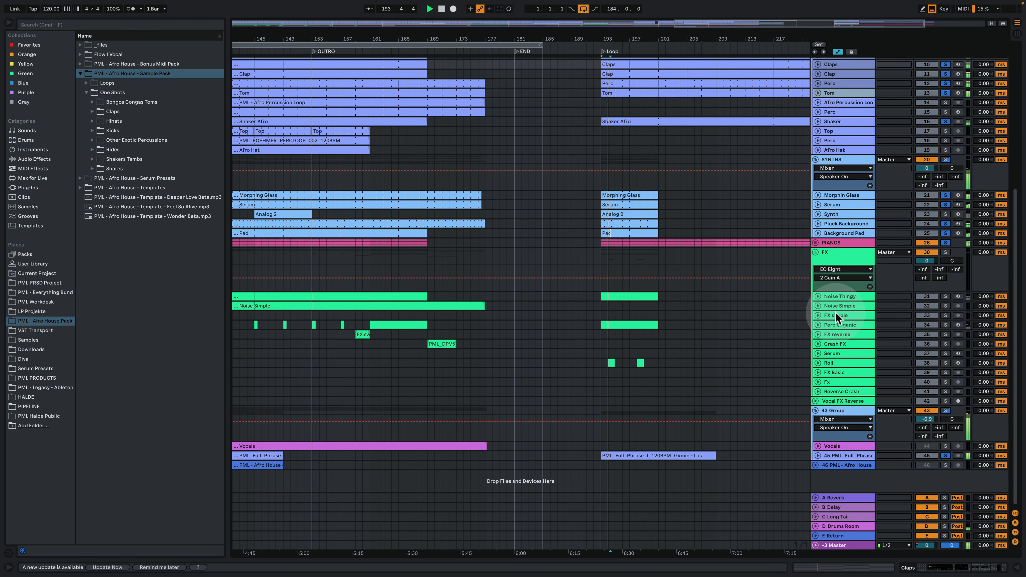
scroll(761, 307, up, 1)
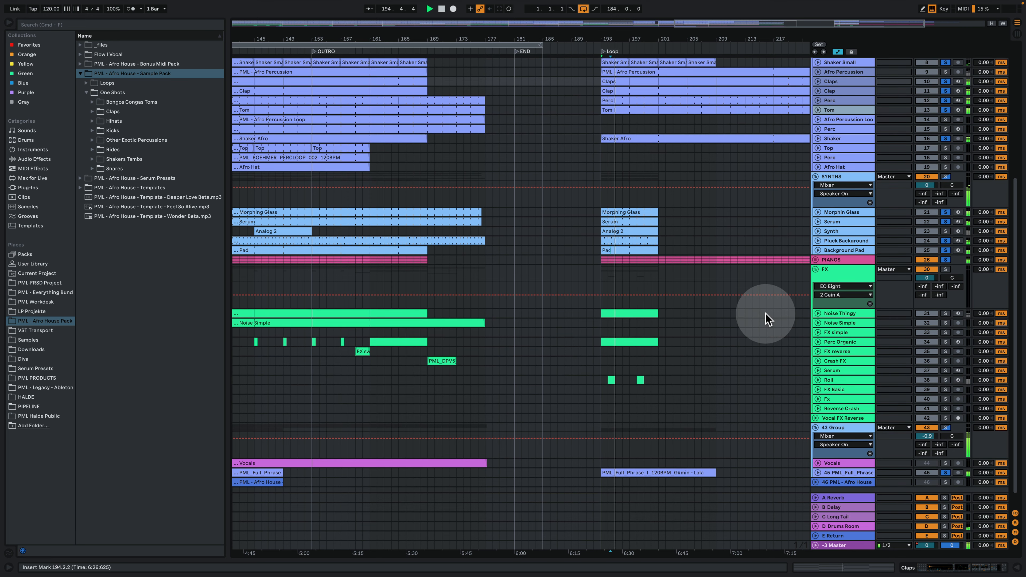
scroll(764, 314, down, 1)
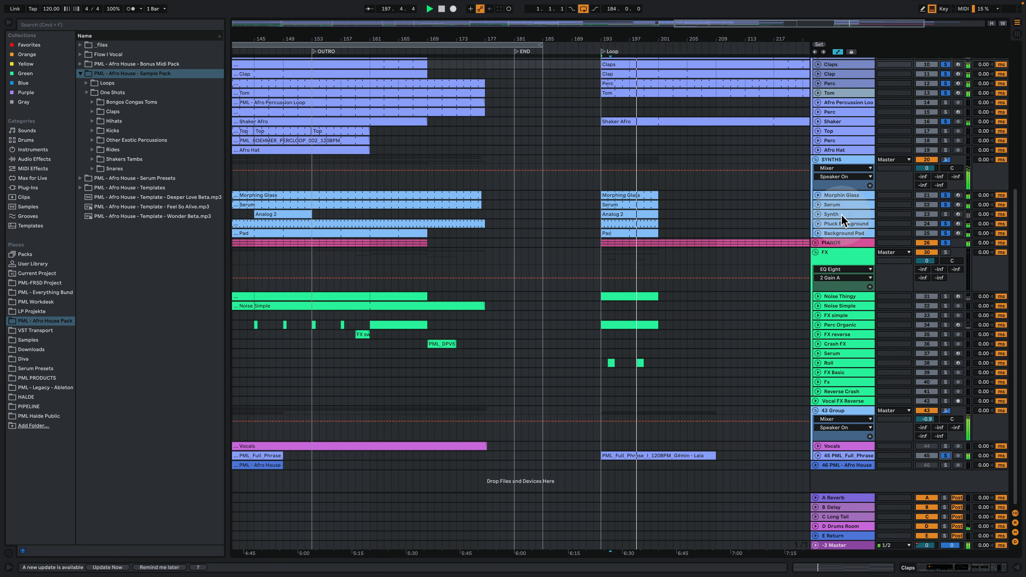
scroll(688, 234, up, 3)
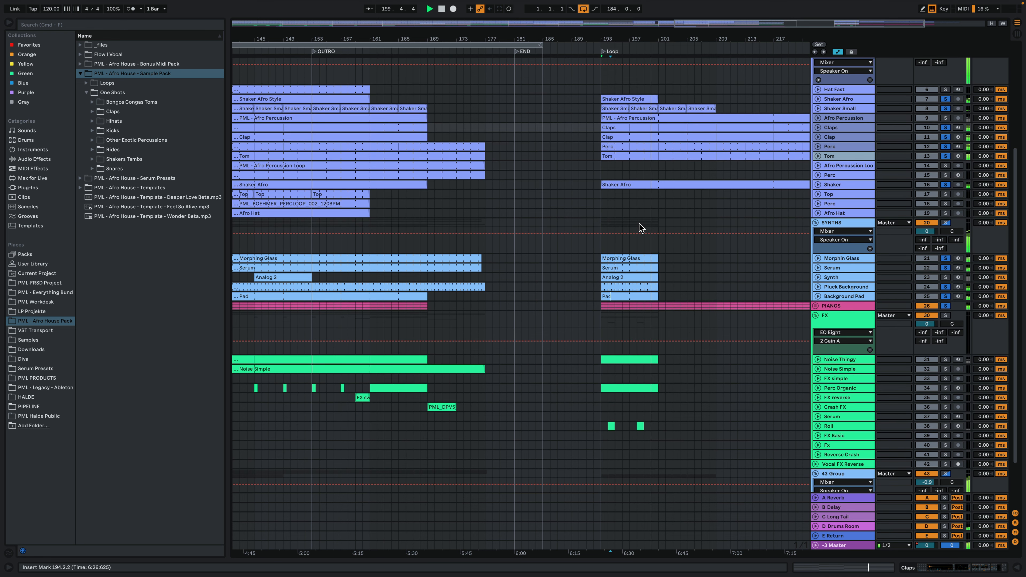
- Add the FX group to the soloed tracks and show the full arrangement from INTRO to Loop
click(946, 315)
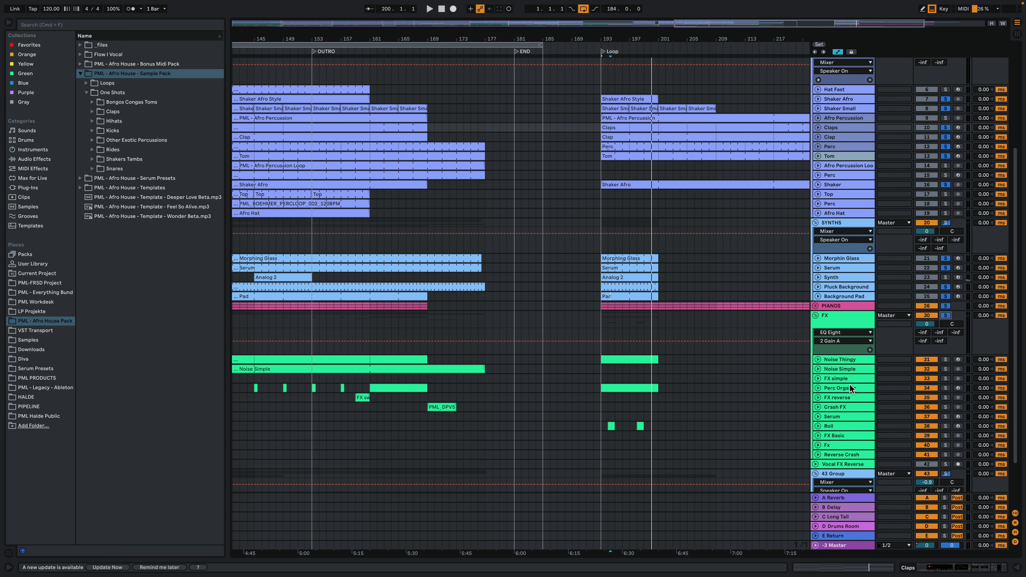
drag(609, 39, 696, 8)
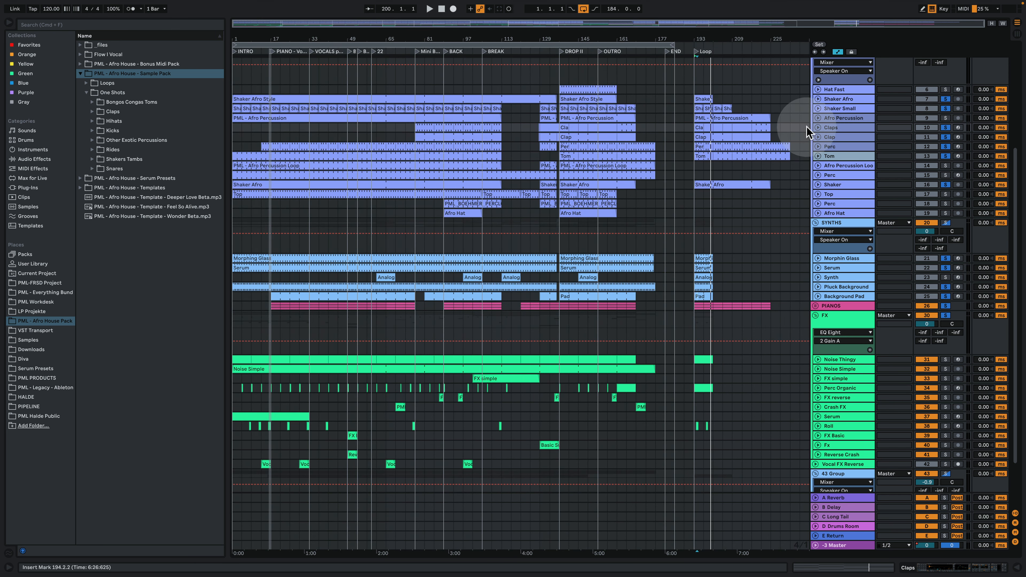
scroll(860, 263, up, 8)
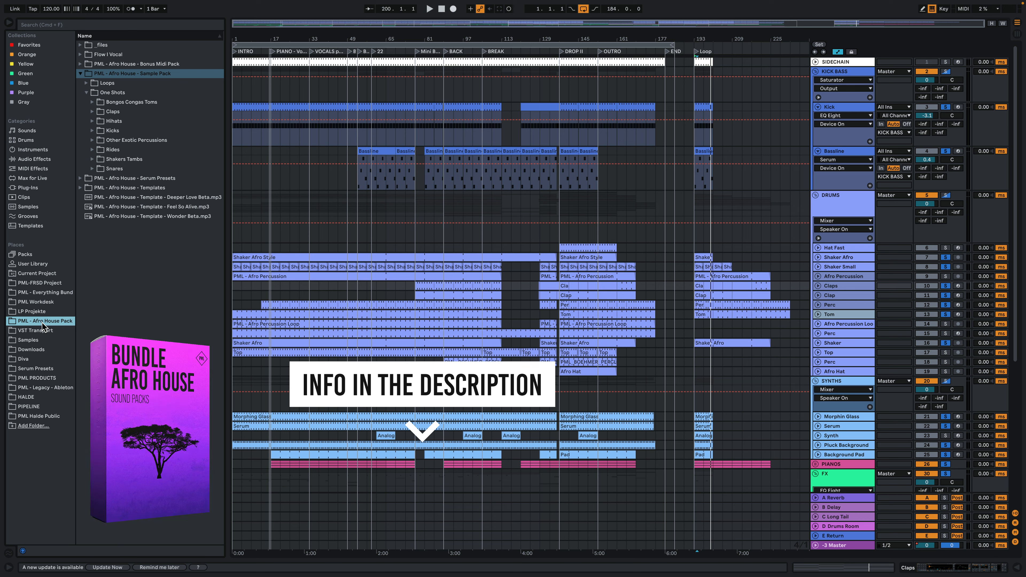
- Browse the PML - Everything Bundle folder and view the PML Racks inside xPML - Free Download - Rack Attack Vol. 1
click(69, 294)
click(157, 209)
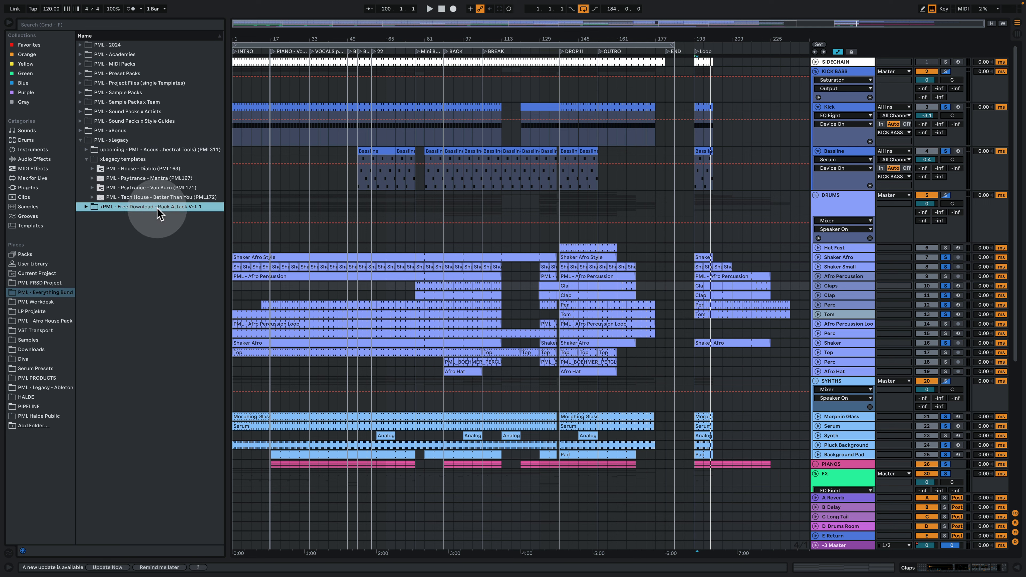
click(86, 208)
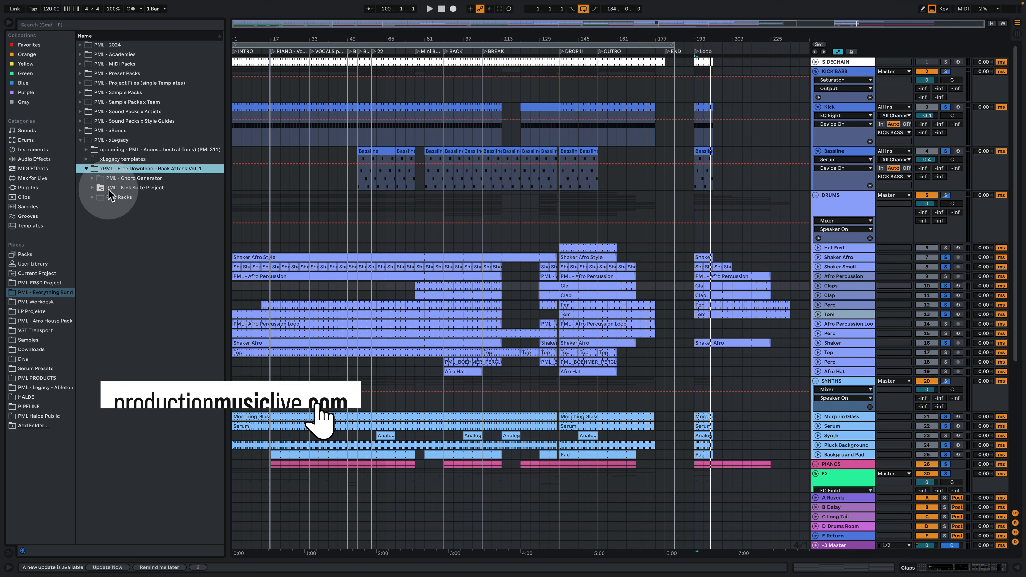
double_click(112, 197)
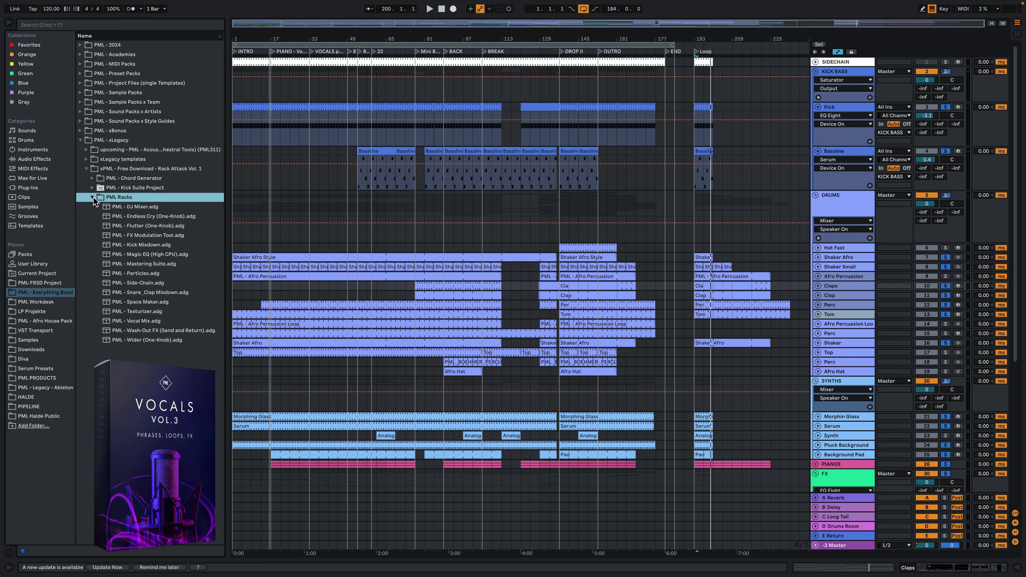
click(93, 197)
- Play the full arrangement from the intro with all tracks unsoloed
key(space)
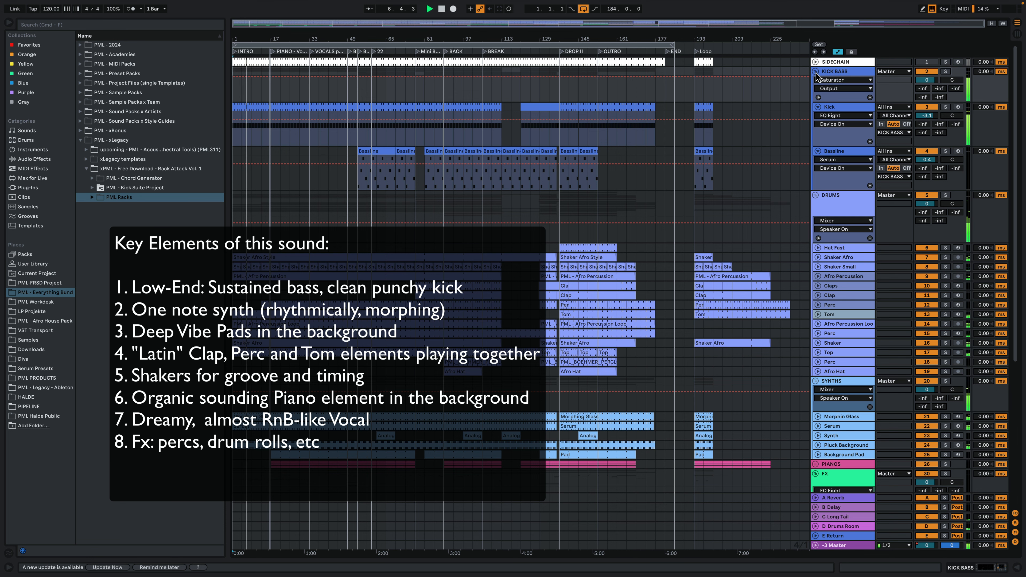
- Fold the Kick track inside the KICK BASS group and zoom the arrangement to span INTRO to END
click(815, 73)
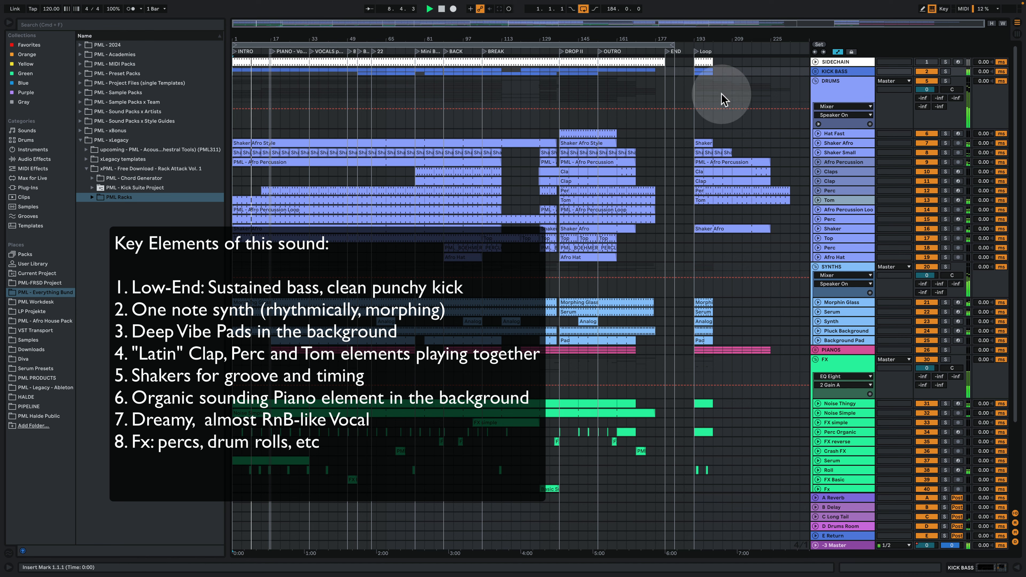
click(815, 71)
click(818, 108)
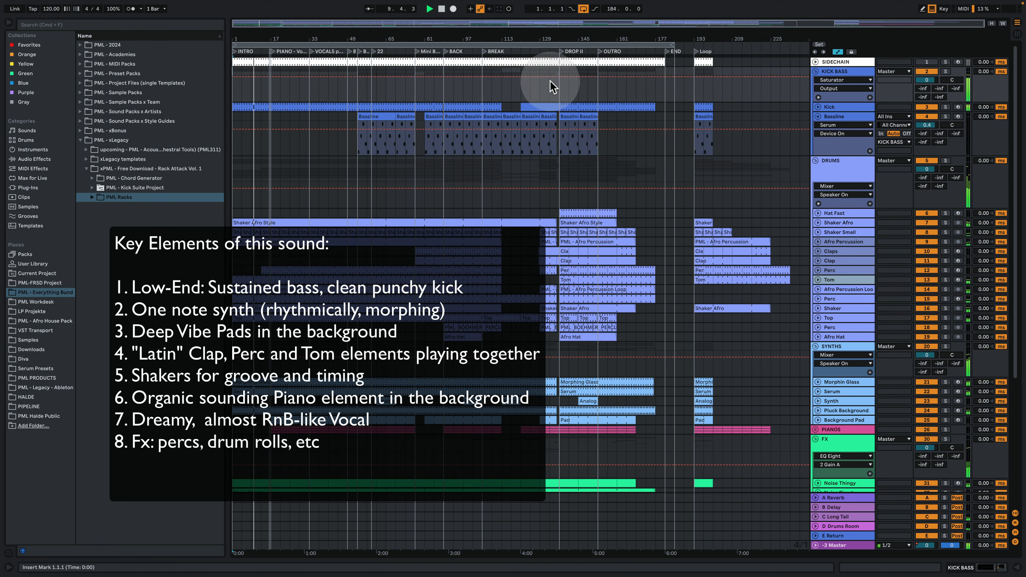
drag(336, 40, 335, 51)
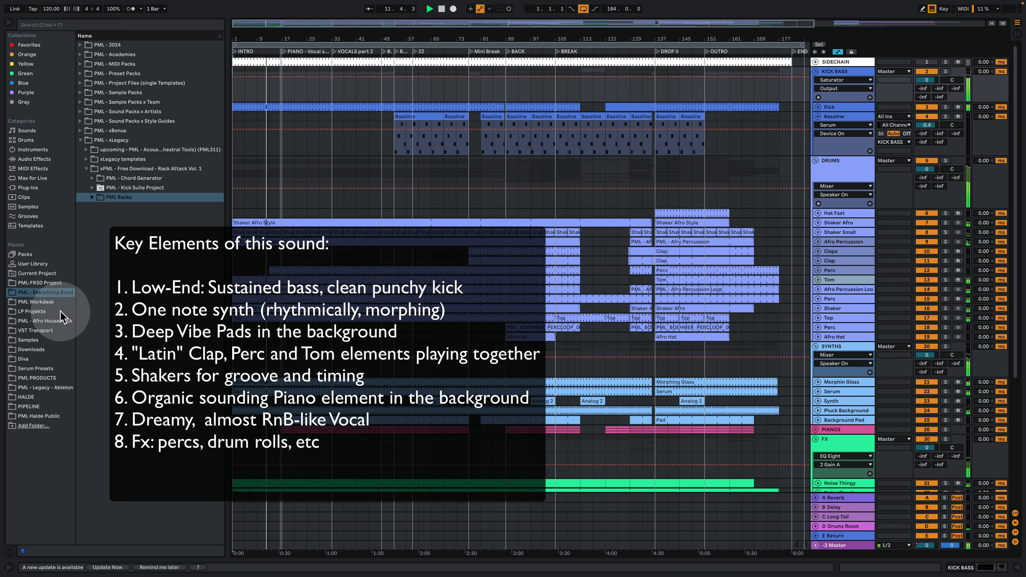
- Browse the PML - Afro House Pack folder, expand its Templates folder and select the Feel So Alive project
click(61, 320)
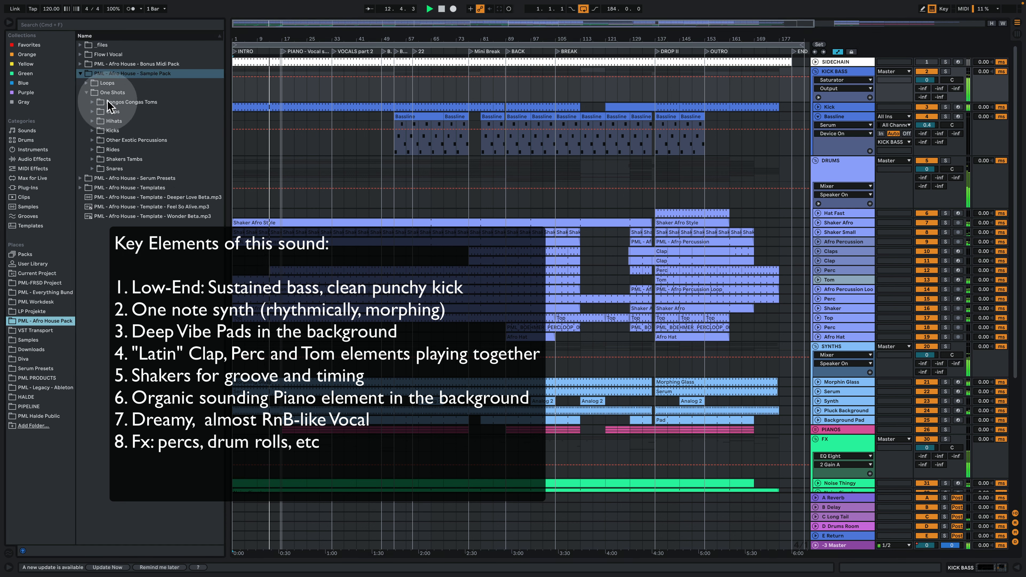
click(80, 74)
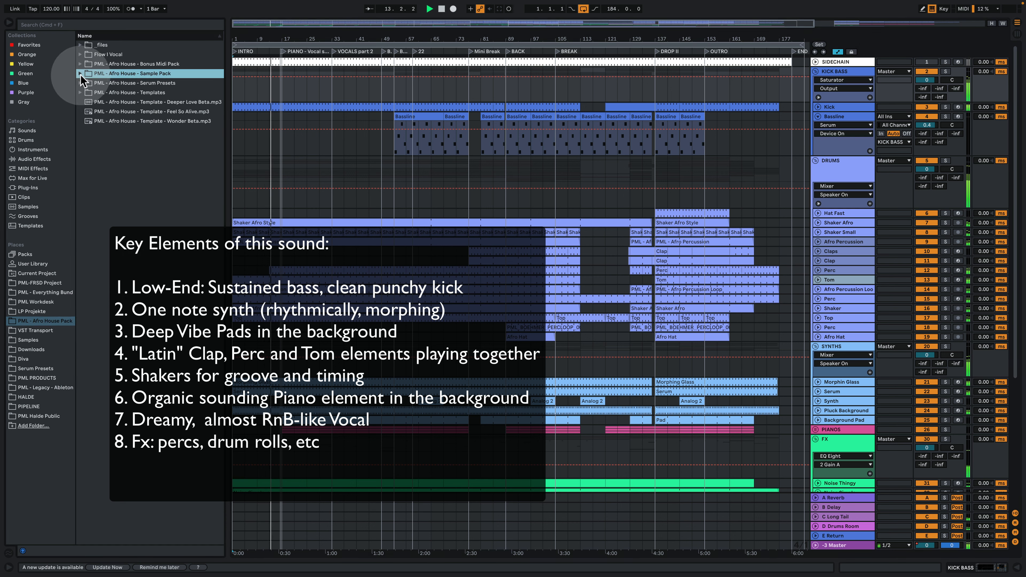
click(80, 92)
click(160, 113)
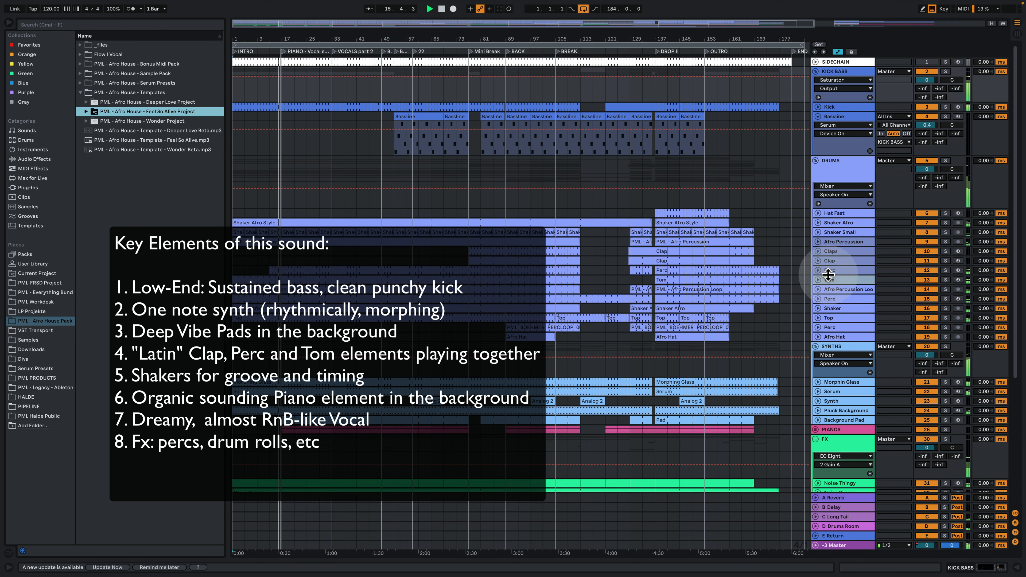
- Fold the DRUMS group and look over the SYNTHS, FX and vocal tracks during playback
click(815, 164)
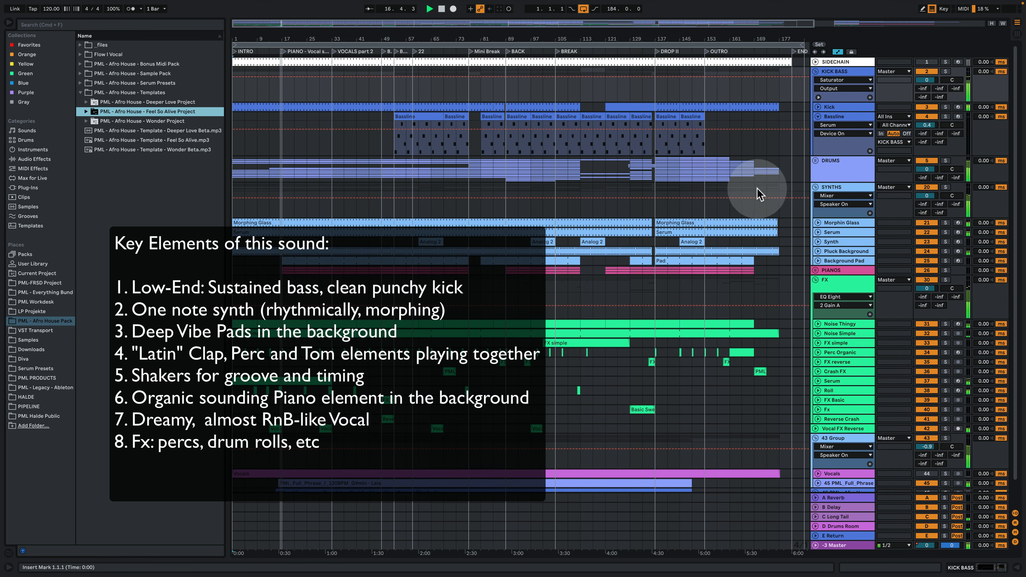
click(660, 247)
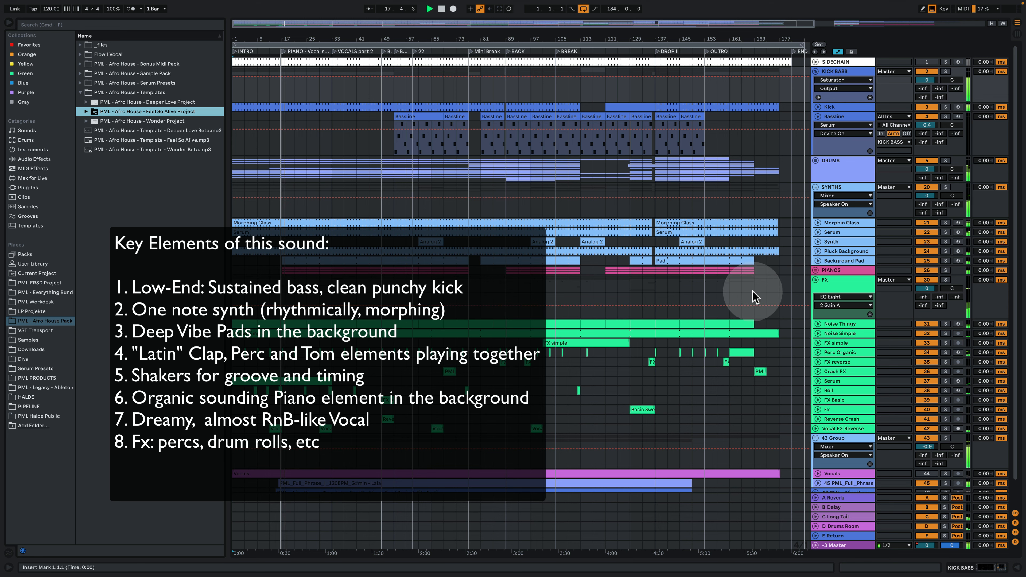
scroll(719, 305, down, 1)
scroll(718, 305, down, 1)
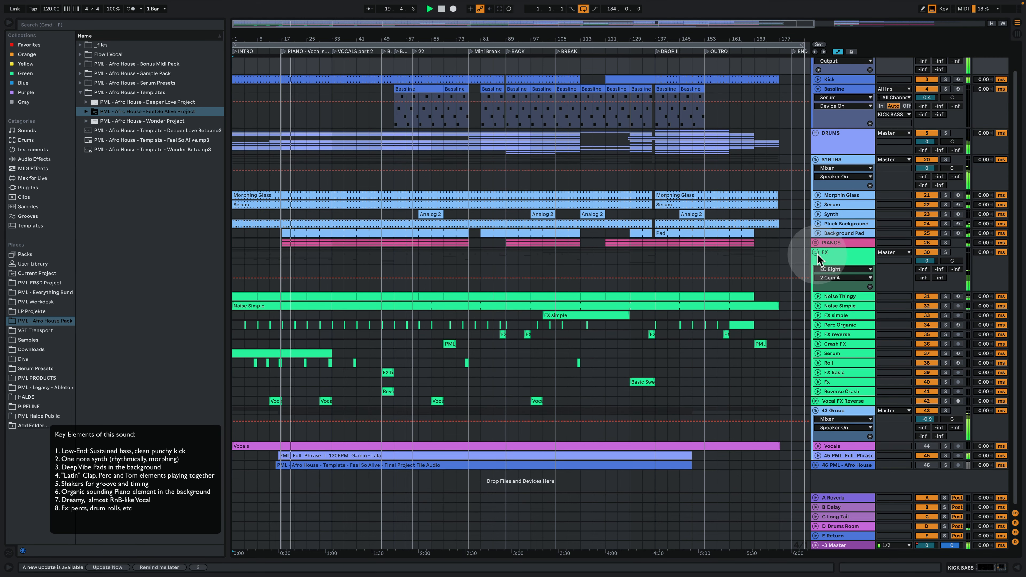
scroll(828, 270, up, 3)
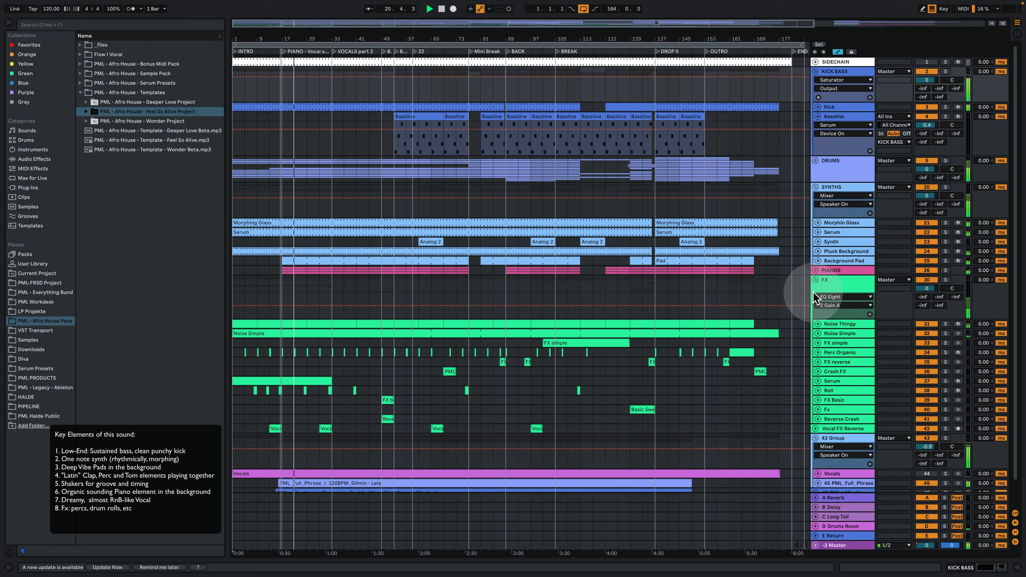
- Unfold the DRUMS group and its Top, Shaker, lower Perc, Afro Percussion Loop and Tom tracks, then reduce the Tom track's height
click(815, 161)
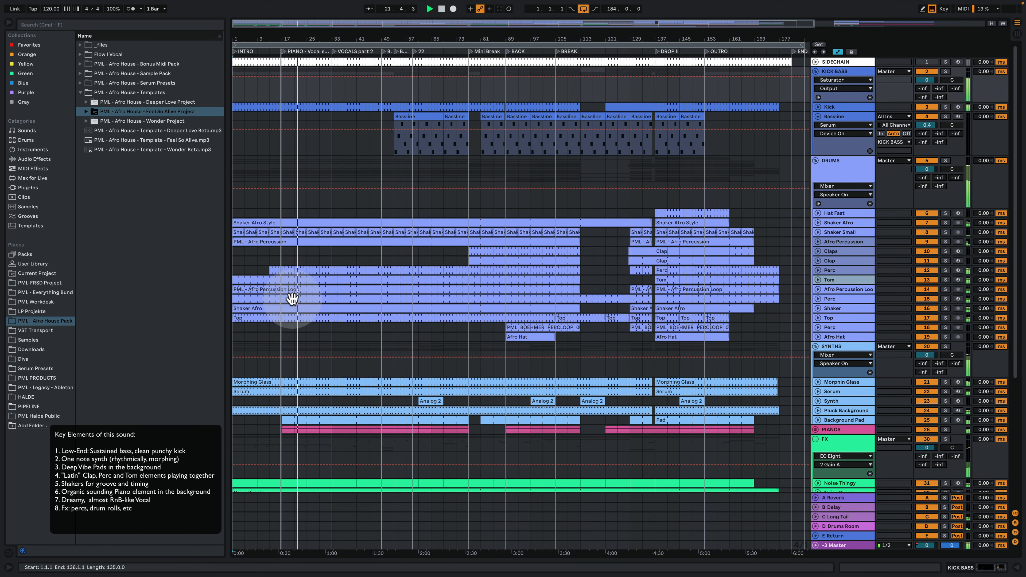
click(818, 318)
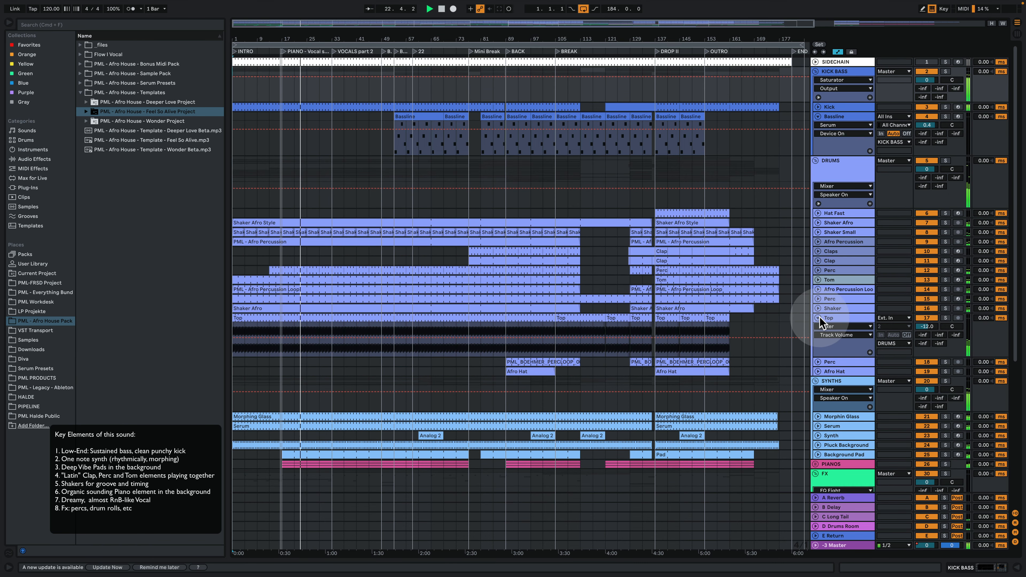
click(818, 310)
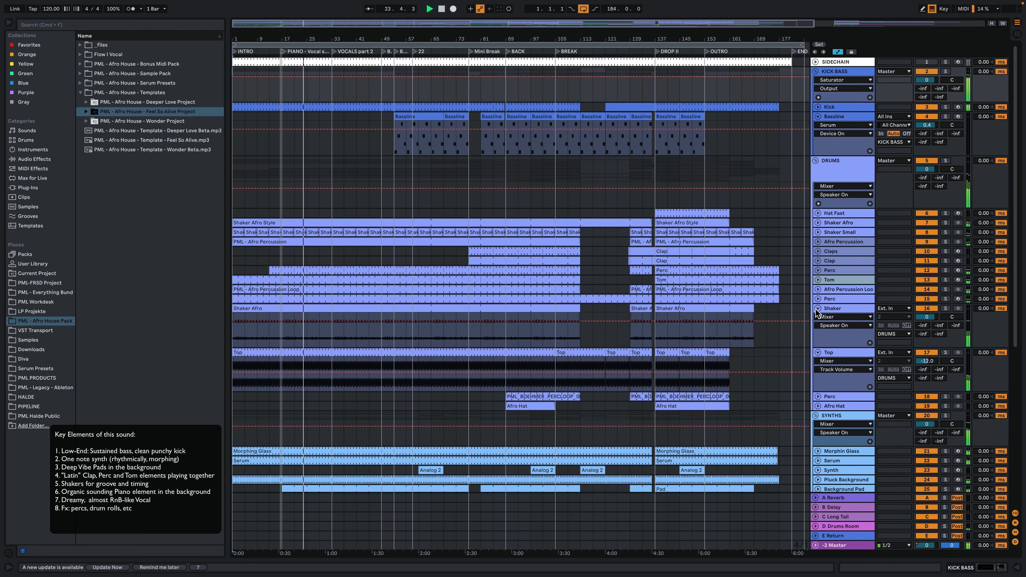
click(818, 299)
click(817, 289)
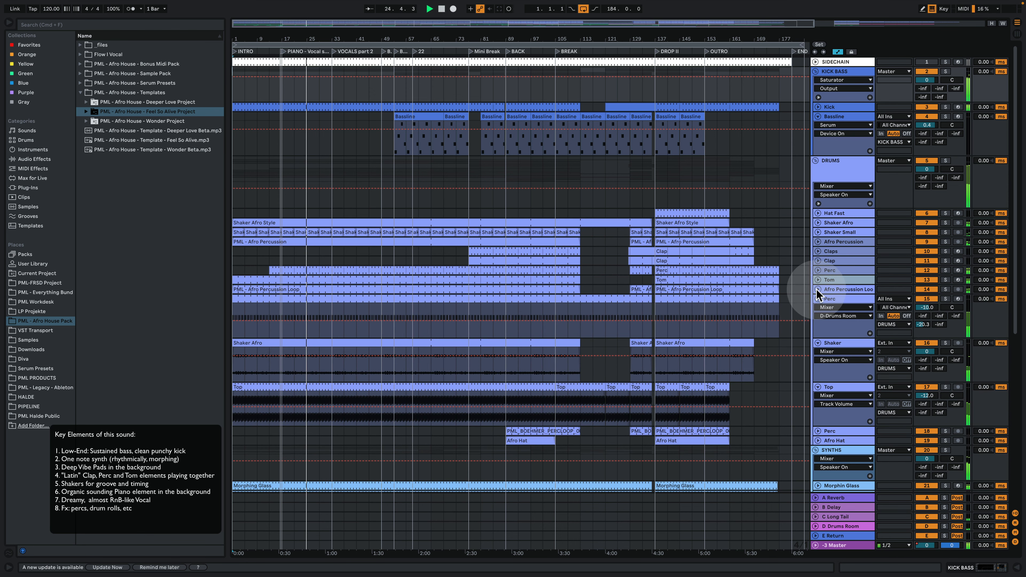
click(818, 280)
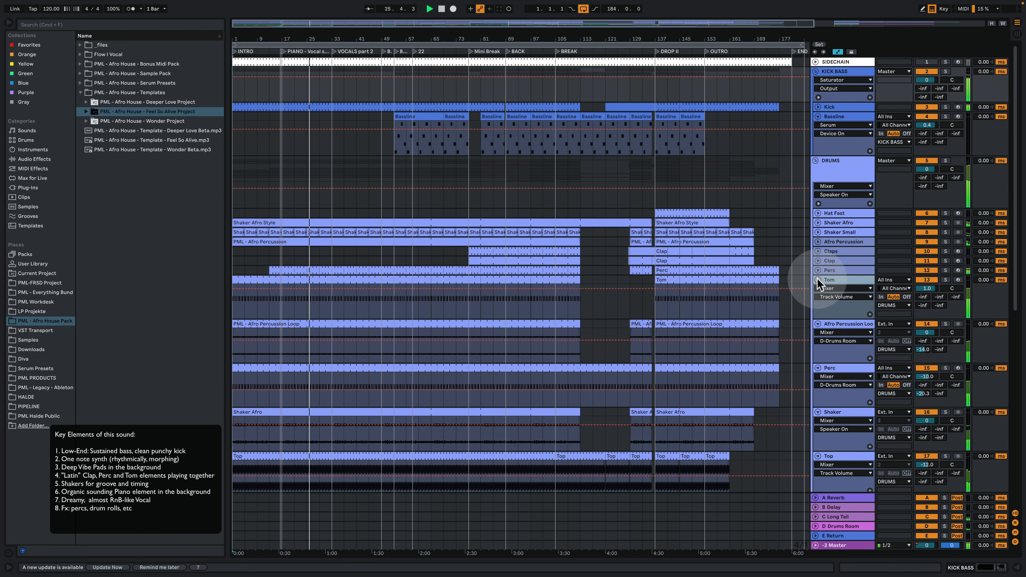
drag(844, 318, 844, 301)
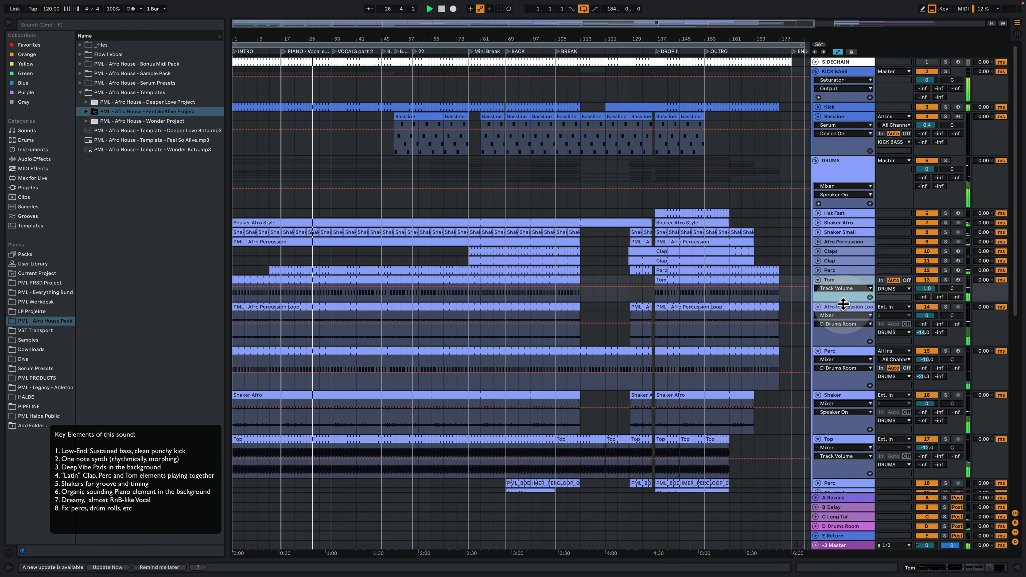
- Optimize the height of all arrangement tracks, hide the automation and select the Perc track above Tom
click(990, 23)
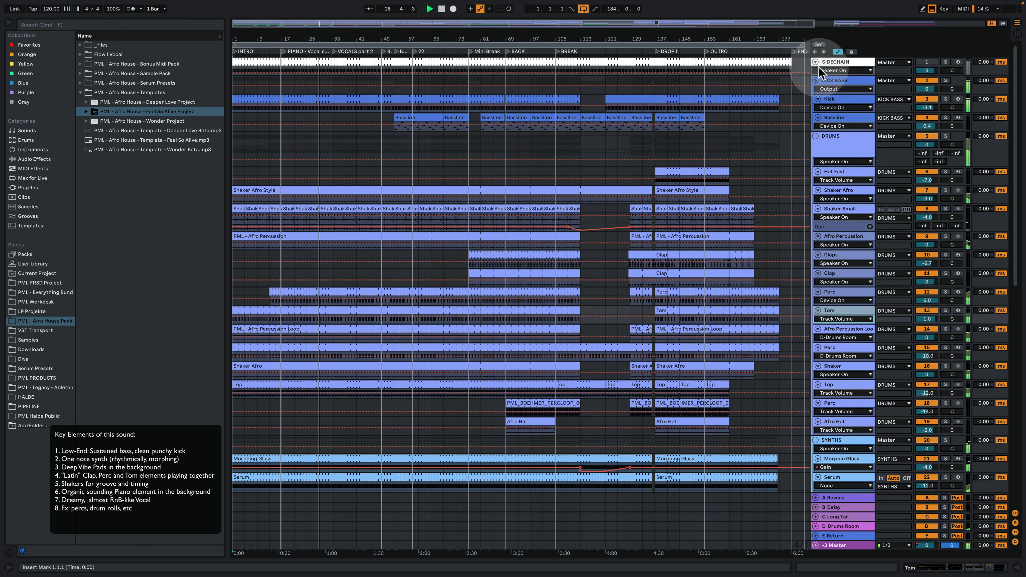
click(837, 52)
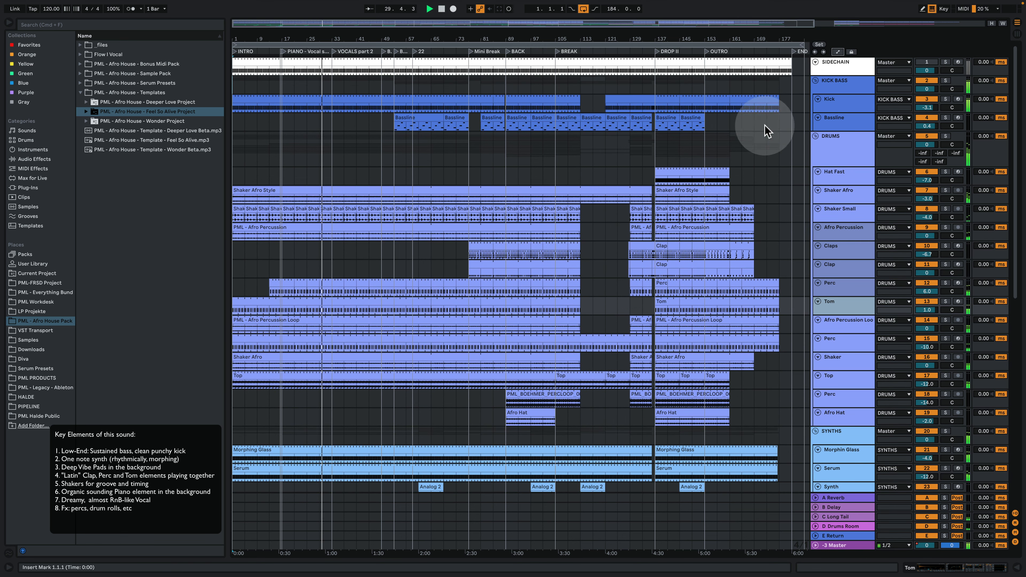
click(847, 288)
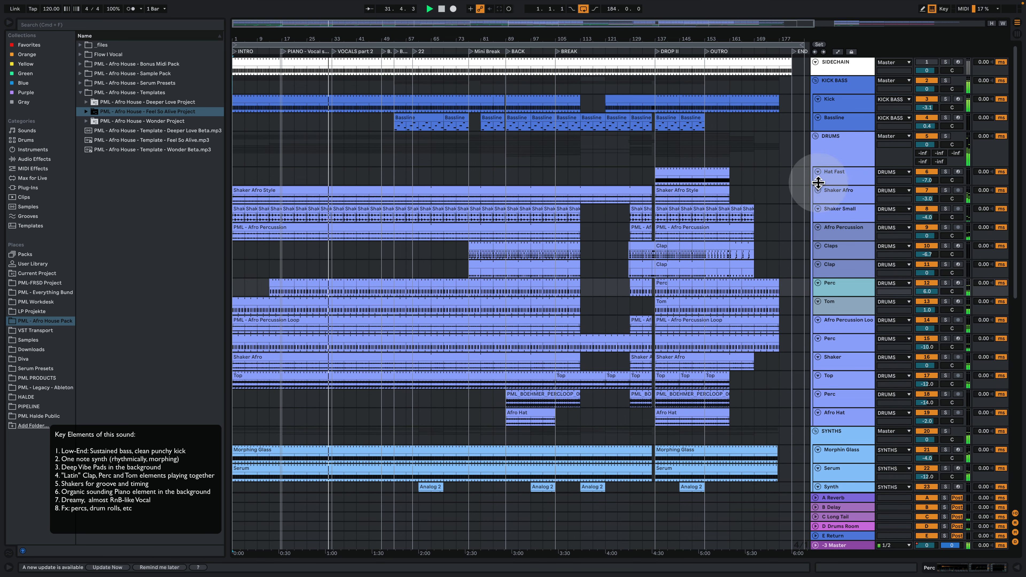
- Fold the DRUMS group and select the Morphin Glass track in the SYNTHS group
click(815, 137)
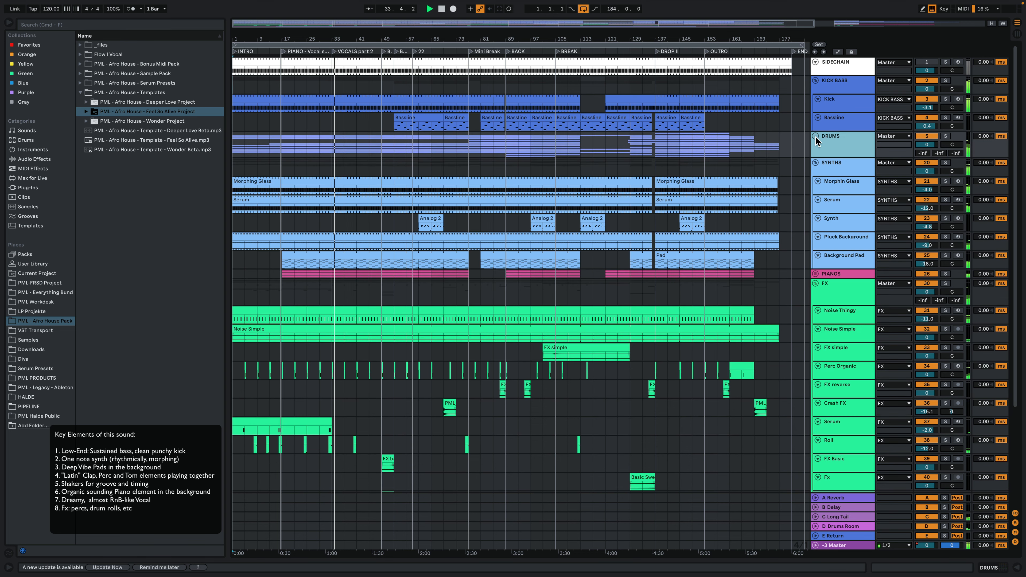
click(835, 167)
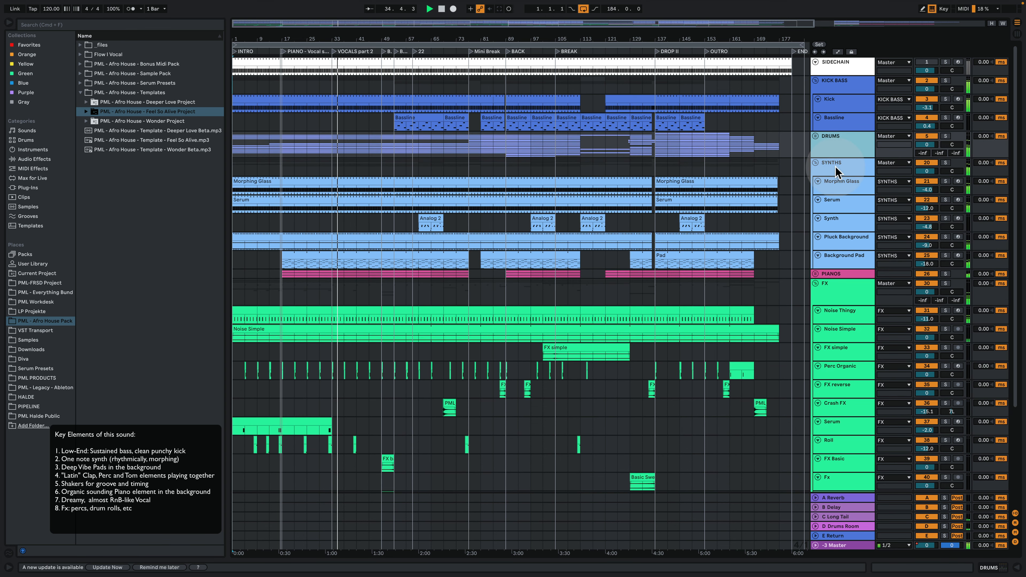
click(833, 183)
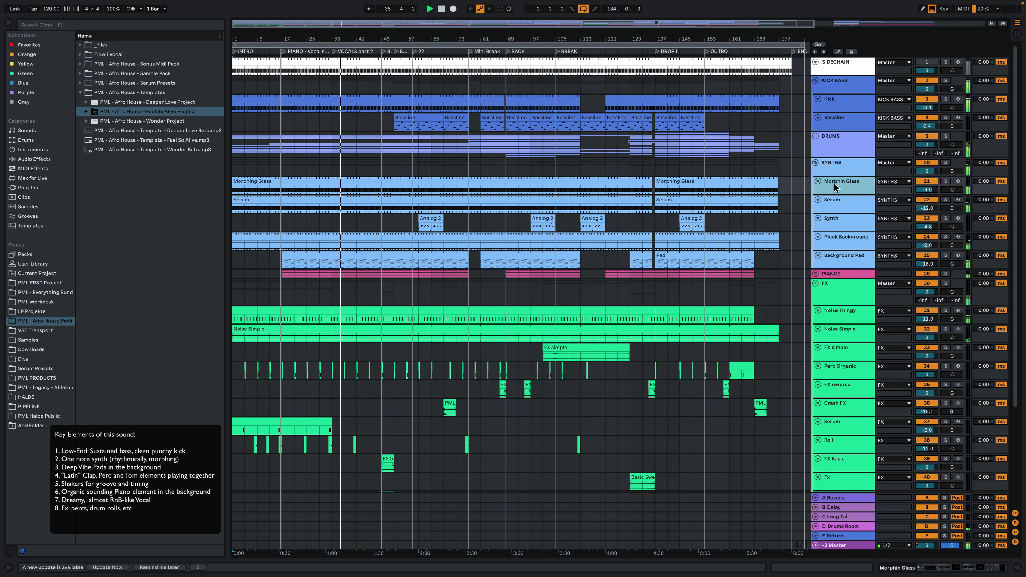
- Unfold the PIANOS group and optimize the arrangement track heights again
click(816, 273)
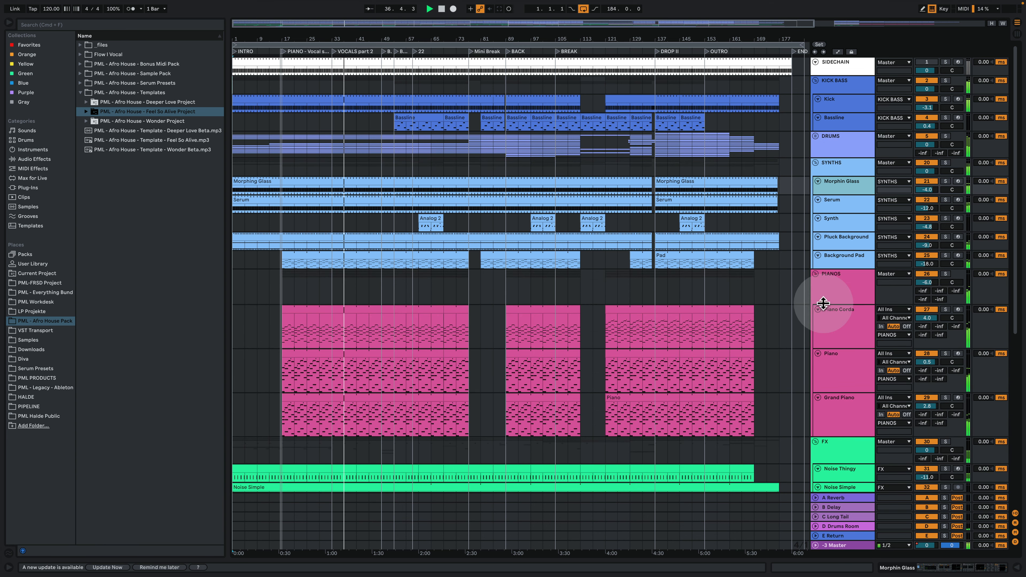
click(837, 293)
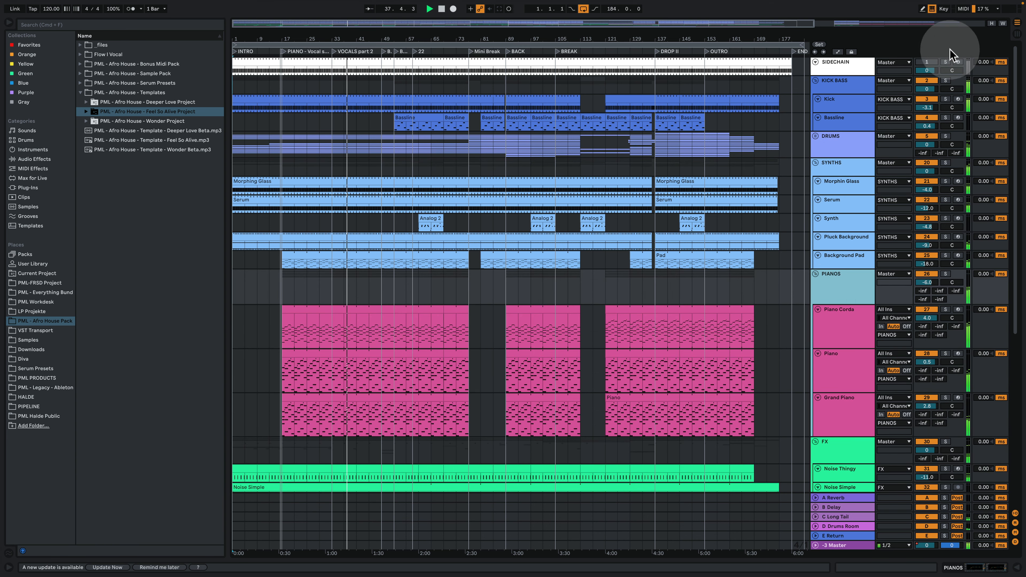
click(991, 24)
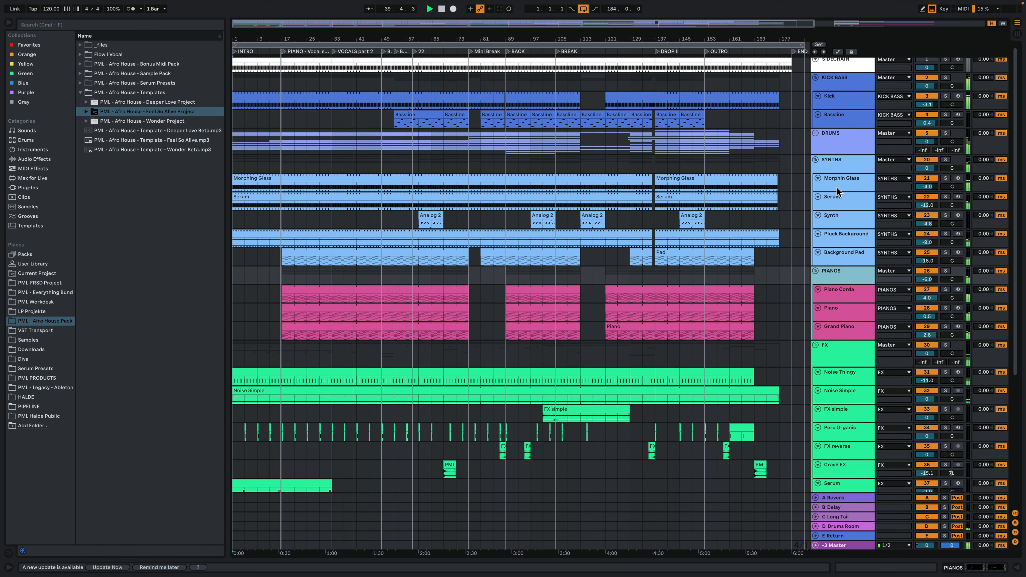
- Look through the arrangement from the synths and pianos to the FX group and vocal tracks during playback
scroll(837, 187, down, 2)
scroll(837, 187, down, 4)
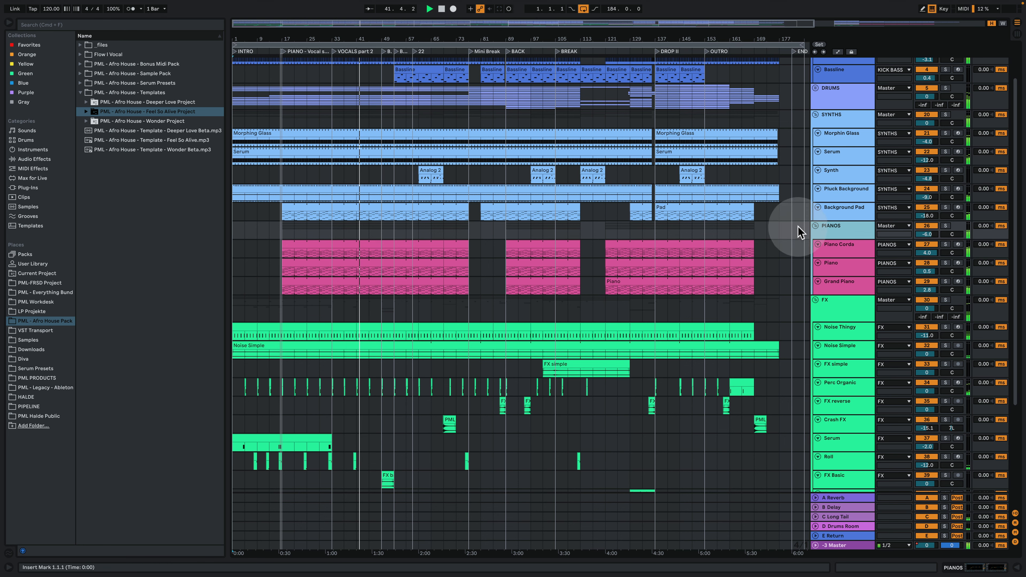
click(845, 306)
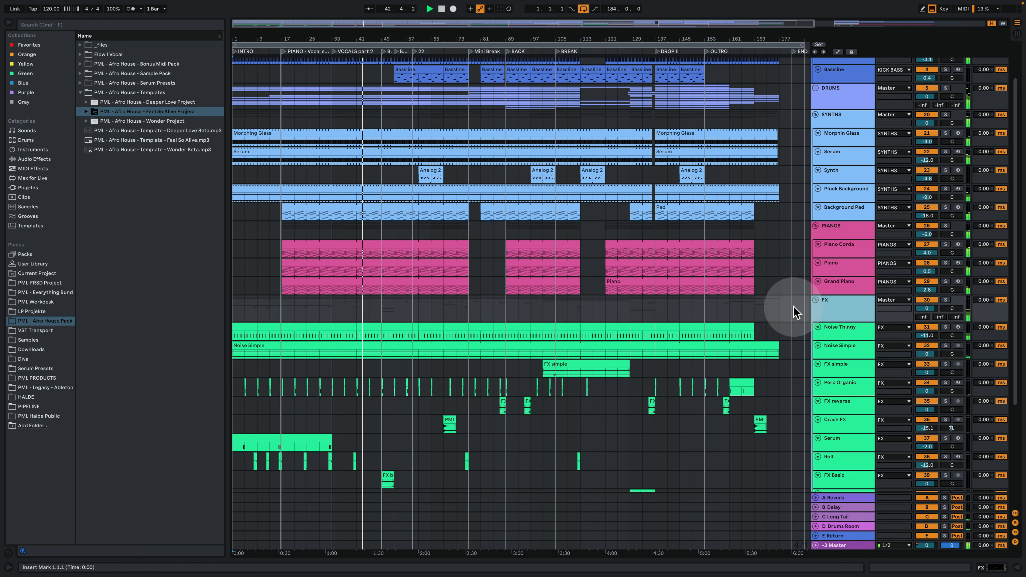
scroll(792, 315, down, 5)
scroll(792, 312, down, 7)
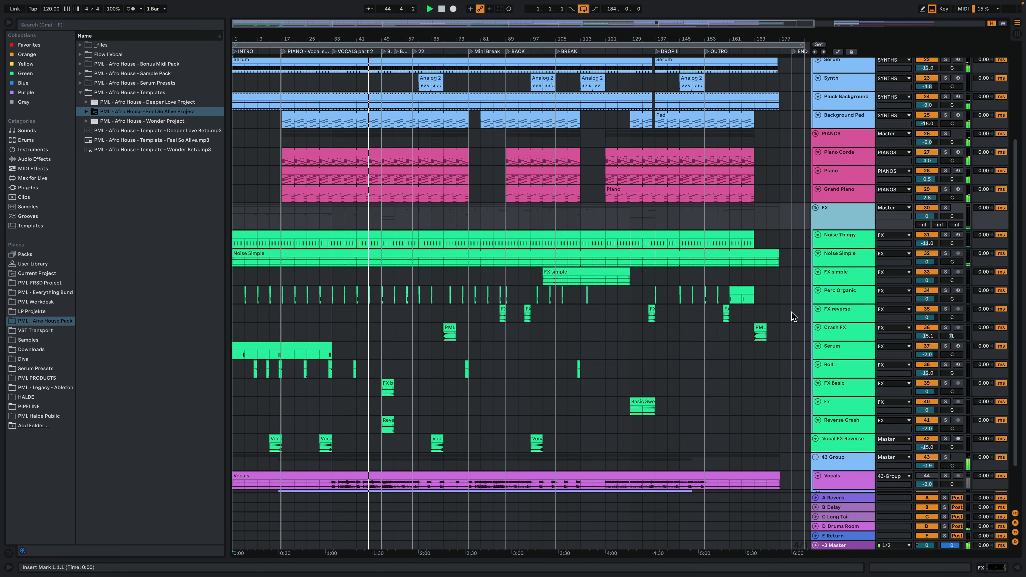
scroll(792, 312, down, 7)
click(787, 290)
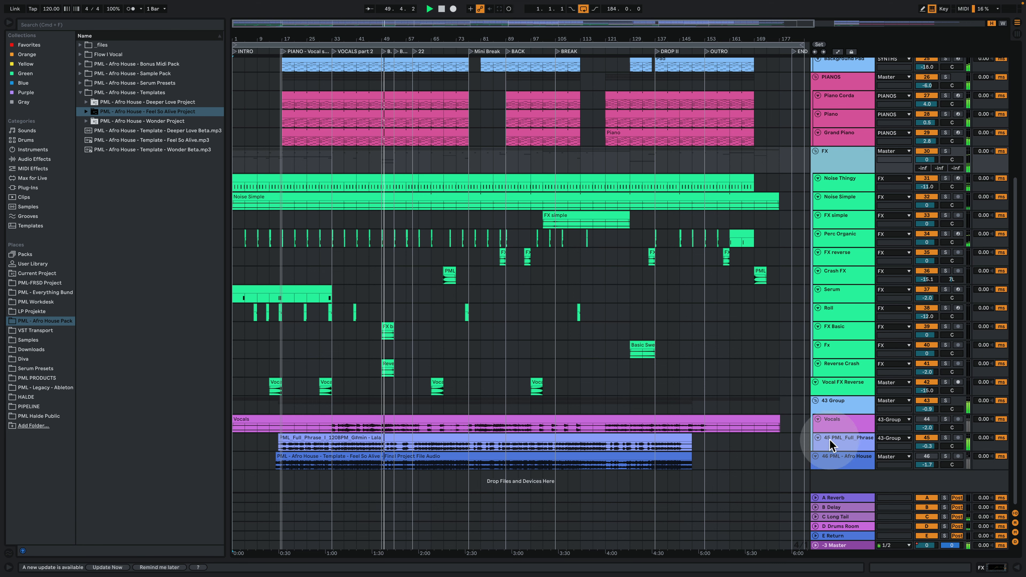
scroll(671, 385, up, 10)
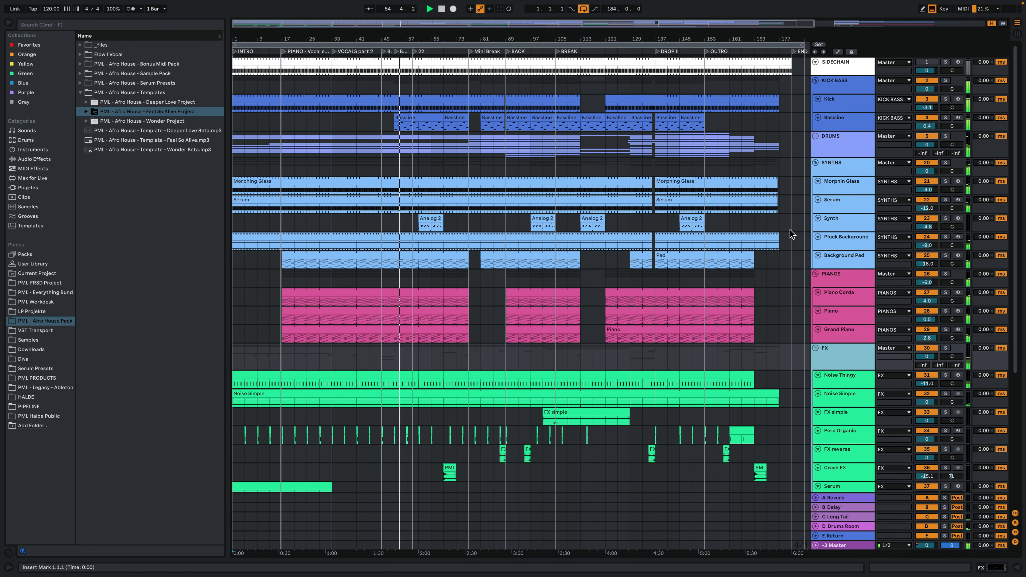
scroll(790, 230, down, 4)
scroll(790, 230, down, 5)
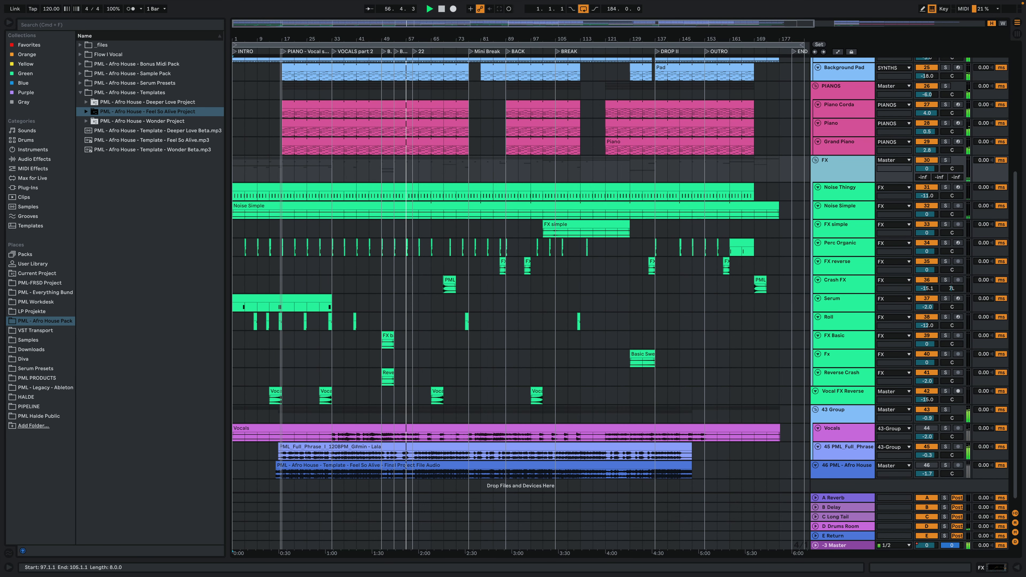
scroll(476, 215, down, 1)
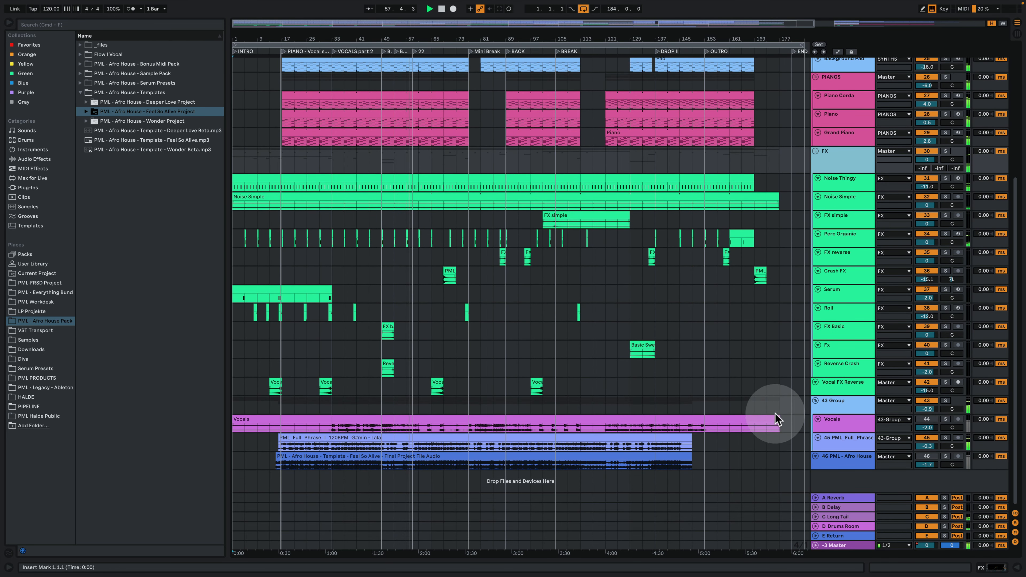
- Select the PML_Full_Phrase vocal track, then show the Reverb device on the A Reverb return track
click(856, 440)
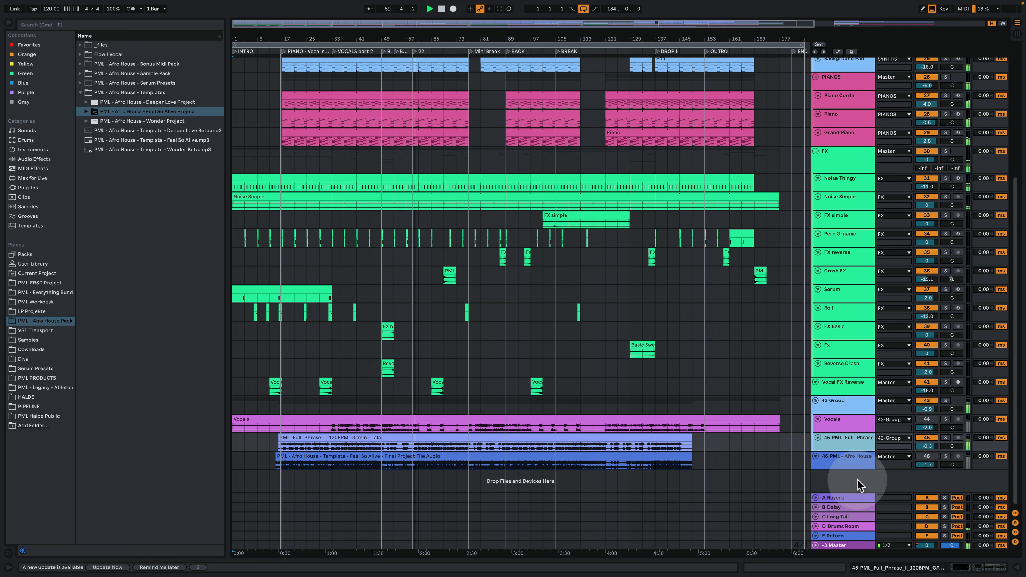
double_click(848, 498)
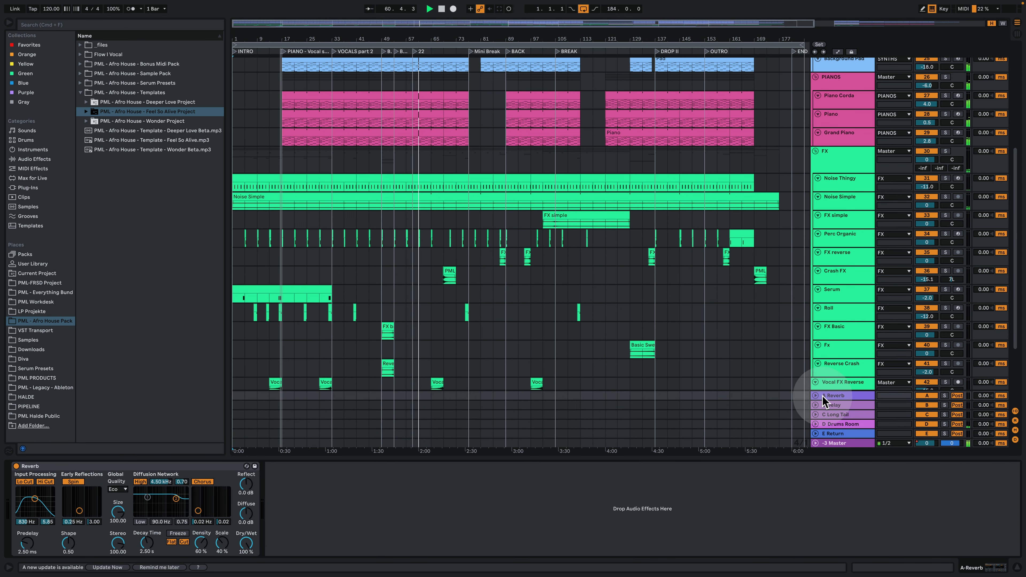
scroll(767, 262, down, 5)
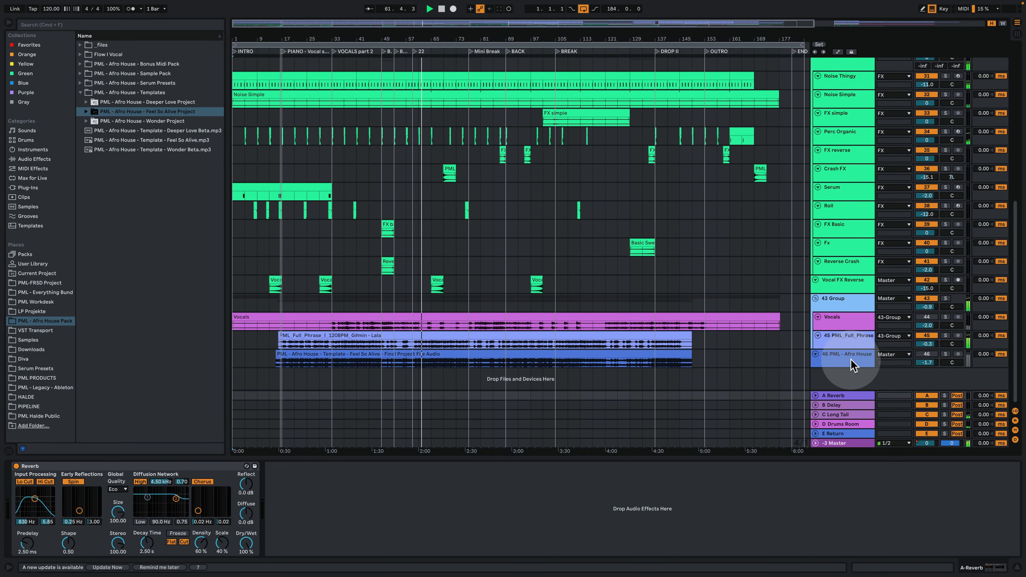
- Show the devices on the Delay, Long Tail, Drums Room and E Return tracks, then on the Master track
click(851, 404)
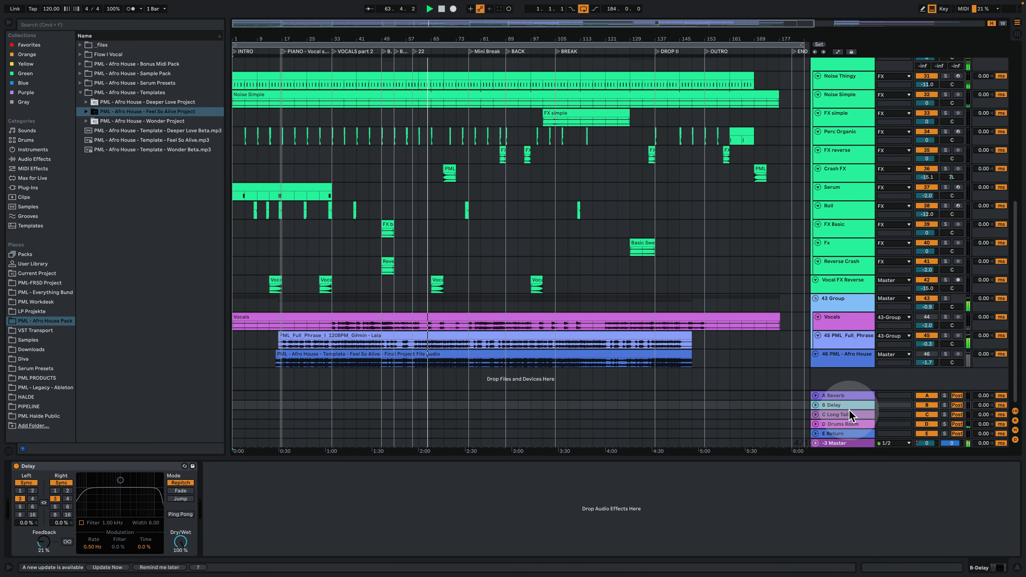
click(849, 414)
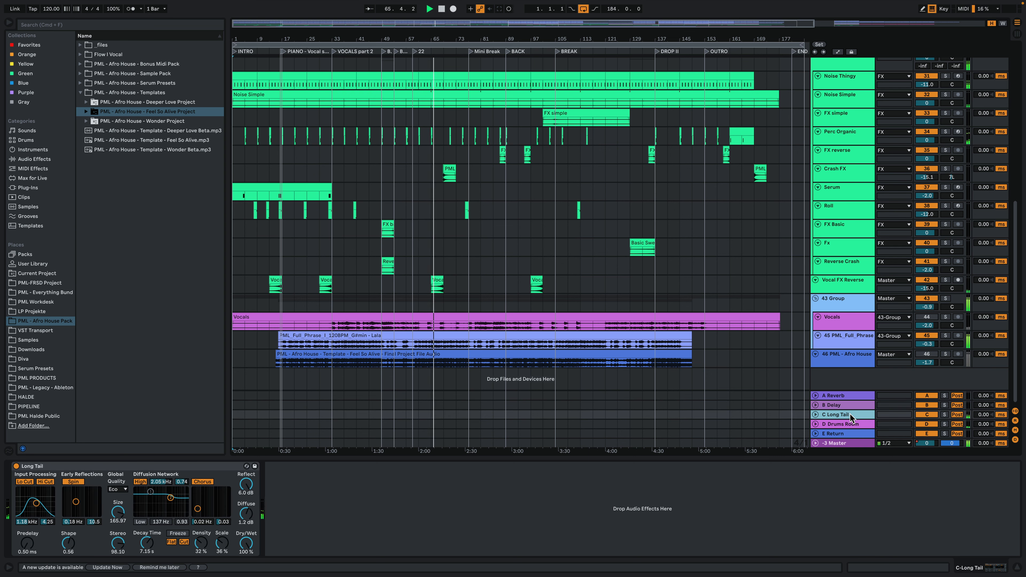
click(849, 425)
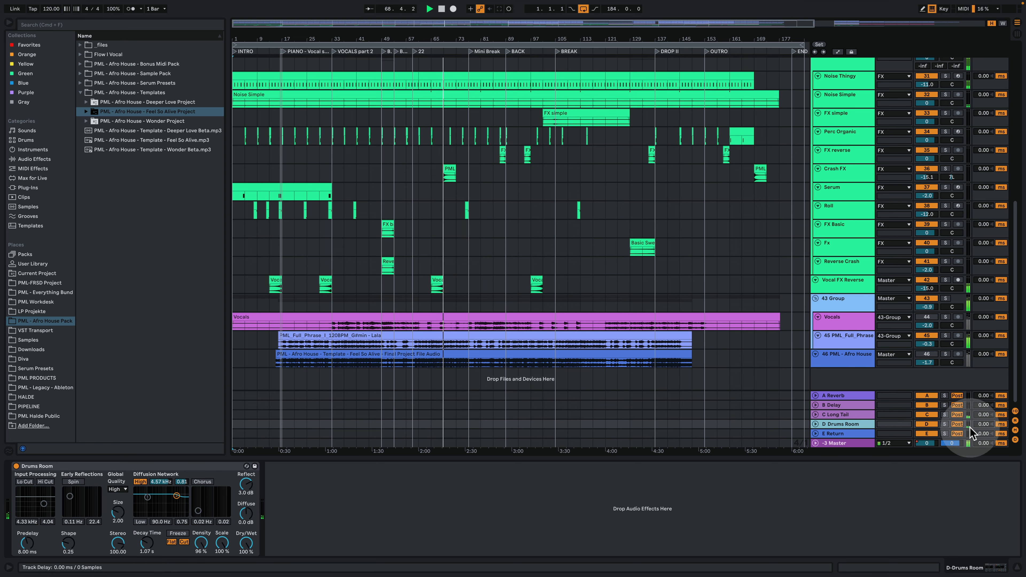
click(851, 433)
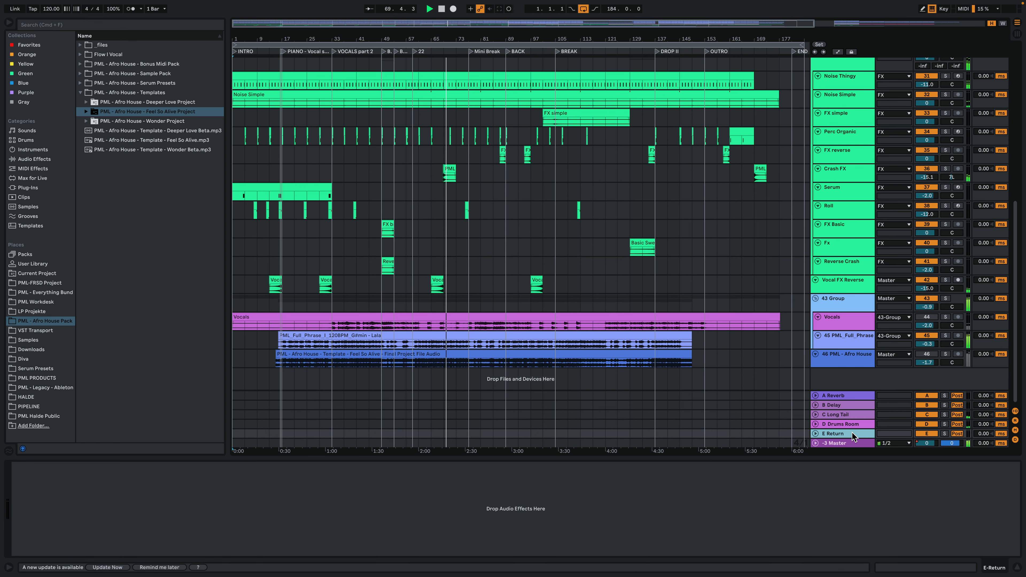
click(852, 442)
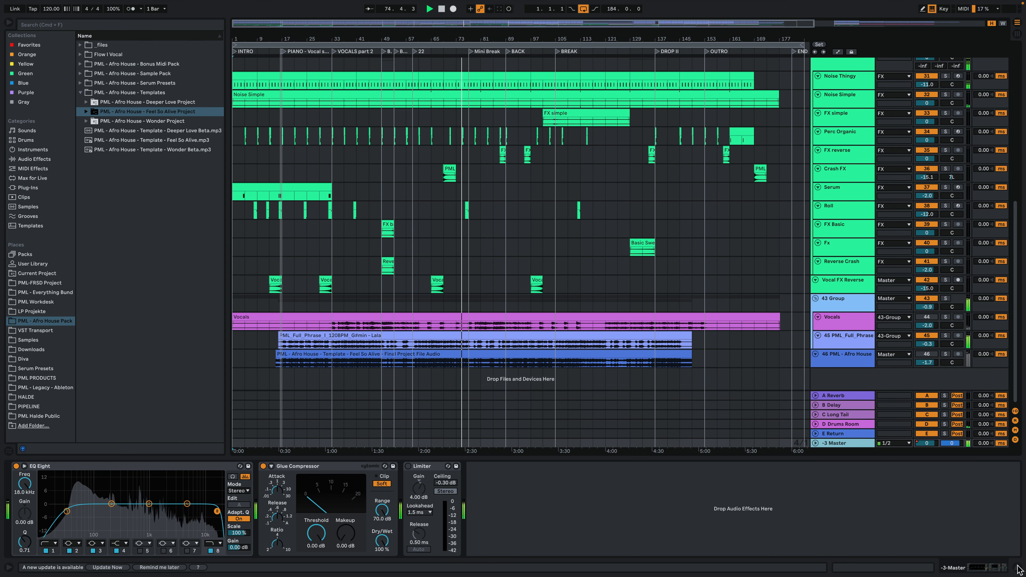
- Open the Analog 2 clip just before the BREAK marker on the Synth track to view its MIDI notes
scroll(870, 416, up, 5)
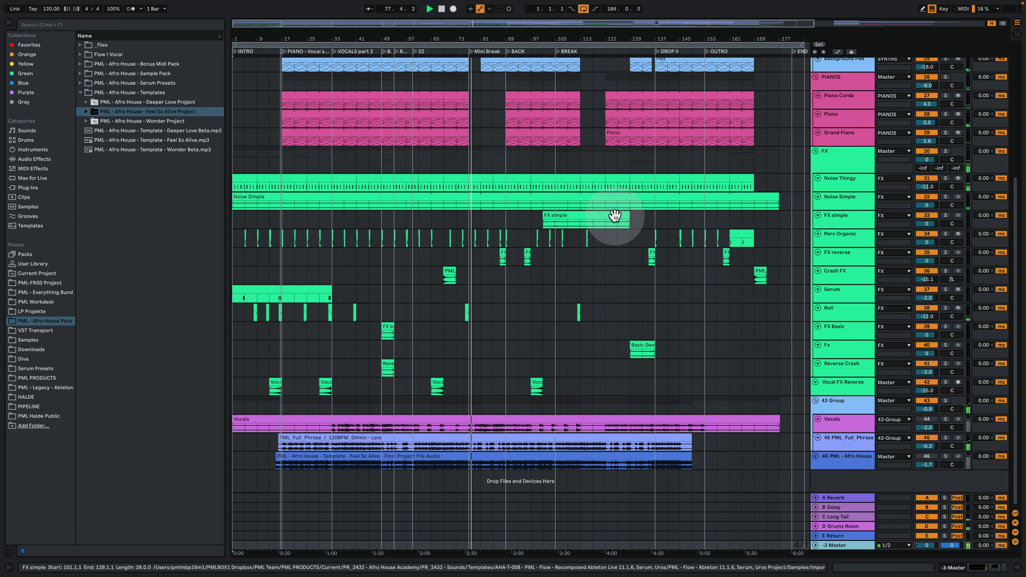
scroll(614, 218, up, 10)
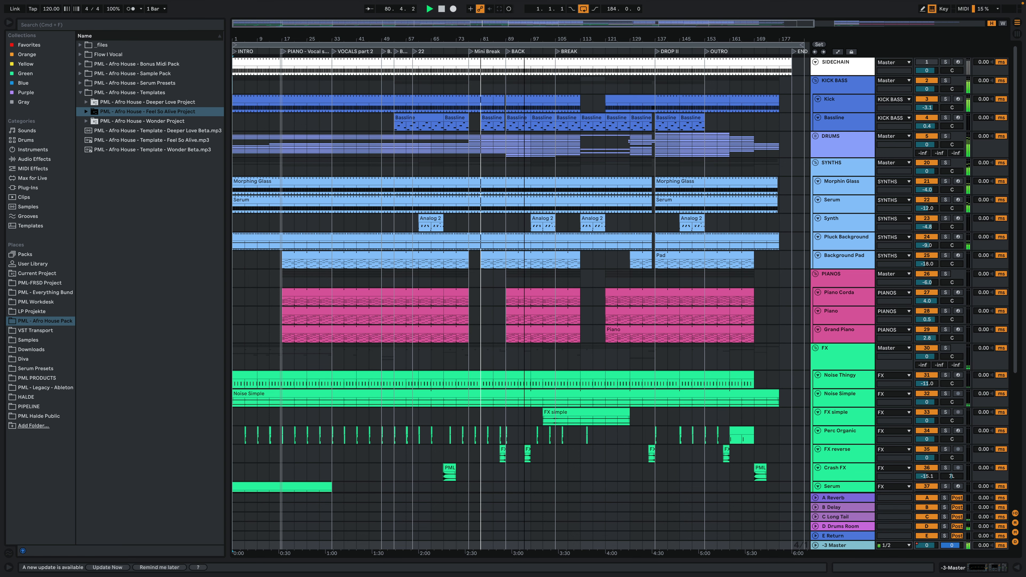
drag(507, 38, 507, 34)
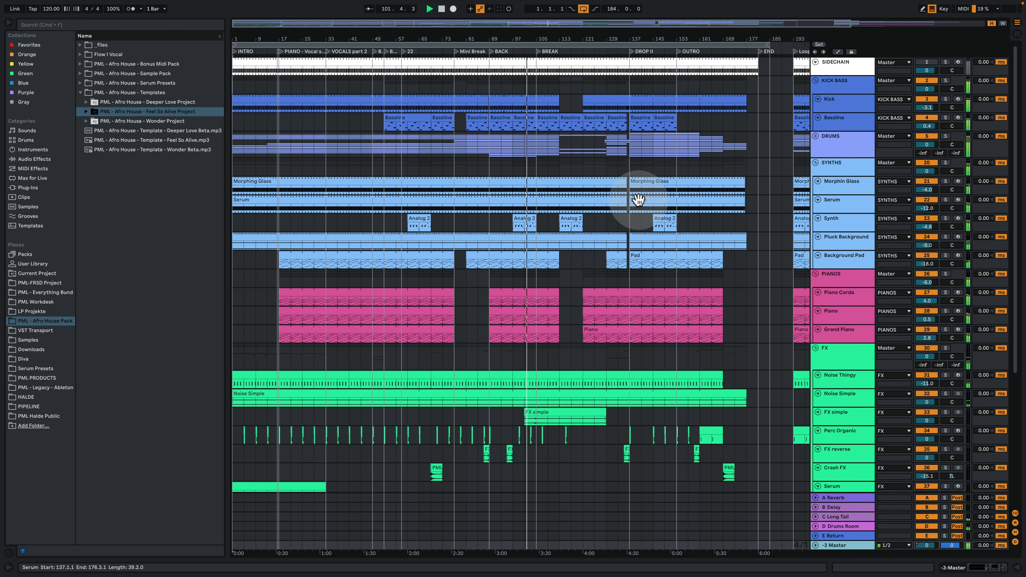
scroll(638, 200, down, 3)
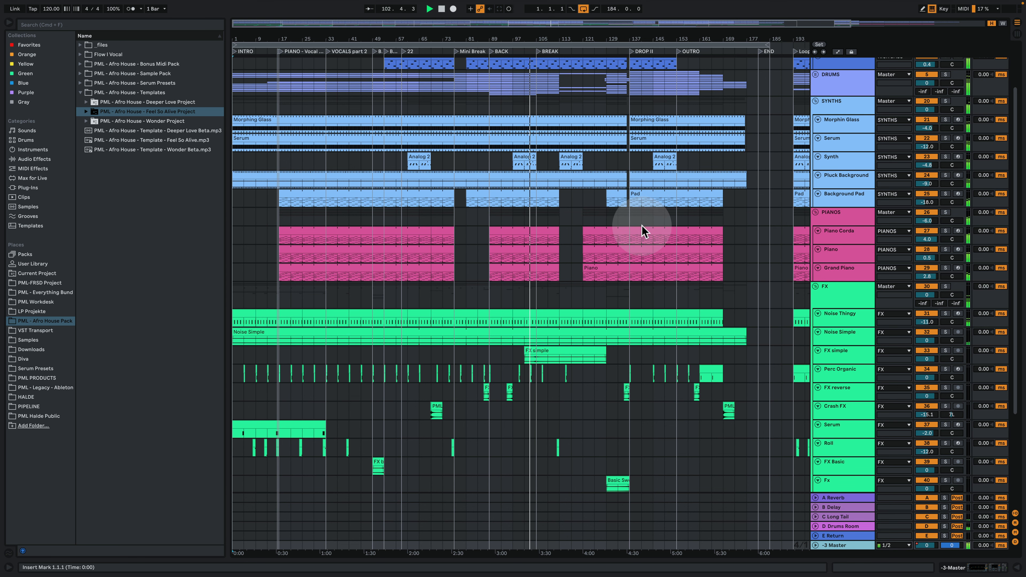
double_click(524, 162)
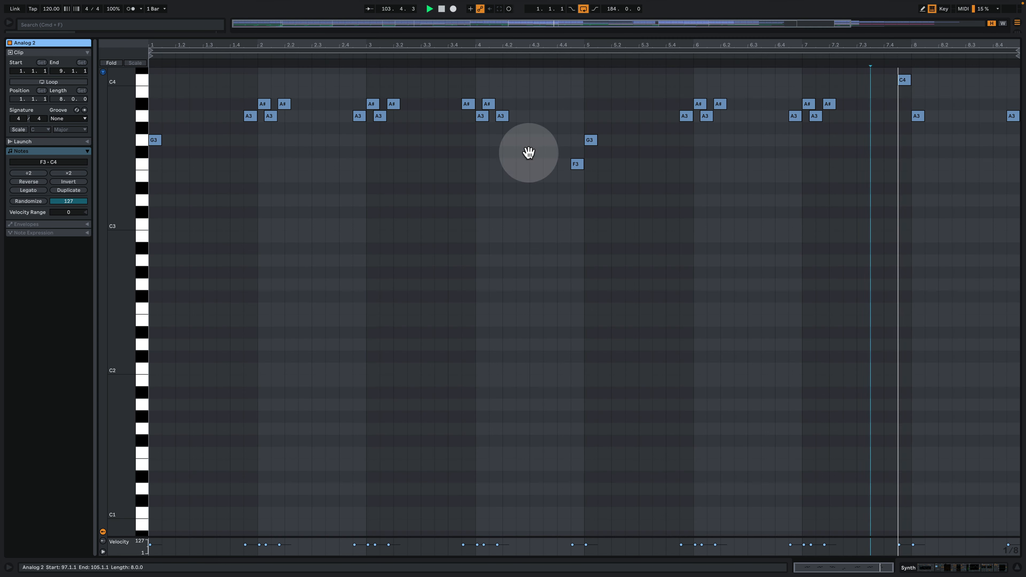
click(803, 197)
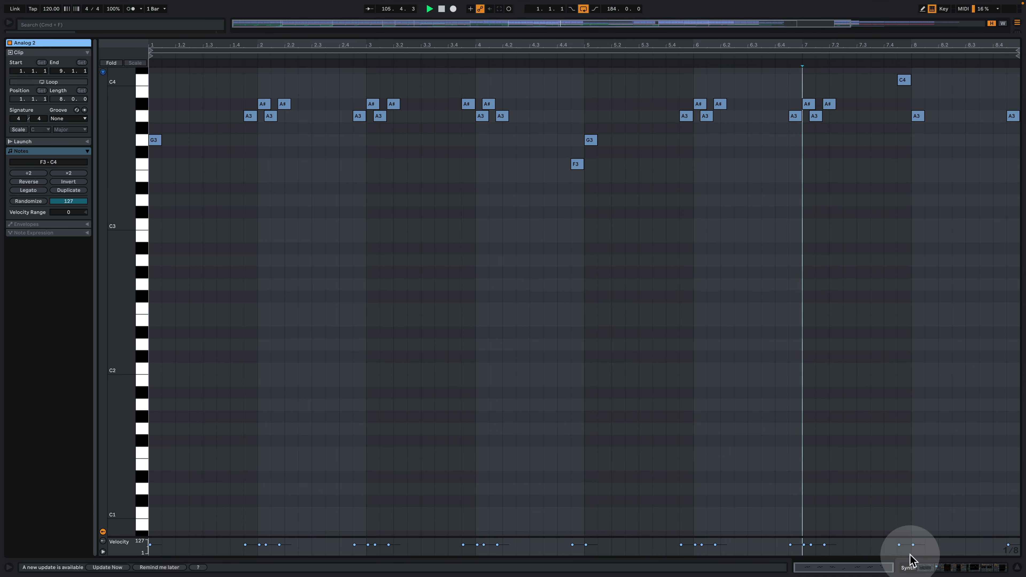
- Leave the note editor and show the Synth track's device chain beneath the arrangement
click(919, 563)
scroll(761, 236, up, 3)
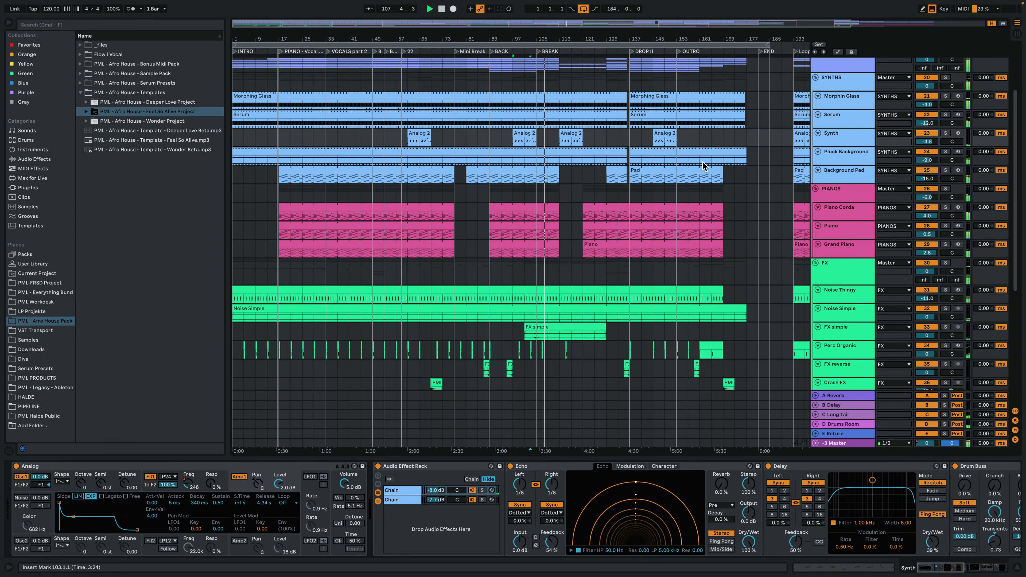
click(710, 186)
scroll(711, 194, up, 4)
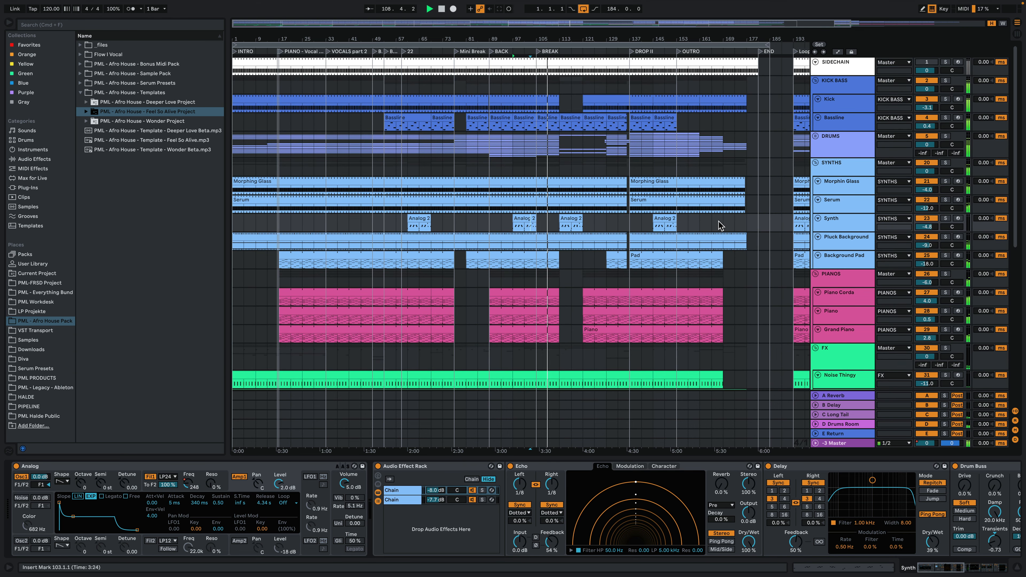
- Select the KICK BASS group, pick the frequency of its EQ Eight's first filter, and display automation in the arrangement
click(594, 43)
drag(594, 43, 545, 39)
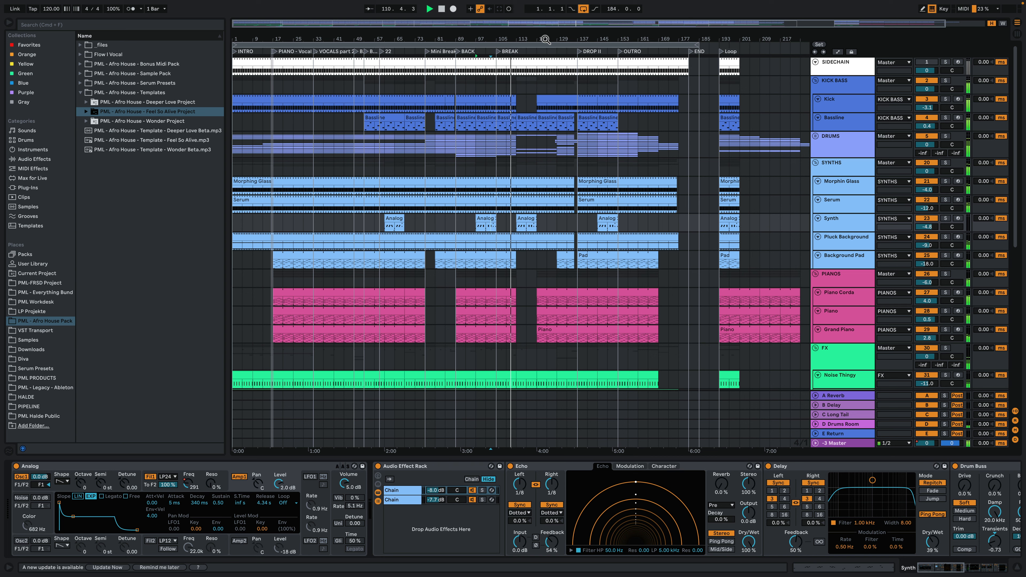
click(546, 40)
click(547, 40)
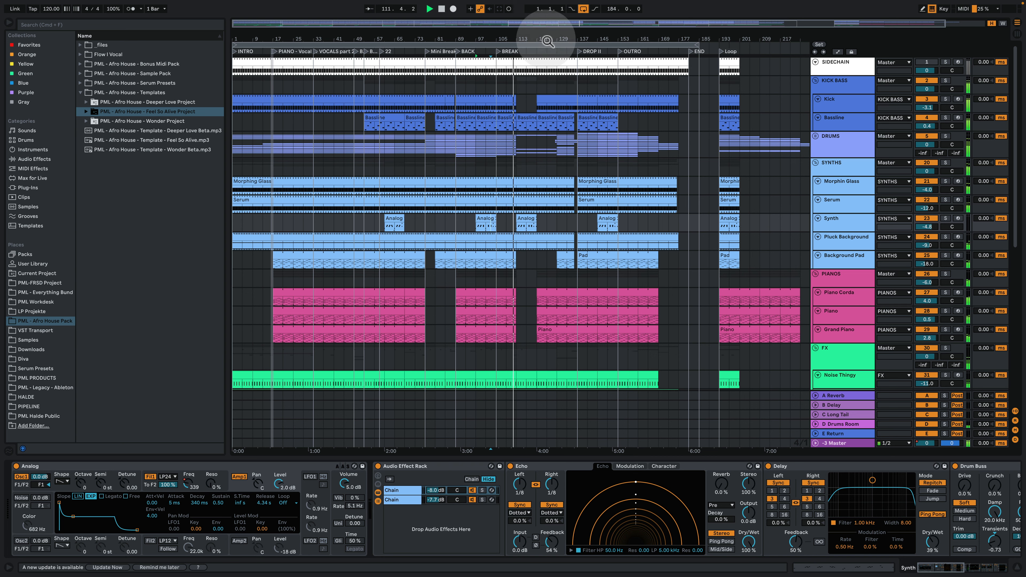
click(827, 102)
click(833, 85)
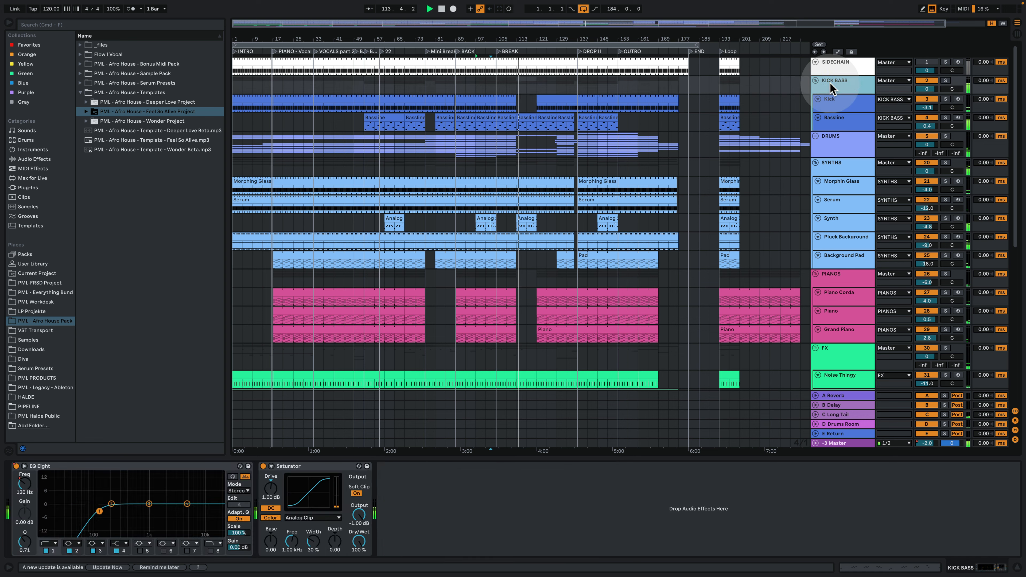
click(403, 345)
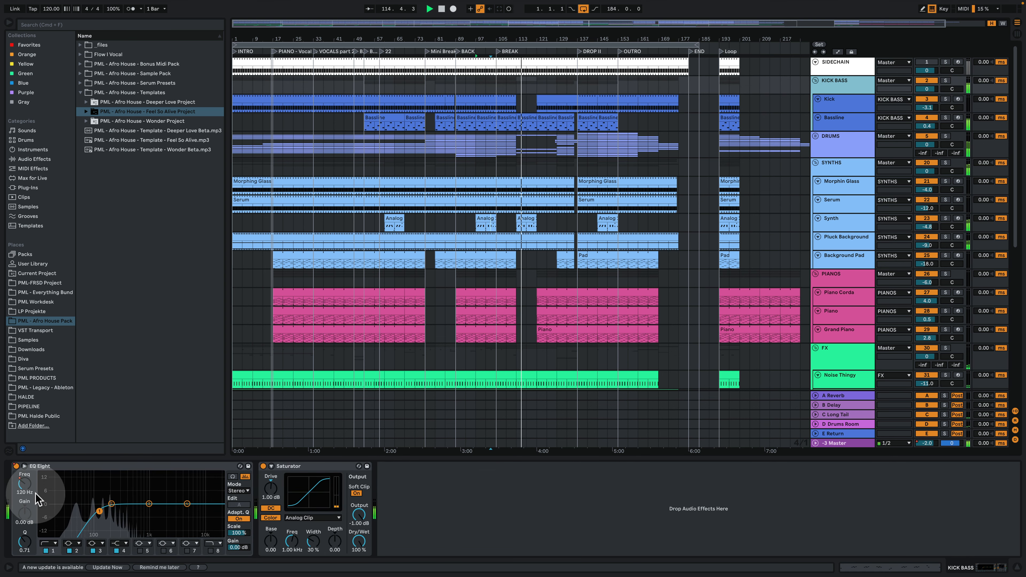
click(25, 486)
click(837, 52)
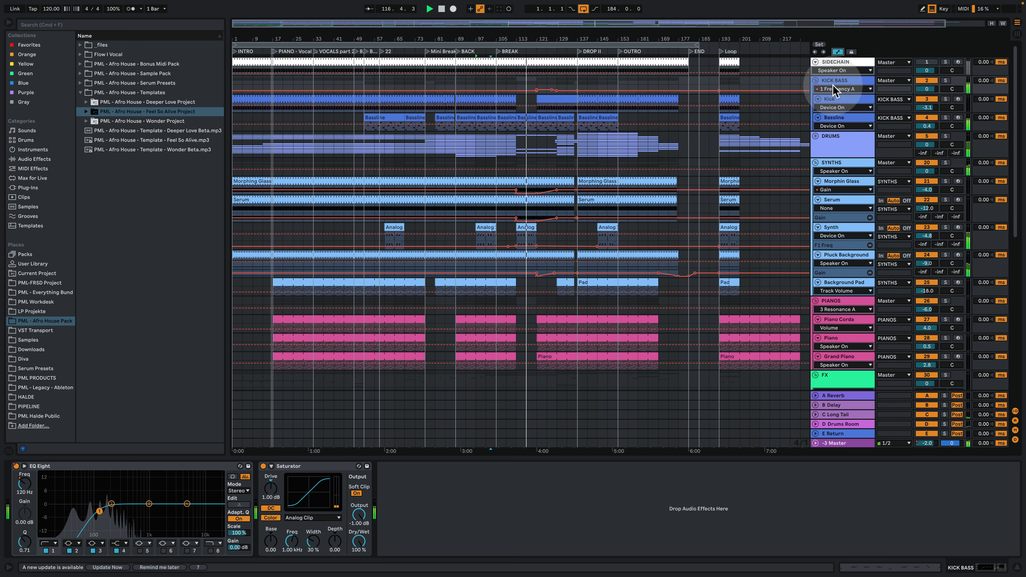
- Show the Utility Gain automation on the Serum track and remove the extra automation lane
click(853, 201)
click(843, 208)
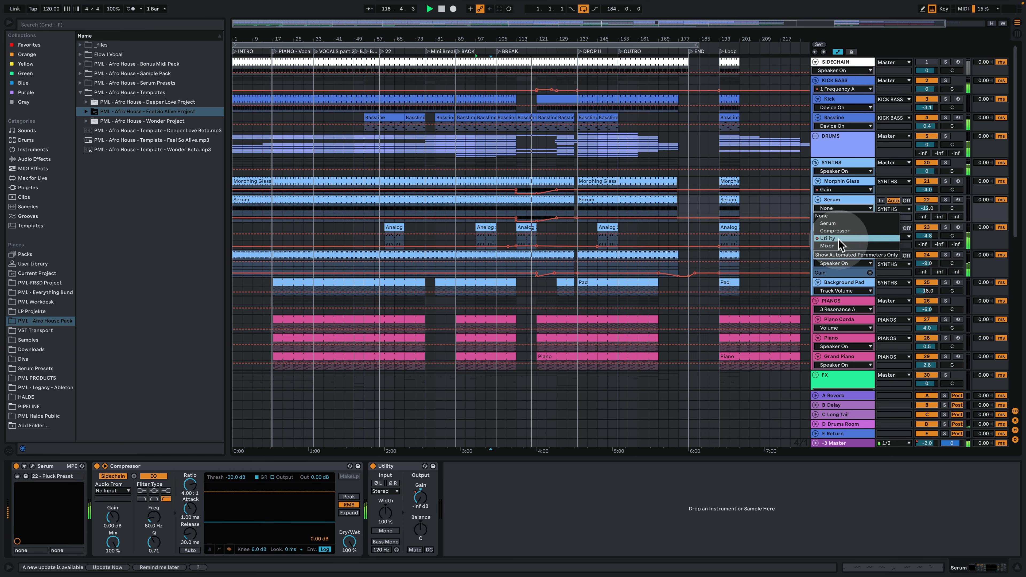
click(832, 238)
mouse_move(836, 221)
mouse_down()
mouse_move(838, 247)
mouse_move(839, 230)
mouse_up()
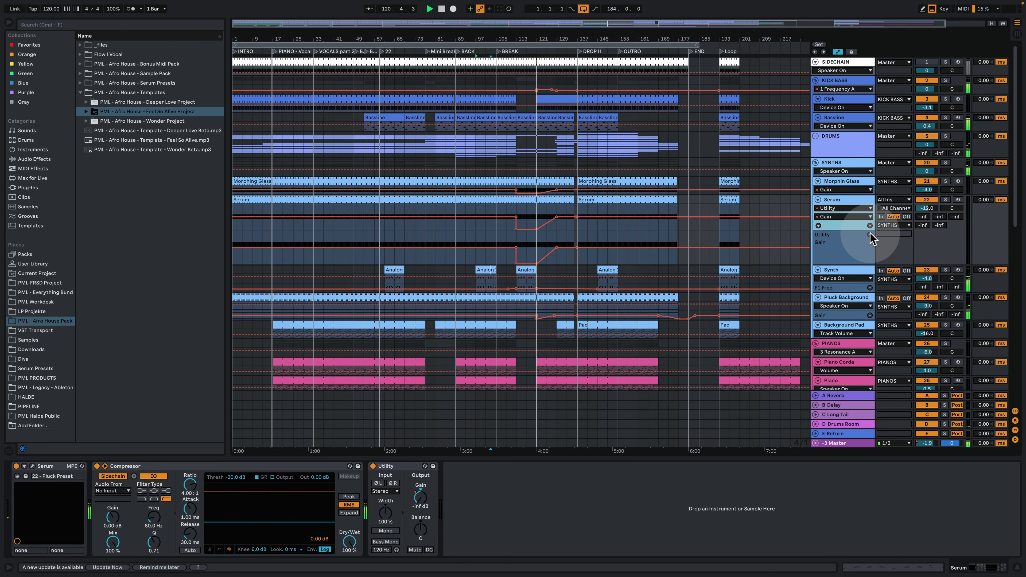
click(870, 234)
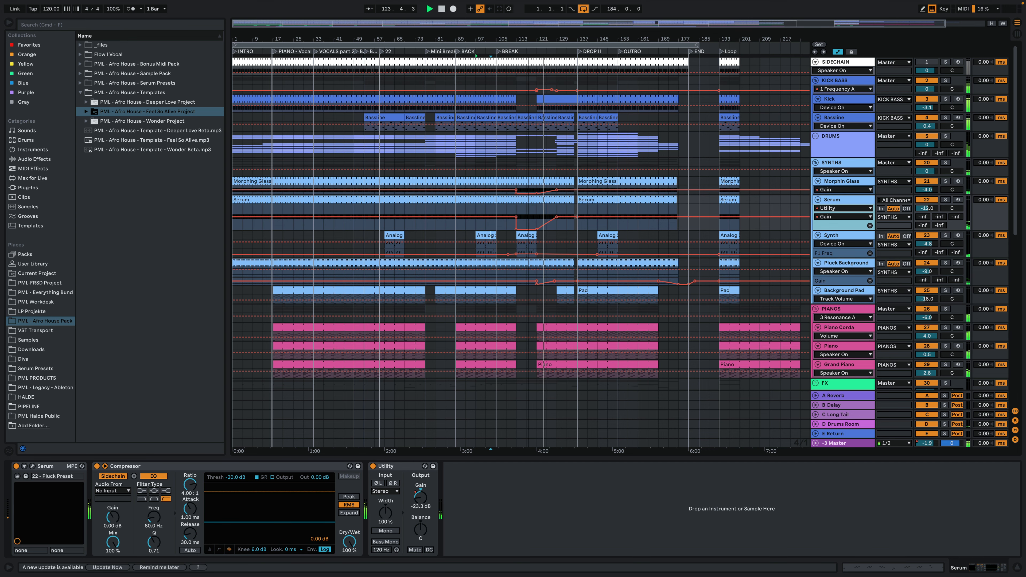
- Check the Noise Simple track's EQ Eight automation parameters, enlarge the track briefly and fold it
drag(544, 40, 648, 62)
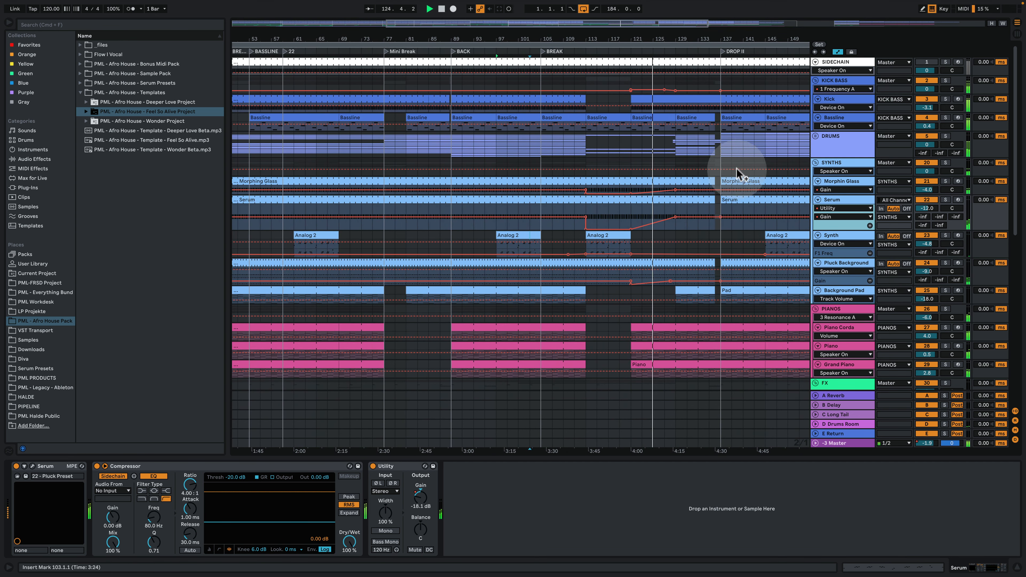
scroll(712, 232, down, 3)
scroll(719, 227, down, 2)
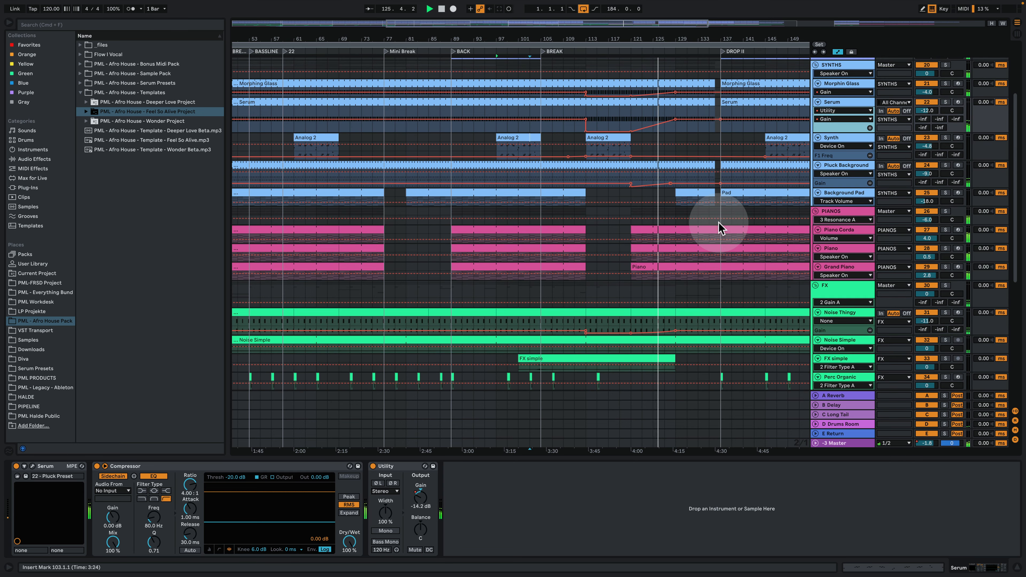
click(851, 346)
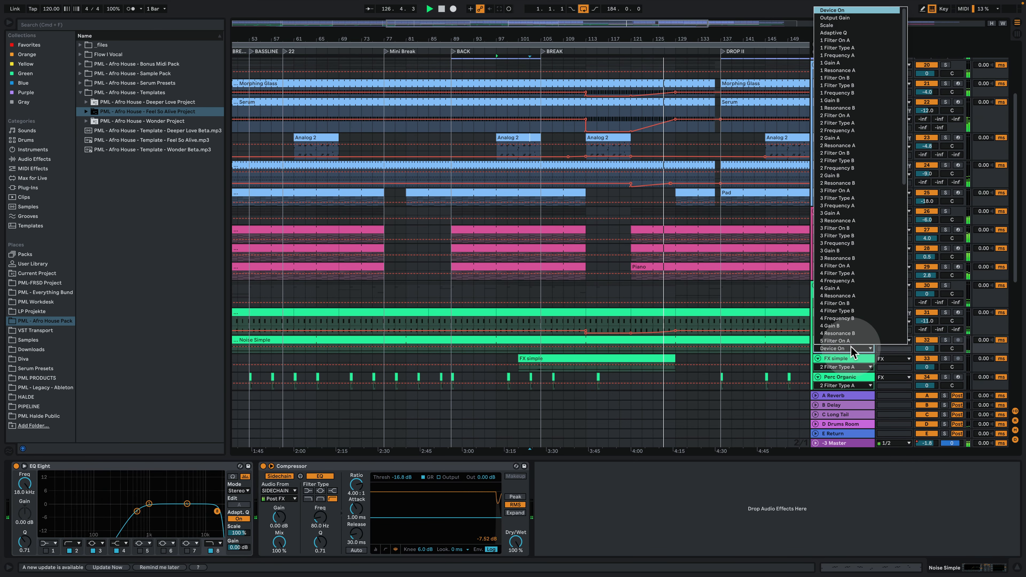
drag(856, 352, 854, 380)
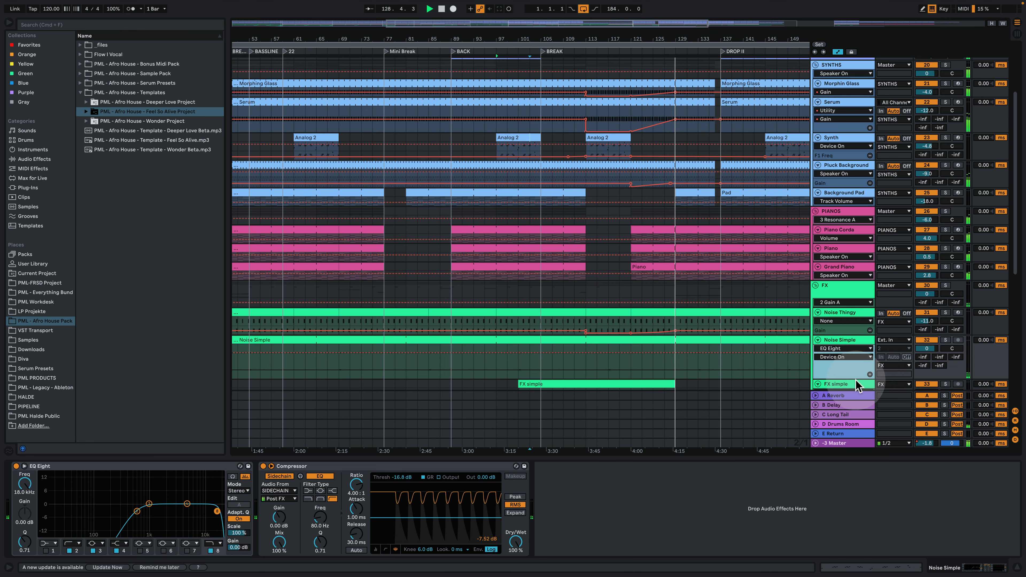
drag(853, 378, 816, 339)
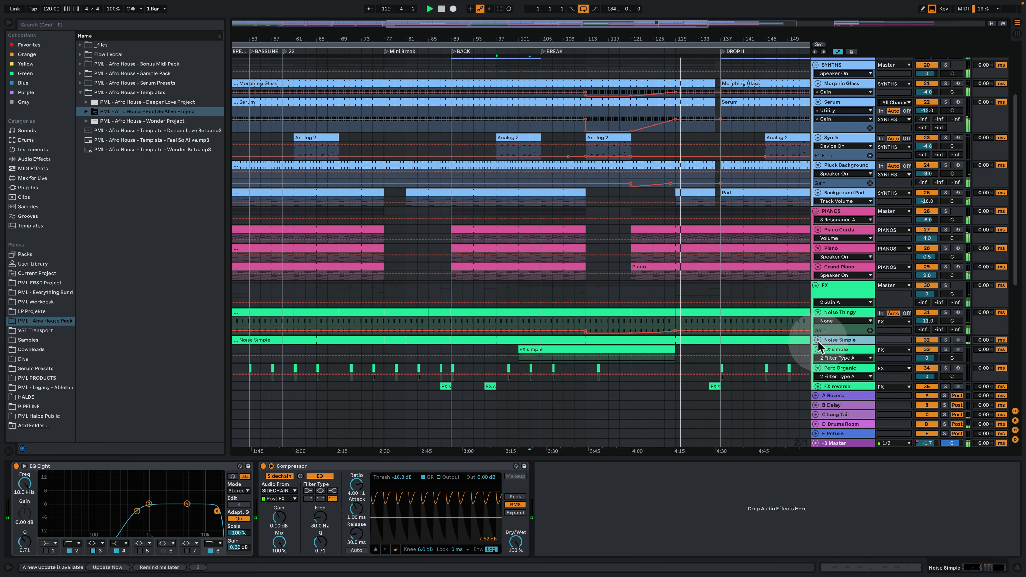
- Enlarge the Kick track's height with the arrangement focused on the start of DROP II
drag(734, 56, 561, 35)
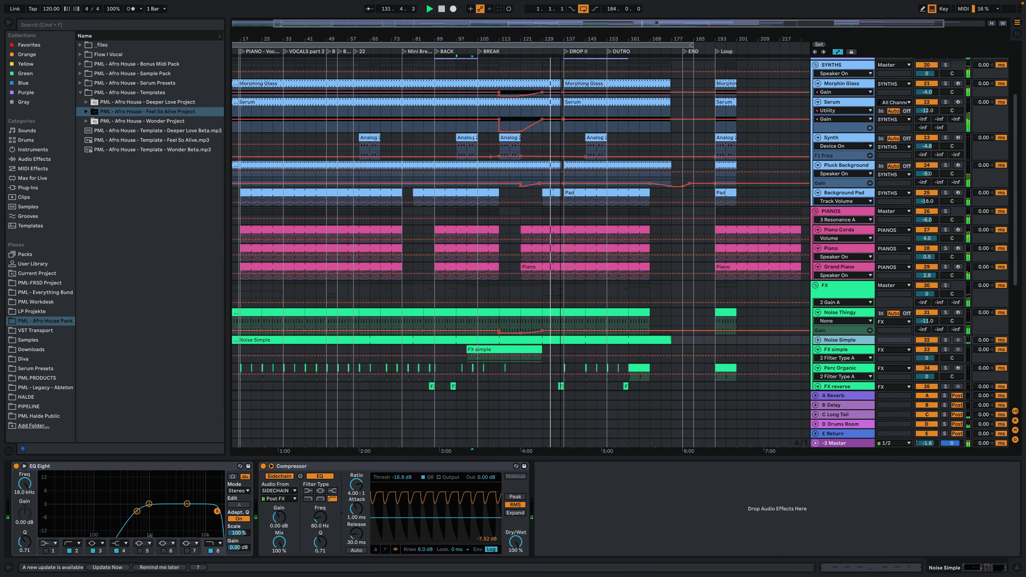
scroll(572, 197, up, 5)
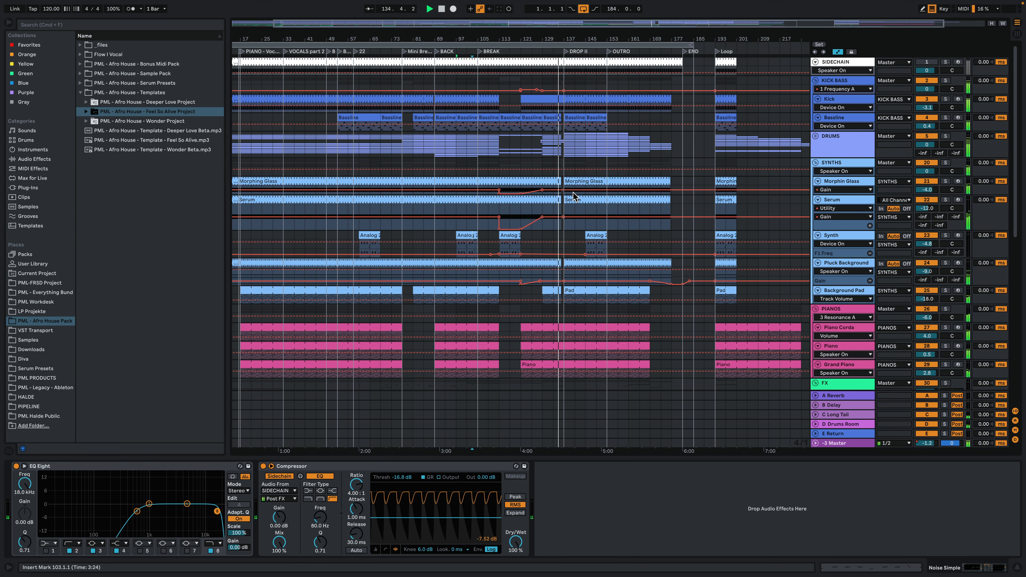
drag(591, 39, 646, 125)
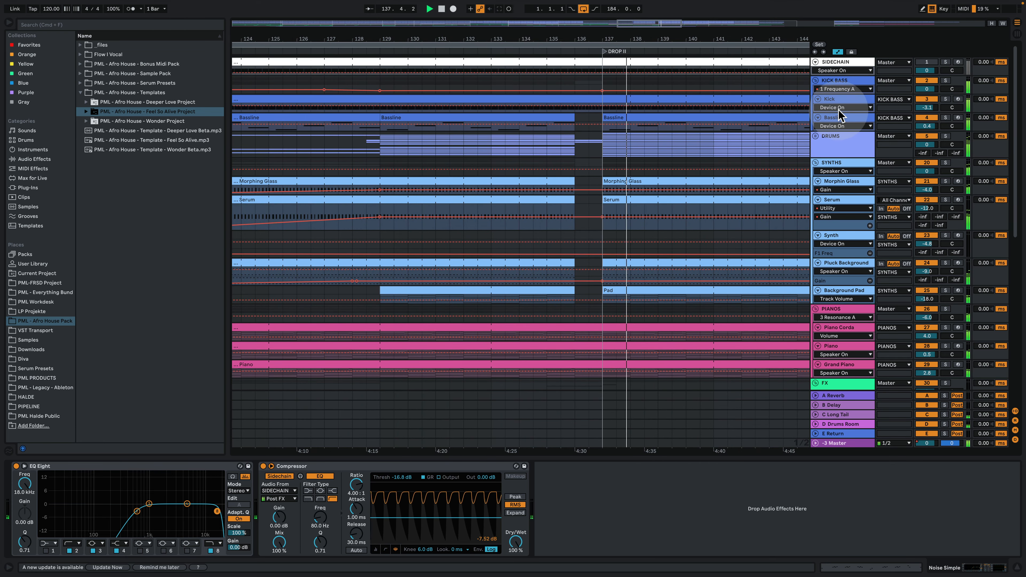
drag(839, 113, 839, 181)
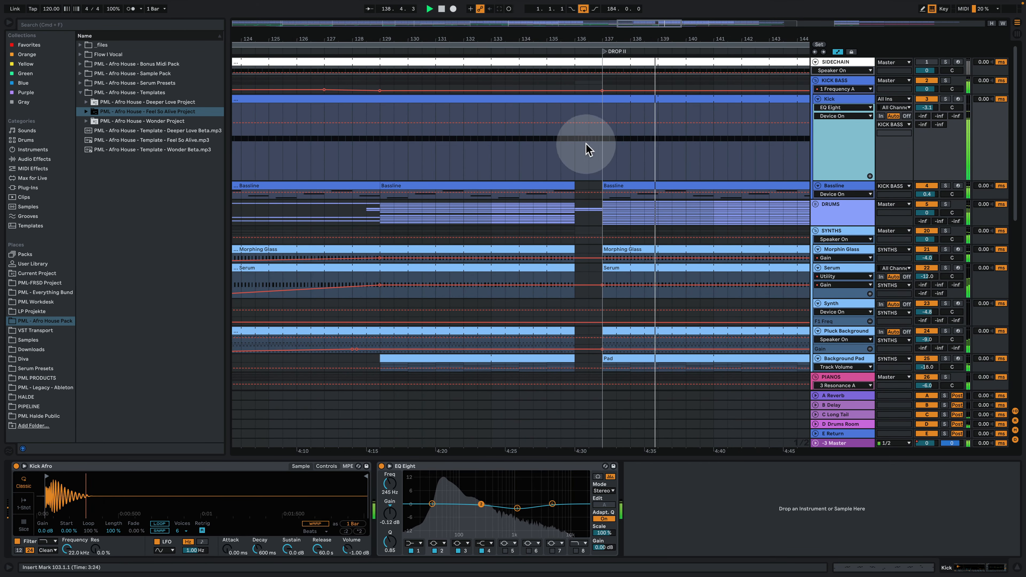
- Select the bar from 136.1.1 to 137.1.1 on the Kick track, view the clip's notes there, and return to the arrangement
click(584, 97)
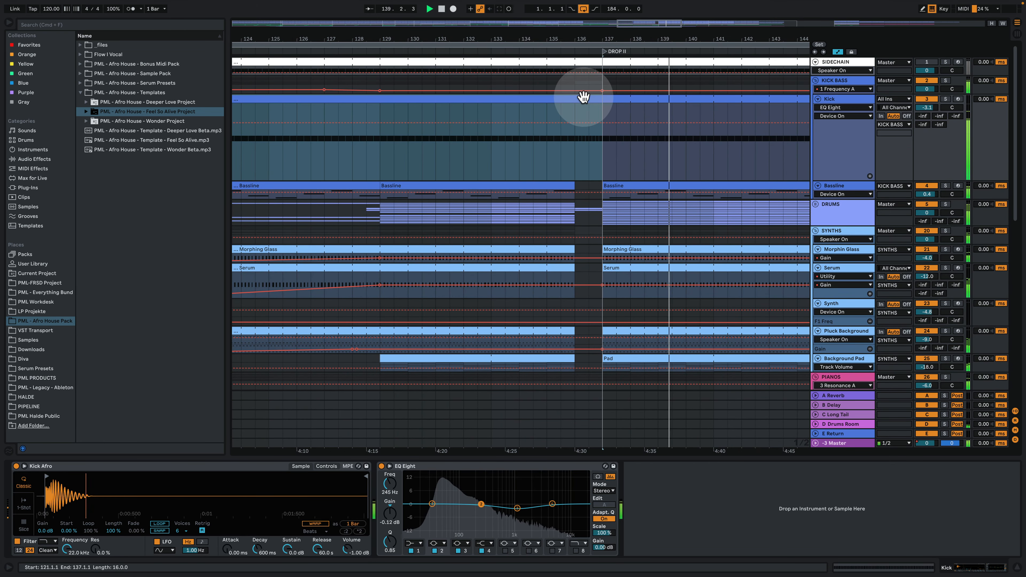
click(573, 111)
drag(572, 110, 590, 98)
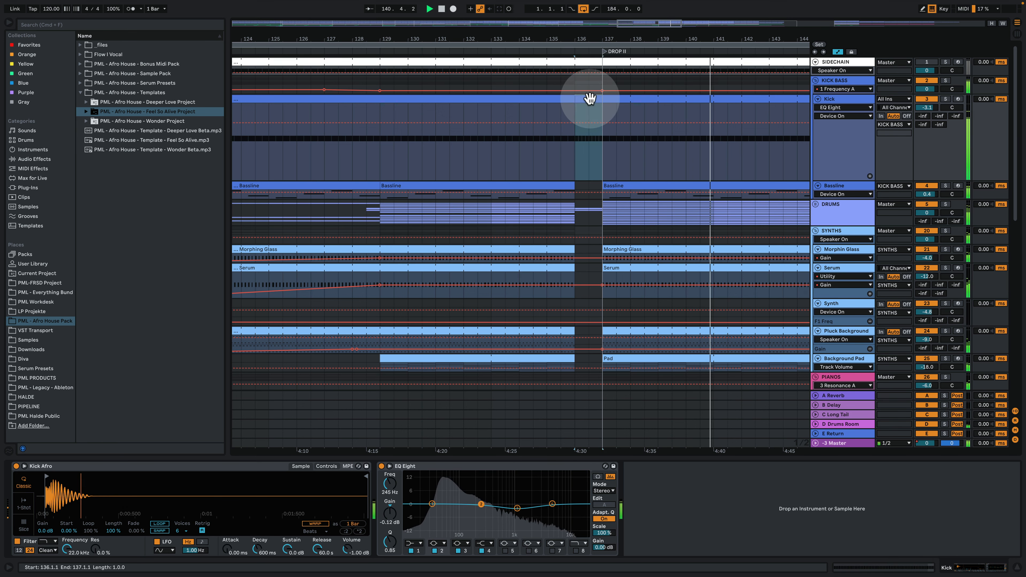
double_click(590, 99)
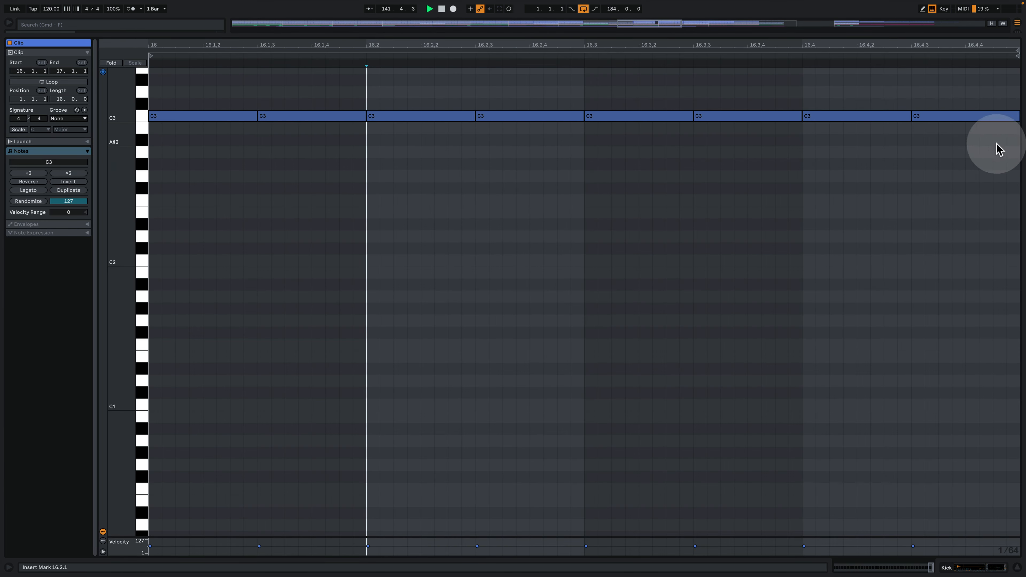
click(979, 568)
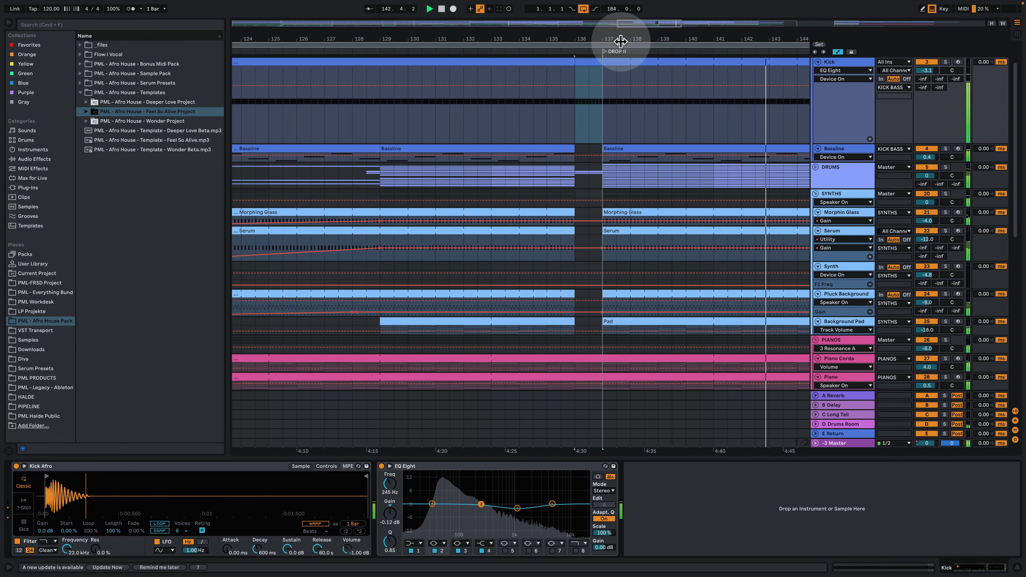
mouse_move(621, 42)
mouse_down()
mouse_move(643, 8)
mouse_move(663, 1)
mouse_move(623, 40)
mouse_up()
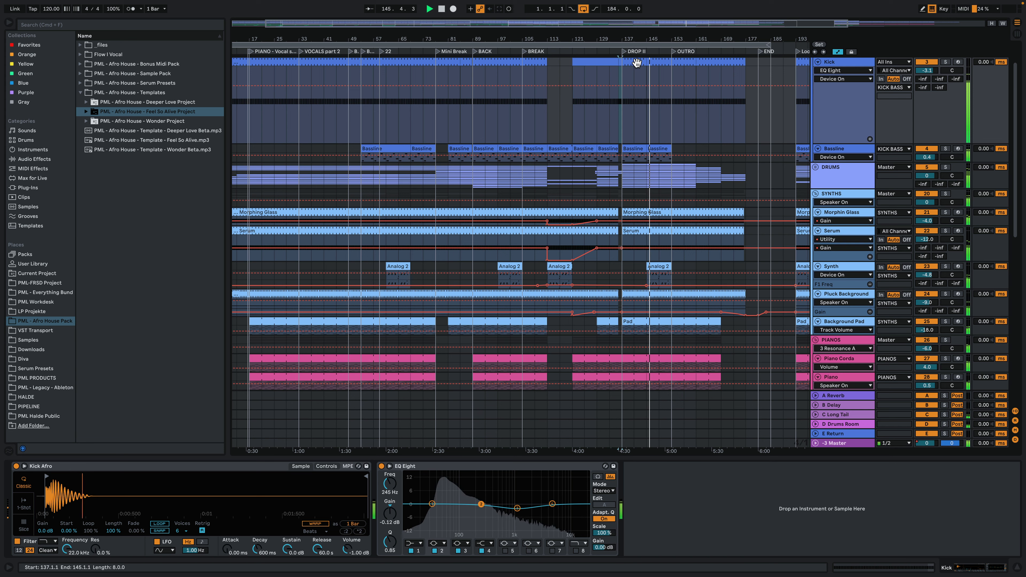
- Reduce the Kick track's height with the arrangement visible from INTRO to END
drag(655, 37, 656, 14)
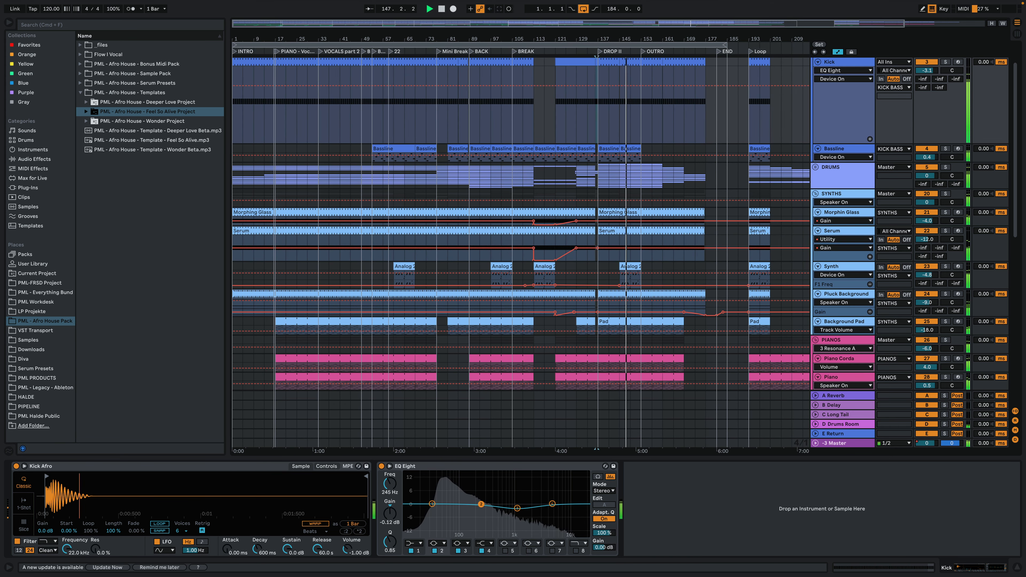
click(657, 80)
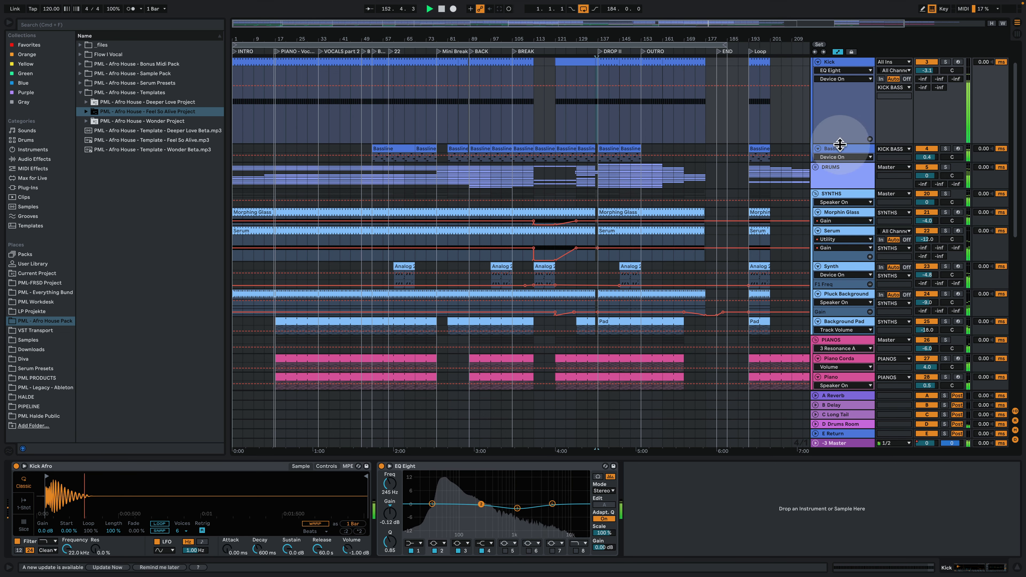
drag(850, 142, 859, 84)
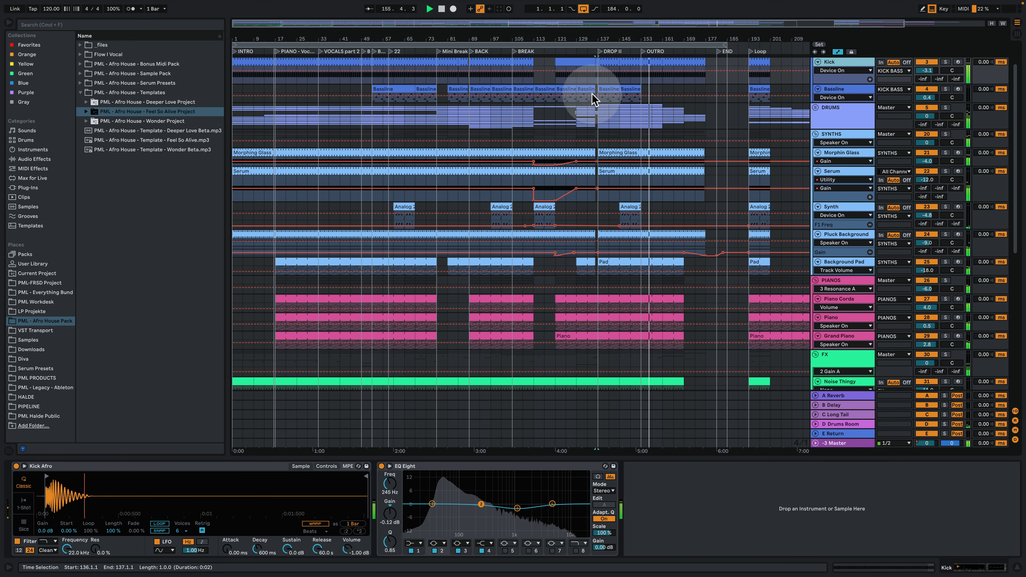
drag(550, 38, 597, 49)
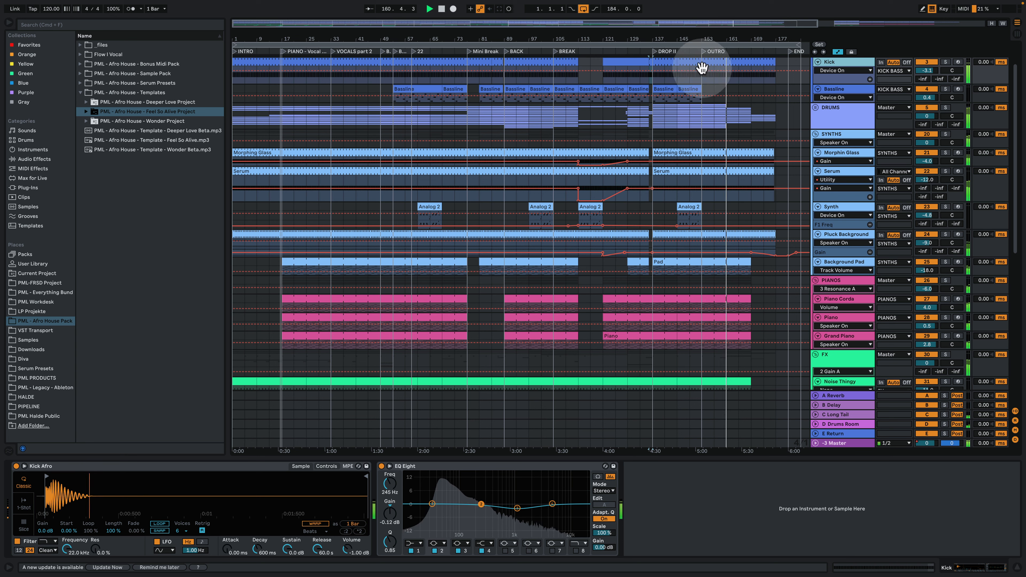
- Show the DRUMS group's effects chain and unfold its two EQ Eights, Glue Compressor and Saturator
click(846, 117)
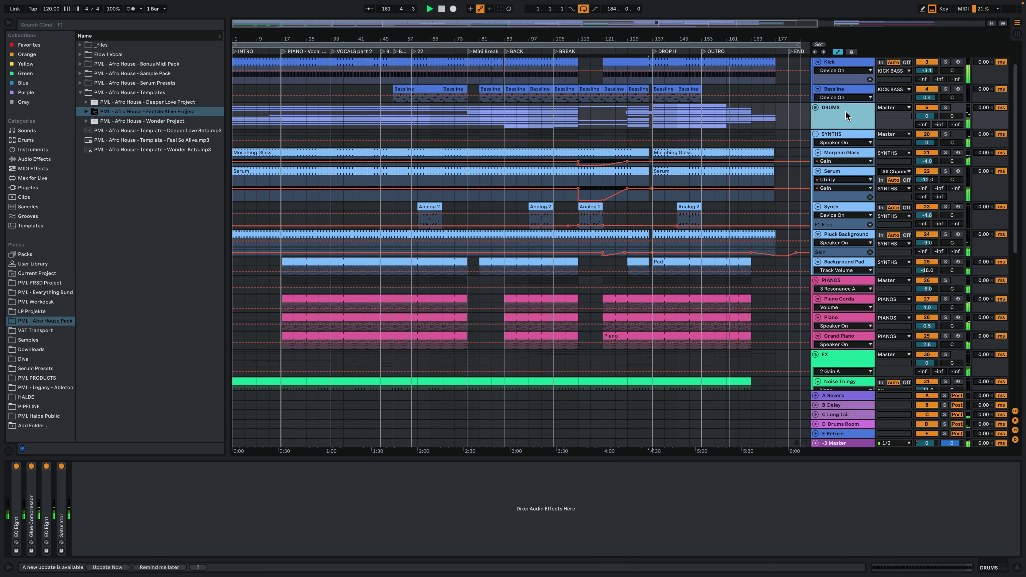
double_click(18, 512)
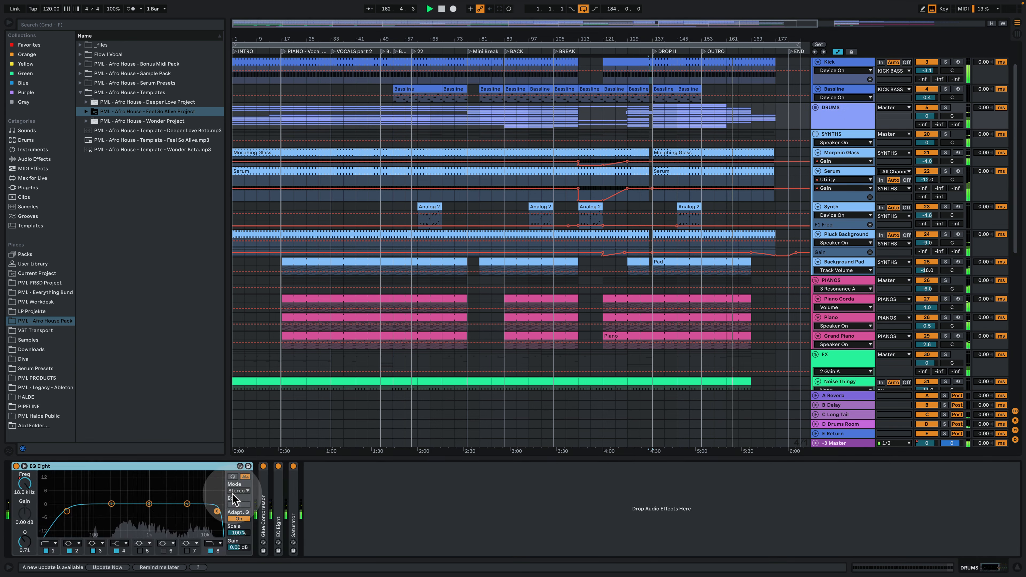
double_click(263, 510)
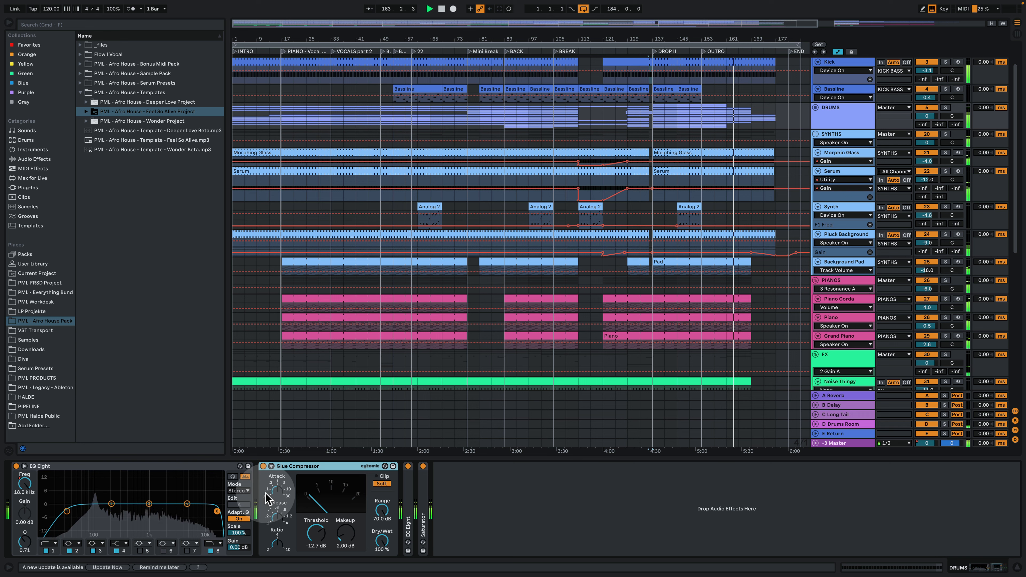
double_click(409, 493)
double_click(657, 511)
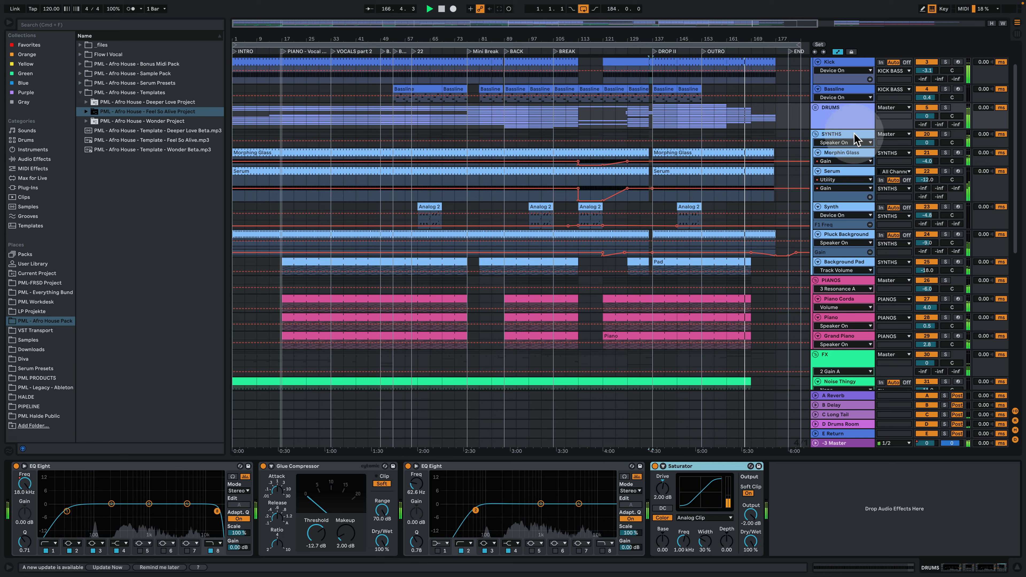
- Check the device chains on the SYNTHS, PIANOS and FX groups one after another
click(855, 137)
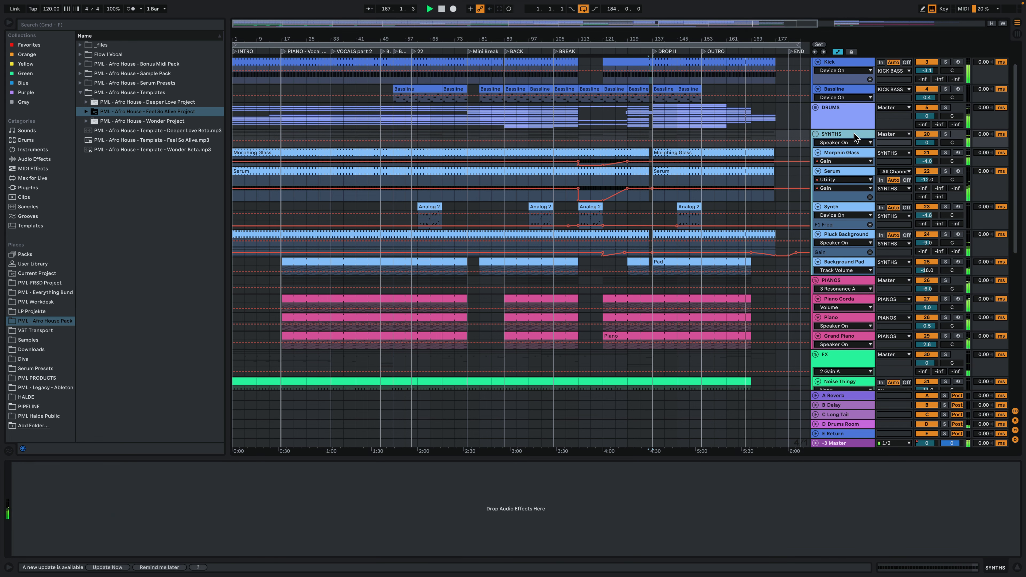
click(835, 283)
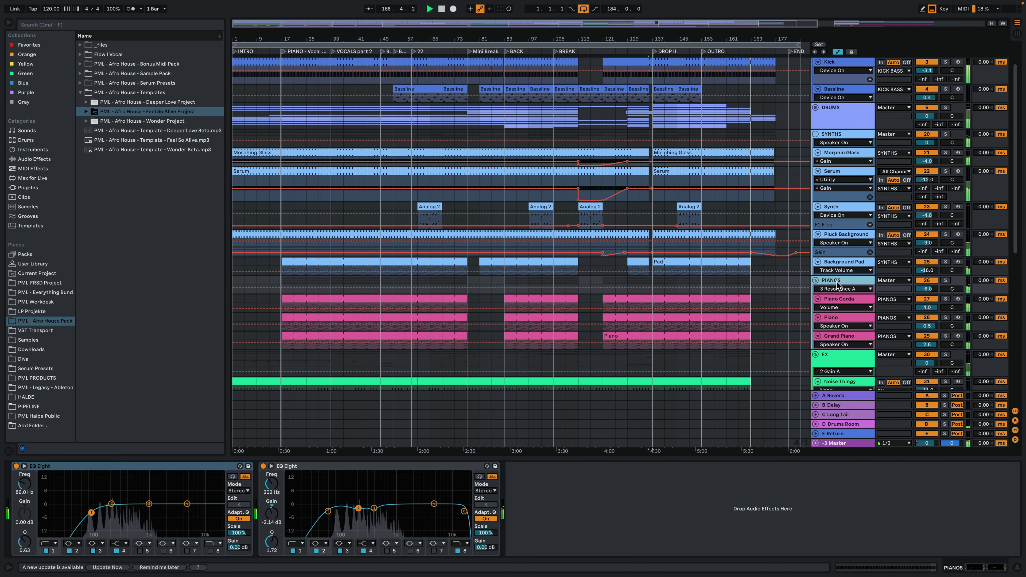
scroll(836, 285, down, 2)
click(846, 326)
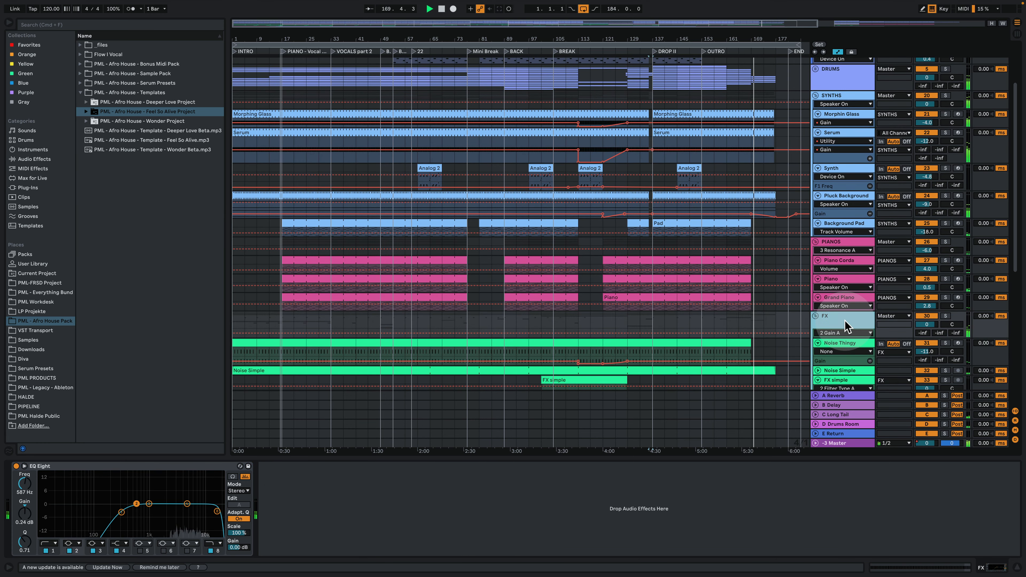
scroll(848, 326, down, 5)
scroll(852, 327, up, 9)
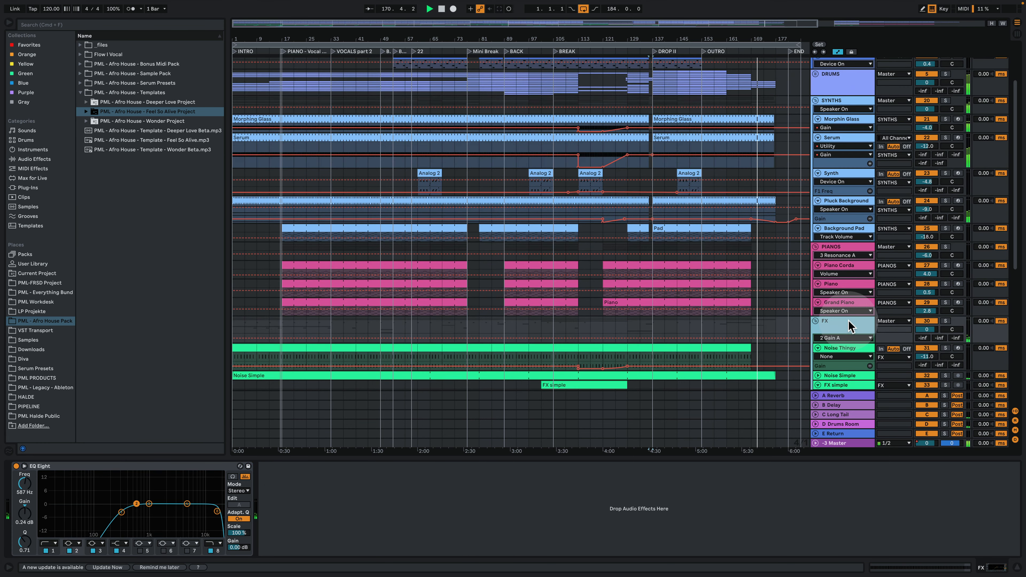
- Show the KICK BASS group's devices and enlarge its track to inspect the EQ Eight 1 Frequency A automation
click(860, 82)
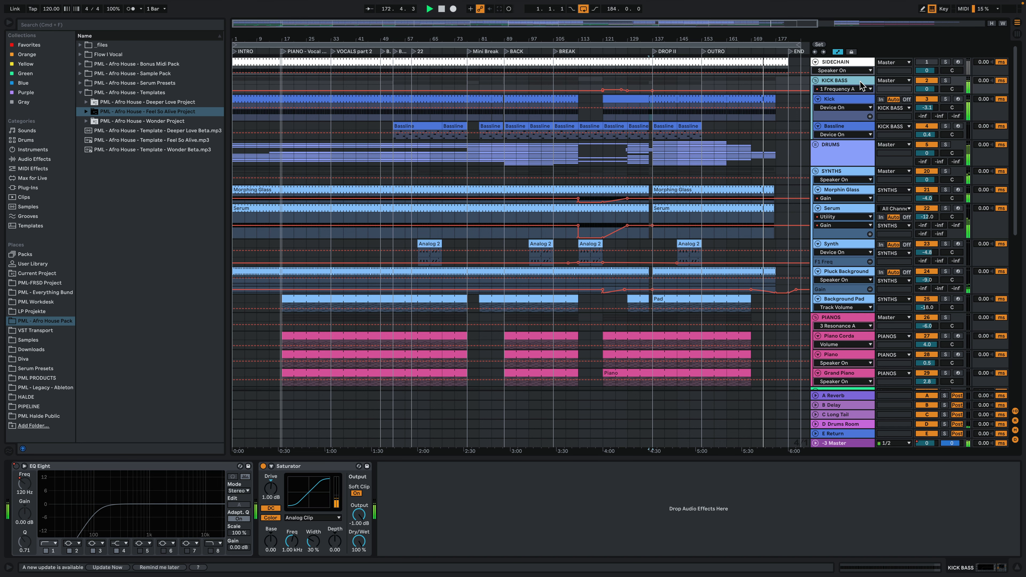
click(834, 99)
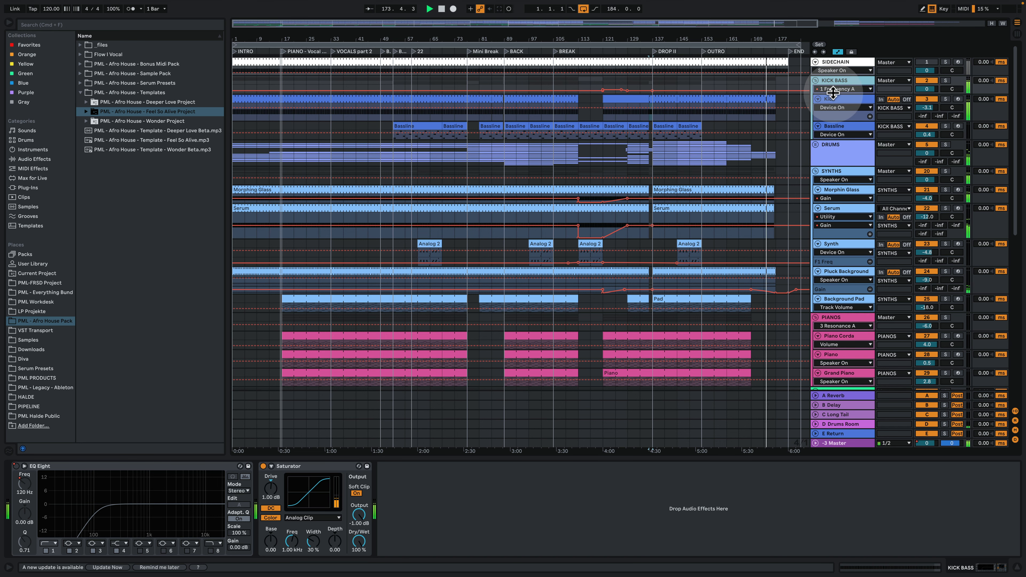
drag(833, 93, 833, 119)
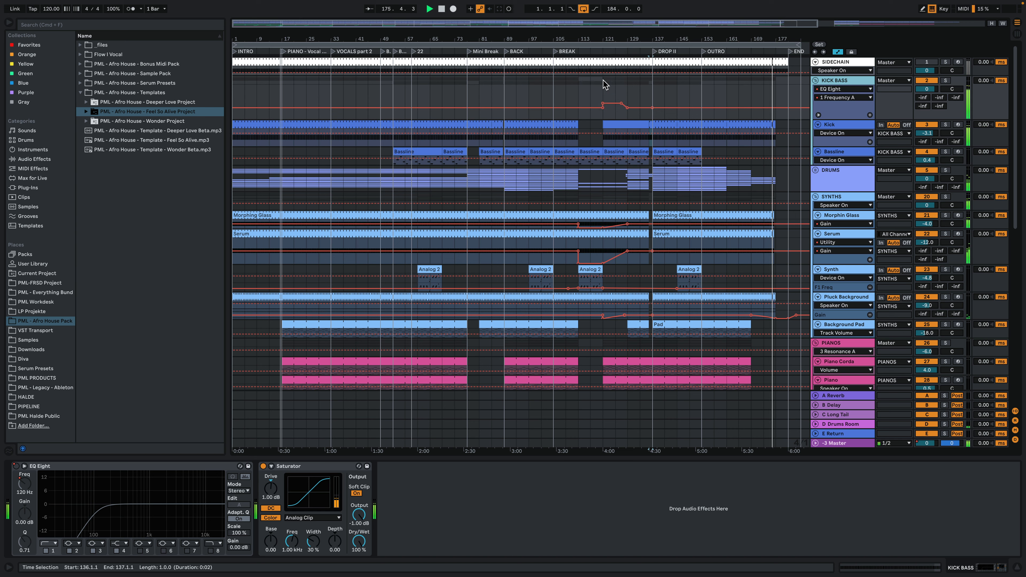
click(746, 107)
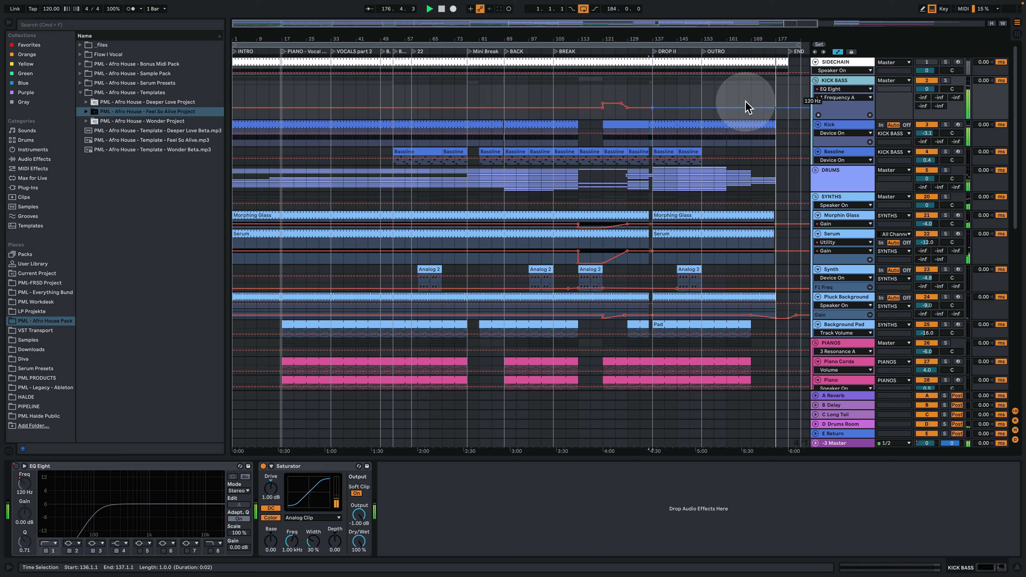